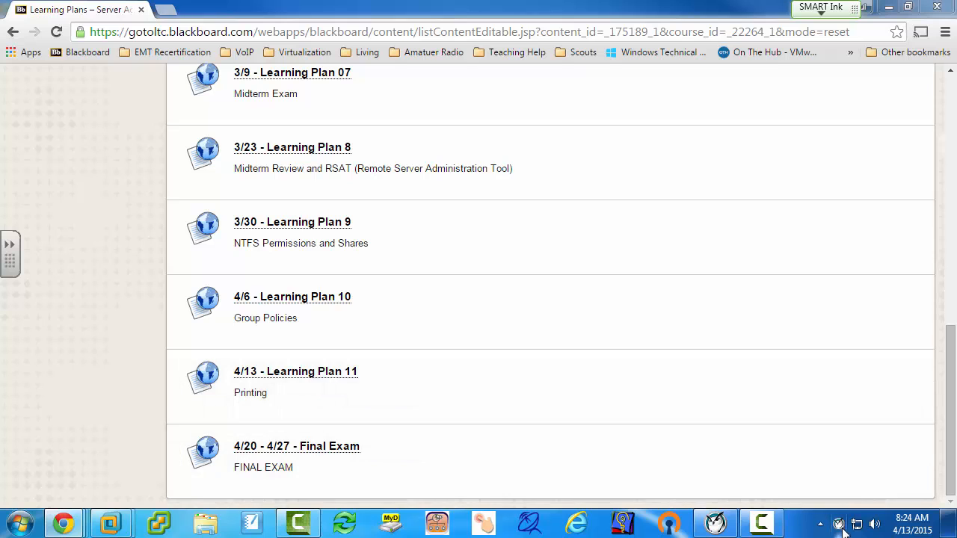
Step: Close the Insight Teacher Console, minimize the browser and activate the srv12-2 virtual machine in VMware Workstation
click(838, 525)
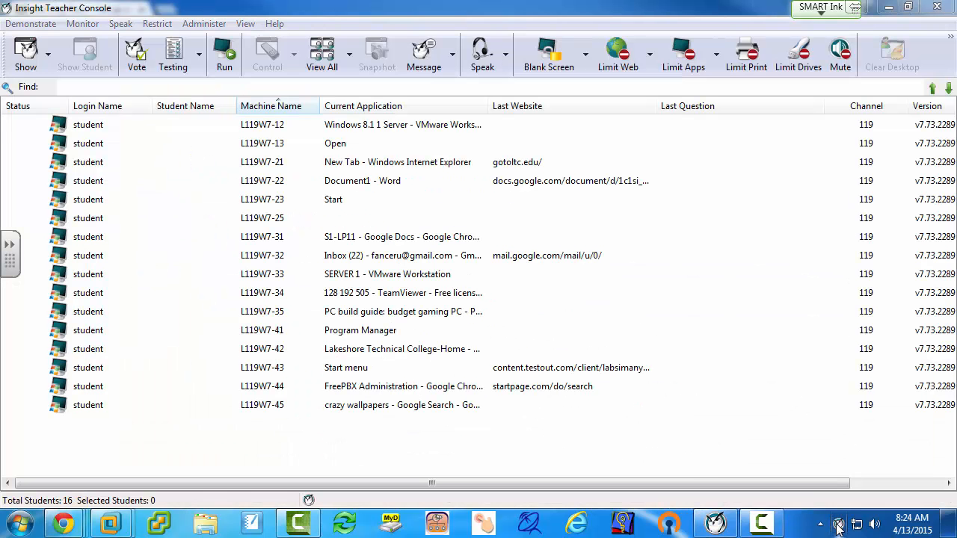
click(929, 12)
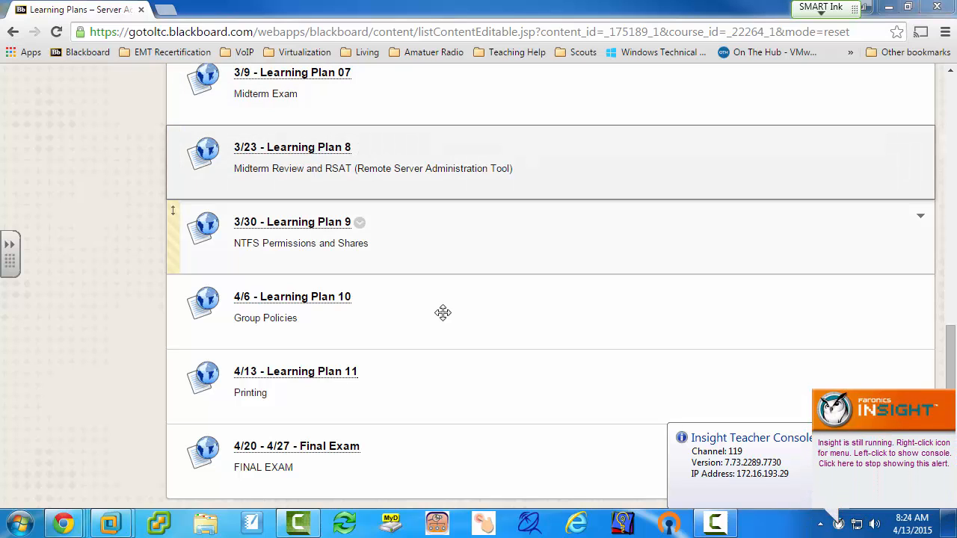
click(888, 7)
click(284, 257)
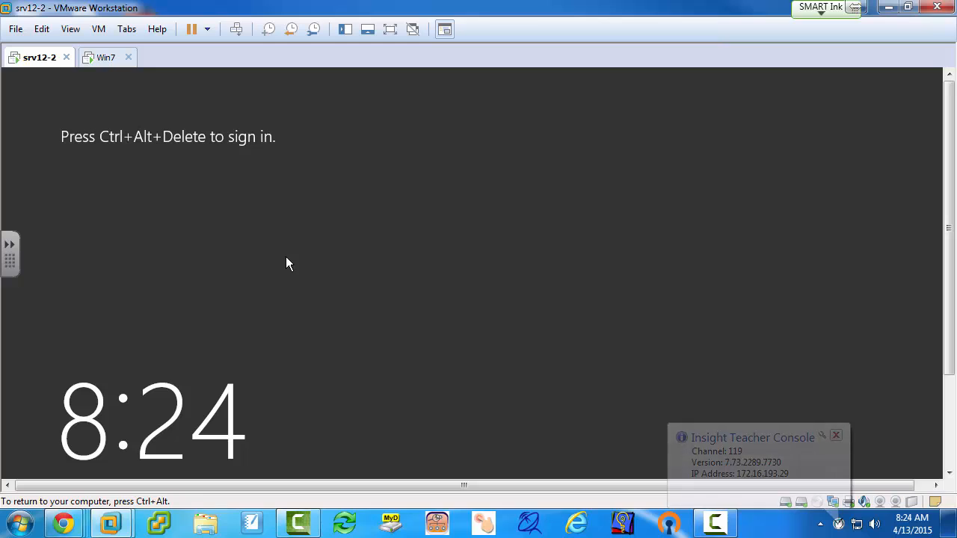
Step: Sign in to srv12-2 with the GOPA domain administrator account by entering the account password
key(ctrl+alt+Insert)
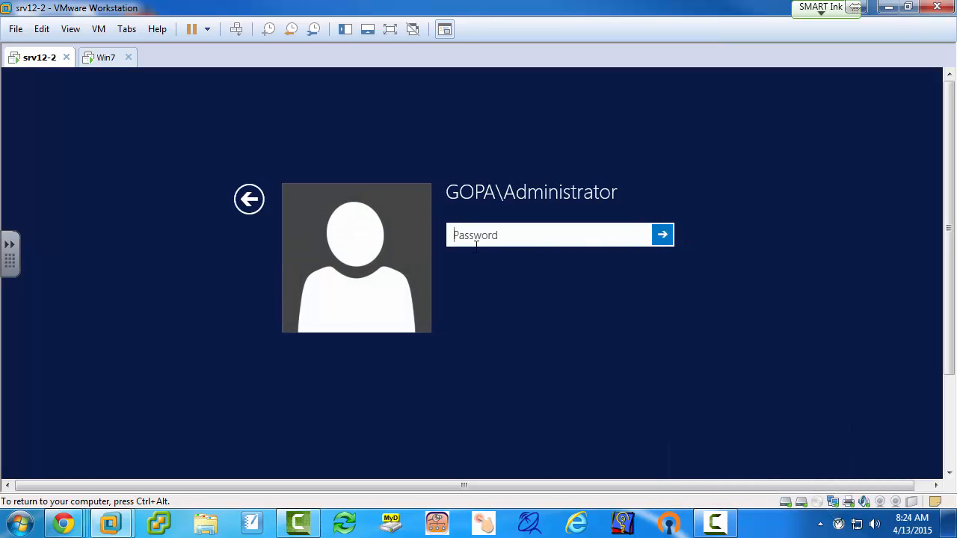
text(••)
key(BackSpace)
key(BackSpace)
text(••••••••)
key(Return)
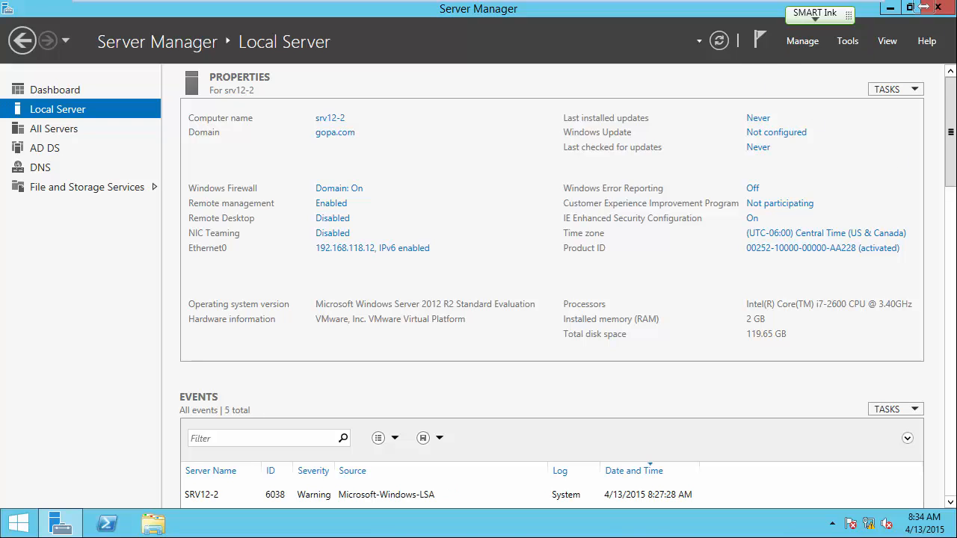
Step: Open Group Policy Management from Server Manager and maximize its window
click(846, 42)
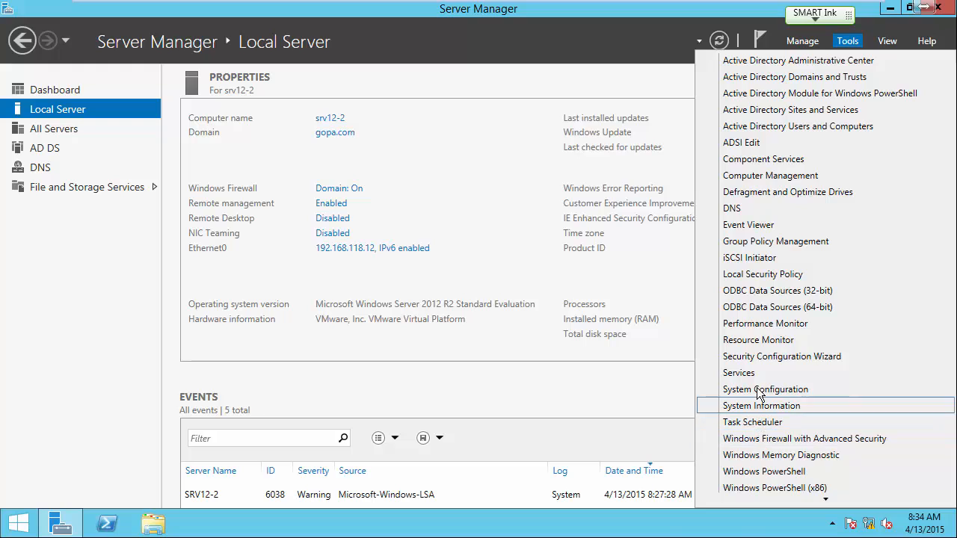
click(772, 242)
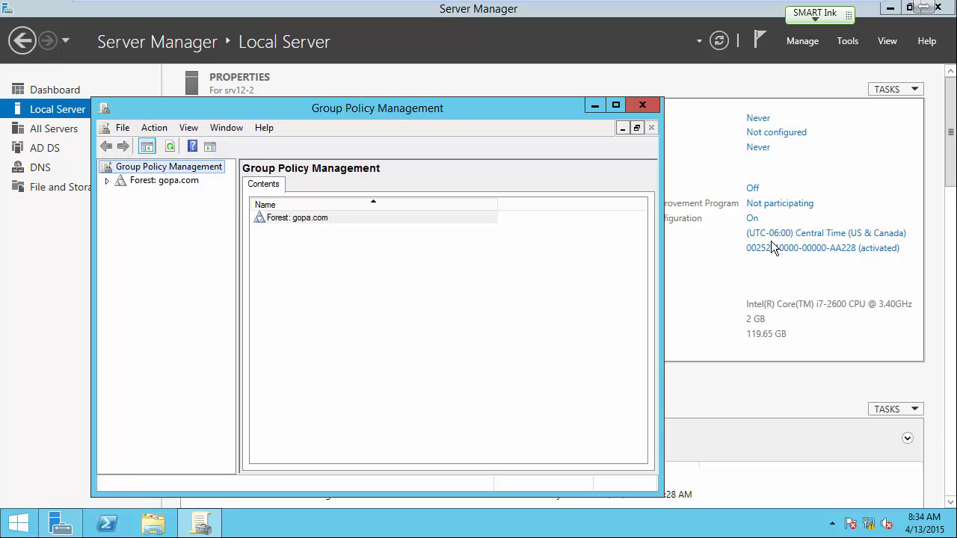
click(619, 105)
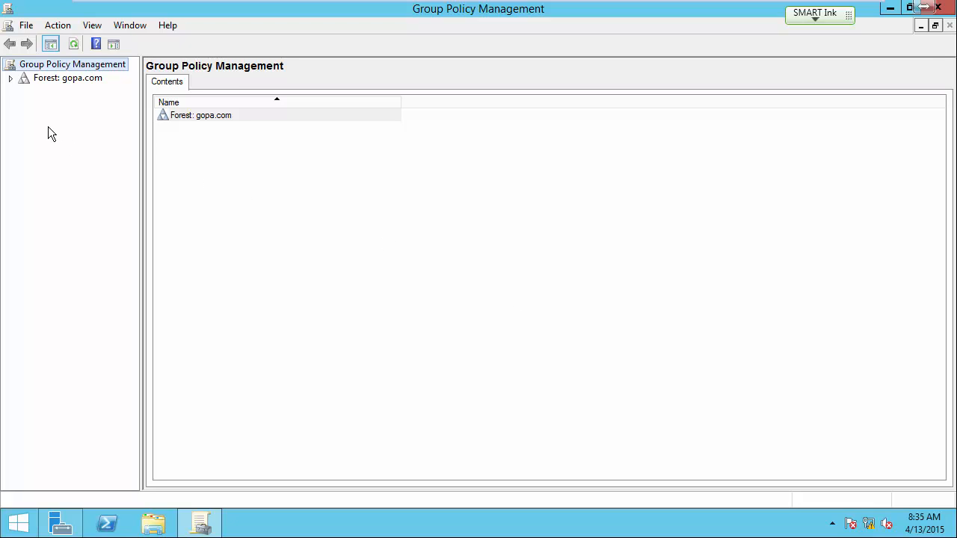
Step: Expand the forest down to the contents of the gopa.com domain and widen the console tree to show full names
click(10, 77)
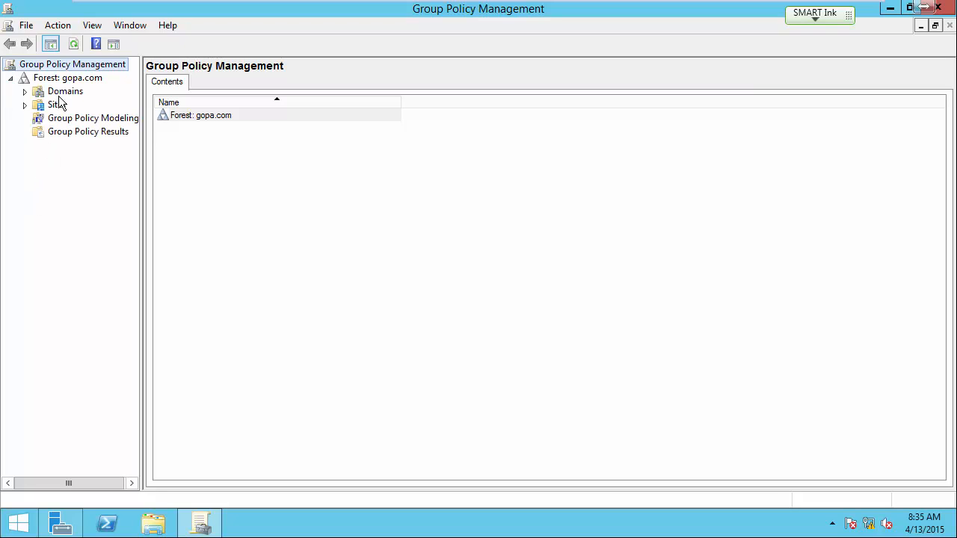
click(24, 91)
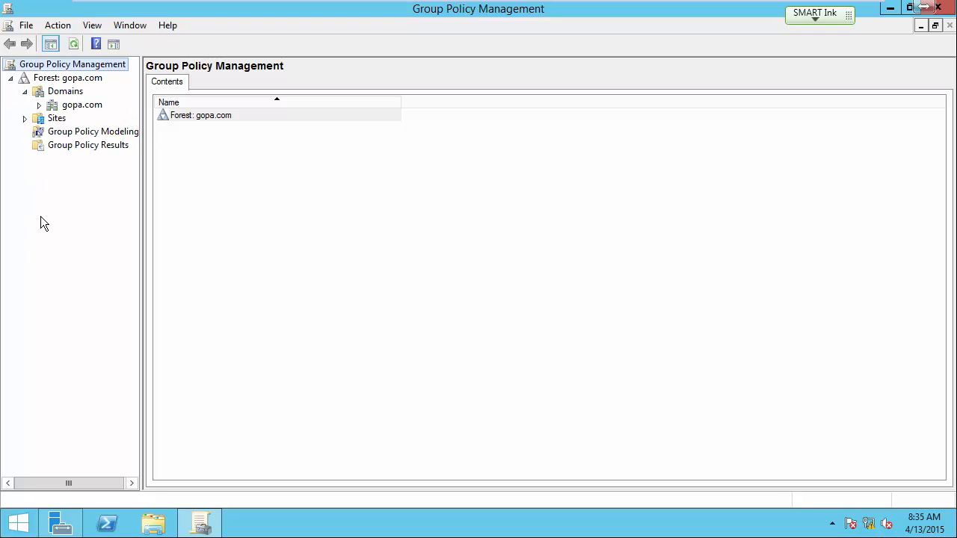
click(81, 107)
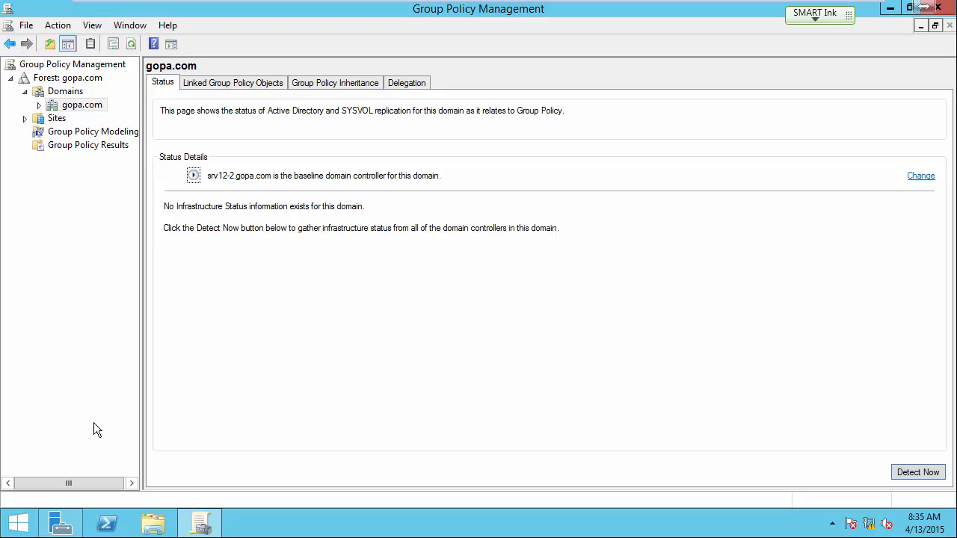
click(39, 104)
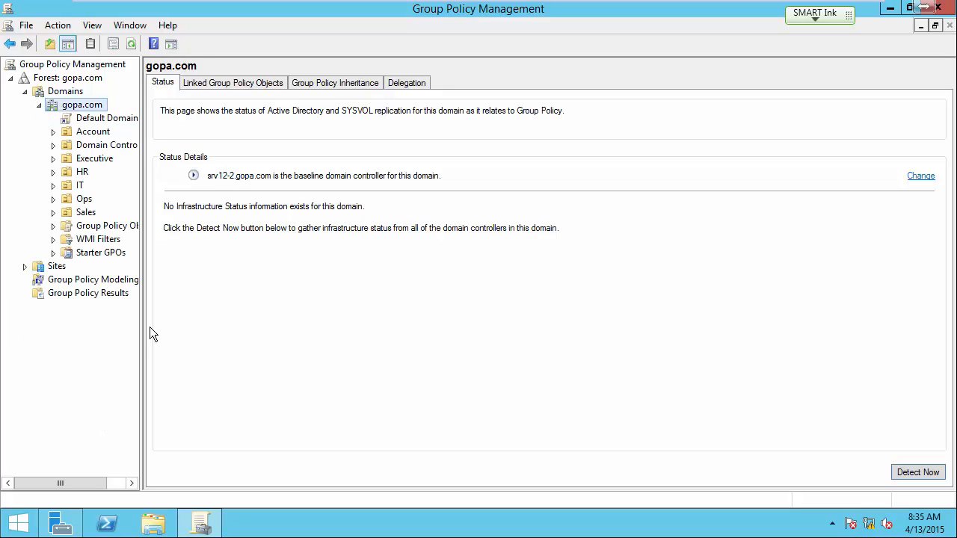
drag(141, 326, 204, 349)
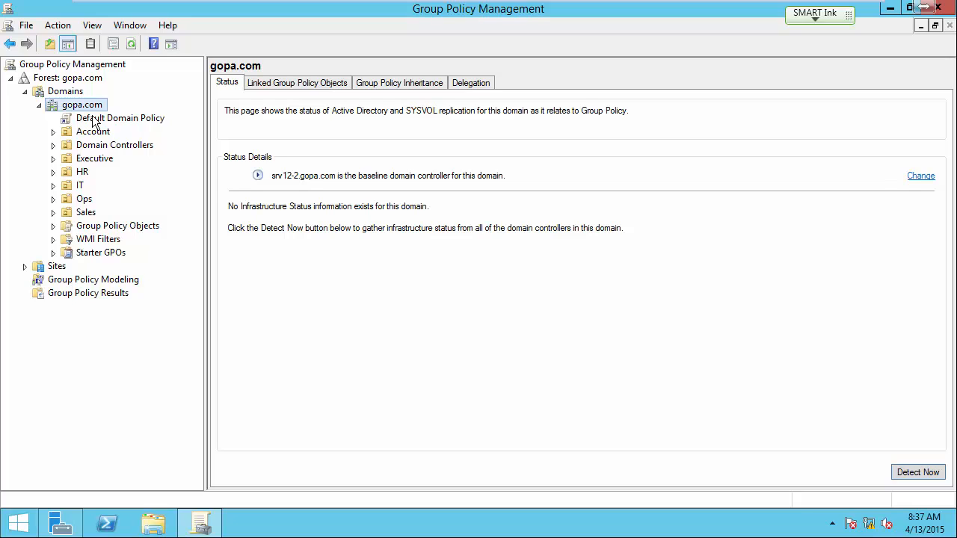
right_click(93, 124)
click(125, 128)
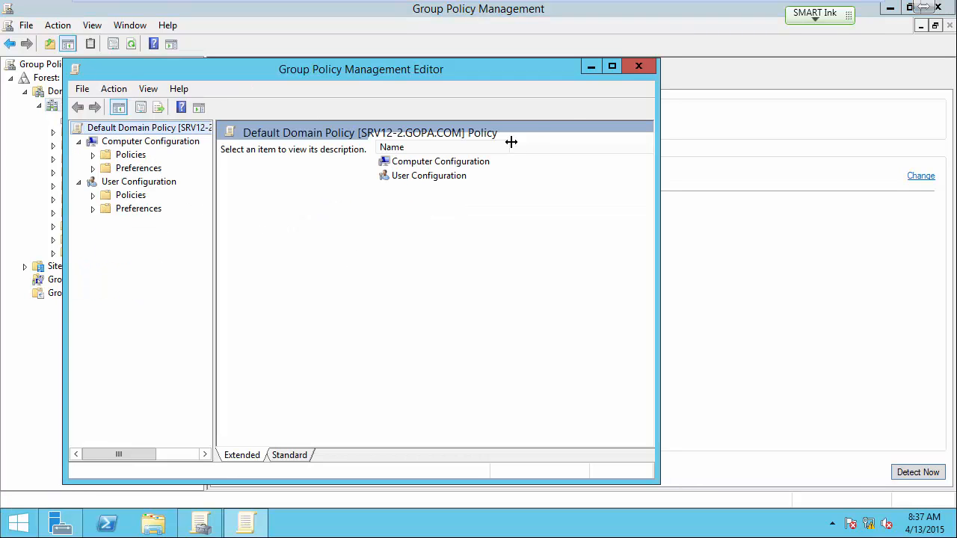
click(610, 66)
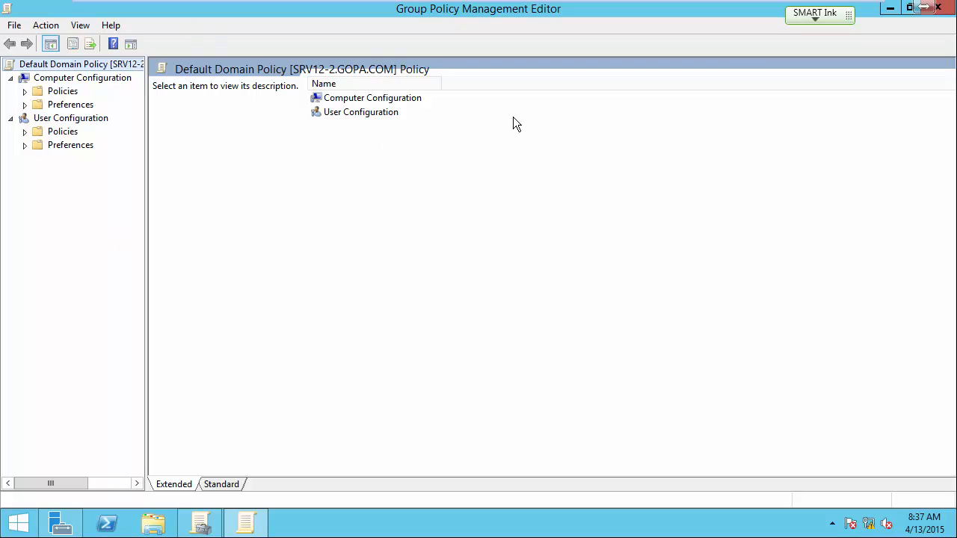
click(939, 7)
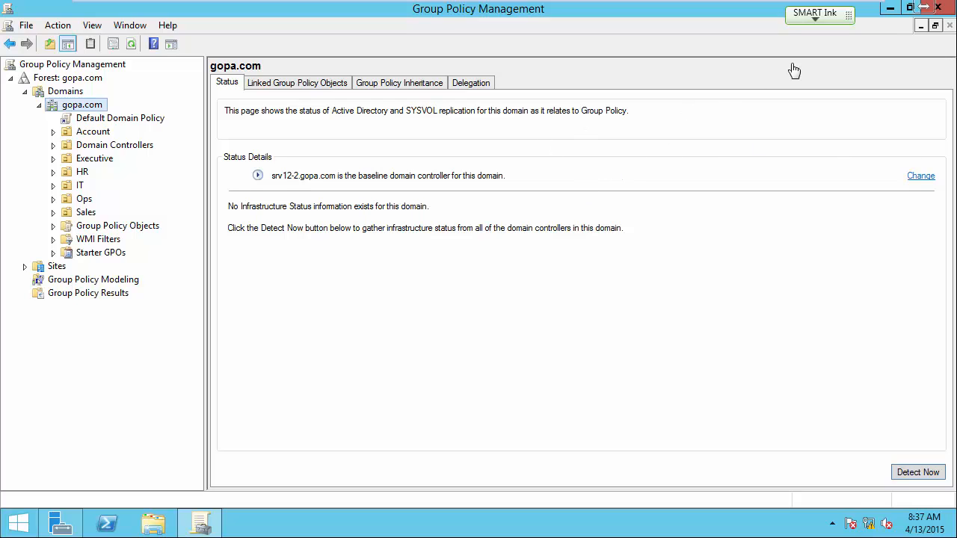
click(925, 7)
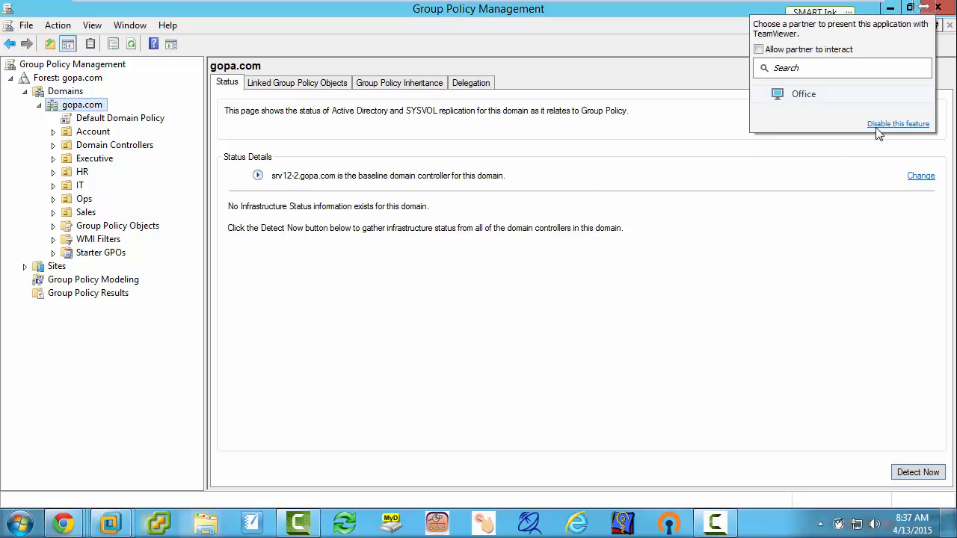
click(947, 7)
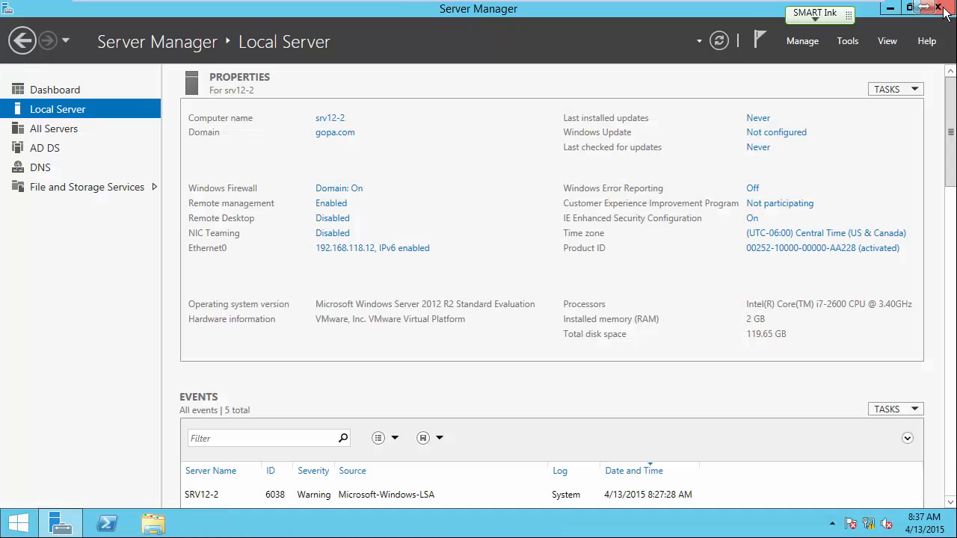
Step: Reopen Group Policy Management and select the Default Domain Policy under gopa.com, dismissing the GPO link message
click(844, 45)
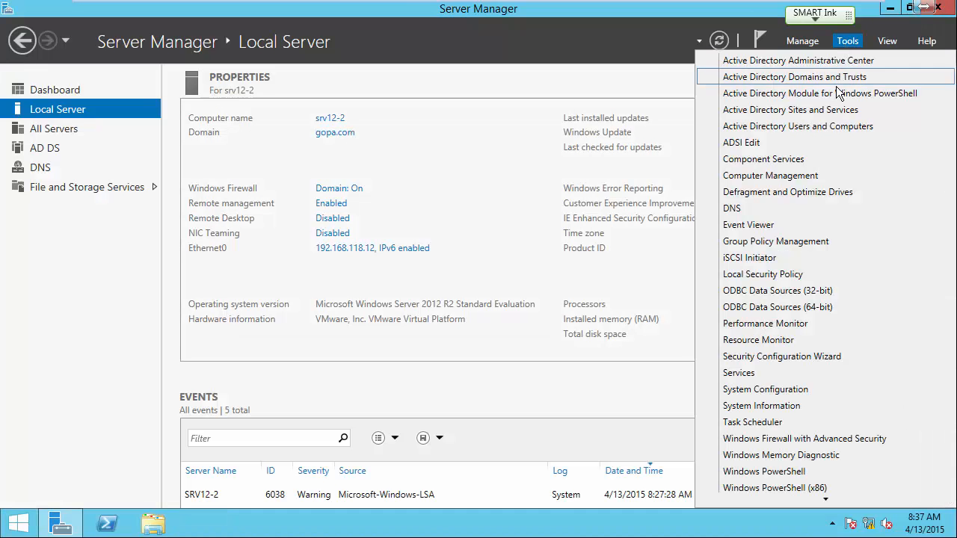
click(807, 239)
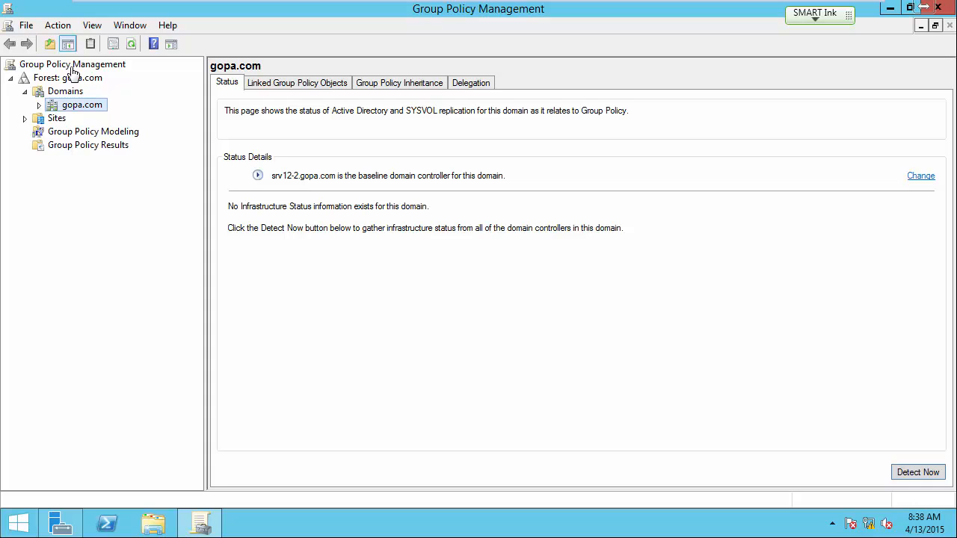
click(40, 105)
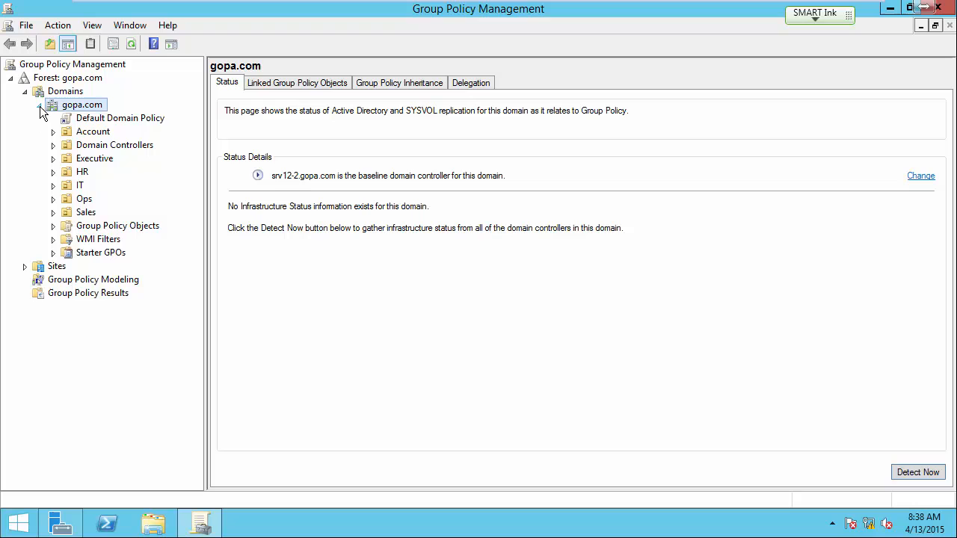
click(94, 120)
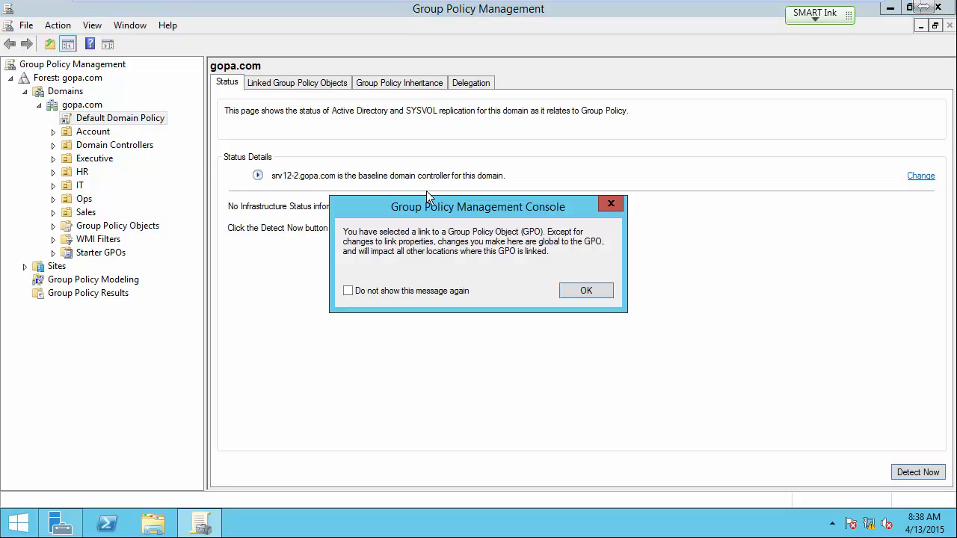
click(611, 205)
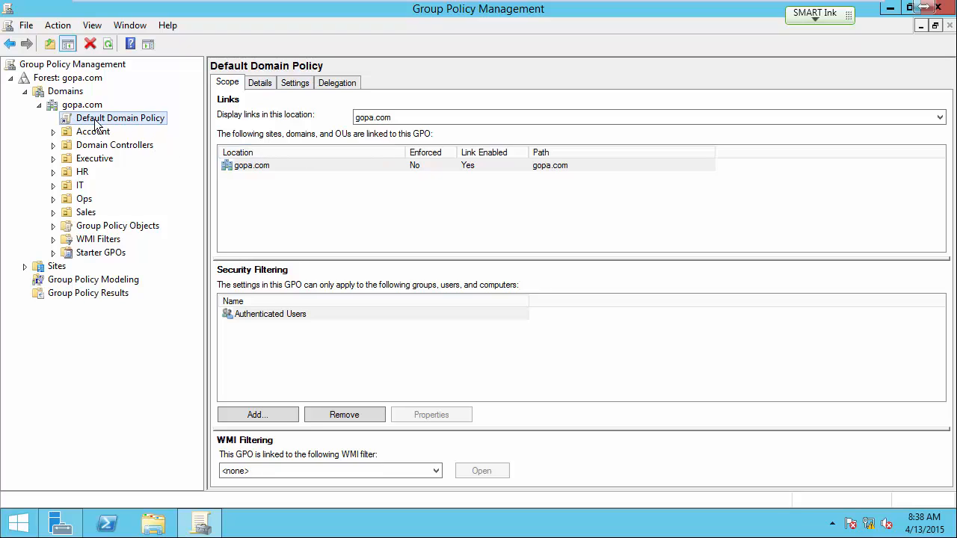
Step: Open the Default Domain Policy for editing and maximize the editor window
right_click(96, 121)
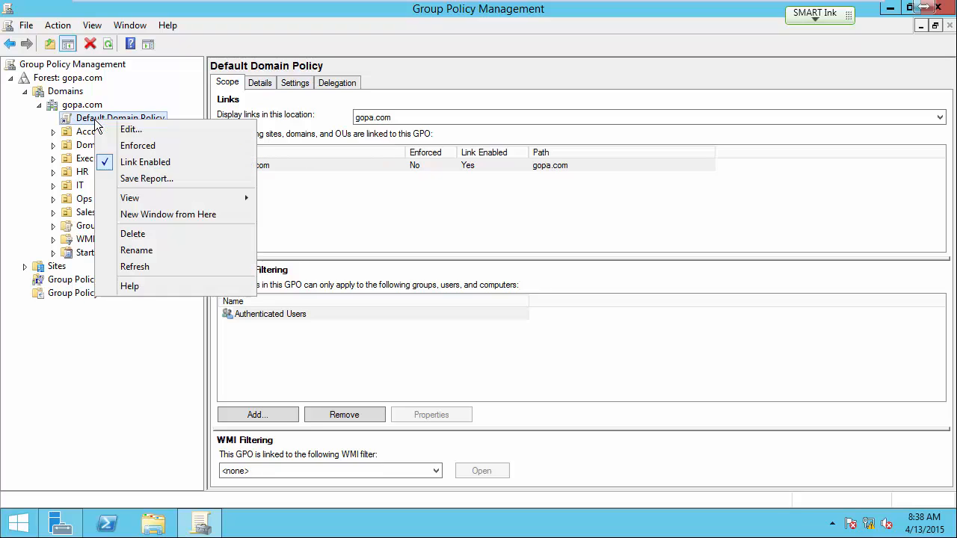
click(138, 131)
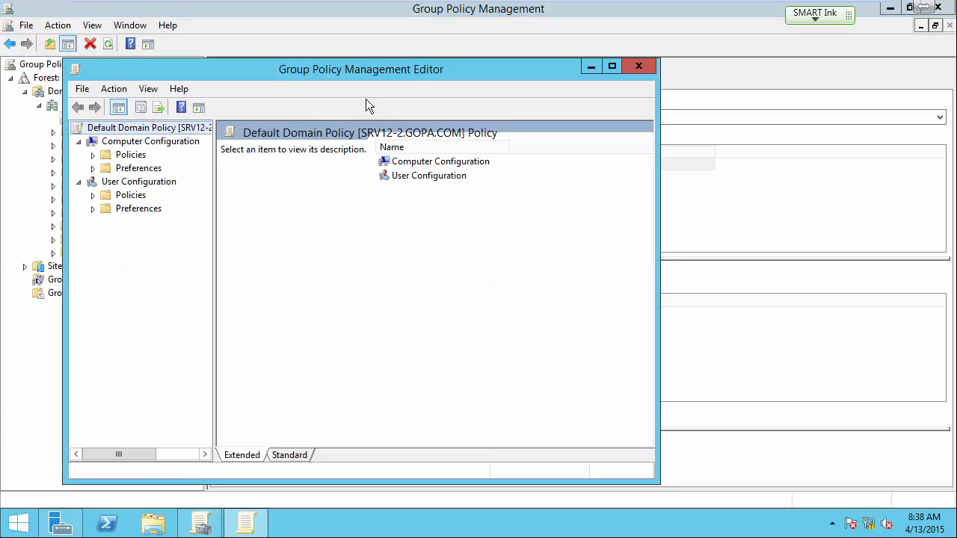
drag(371, 72, 509, 48)
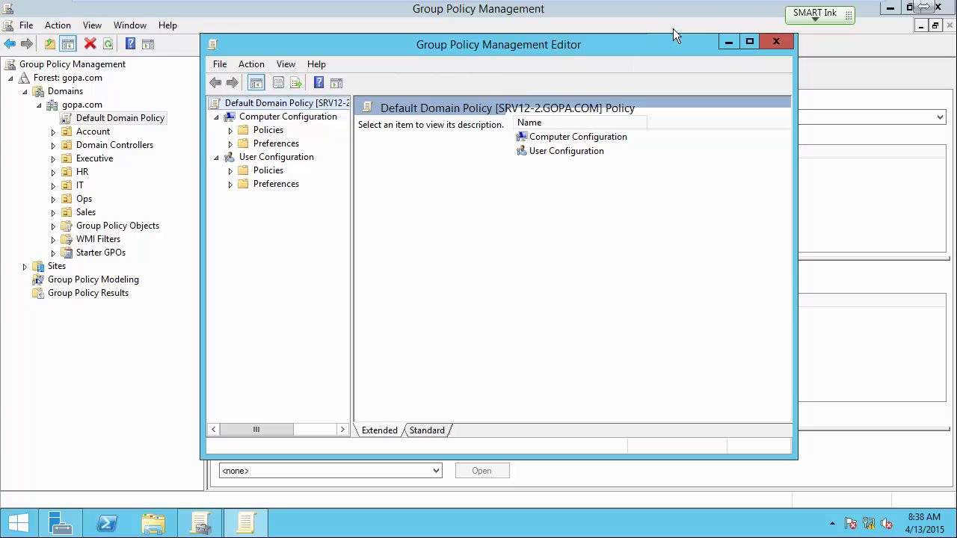
click(749, 41)
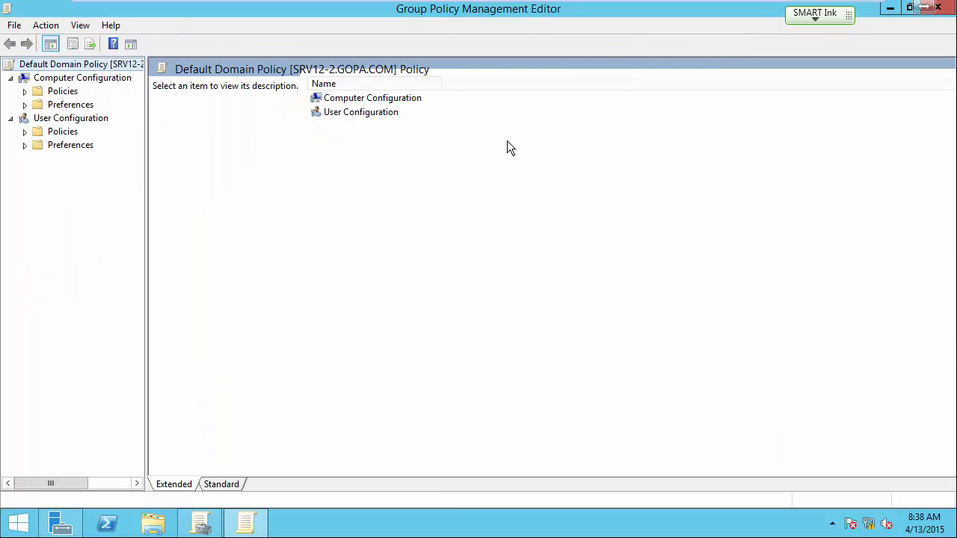
Step: Expand Policies under Computer Configuration and Policies and Preferences under User Configuration, widening the tree to show full names
click(25, 91)
click(39, 106)
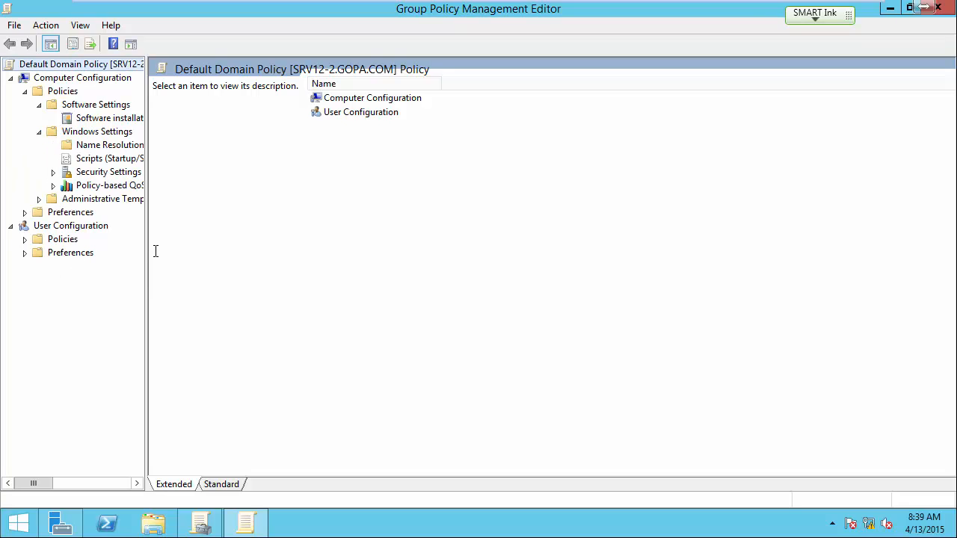
drag(145, 249, 227, 248)
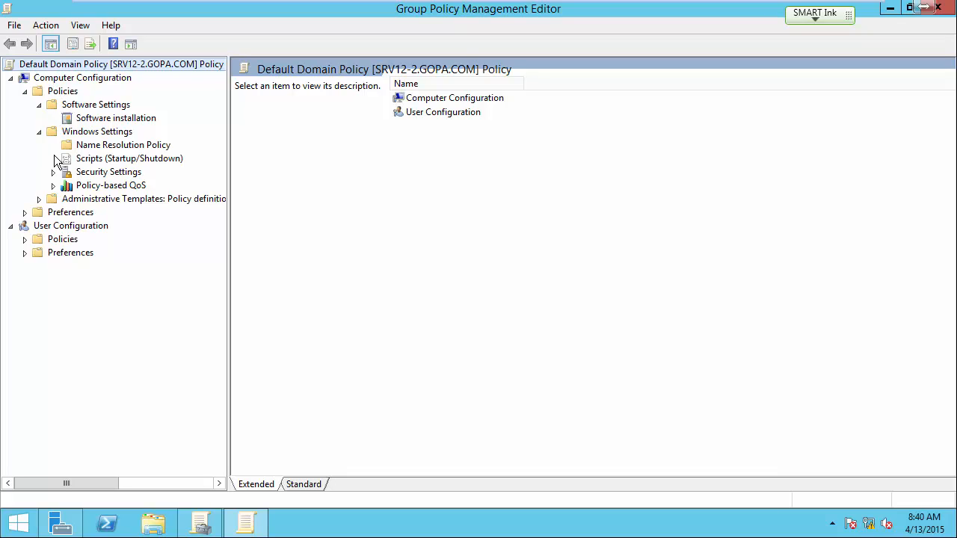
click(25, 239)
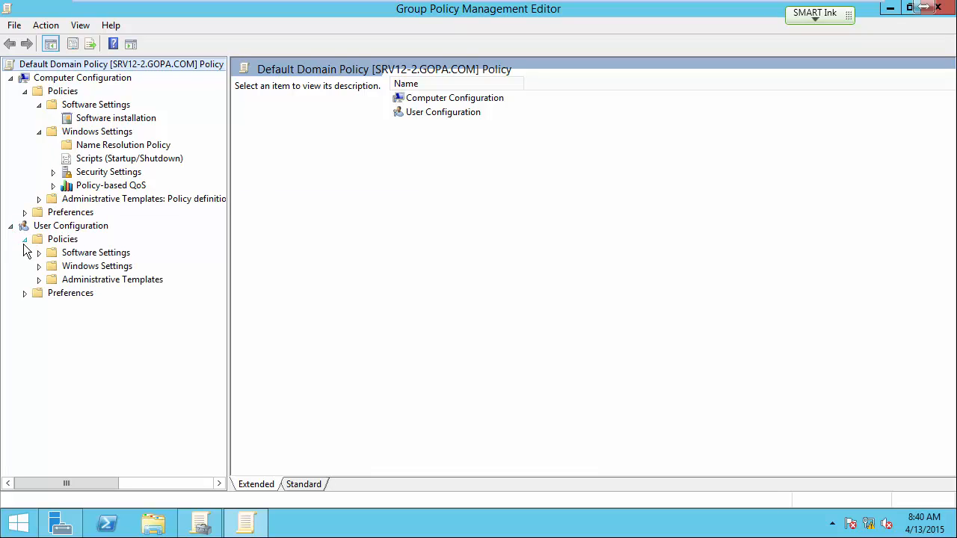
click(25, 293)
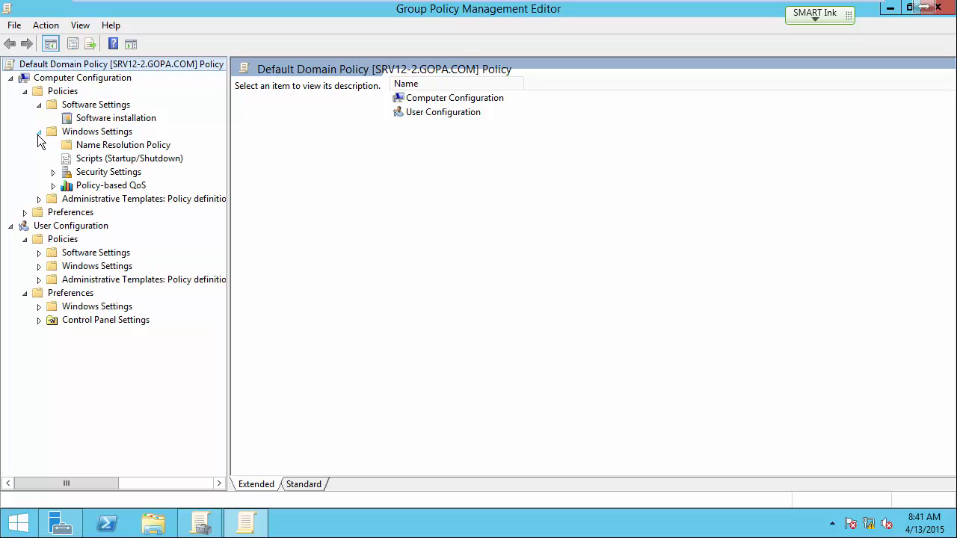
Step: Display the Account Policies within the Security Settings of Computer Configuration's Windows Settings
click(80, 134)
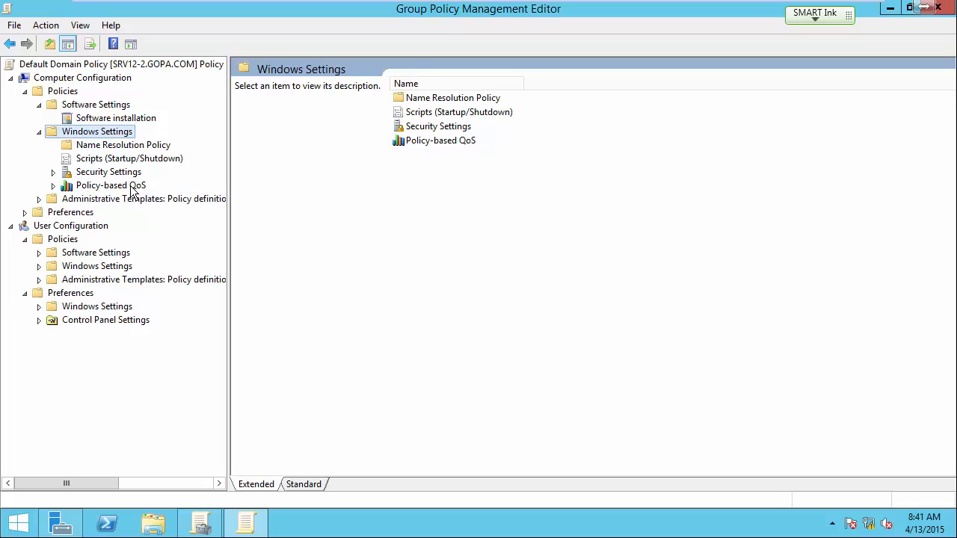
click(54, 172)
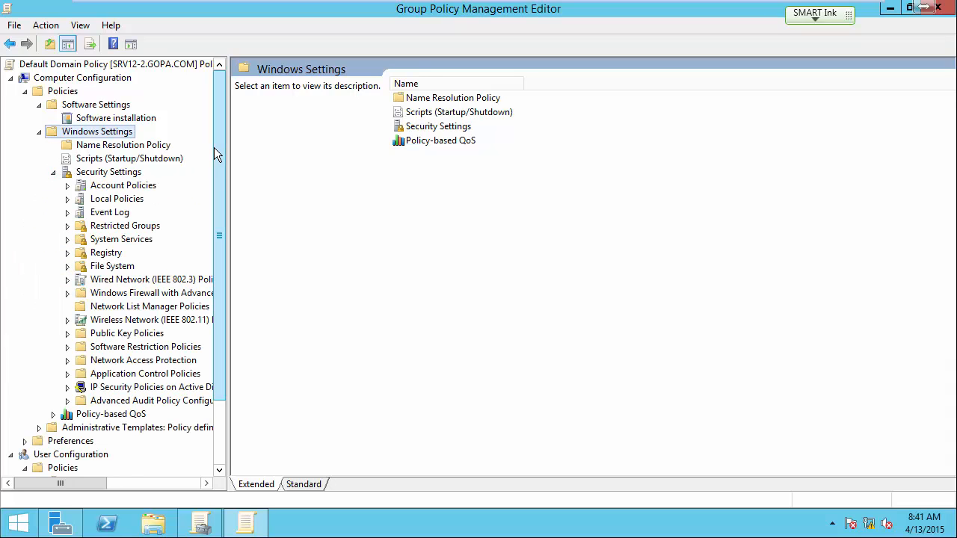
drag(215, 149, 214, 166)
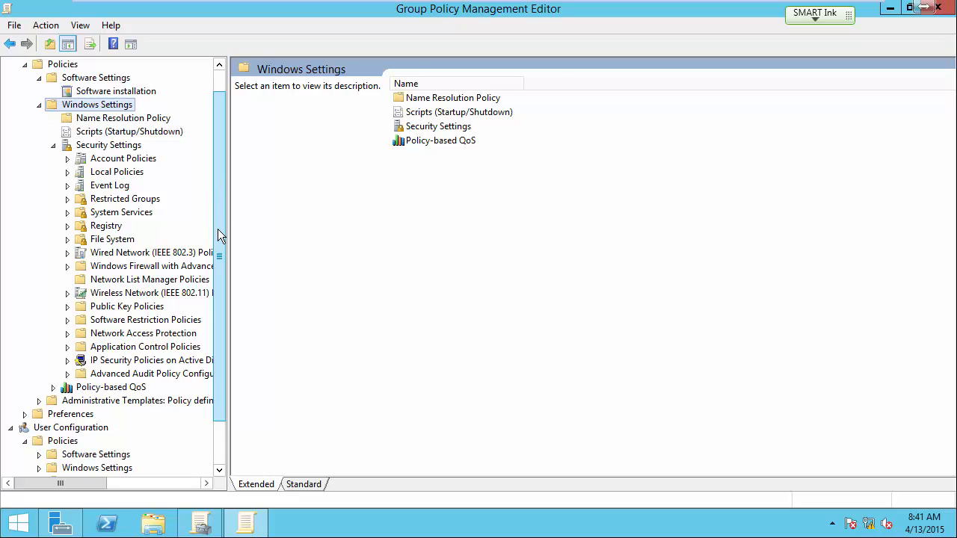
click(136, 160)
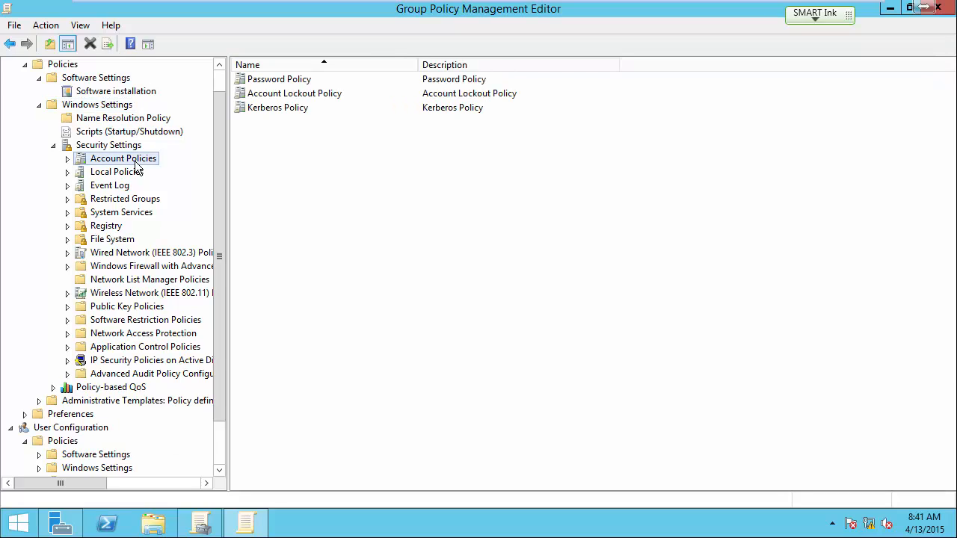
Step: Expand Account Policies, view the Password Policy settings, and display the Account Lockout Policy settings
click(67, 159)
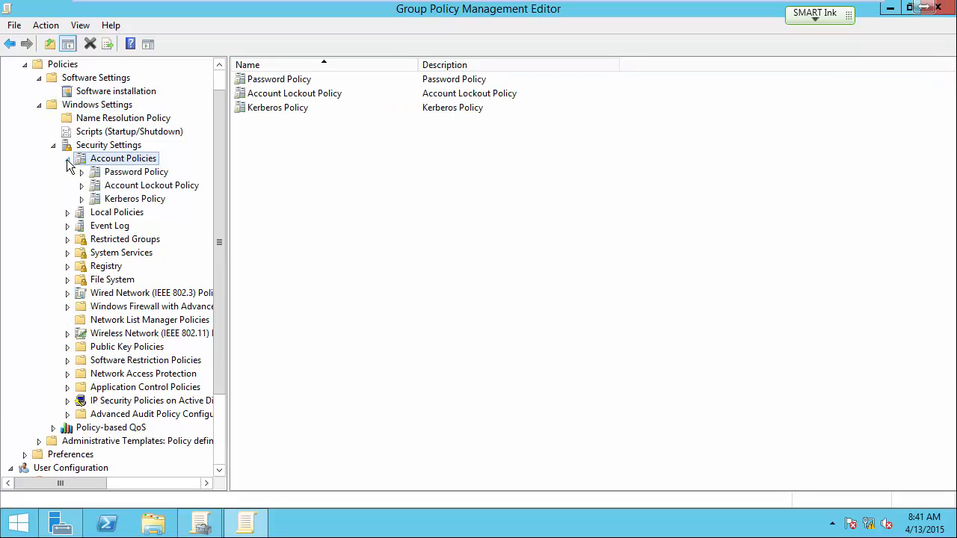
click(136, 173)
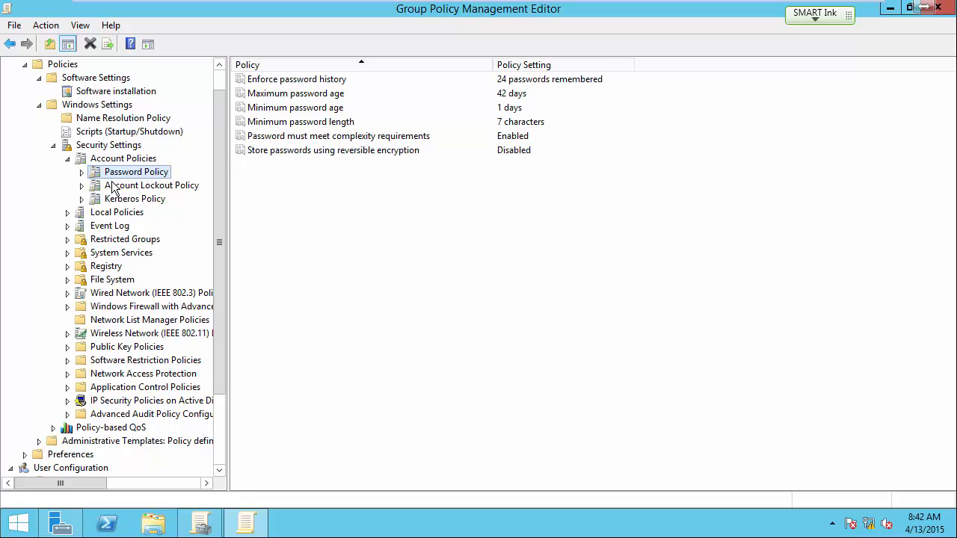
click(133, 191)
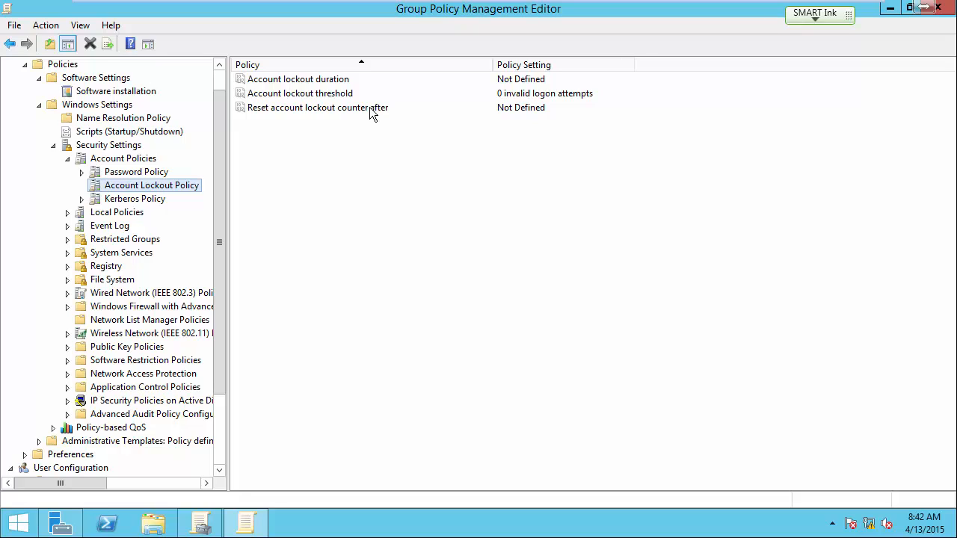
Step: Read the explanation of the Account lockout duration policy and close its properties without saving changes
click(287, 82)
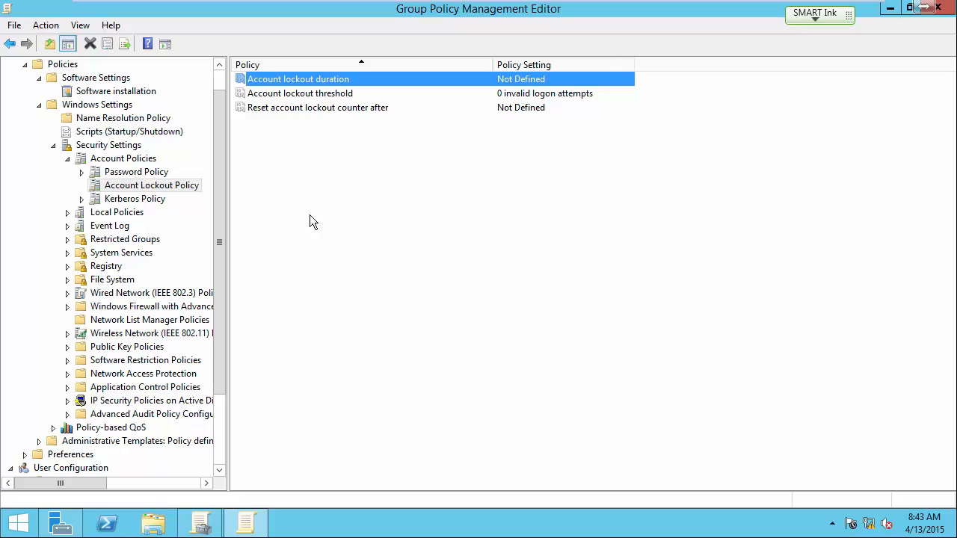
double_click(313, 80)
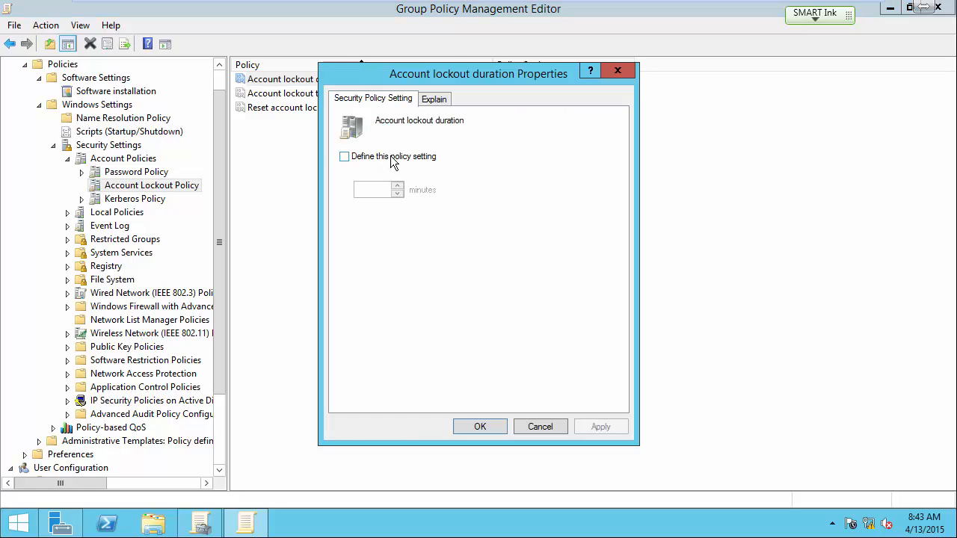
click(344, 158)
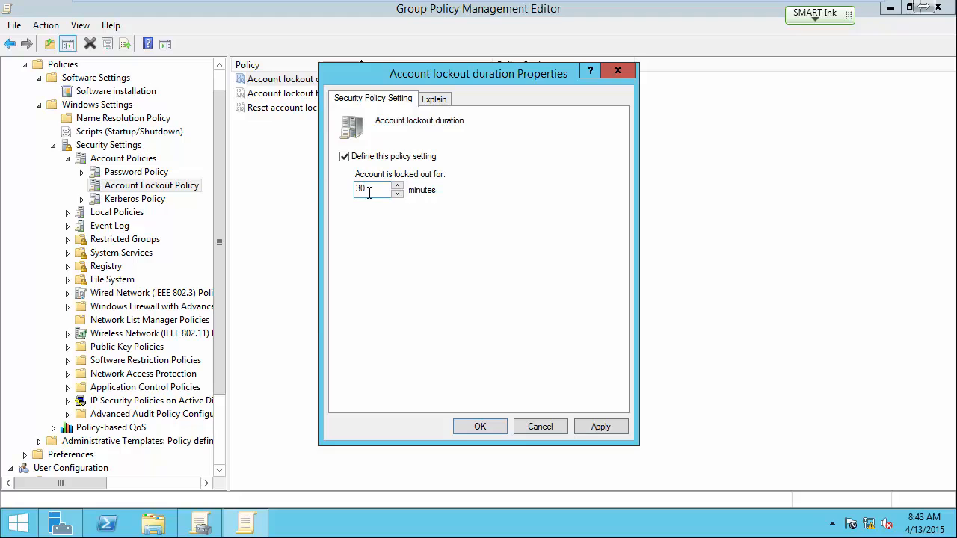
click(434, 103)
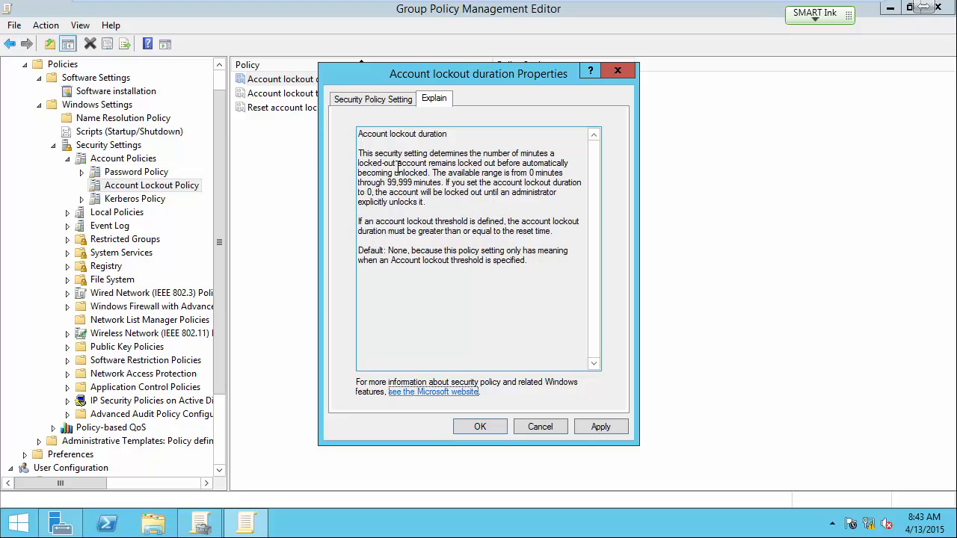
click(540, 427)
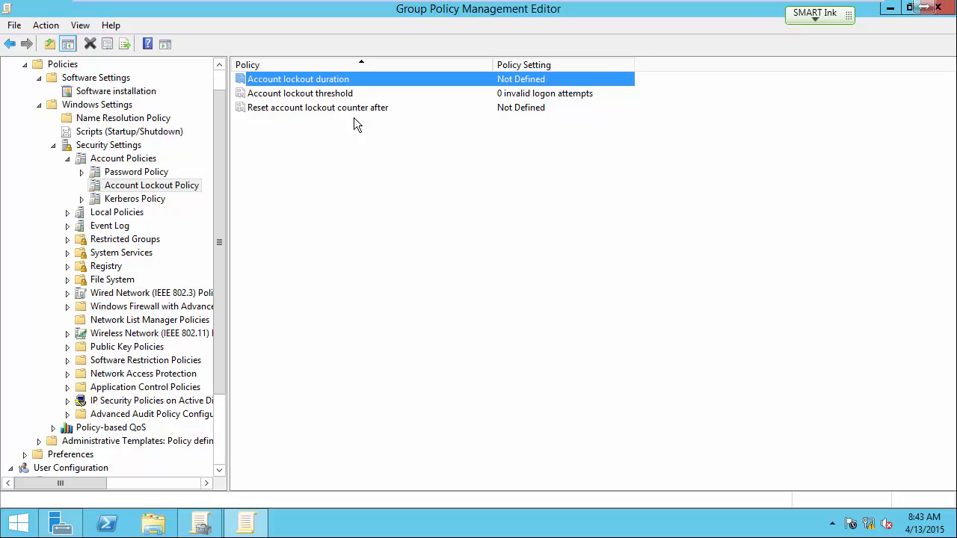
Step: Try defining the Account lockout duration policy with a value of 0 minutes
double_click(345, 79)
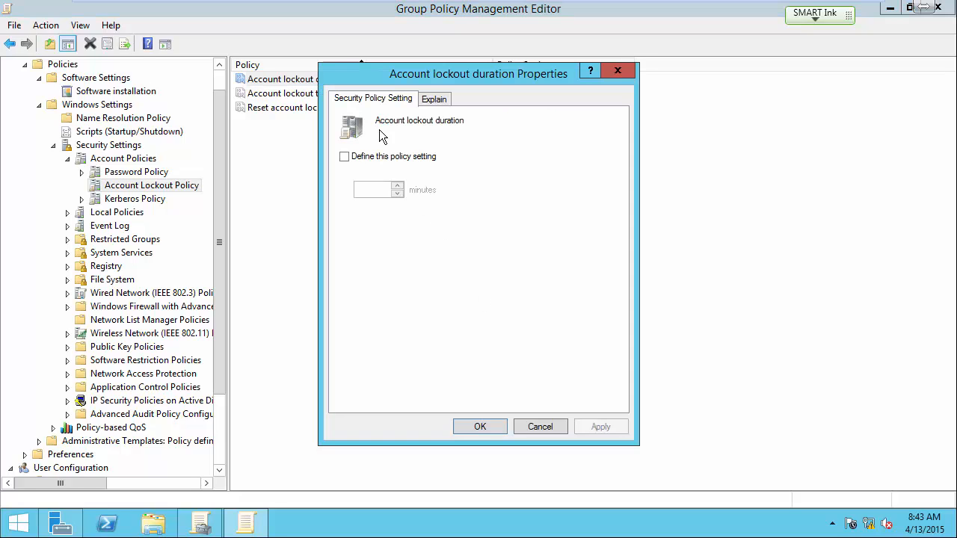
click(344, 156)
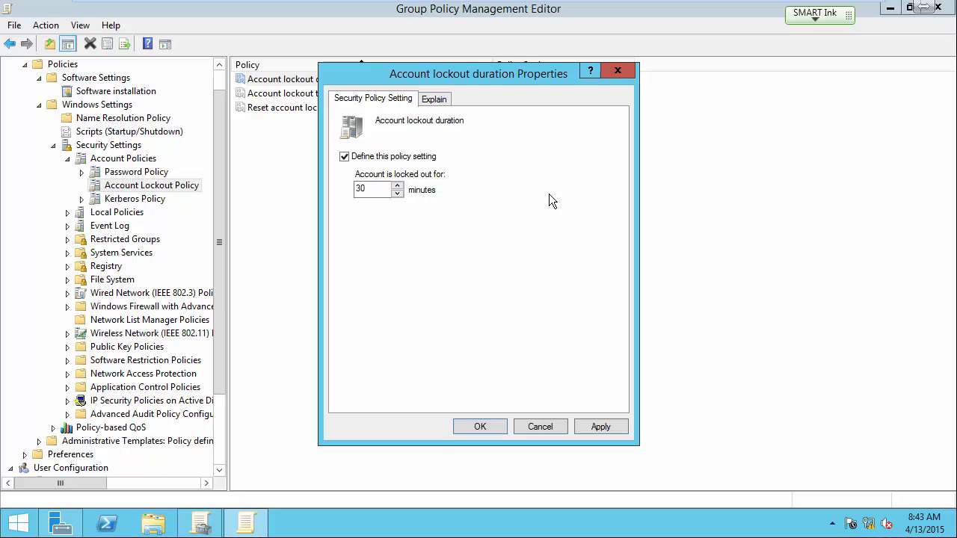
double_click(371, 189)
text(0000)
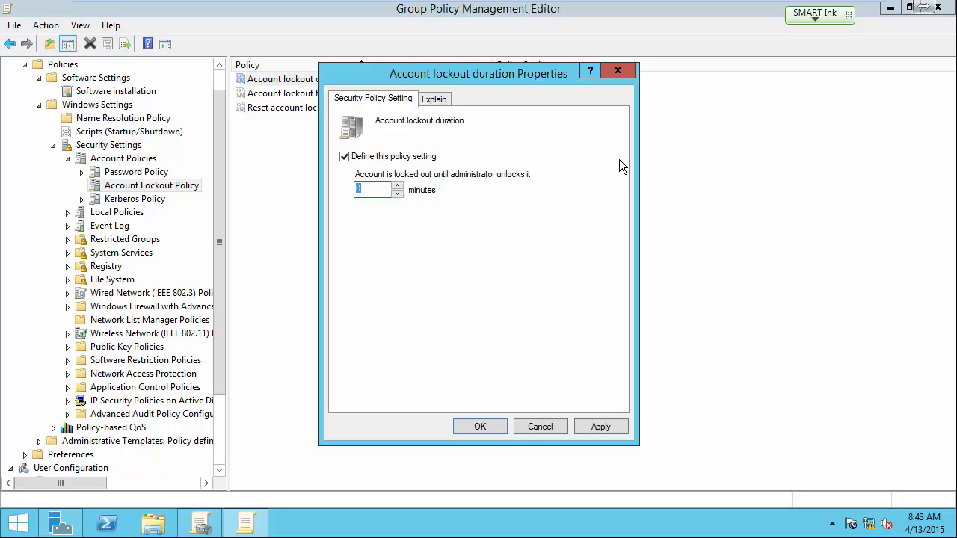
key(BackSpace)
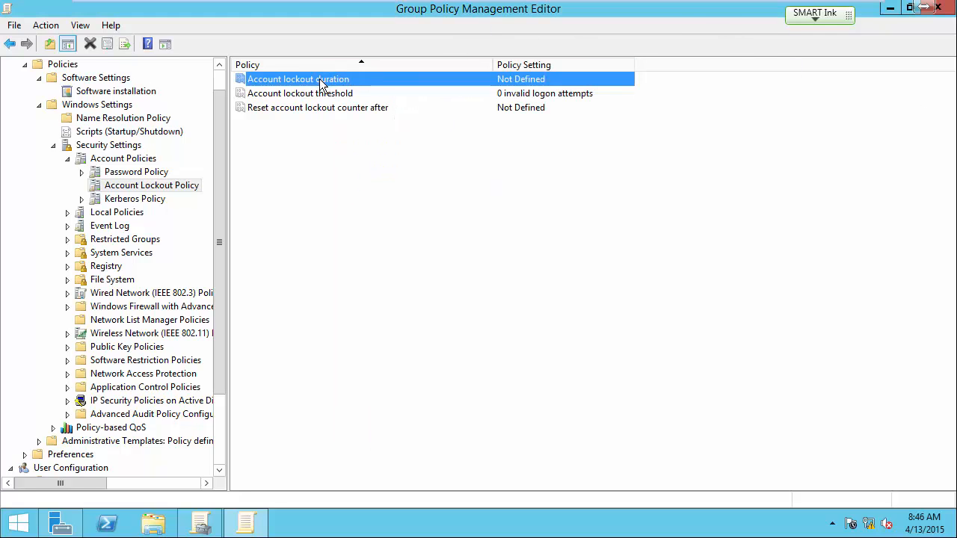
Step: Define the Account lockout duration as 30 minutes, accepting the suggested 5 invalid logon attempts and 30-minute counter reset
double_click(320, 79)
click(345, 157)
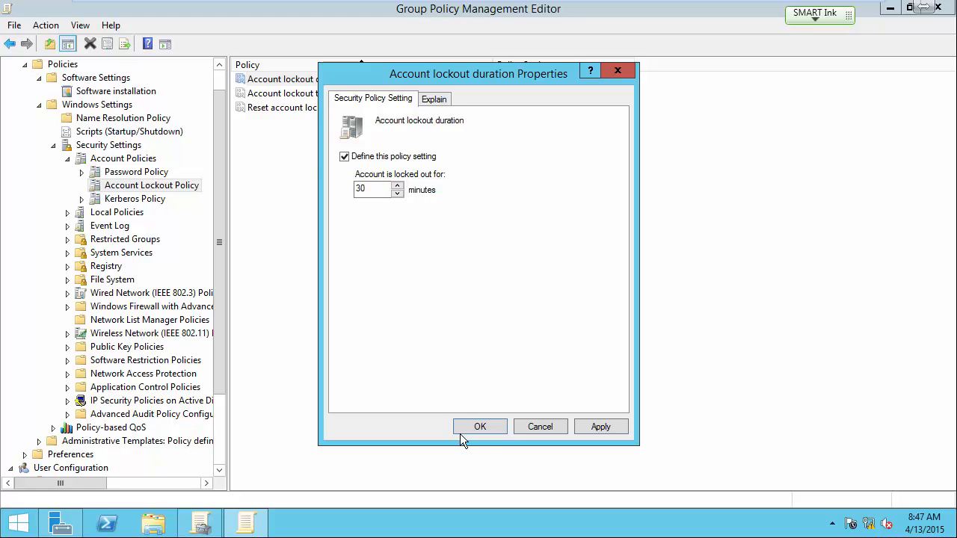
click(480, 428)
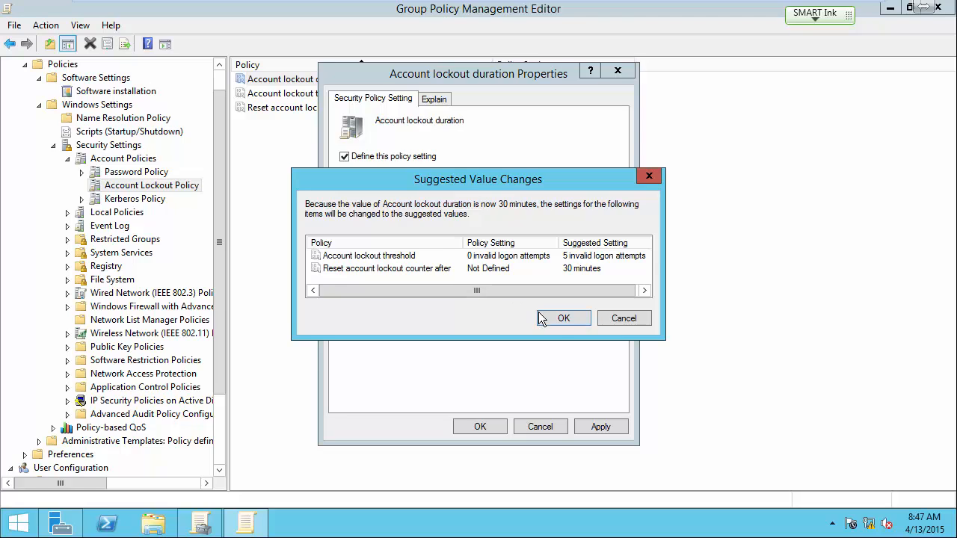
click(543, 319)
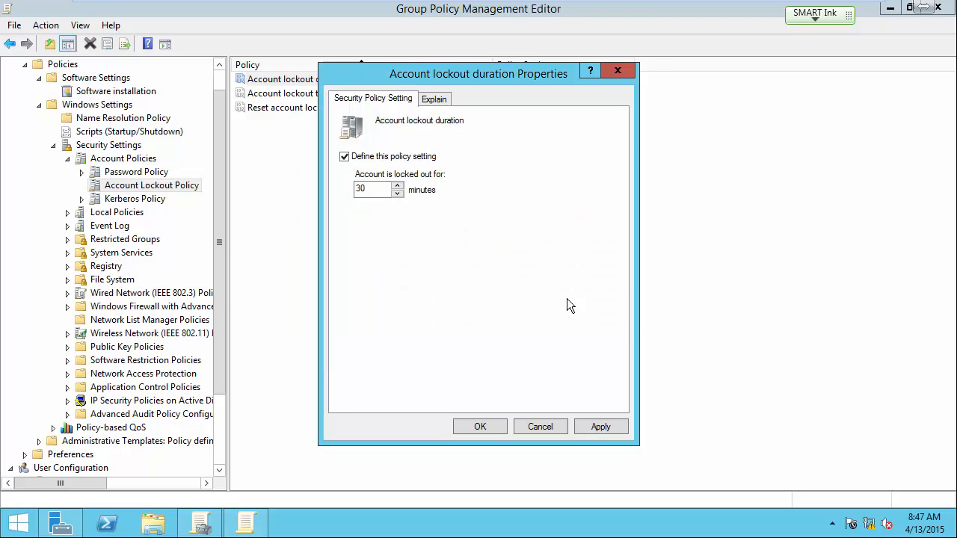
click(480, 427)
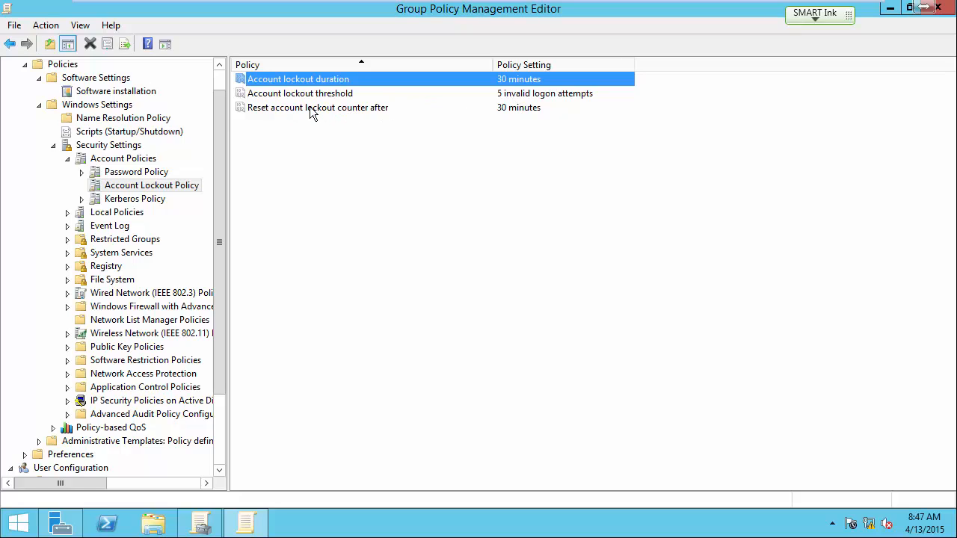
Step: Read the explanation of the Account lockout threshold policy, including the meaning of value 0, and close its properties
click(361, 112)
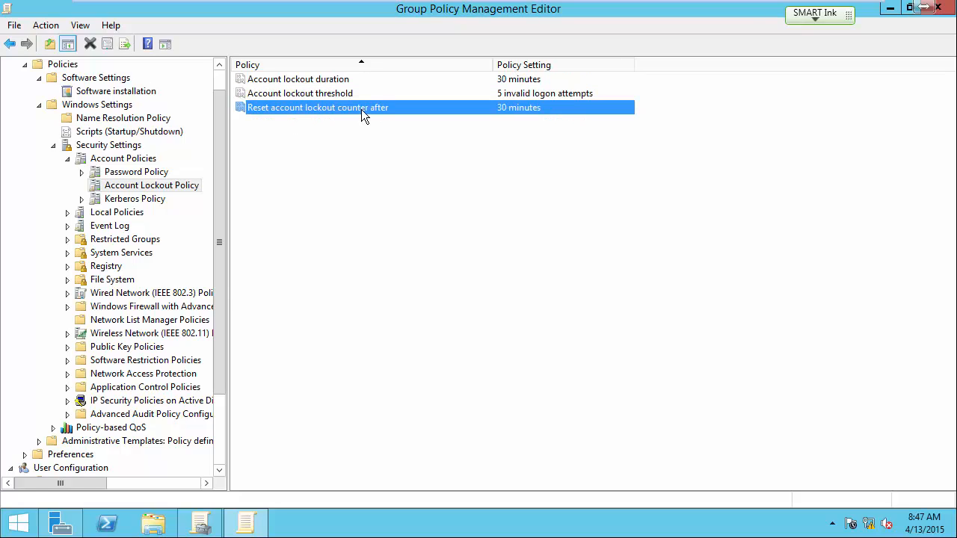
click(332, 80)
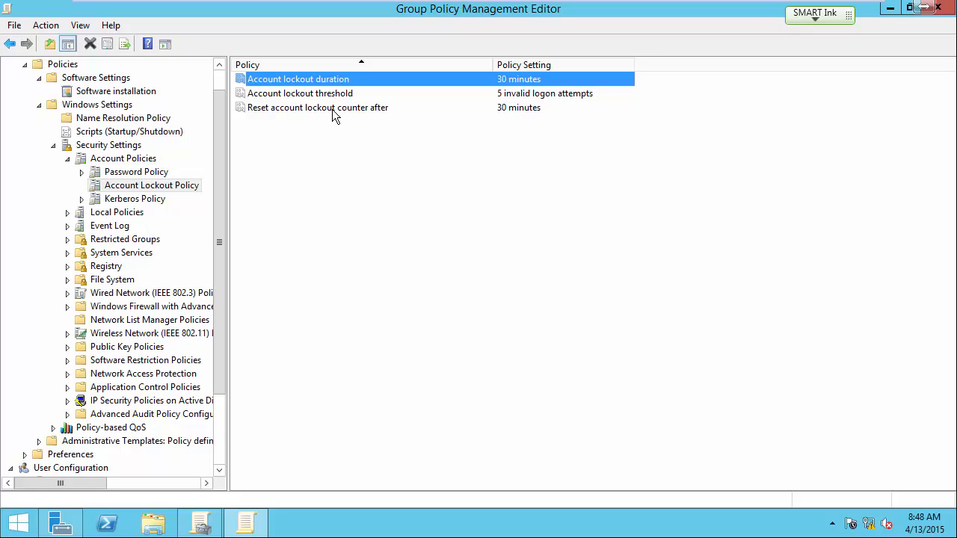
double_click(332, 94)
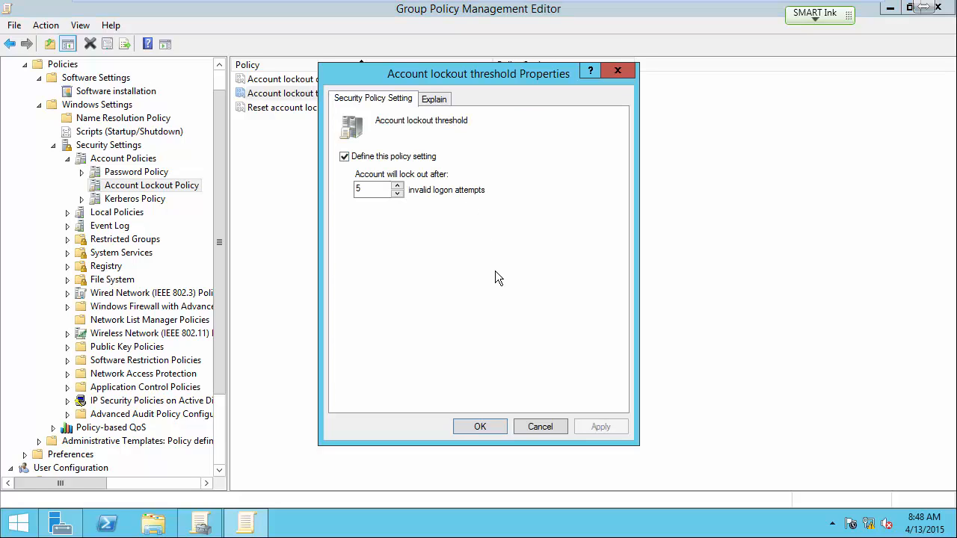
click(434, 100)
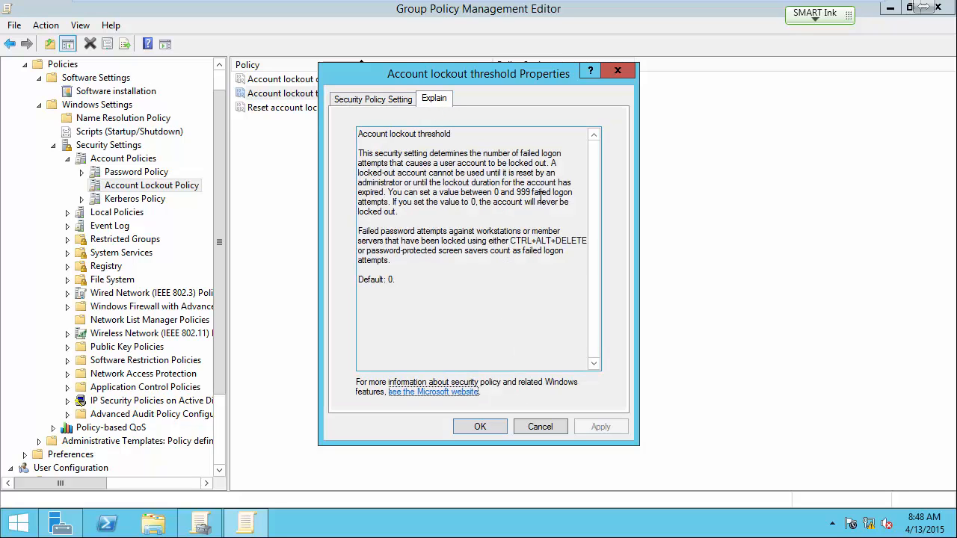
double_click(473, 202)
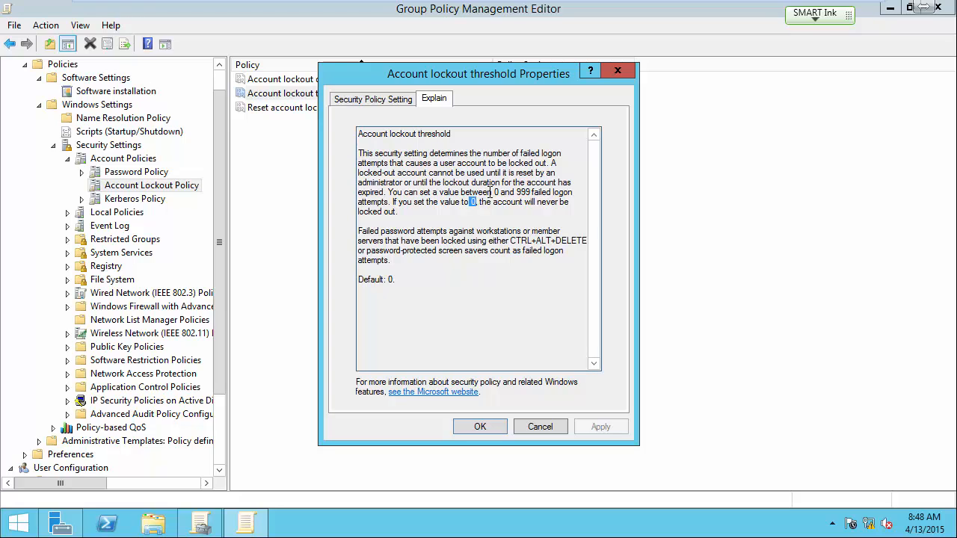
click(540, 426)
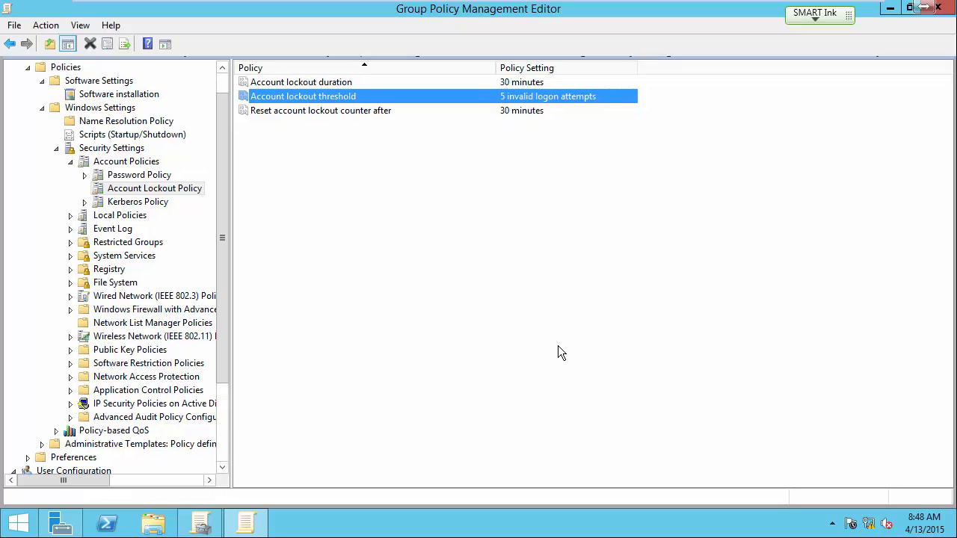
Step: Set the Account lockout threshold to 3 invalid logon attempts and apply the change
double_click(335, 96)
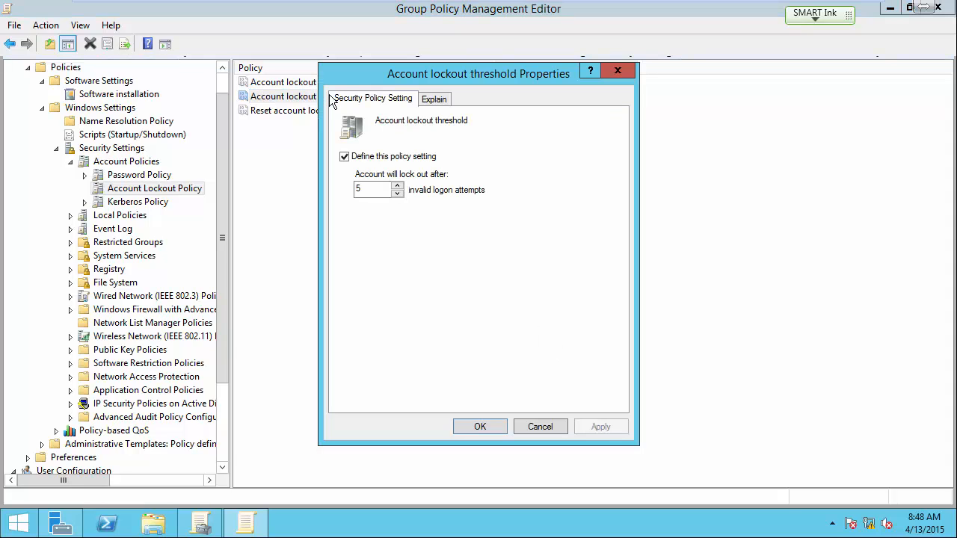
double_click(361, 190)
text(3)
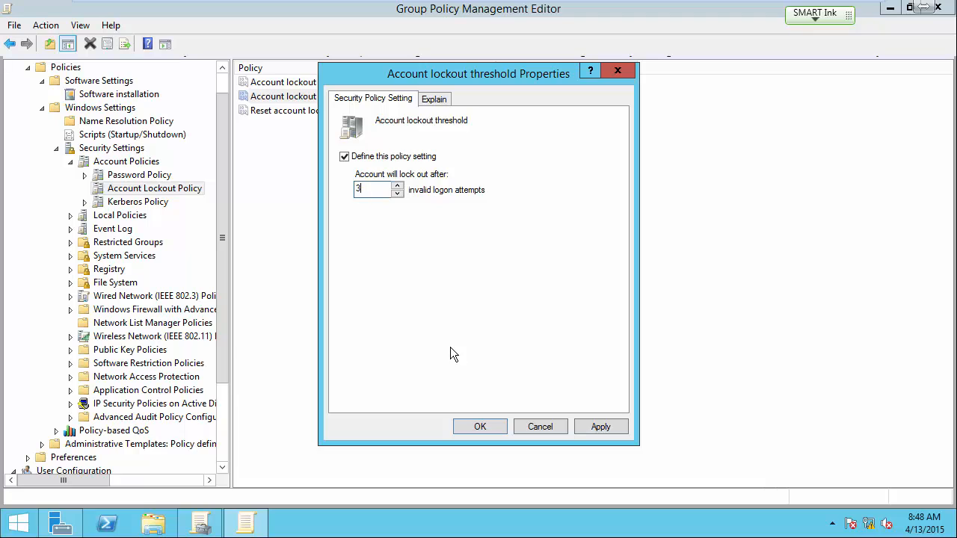
click(600, 428)
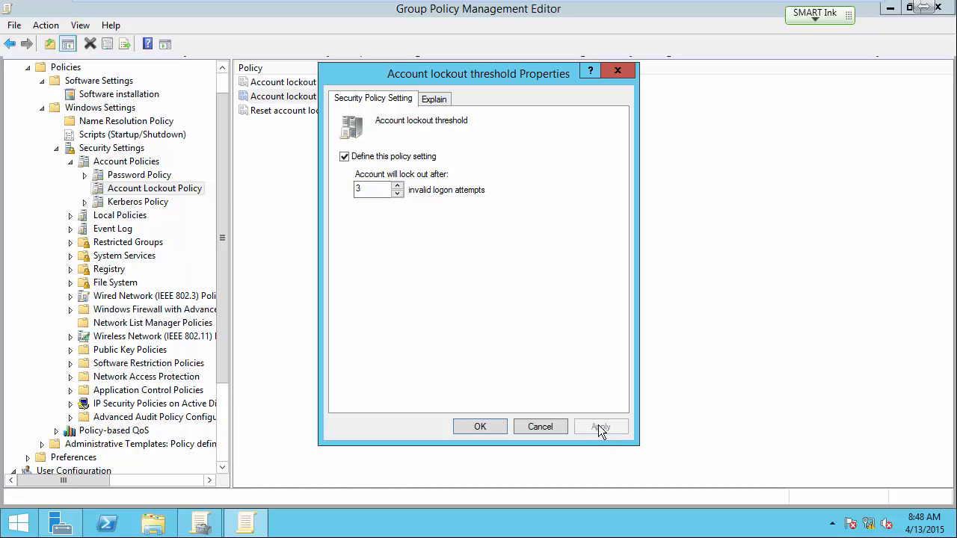
click(479, 427)
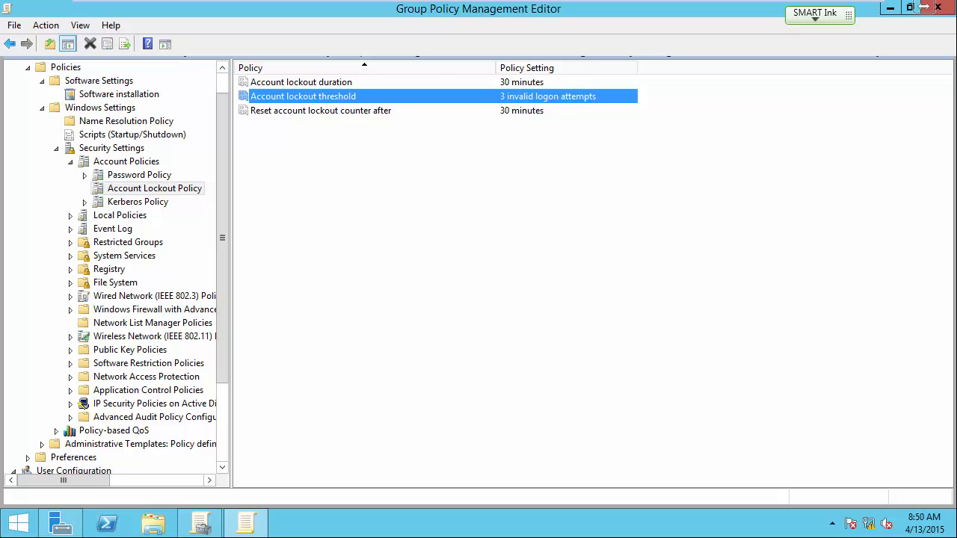
Step: Switch to the Win7 virtual machine, unlock it with the account password, and dismiss the software counterfeiting notice
mouse_move(582, 6)
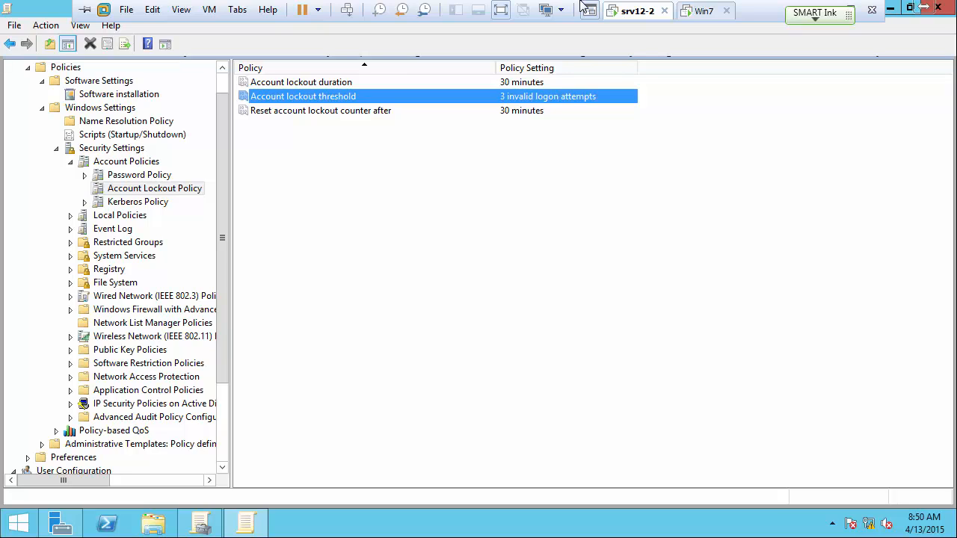
click(706, 11)
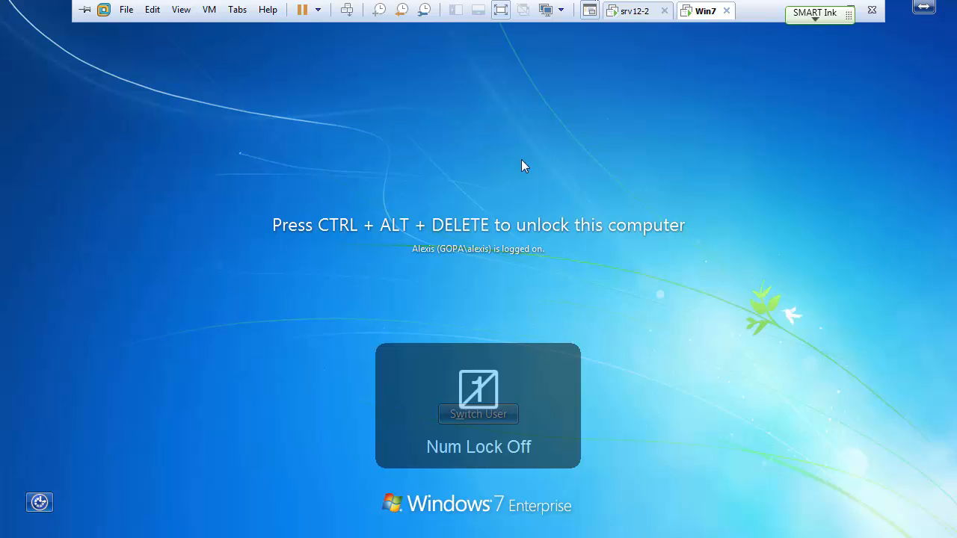
key(ctrl+alt+Delete)
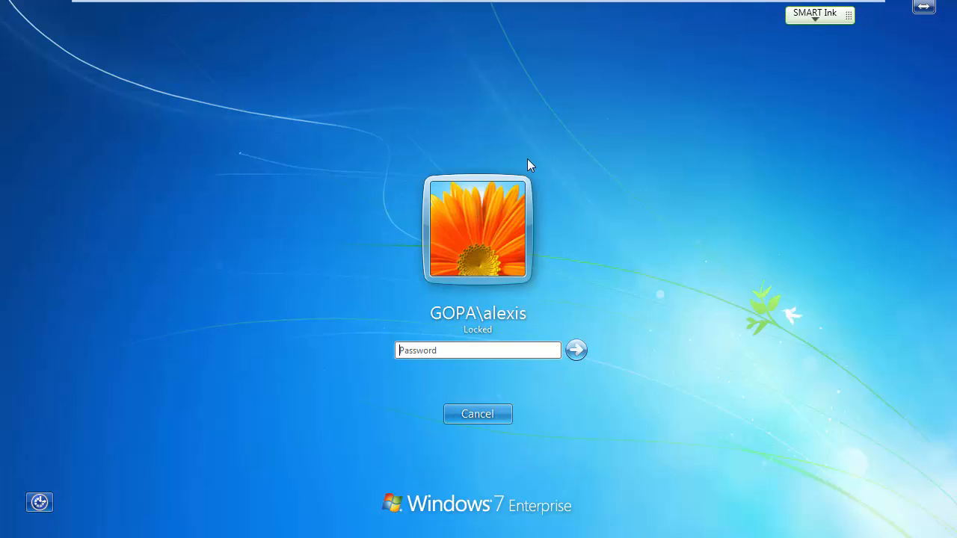
text(••••••••)
key(Return)
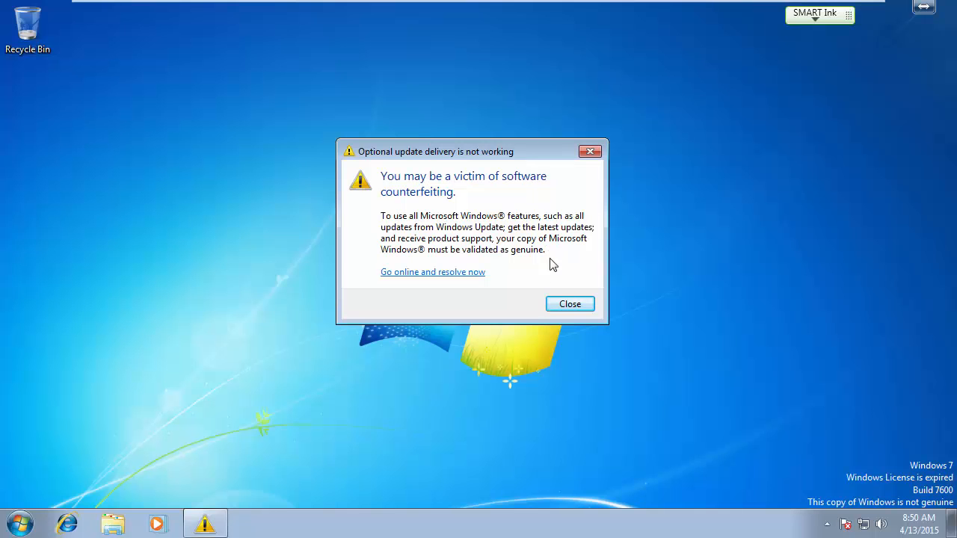
click(568, 305)
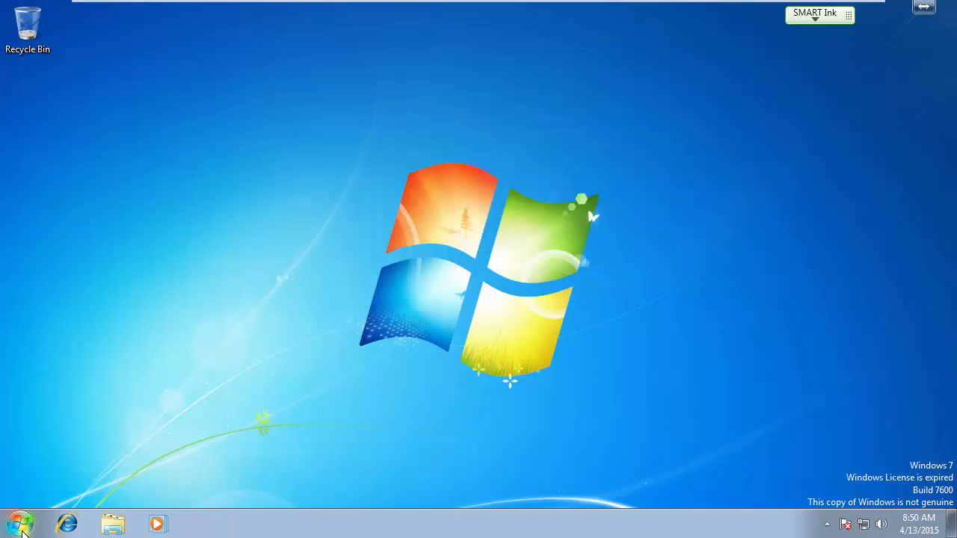
Step: Open a Command Prompt on the Windows 7 machine by running cmd
click(19, 523)
click(81, 486)
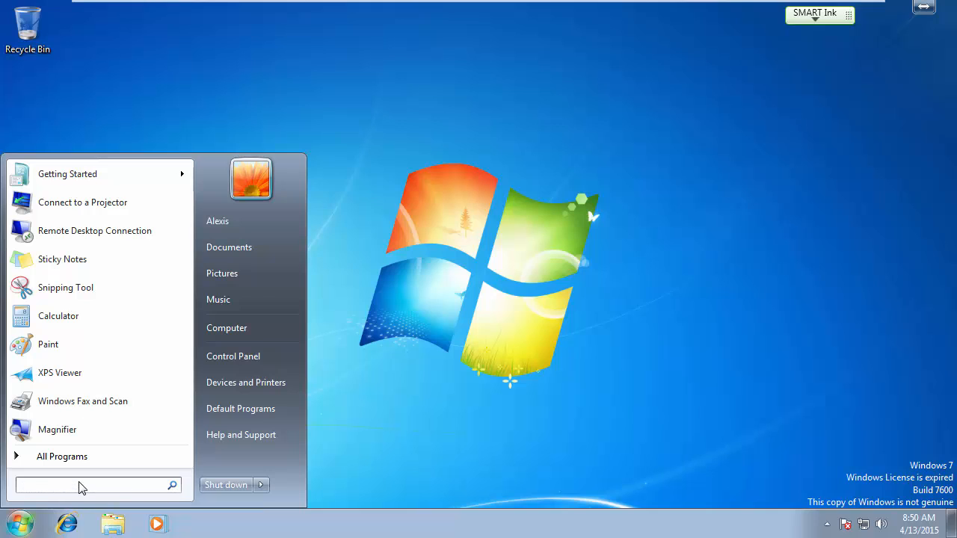
text(cmd)
key(Return)
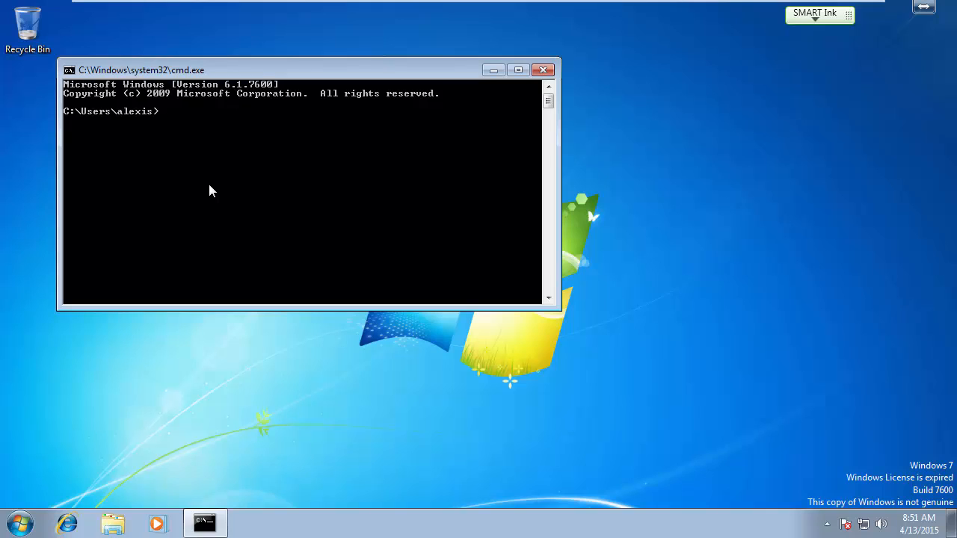
Step: Try to force a Group Policy refresh with the command gpudate /force
text(gpudate /force)
key(Return)
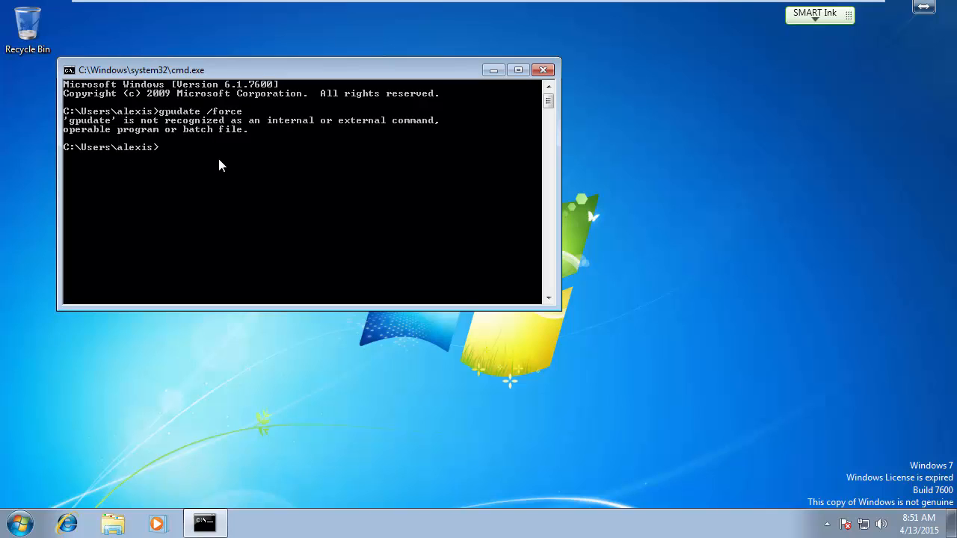
Step: Correct the previous command to gpupdate /force and run it
key(Up)
text(p)
key(Return)
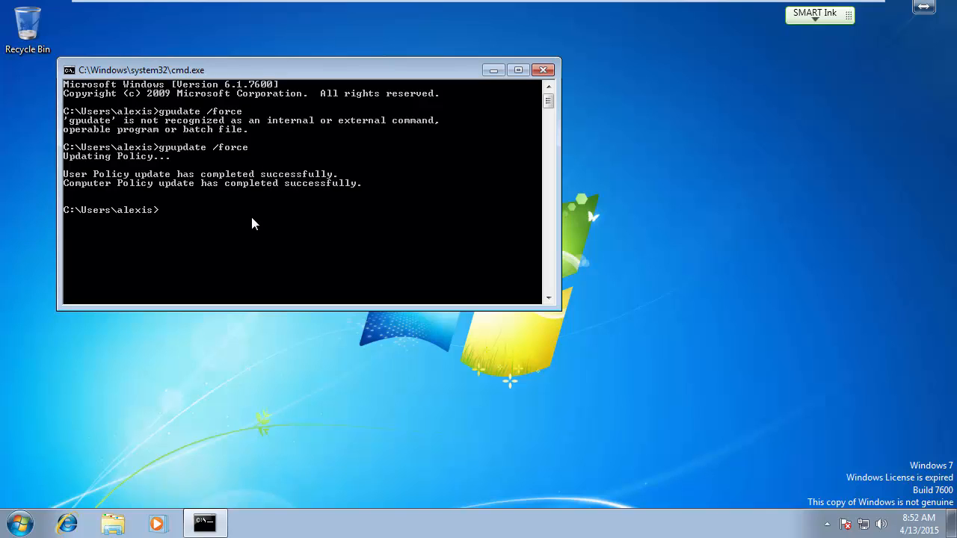
Step: Log the current user off the Windows 7 machine
click(636, 224)
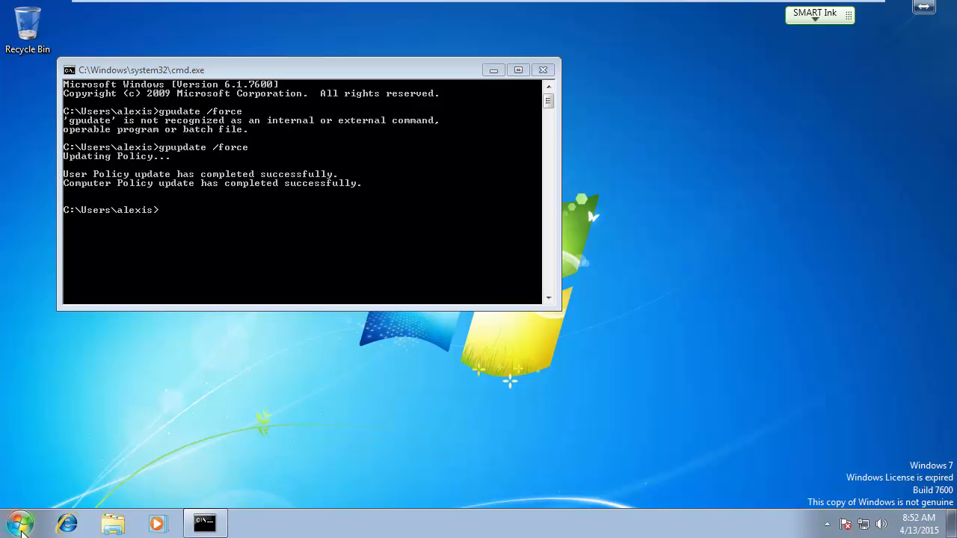
click(21, 523)
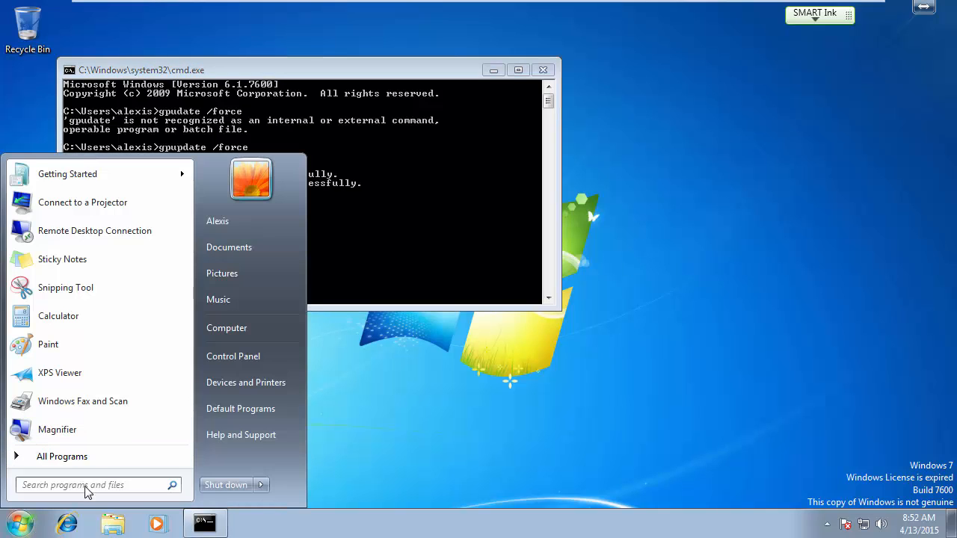
click(259, 486)
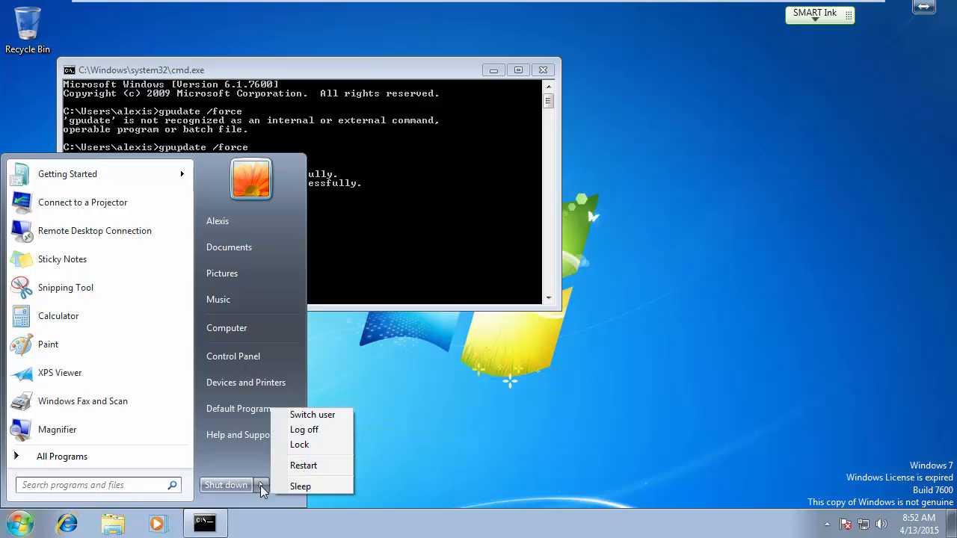
click(312, 432)
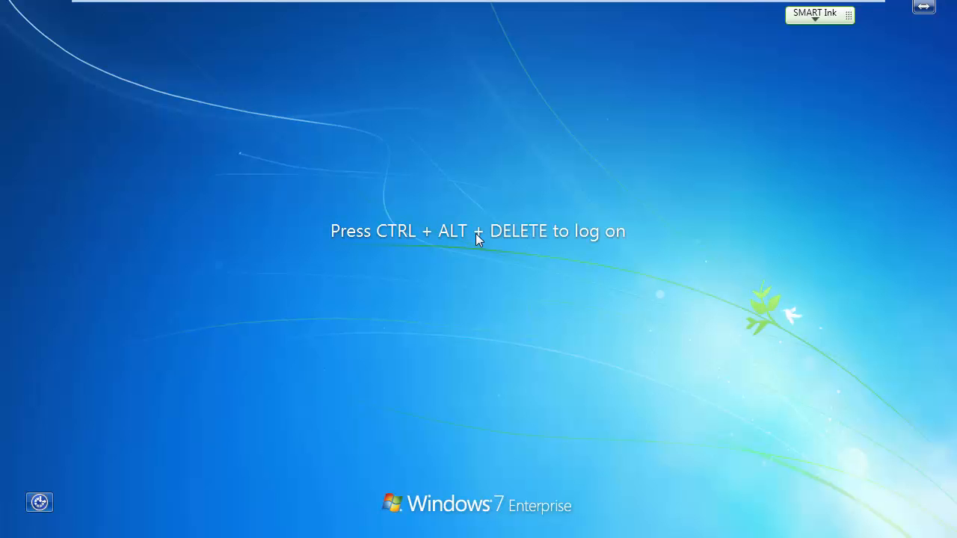
Step: Attempt to log on to the Windows 7 machine repeatedly with incorrect account passwords to trigger the lockout, and dismiss each resulting message
key(ctrl+alt+Delete)
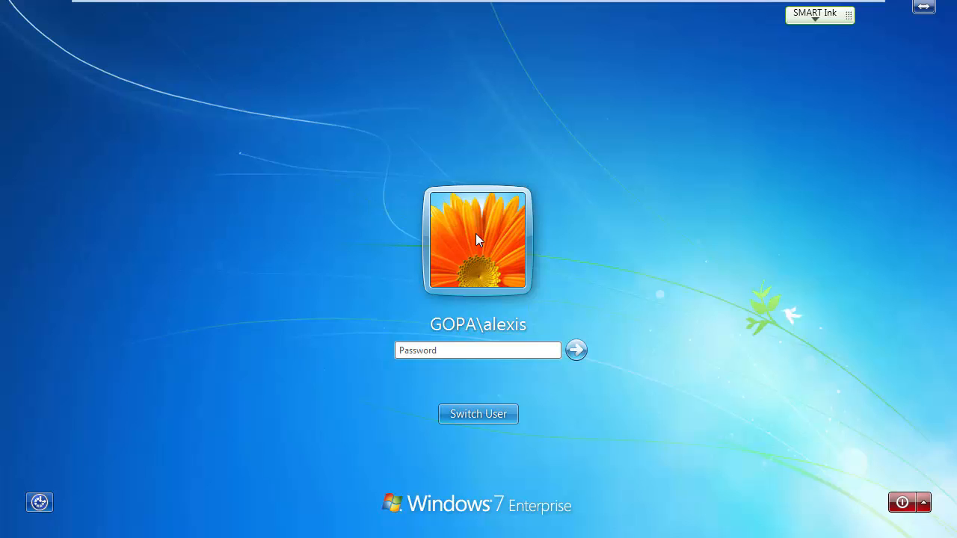
text(••••••••••••••••••••••••••••••)
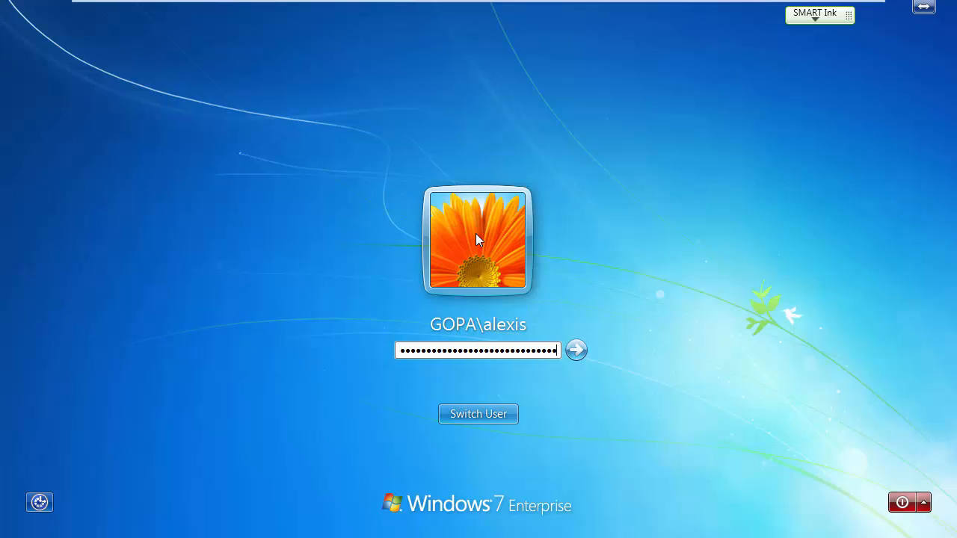
key(Return)
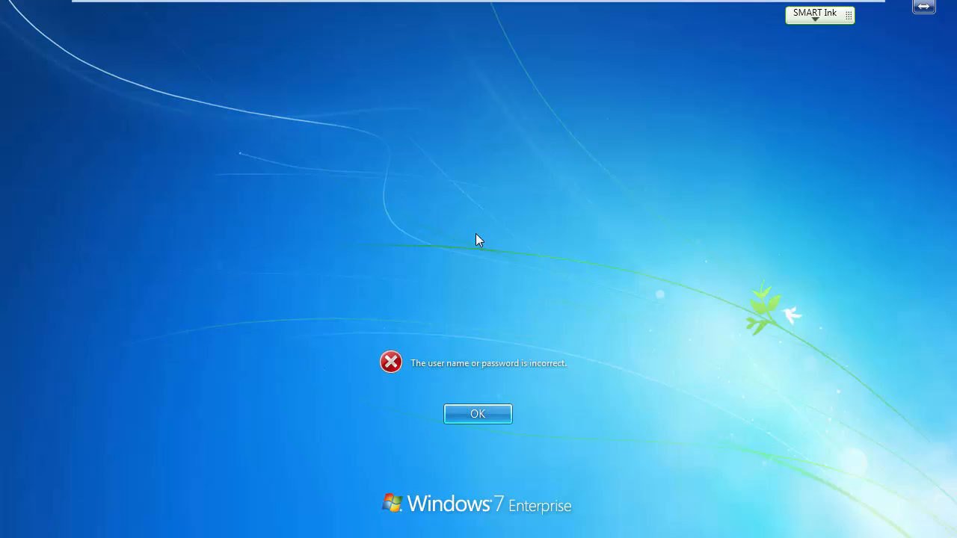
key(Return)
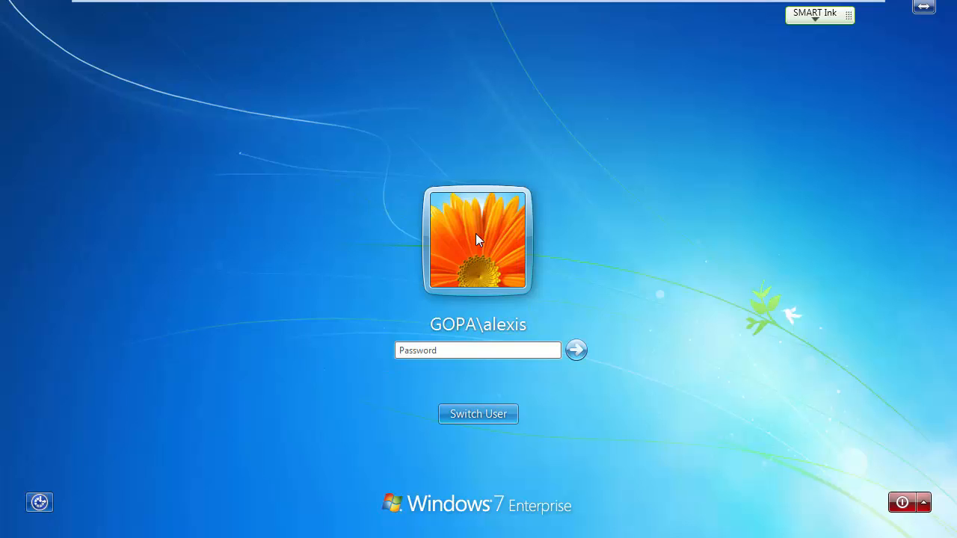
text(•)
key(Return)
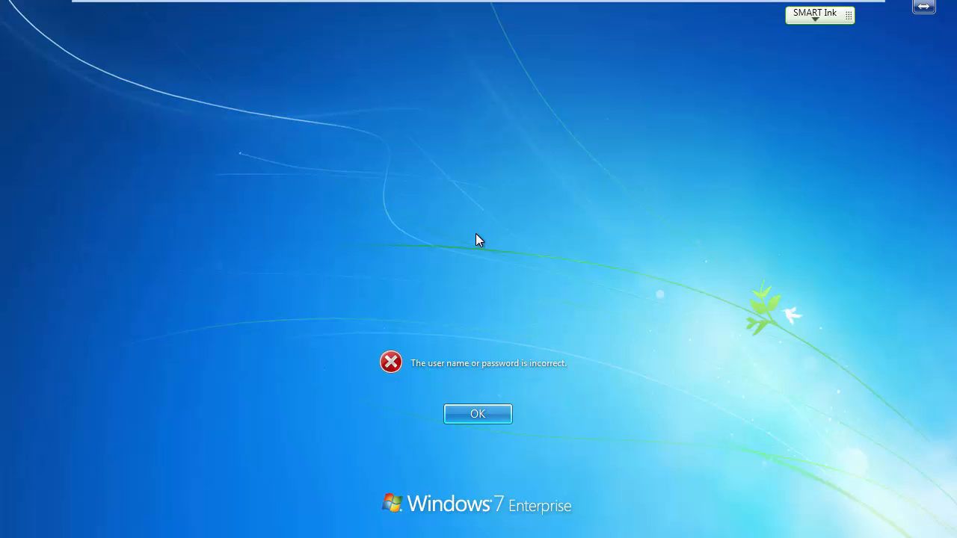
key(Return)
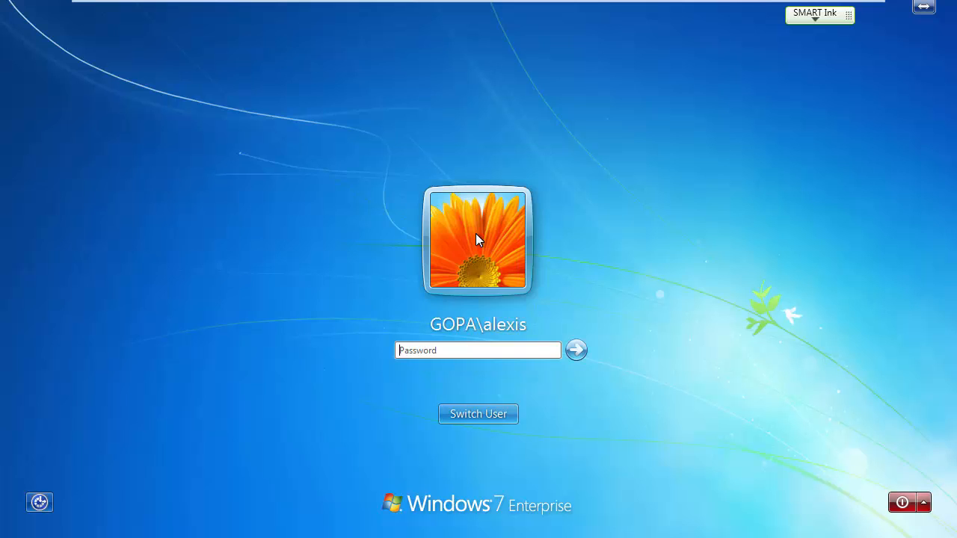
key(Return)
key(Return)
text(•••)
key(Return)
key(Return)
text(•••••)
key(Return)
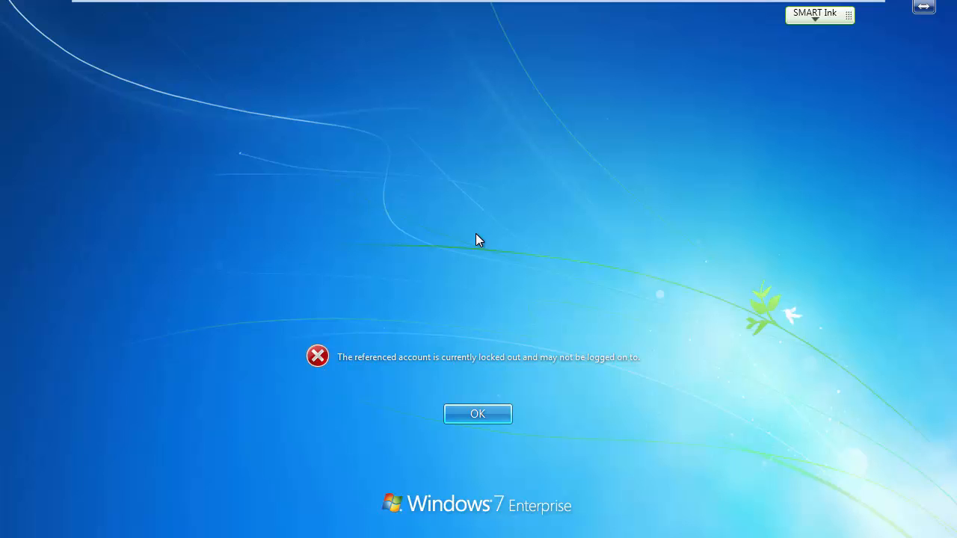
click(481, 417)
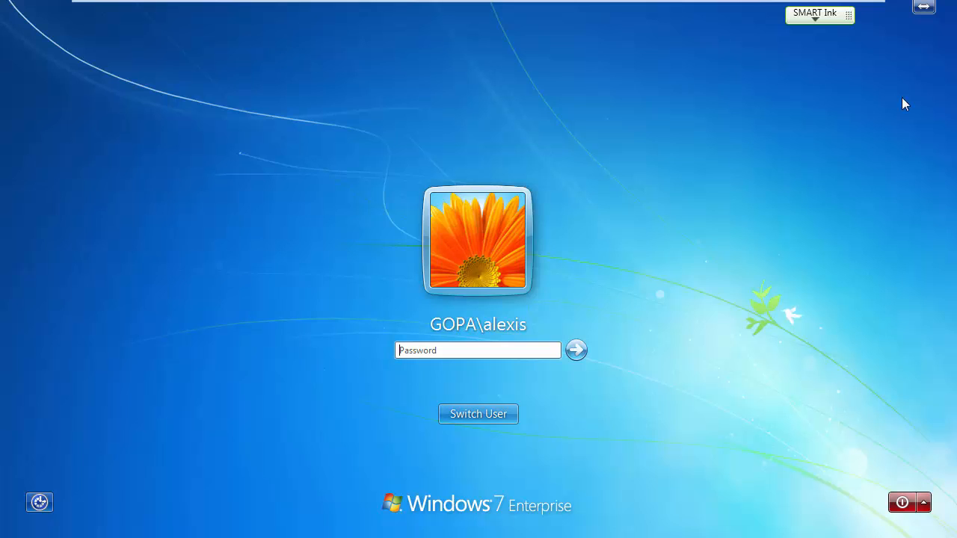
Step: Switch to the srv12-2 virtual machine and minimize the Group Policy Management Editor and Group Policy Management windows
key(Num_Lock)
mouse_move(837, 2)
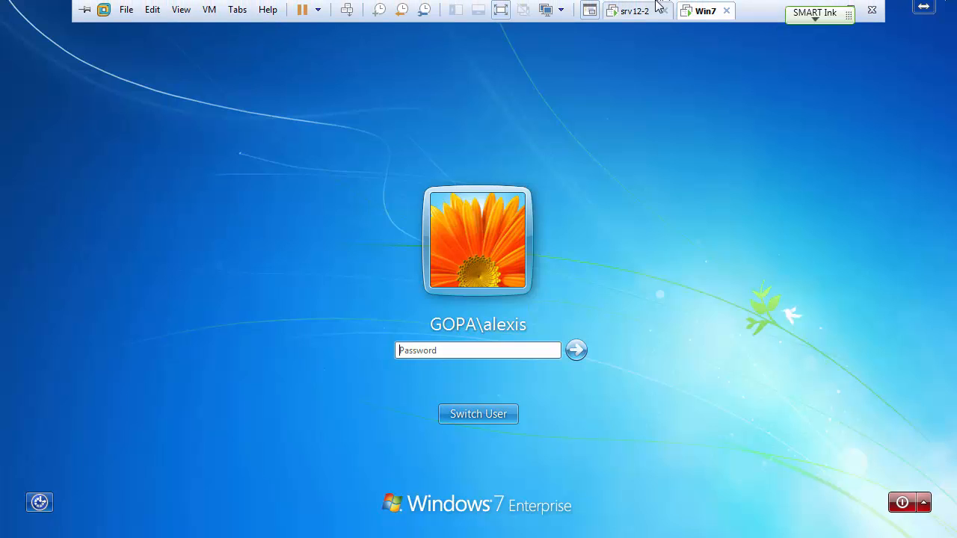
click(634, 13)
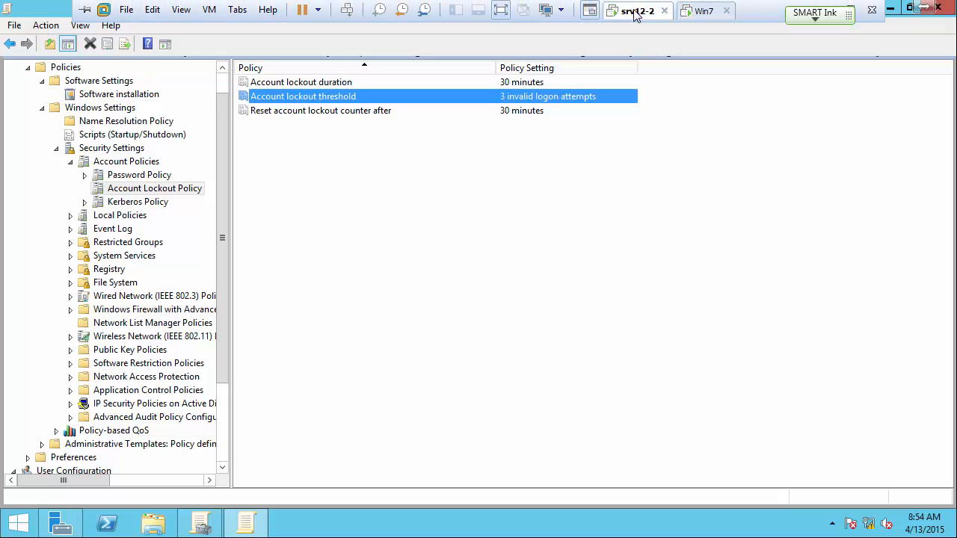
click(702, 276)
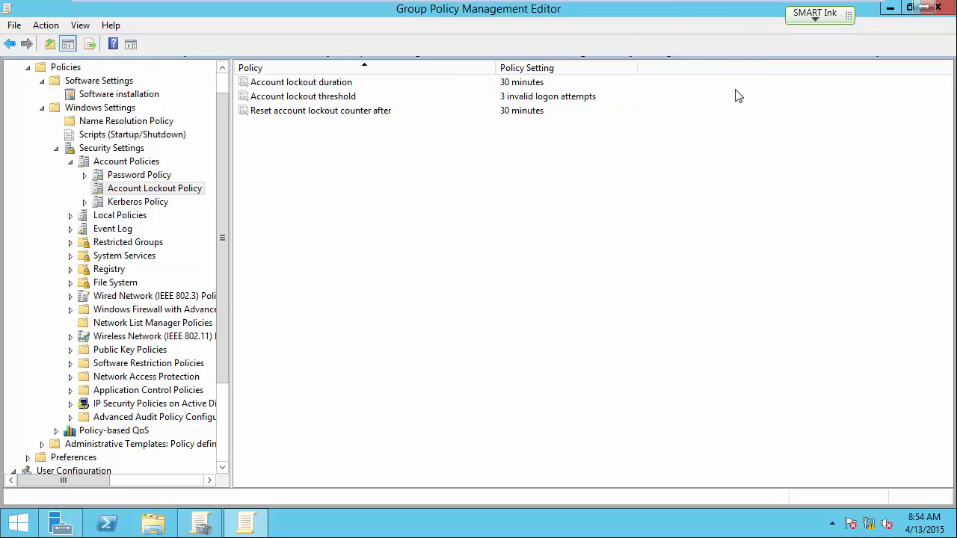
click(907, 8)
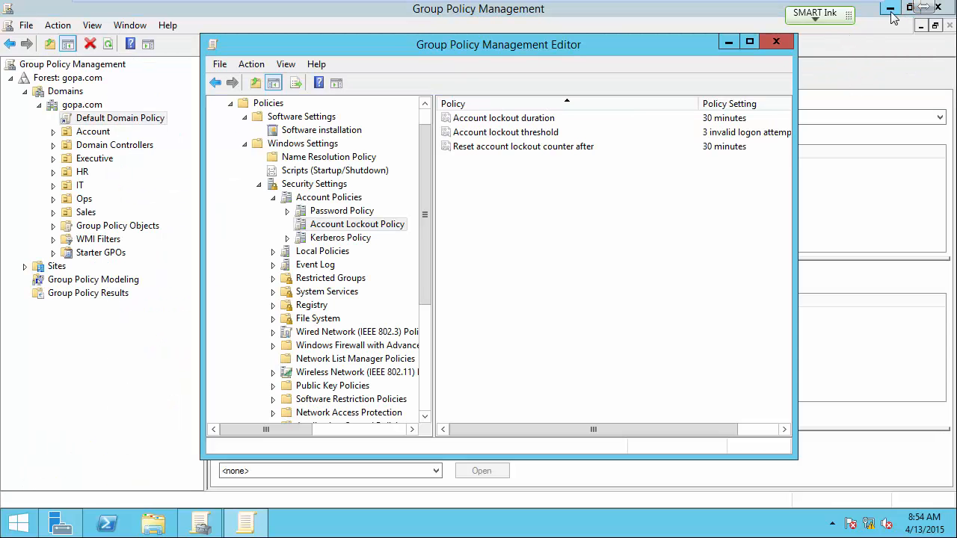
click(909, 7)
Step: Open Active Directory Users and Computers from Server Manager and refresh the contents of the HR organizational unit
click(847, 41)
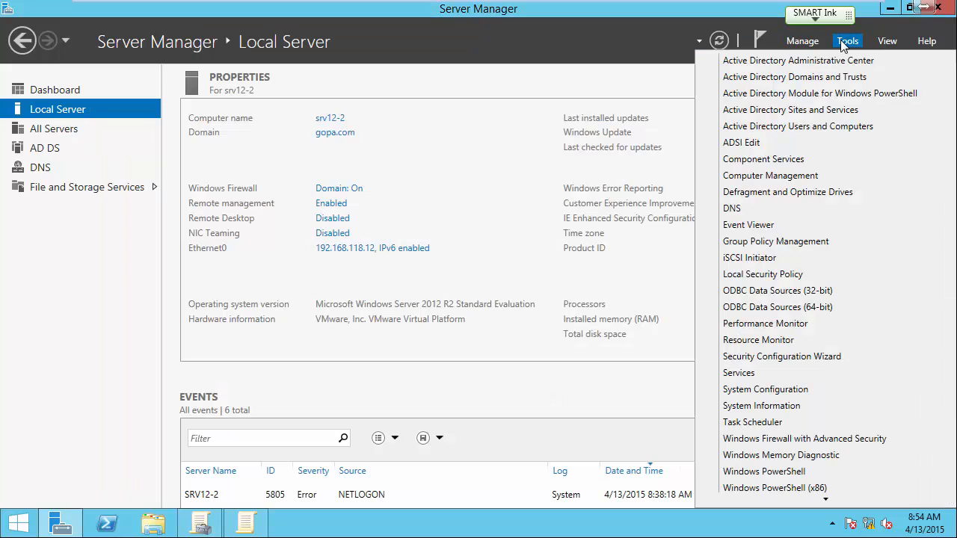
click(806, 127)
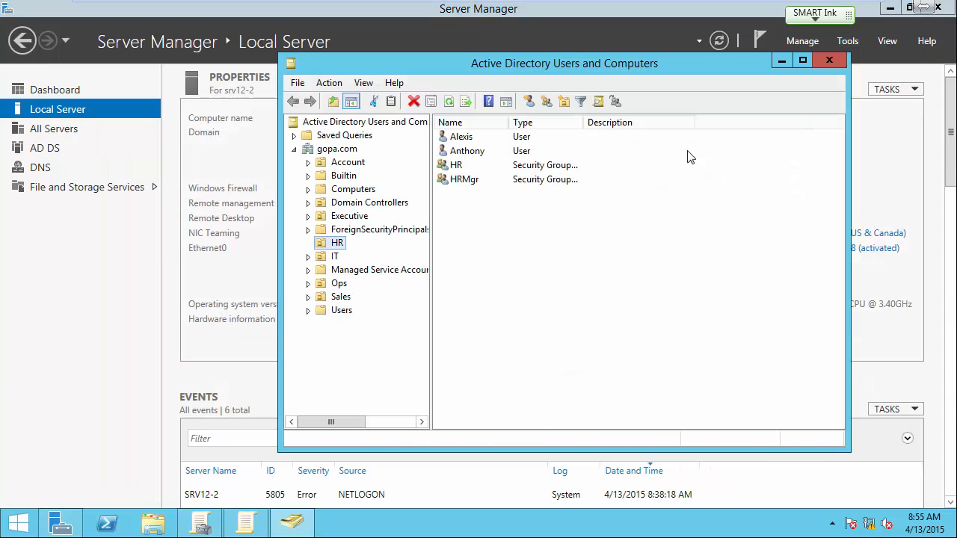
click(491, 279)
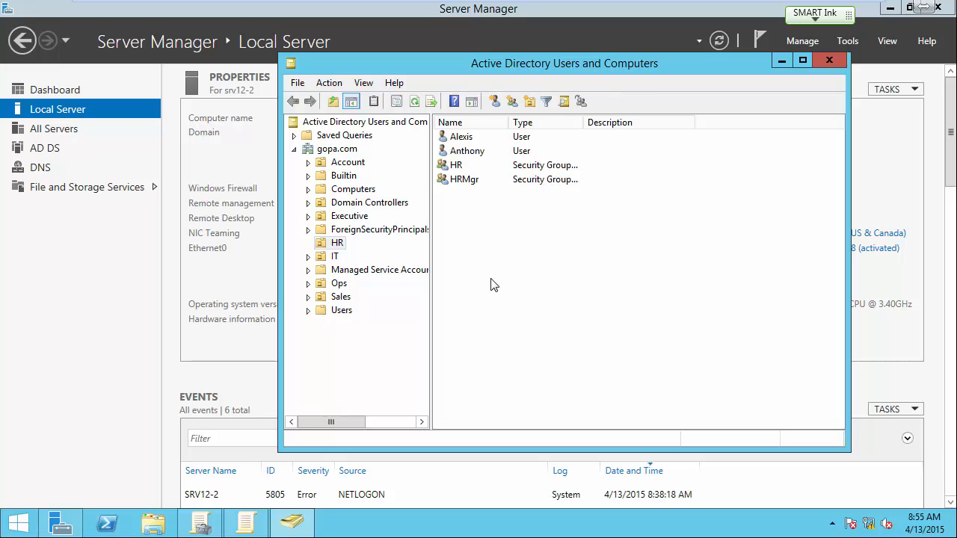
key(F5)
Step: Disable the second user account in the HR organizational unit and acknowledge the notice
right_click(466, 153)
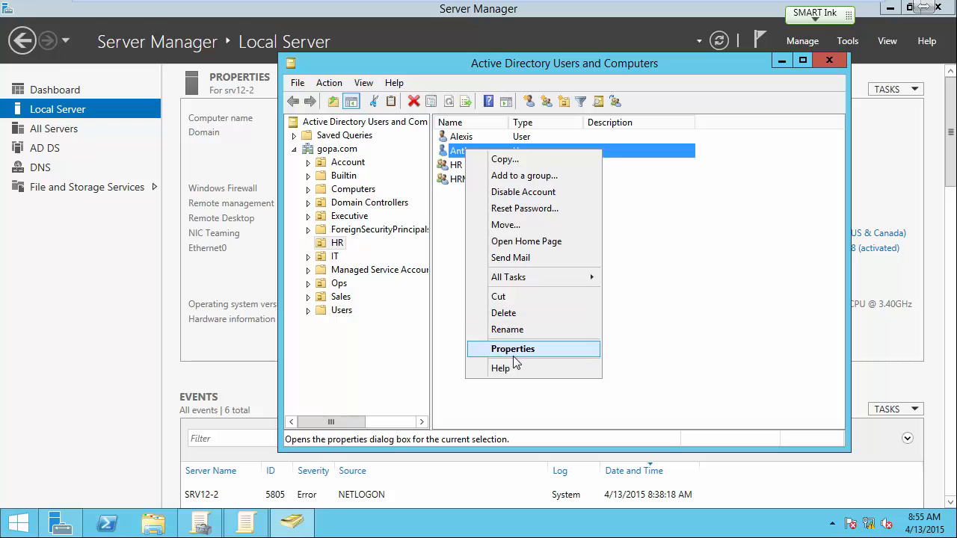
click(524, 193)
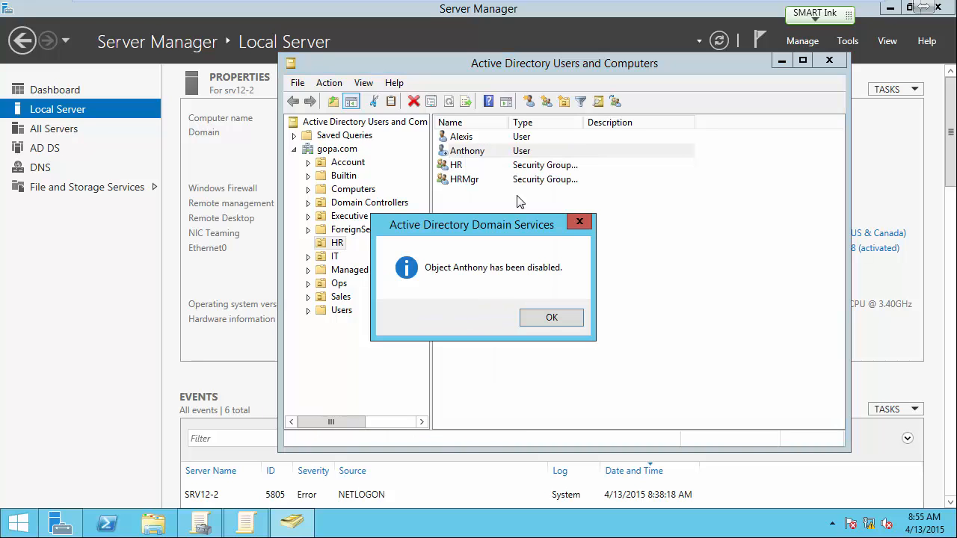
click(547, 322)
click(563, 266)
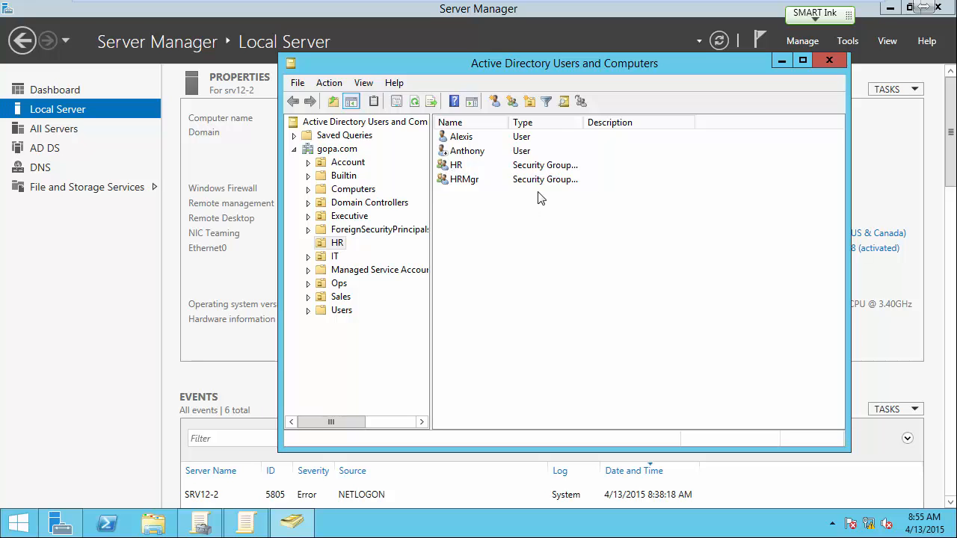
Step: Re-enable the second user account in the HR organizational unit and acknowledge the notice
right_click(454, 153)
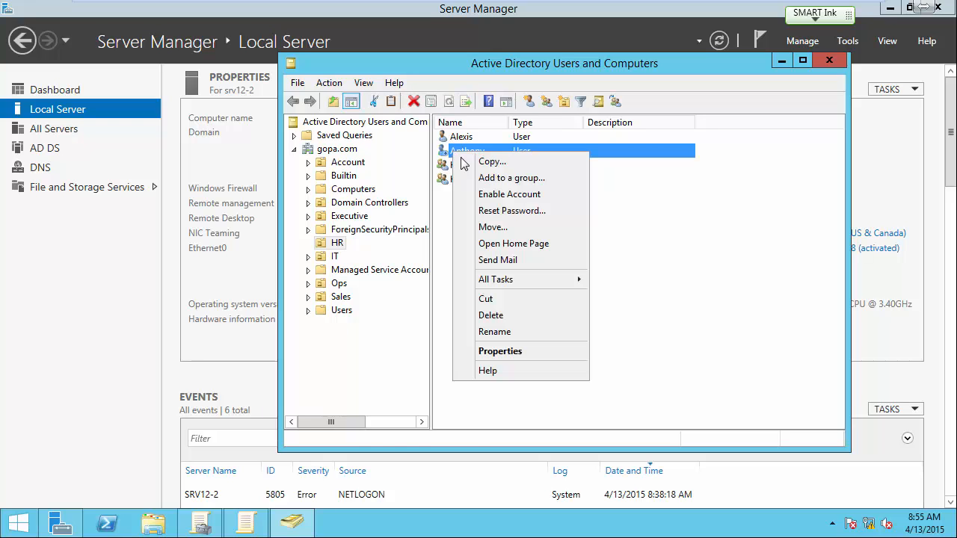
click(482, 195)
click(540, 314)
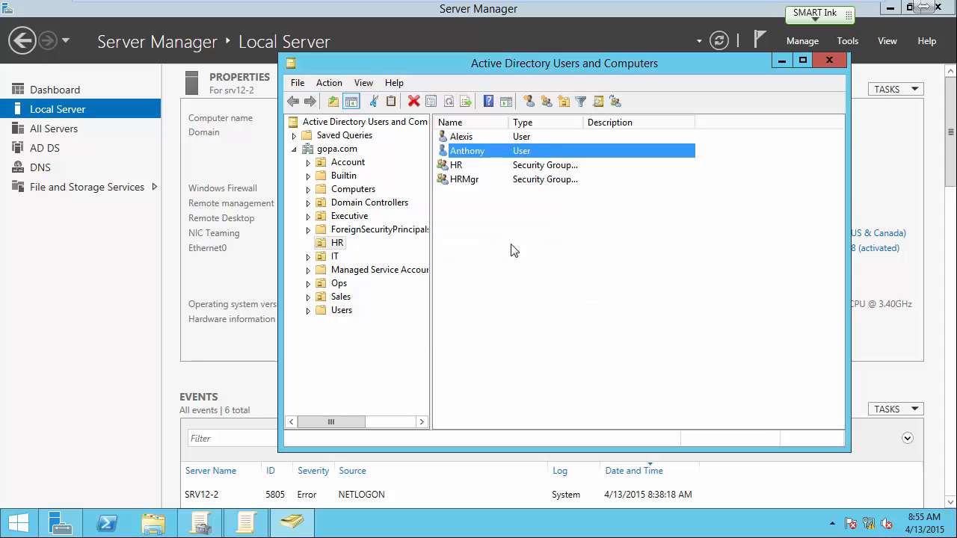
Step: Examine the lockout status in the Account properties of the first HR user, and close the properties without changes
double_click(468, 139)
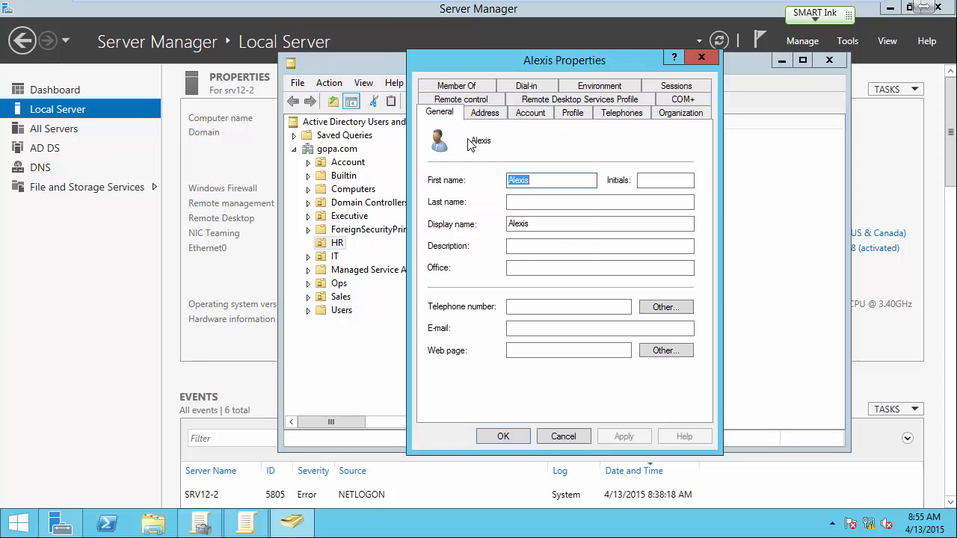
click(526, 116)
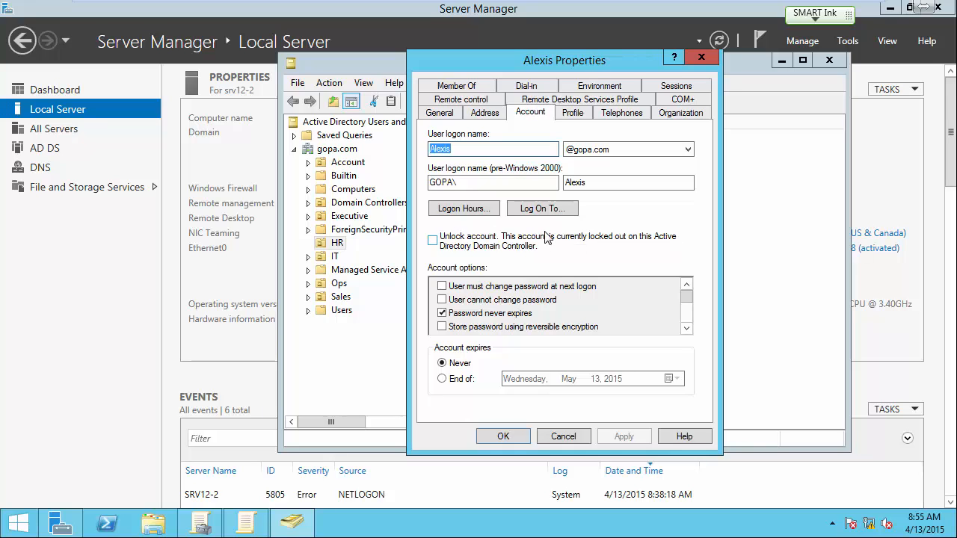
click(561, 437)
click(498, 254)
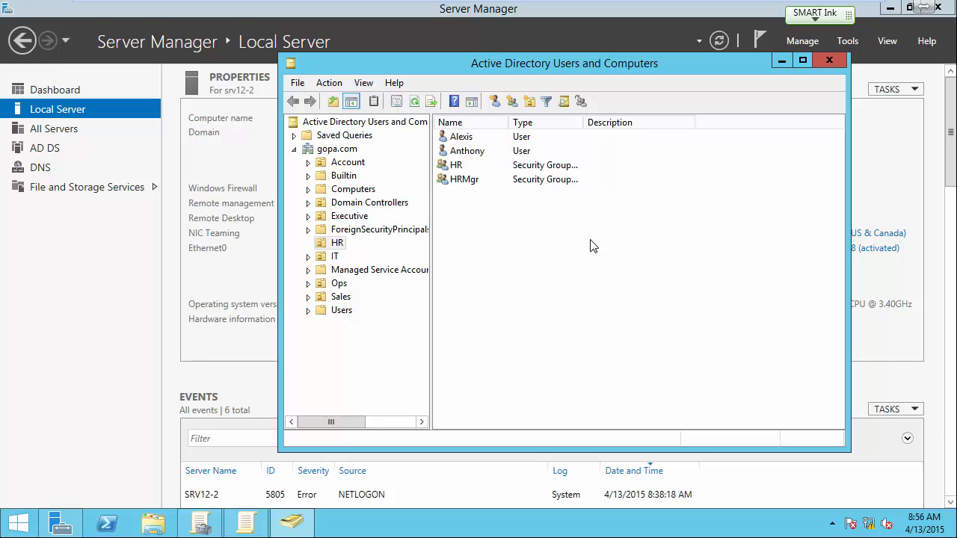
Step: Close Active Directory Users and Computers and reopen it from Server Manager
click(829, 60)
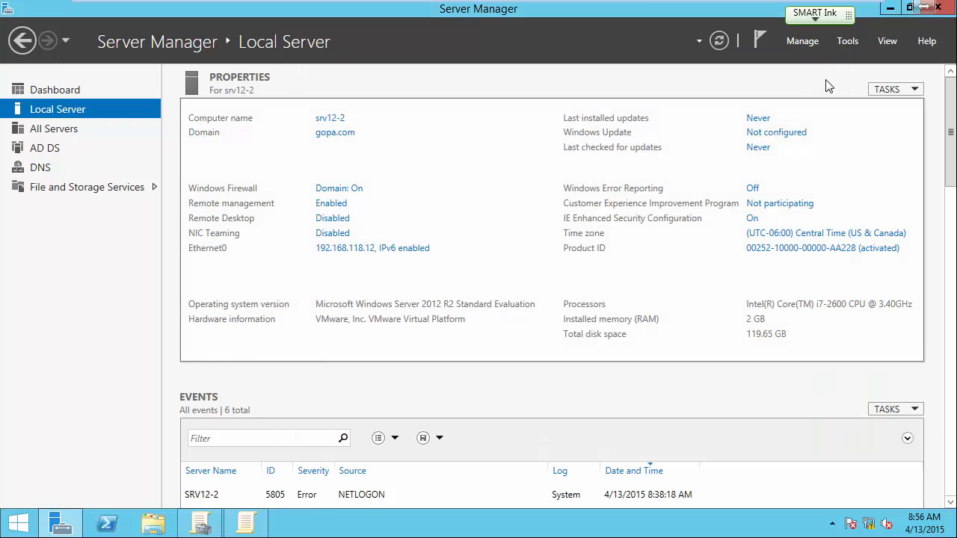
click(845, 42)
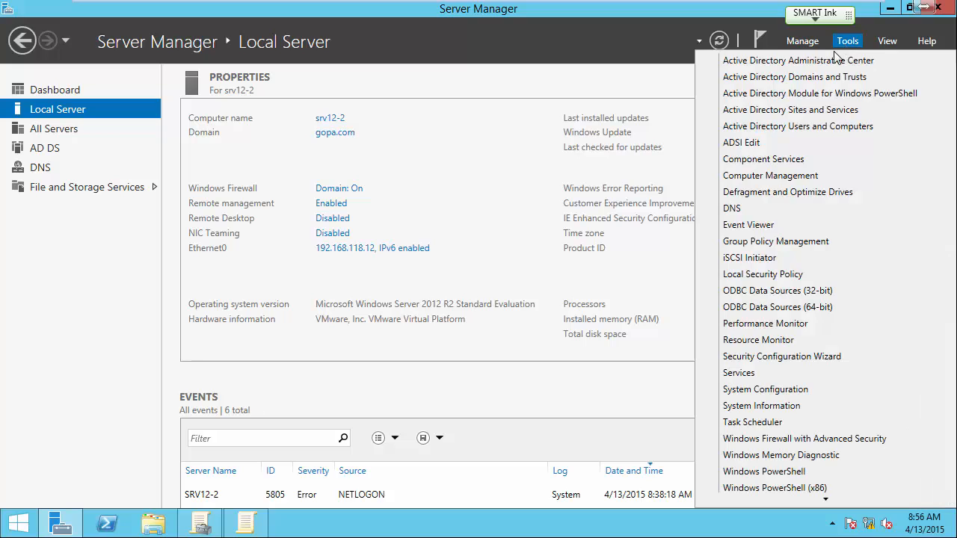
click(791, 127)
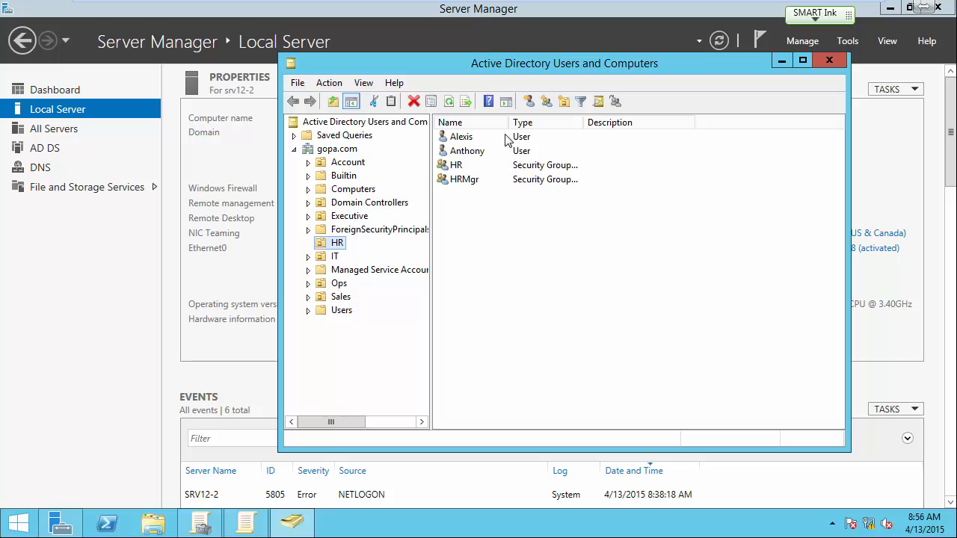
Step: Try the Unlock account option in the Account properties of the first HR user, and cancel the dialog
double_click(463, 139)
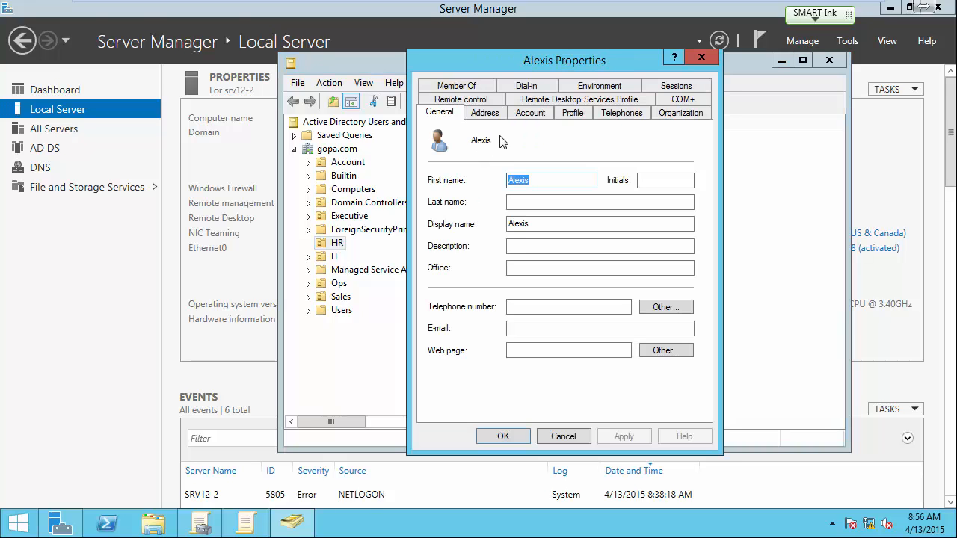
click(529, 113)
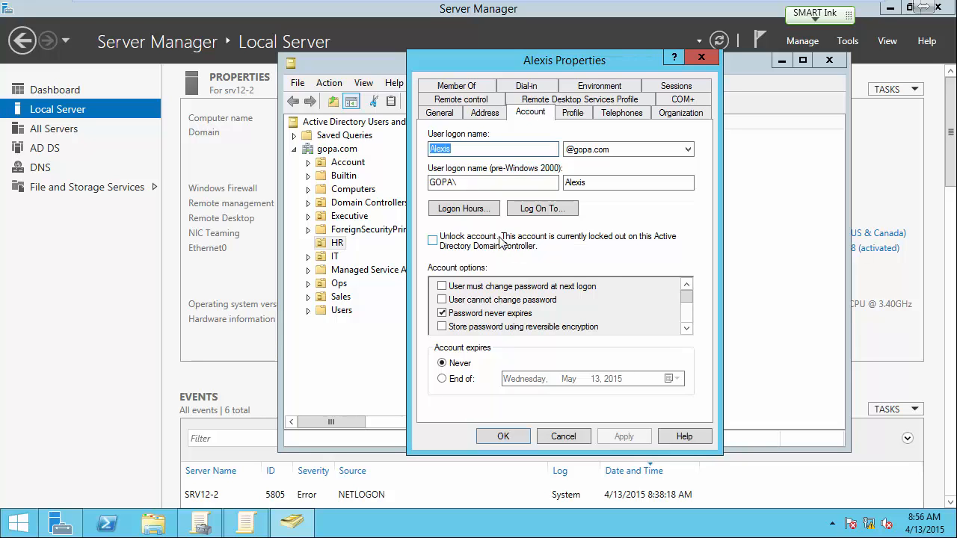
click(432, 240)
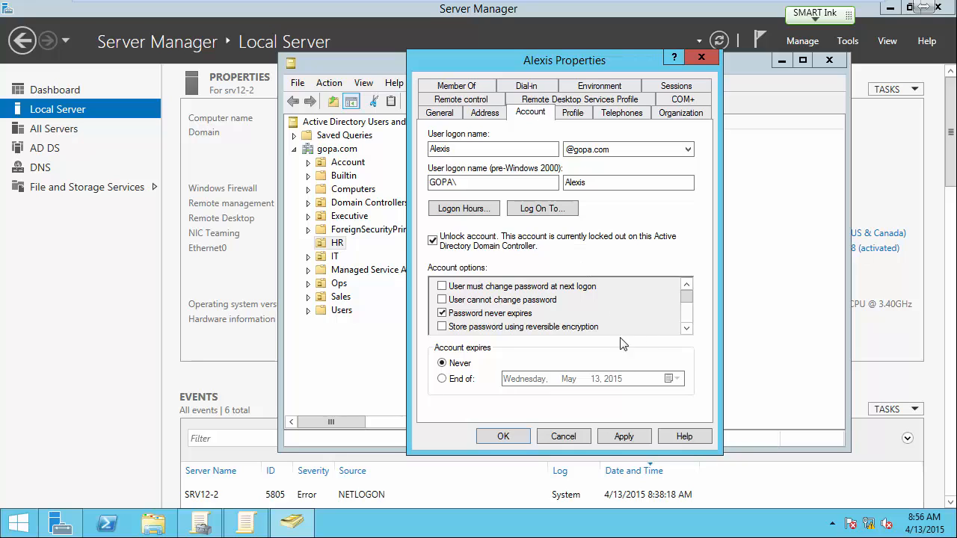
click(576, 436)
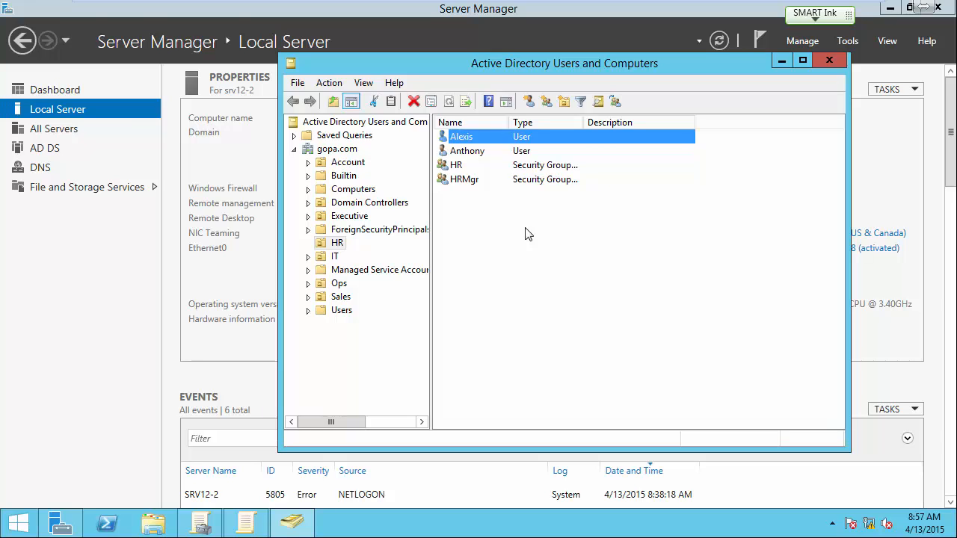
right_click(469, 139)
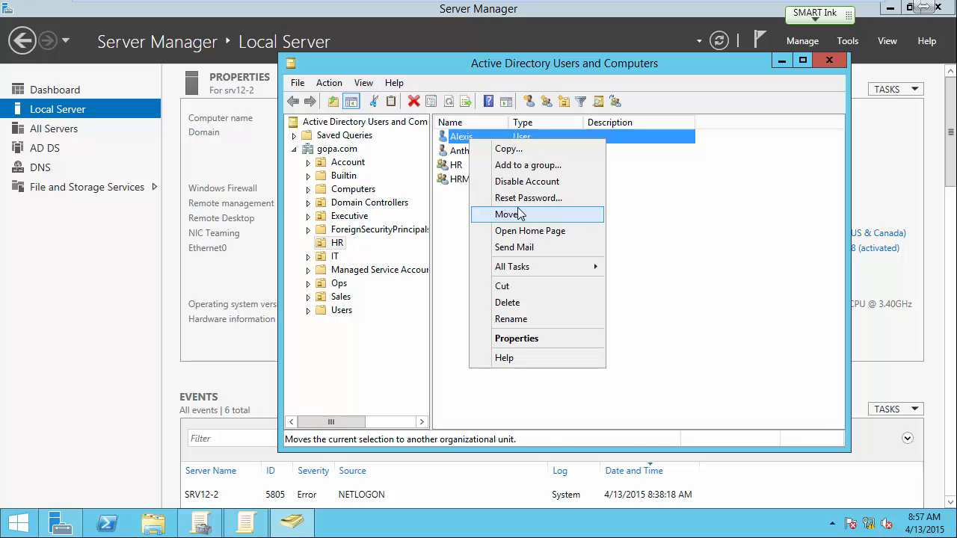
click(662, 214)
right_click(464, 135)
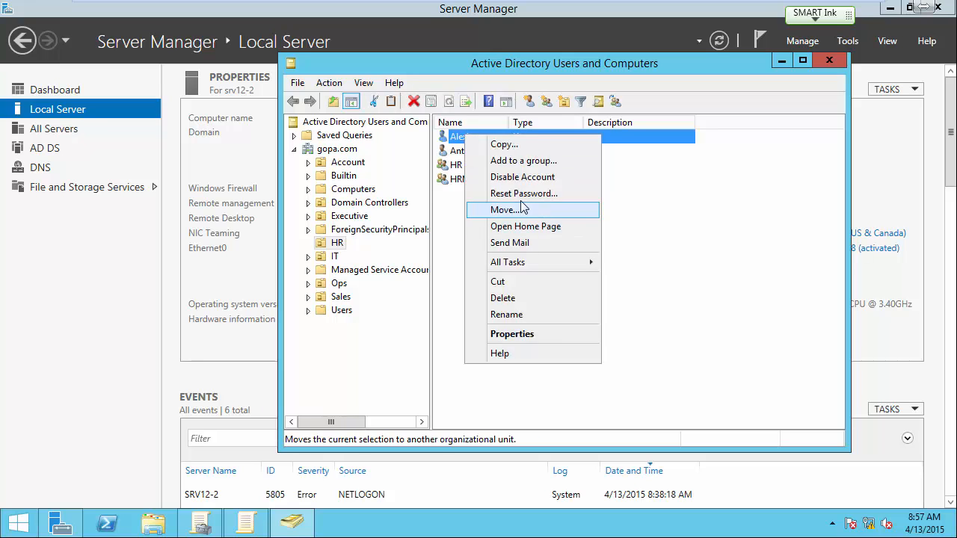
click(605, 228)
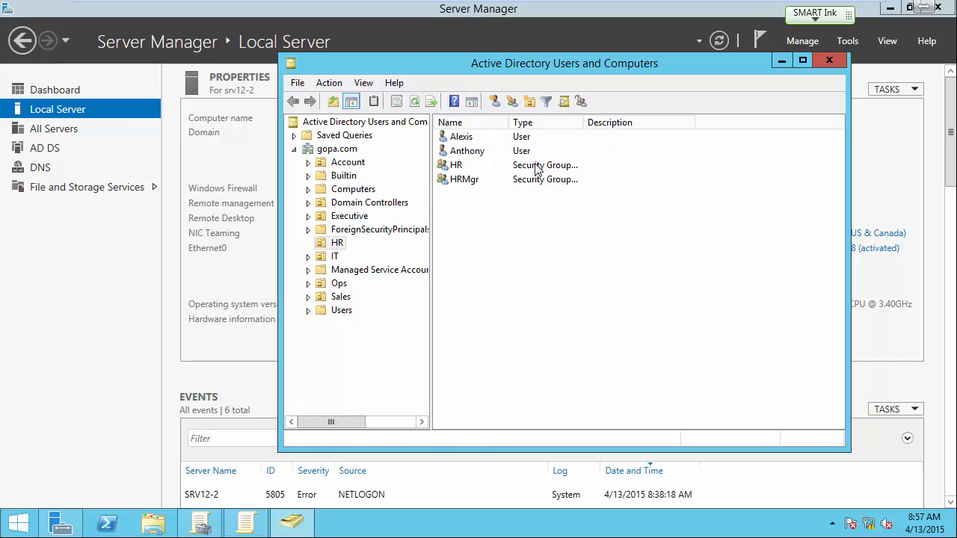
Step: Examine the unlock setting and the full list of account options in the first HR user's Account properties, and cancel the dialog
double_click(479, 140)
click(530, 112)
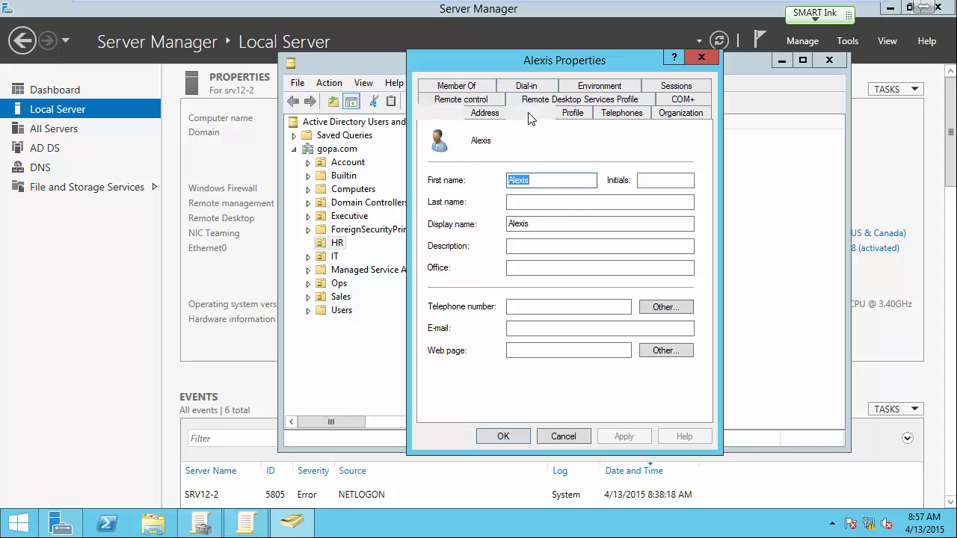
drag(687, 307, 689, 326)
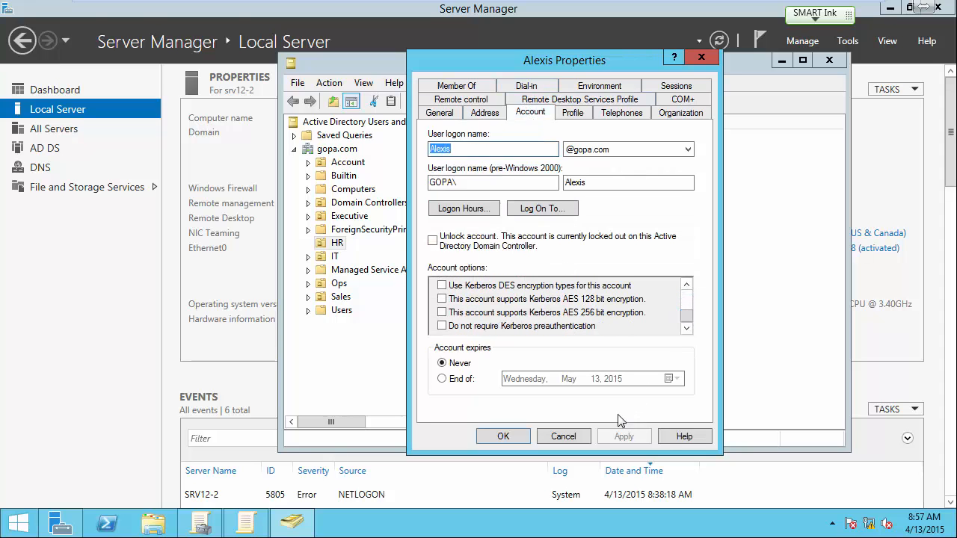
click(574, 438)
Step: Examine the lockout status and unlock option in the first HR user's Reset Password dialog, and cancel it
right_click(481, 139)
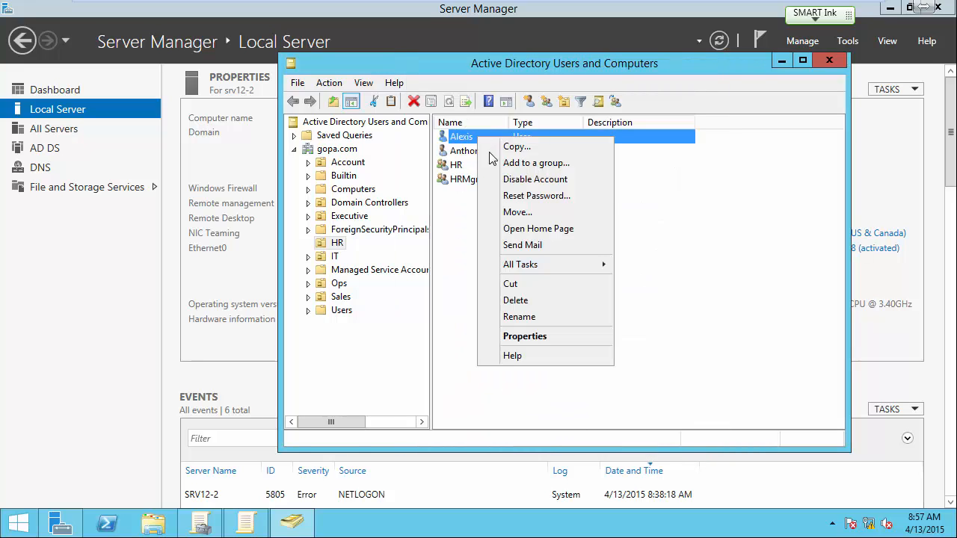
click(539, 195)
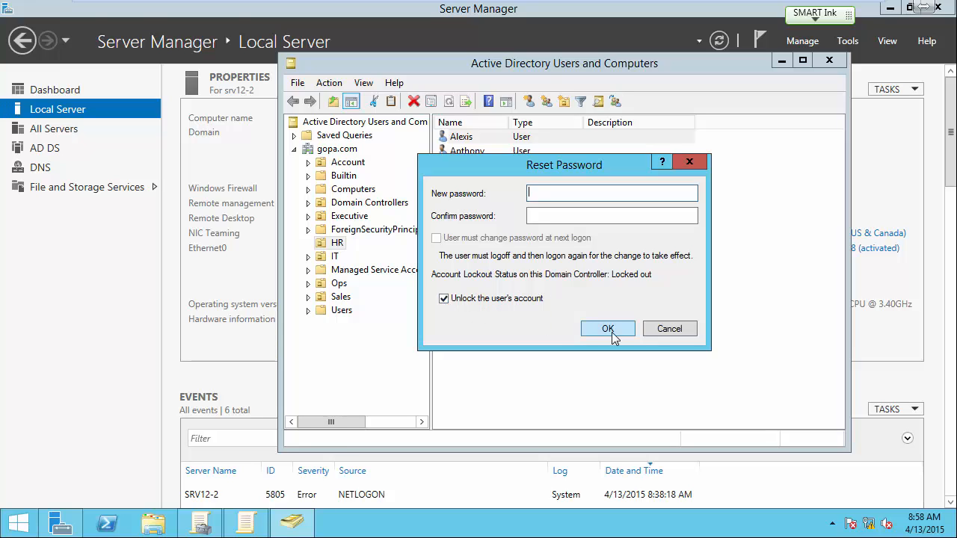
click(662, 333)
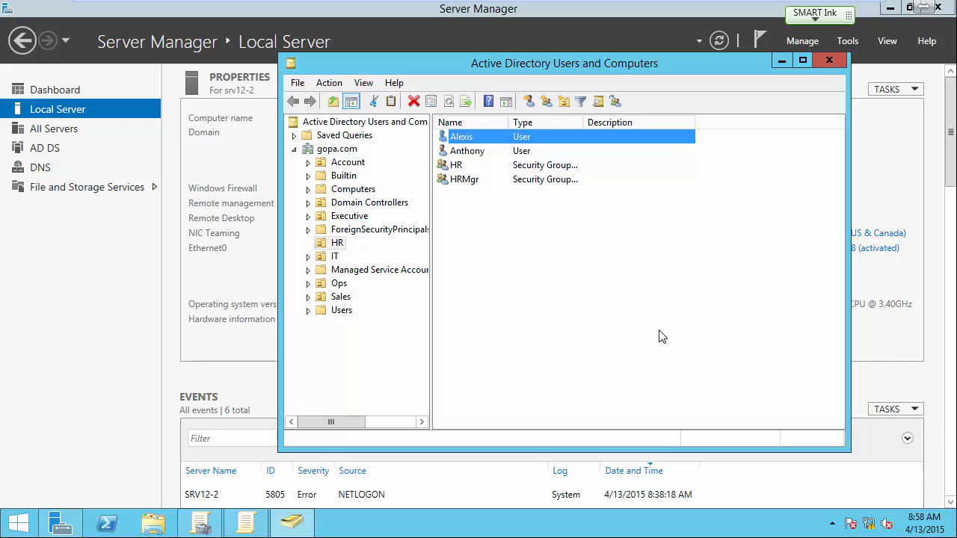
Step: Enable Unlock account in the first HR user's Account properties, apply it, and close the properties
right_click(465, 138)
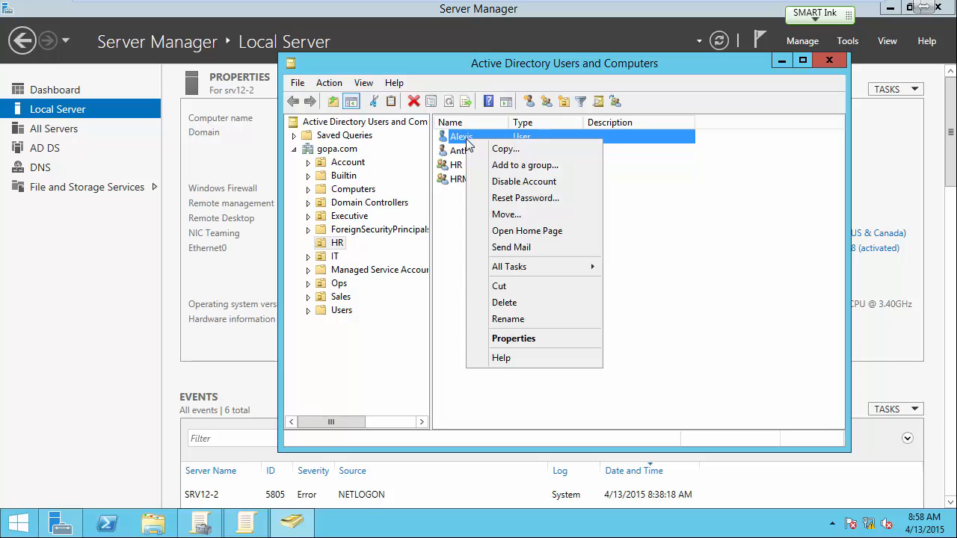
click(514, 339)
click(528, 114)
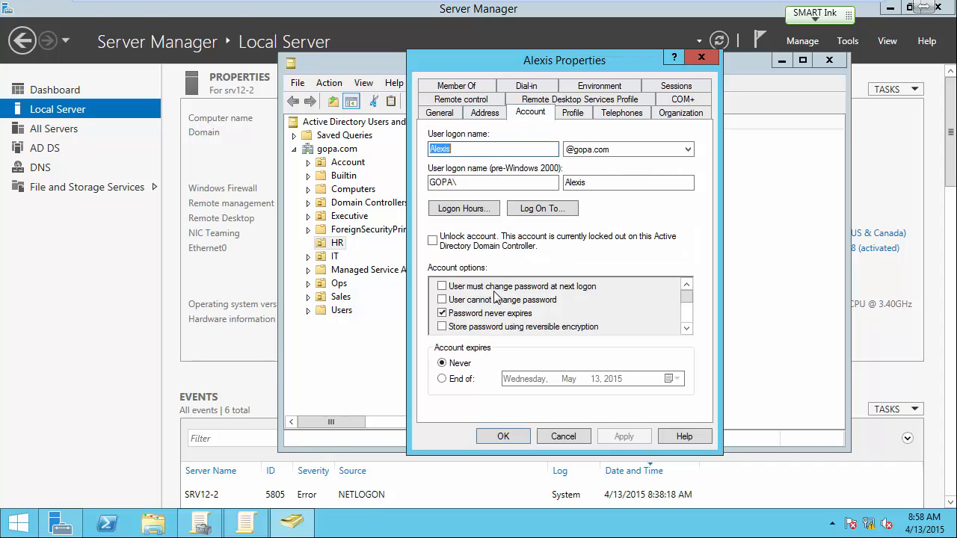
click(432, 240)
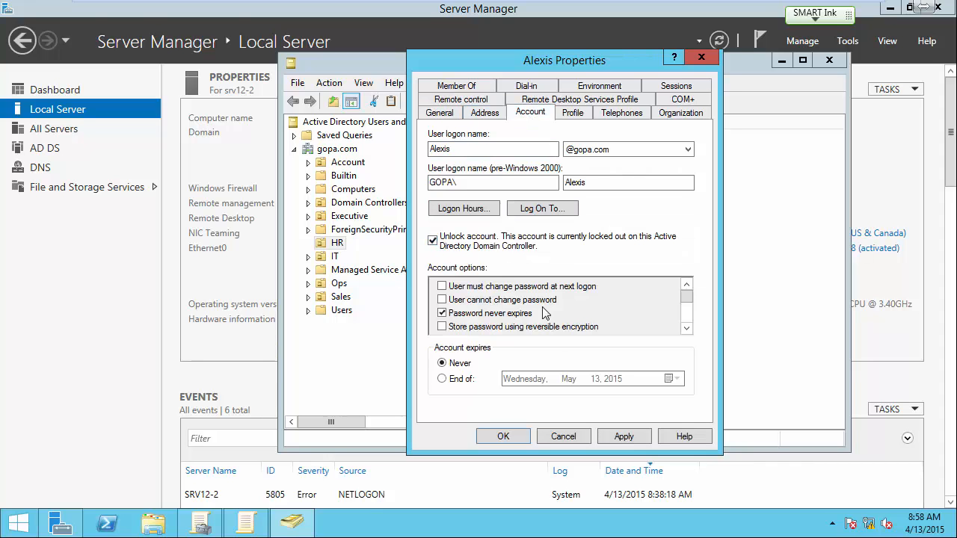
click(607, 436)
click(511, 434)
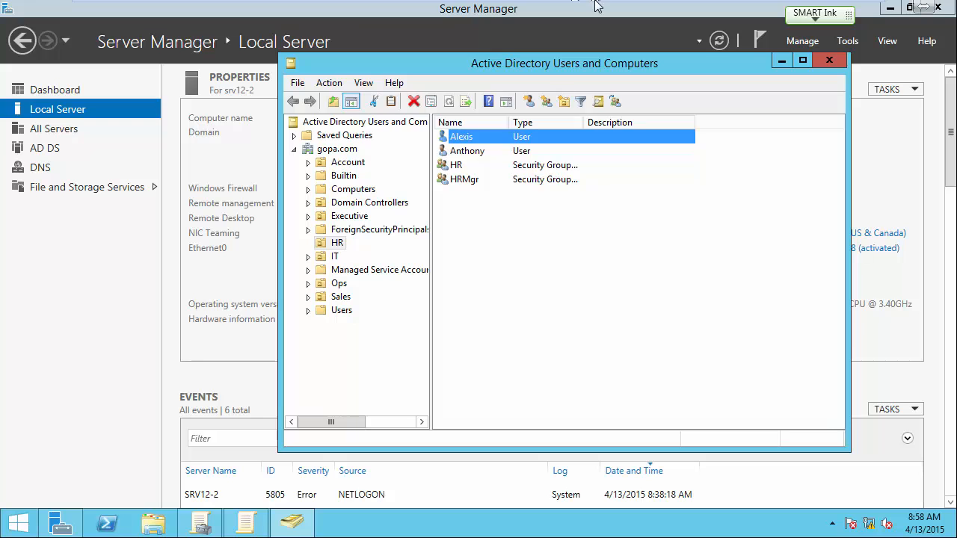
Step: Log on to the Win7 virtual machine as the first HR user with the account password, and postpone Windows activation
click(702, 10)
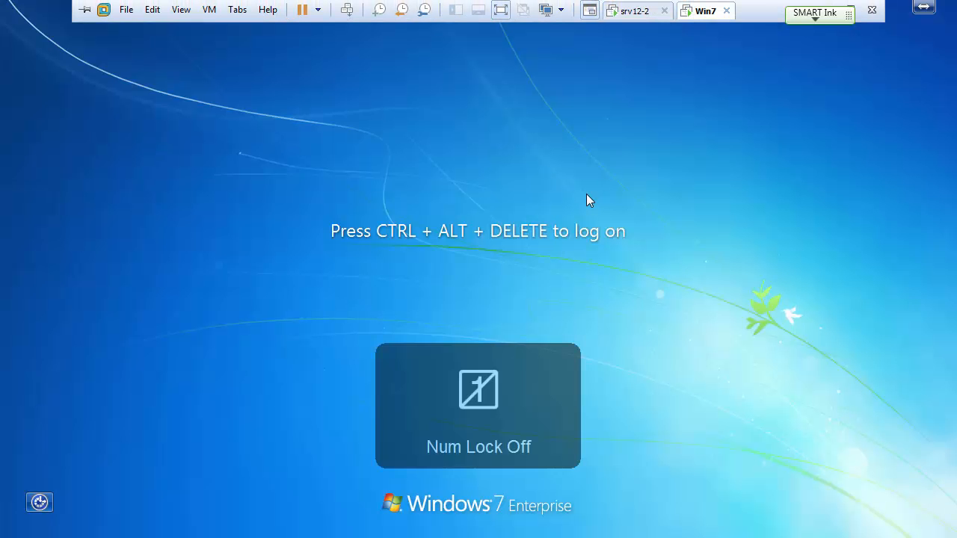
key(ctrl+alt+Insert)
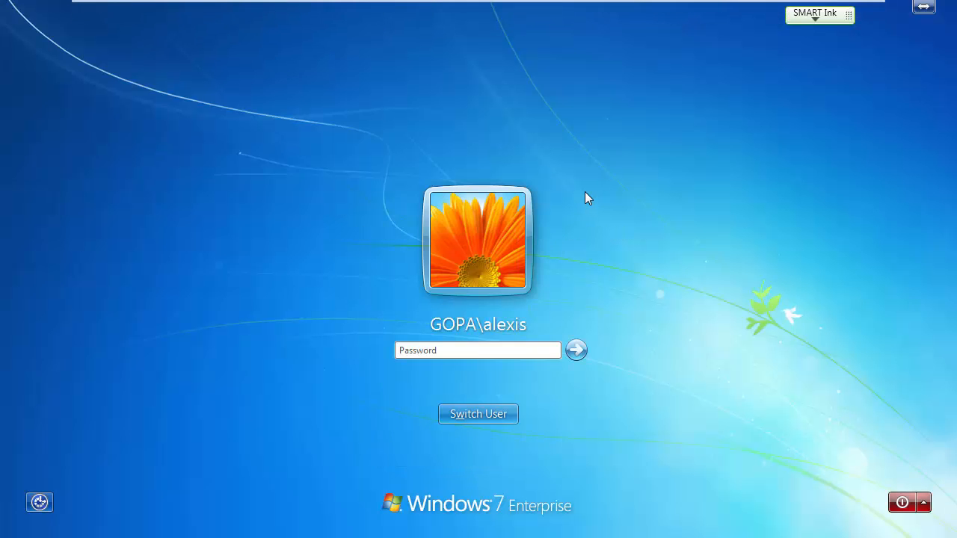
text(•••••••)
key(Return)
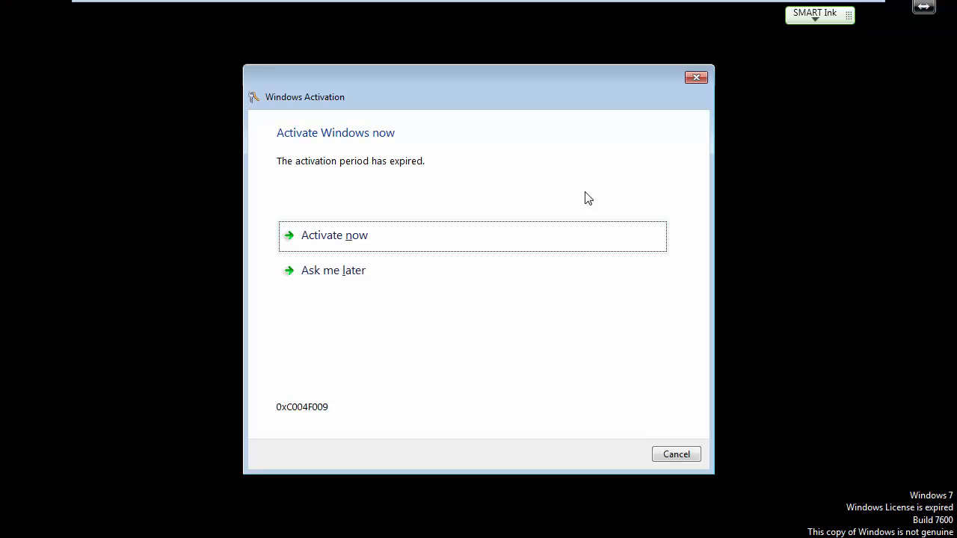
click(334, 276)
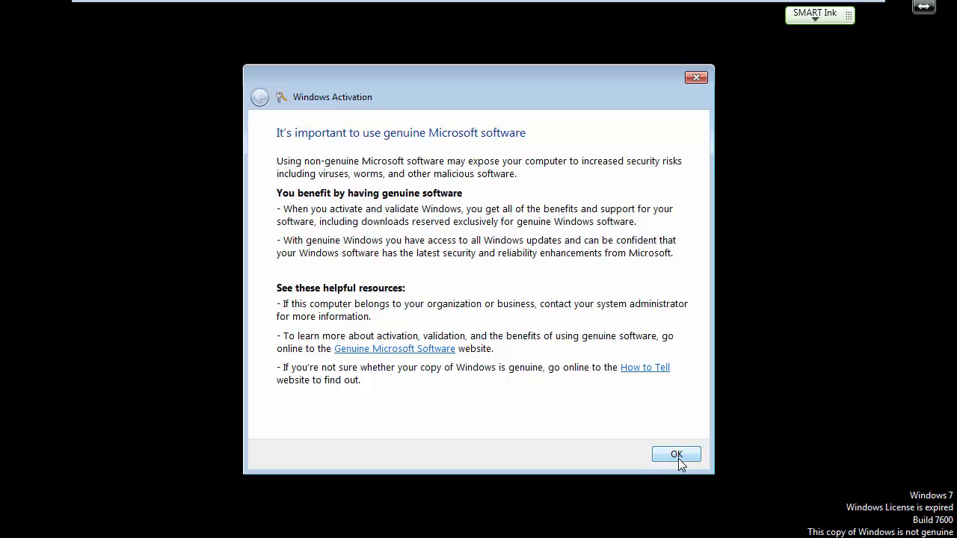
click(677, 457)
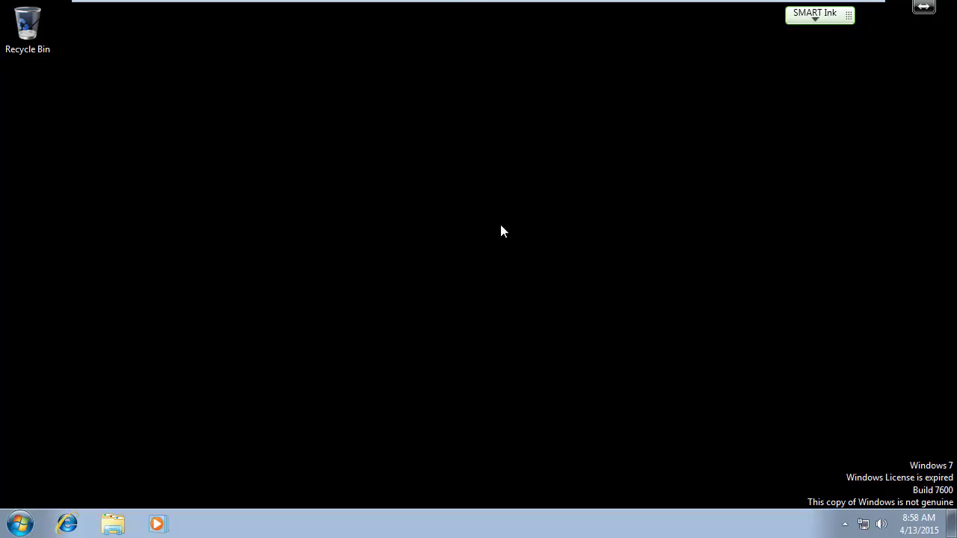
Step: On srv12-2, try a password reset for the first HR user with Unlock the user's account enabled, entering the new and confirmation passwords
mouse_move(462, 3)
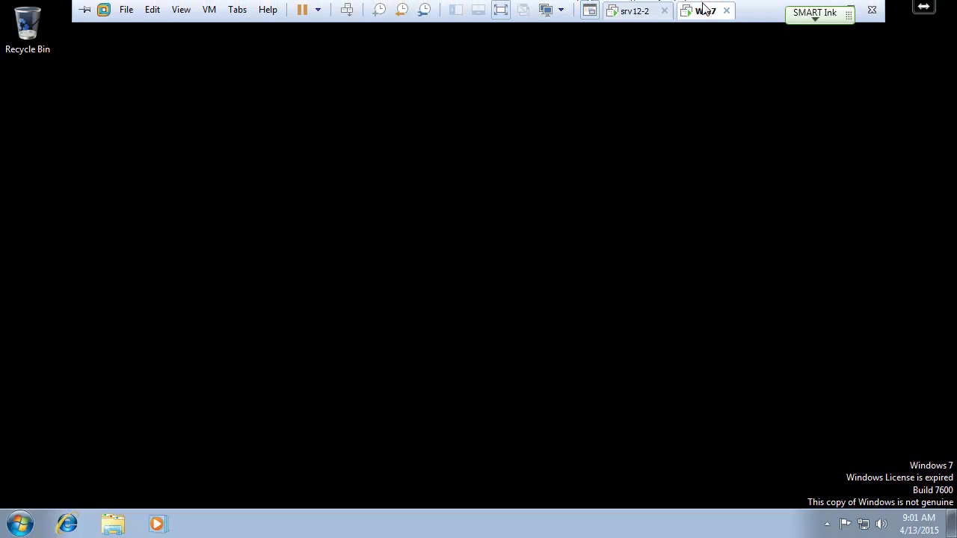
click(633, 14)
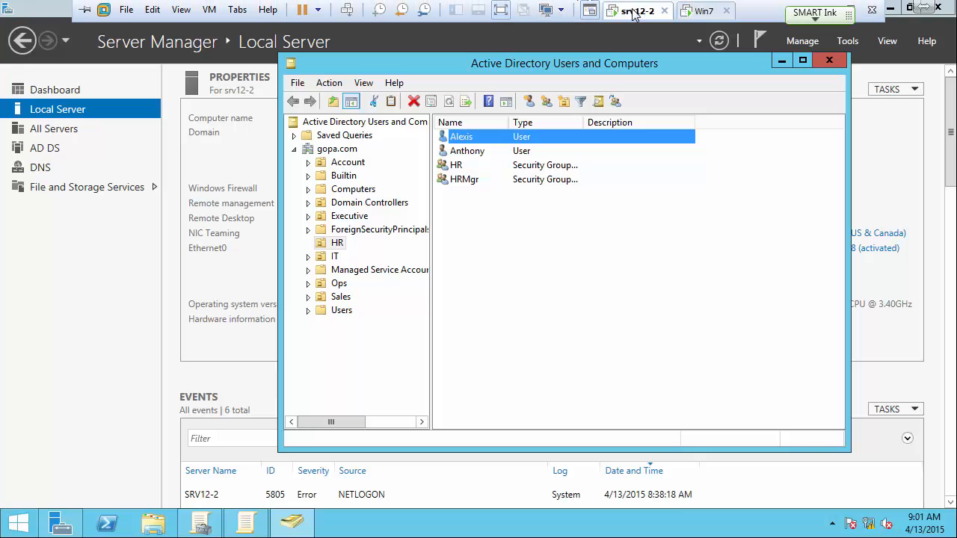
right_click(459, 141)
click(498, 200)
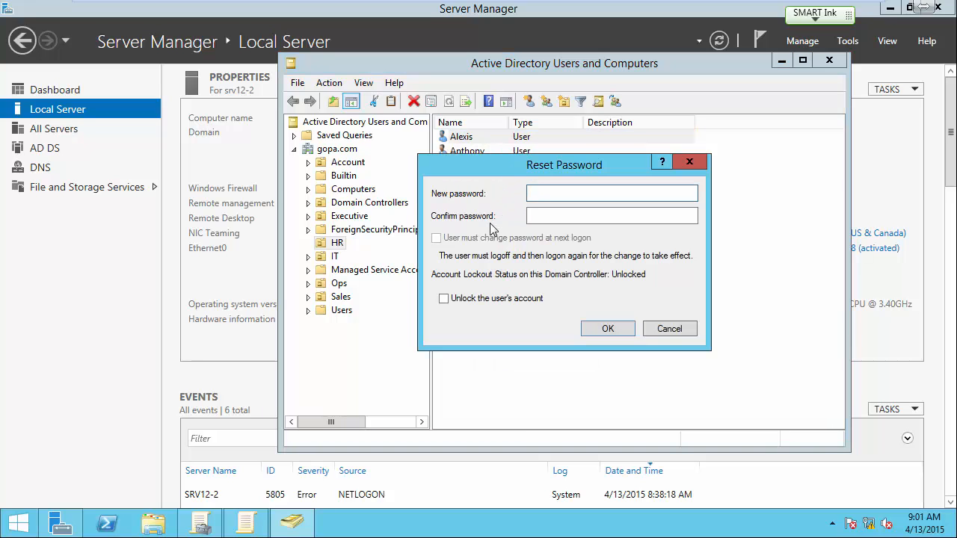
click(444, 299)
click(537, 201)
text(•••••••)
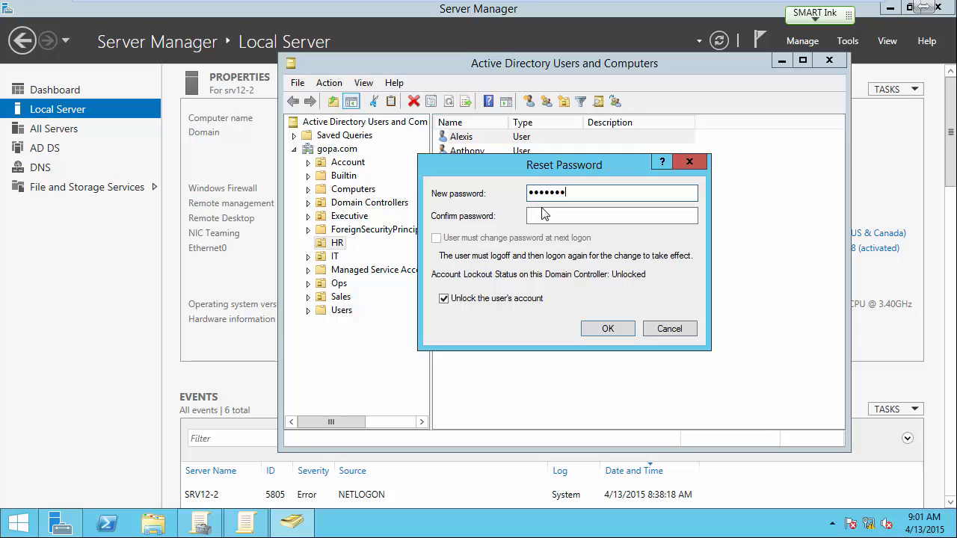
click(544, 215)
text(••••••••••)
Step: Re-enter the new password and its confirmation in the Reset Password dialog, and cancel the reset
double_click(565, 196)
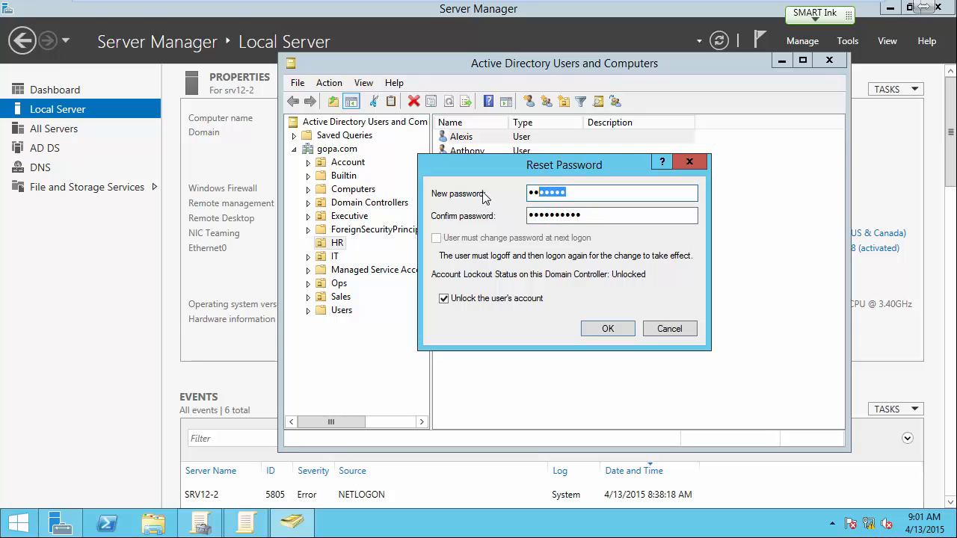
key(BackSpace)
text(•••••••••)
key(Tab)
text(•)
text(••••••)
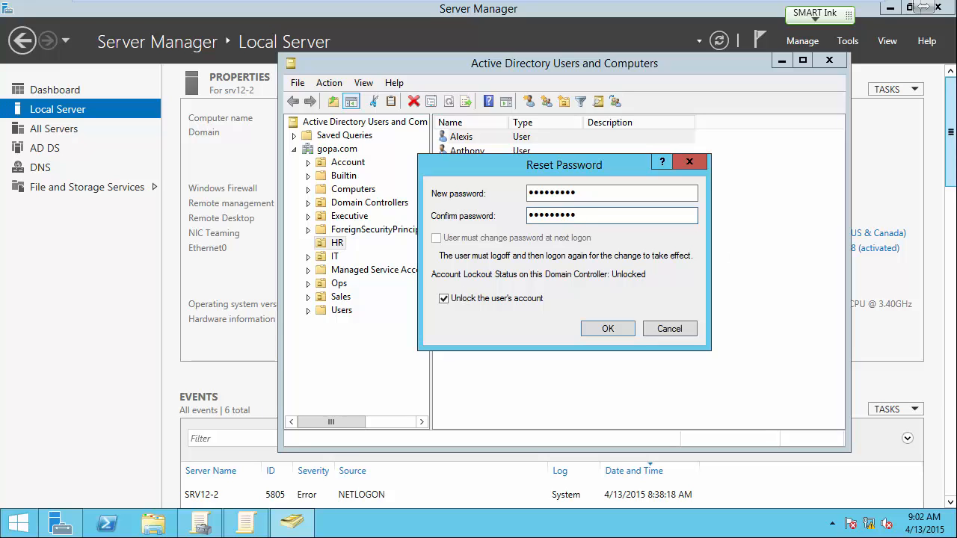
click(669, 331)
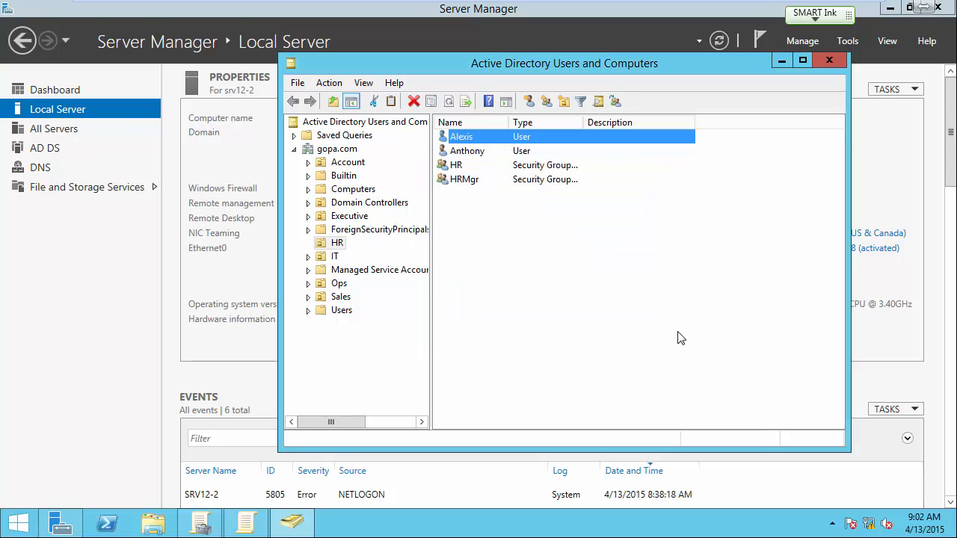
Step: Turn off Password never expires in the first HR user's Account properties, apply it, and close the properties
right_click(458, 139)
click(505, 337)
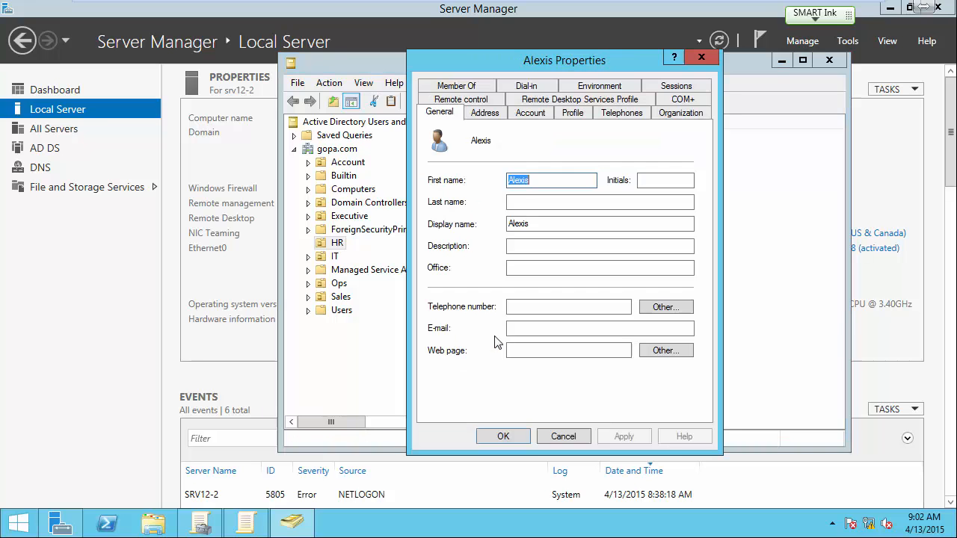
click(530, 112)
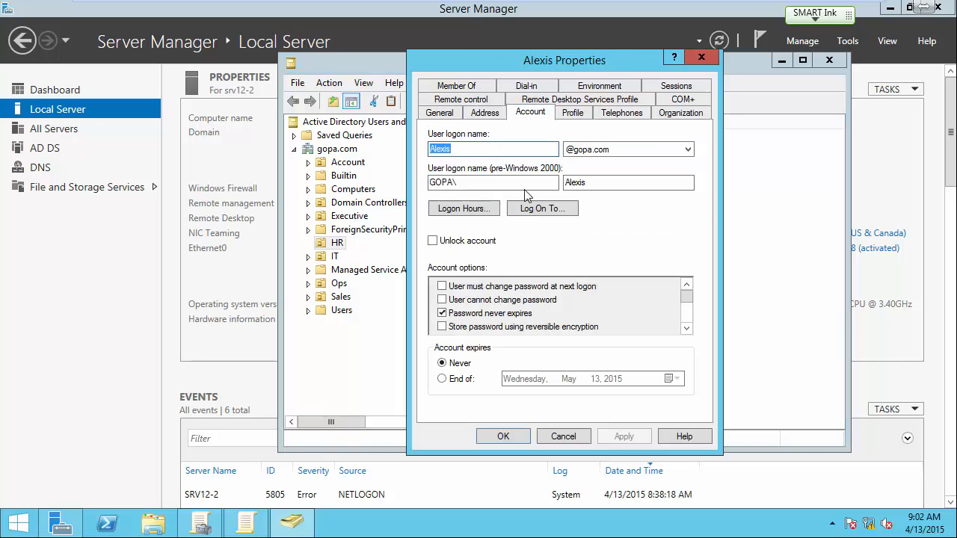
click(441, 313)
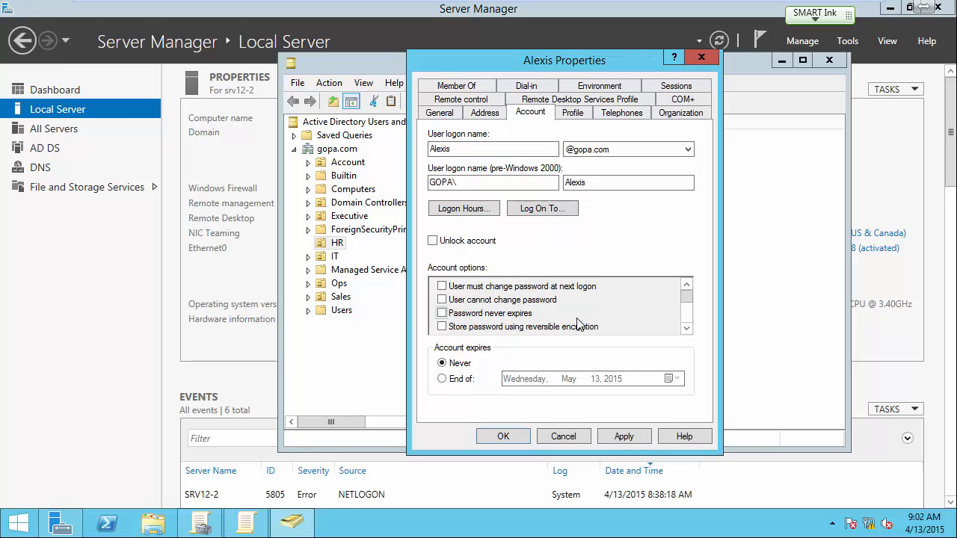
click(686, 328)
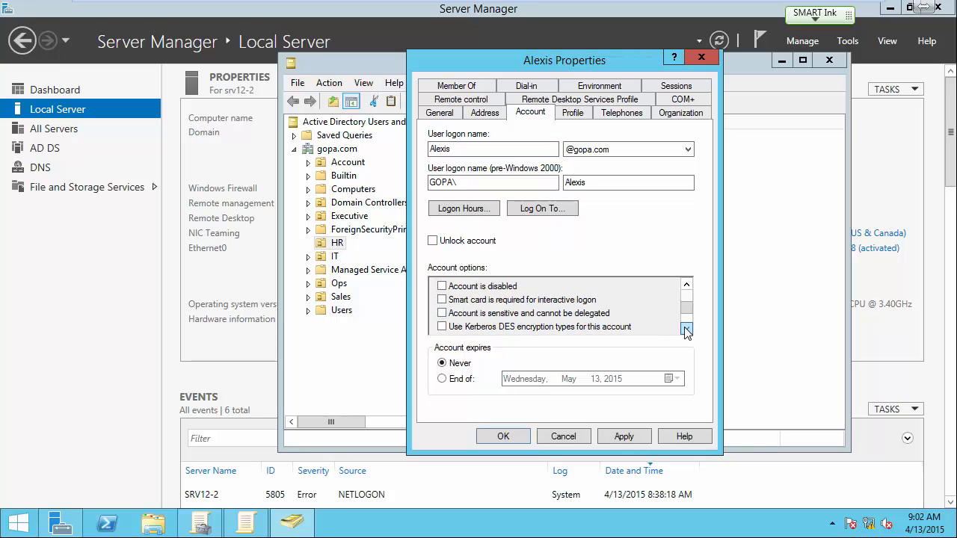
click(686, 284)
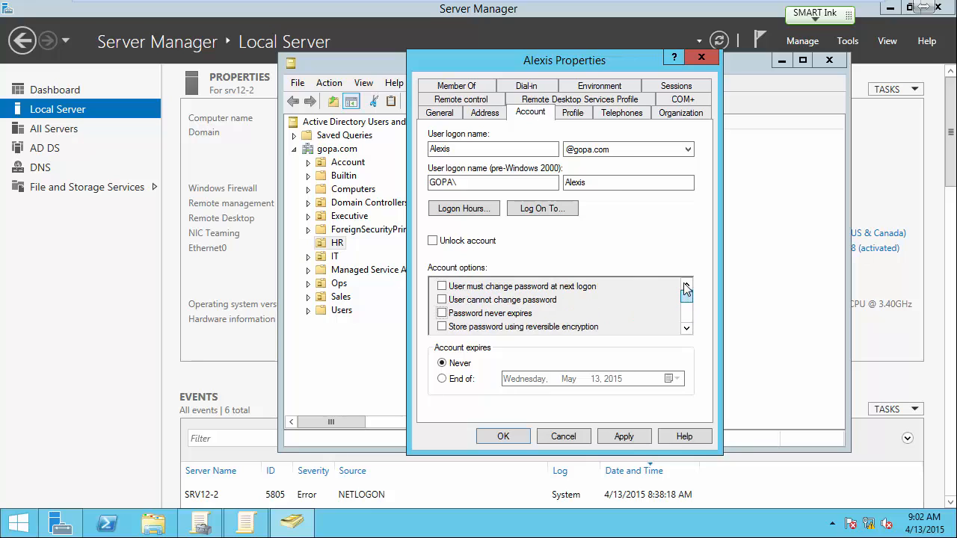
click(617, 435)
click(511, 437)
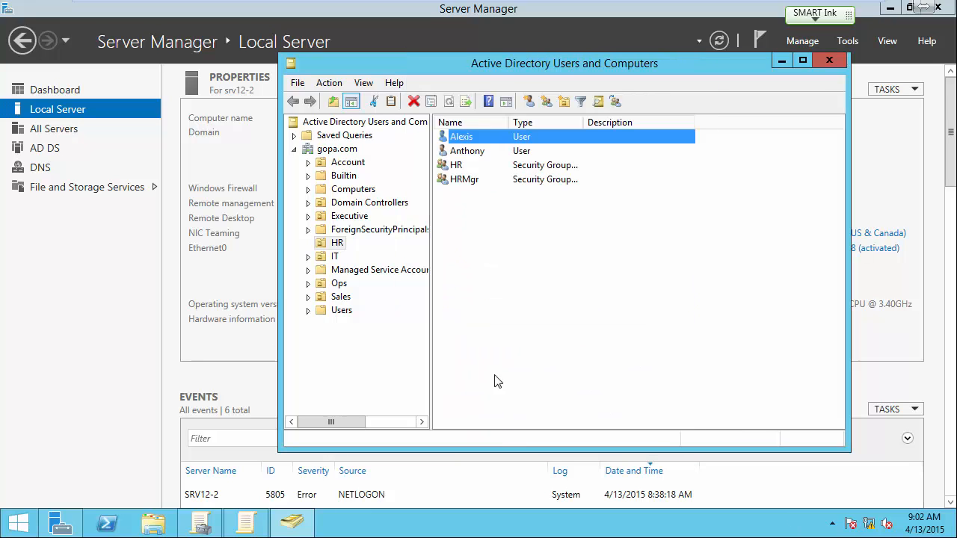
Step: Open the Reset Password dialog for the first HR user
right_click(464, 138)
click(515, 197)
Step: Switch to the Win7 virtual machine, view its Windows security options screen, and leave it
mouse_move(600, 2)
click(703, 11)
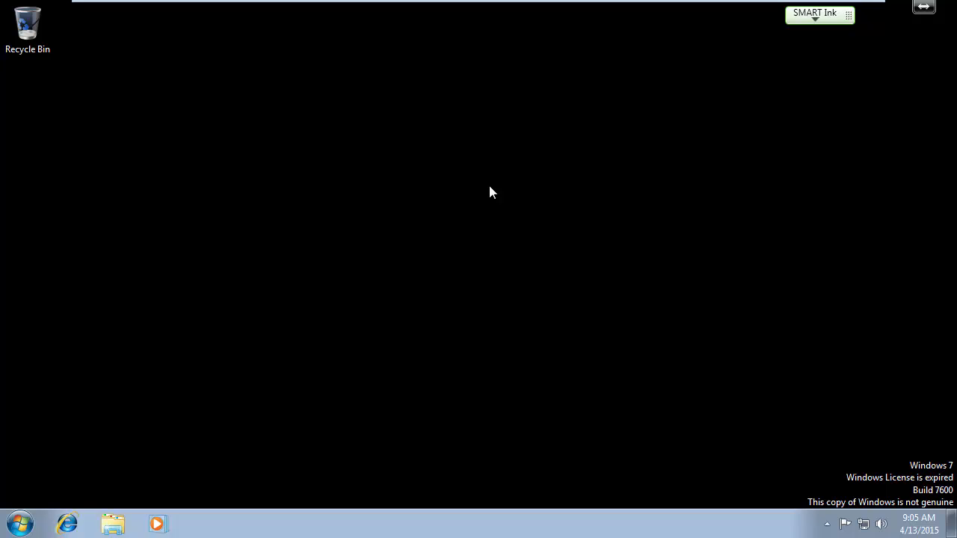
key(ctrl+alt+Delete)
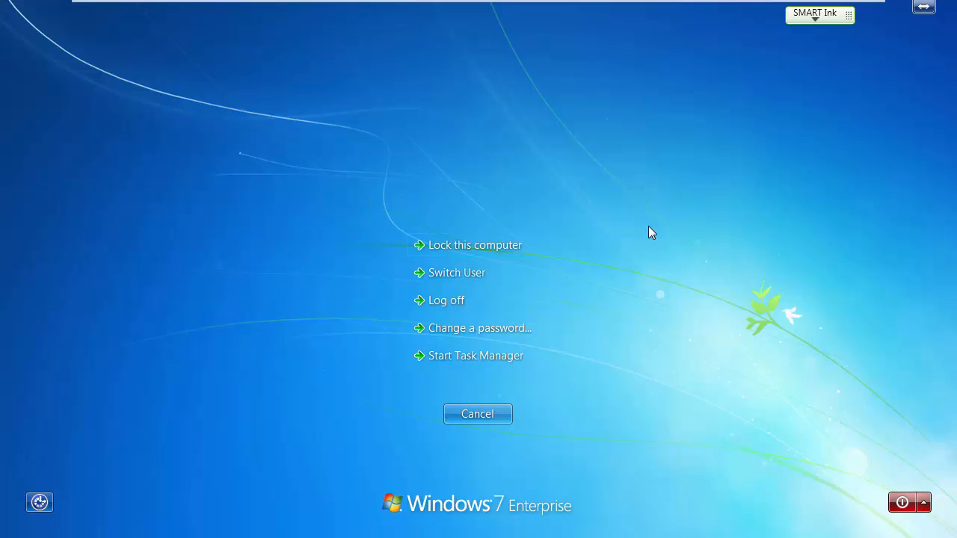
key(Num_Lock)
key(Escape)
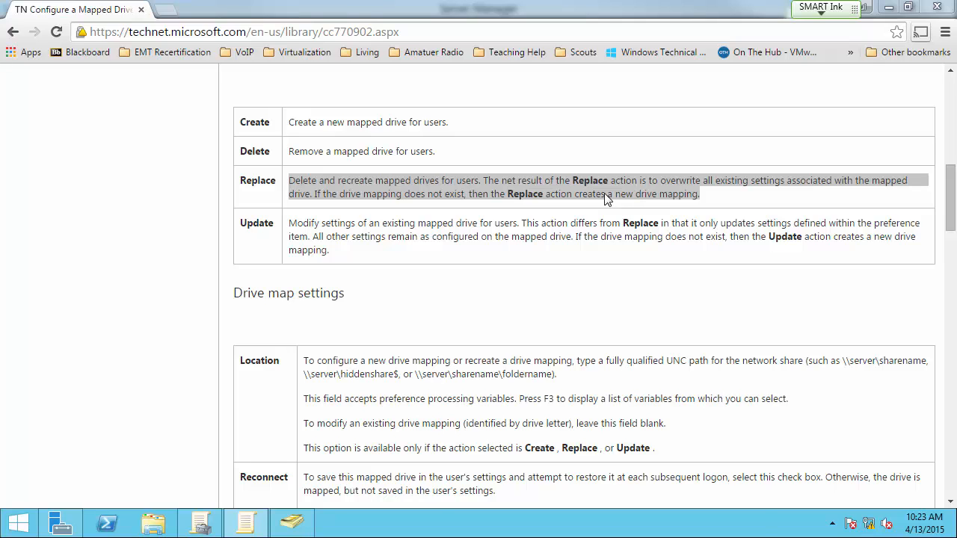
drag(629, 193, 664, 195)
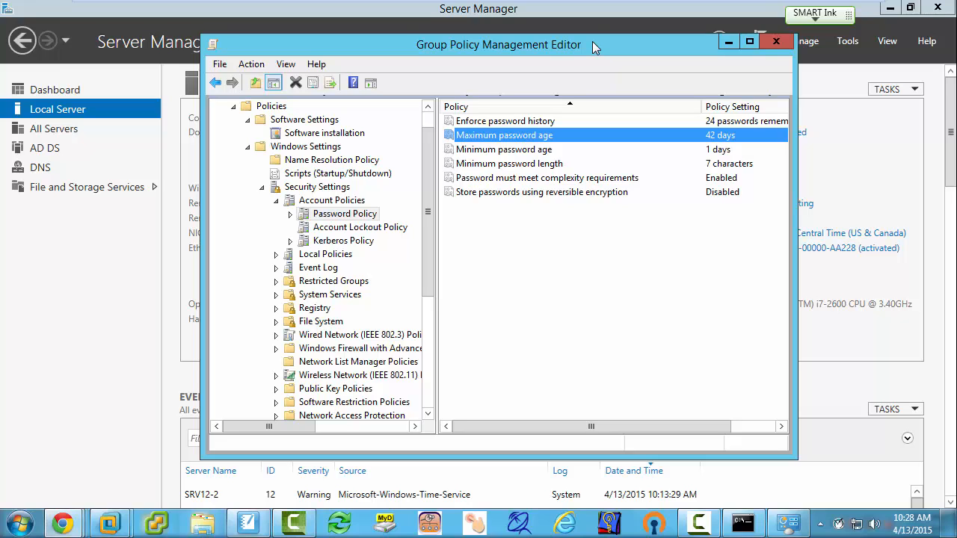
Step: Lock the Administrator session on the server
key(super+l)
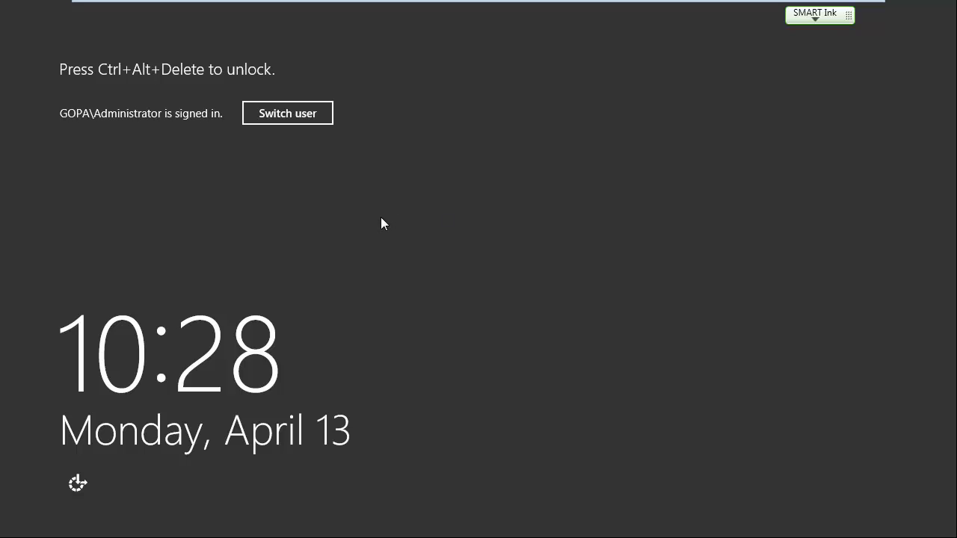
Step: Unlock the server's Administrator session by entering the account password
key(ctrl+alt+Delete)
text(••••)
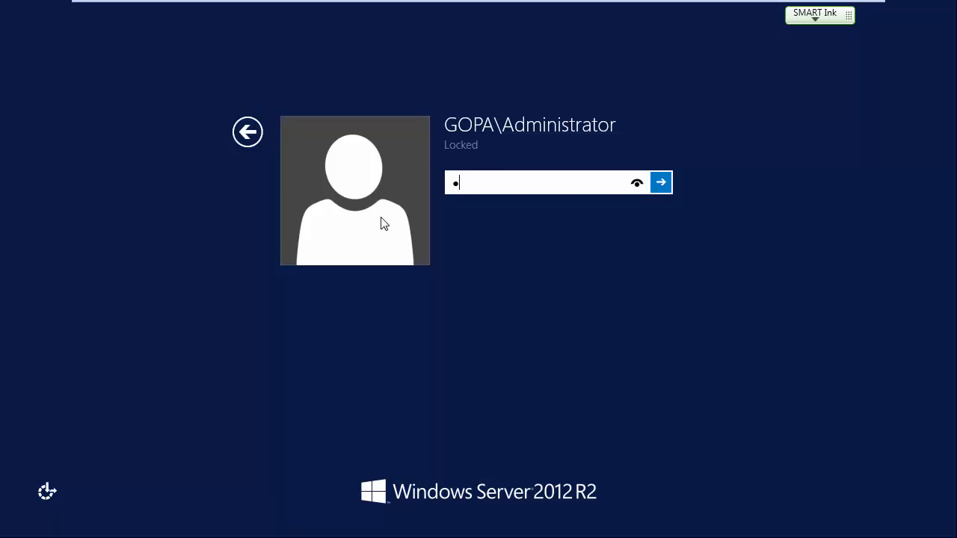
text(••••)
key(Return)
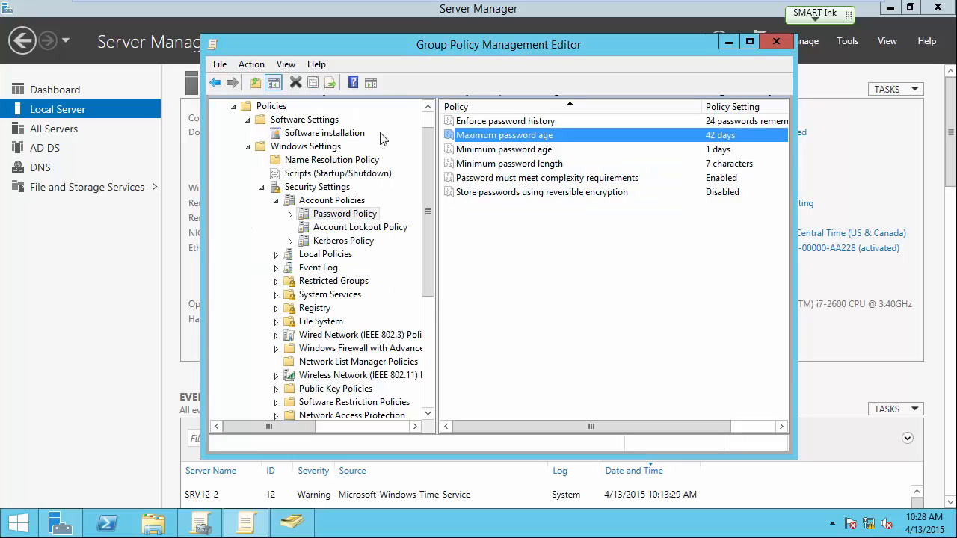
Step: Start a new mapped drive under Drive Maps in the Default Domain Policy's User Configuration preferences for Windows Settings
scroll(430, 162, up, 1)
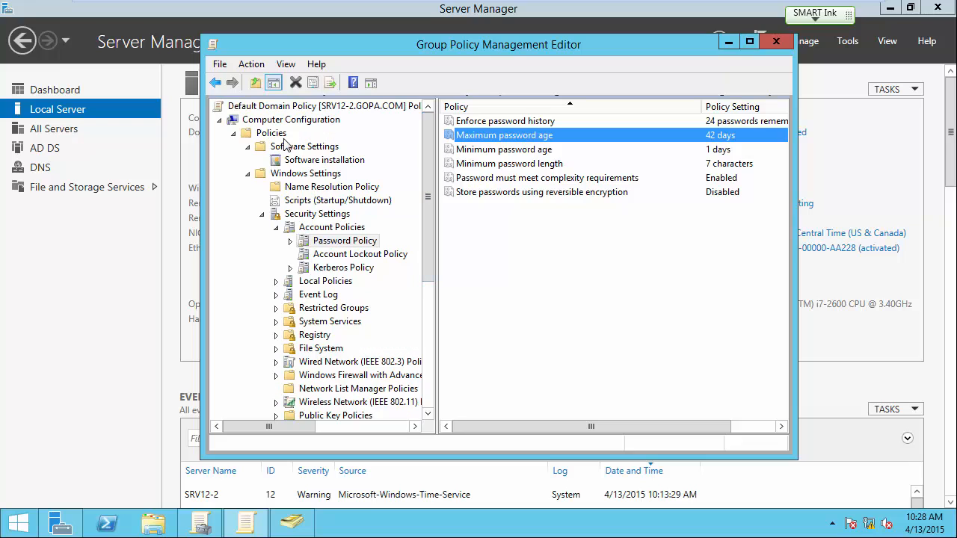
click(220, 120)
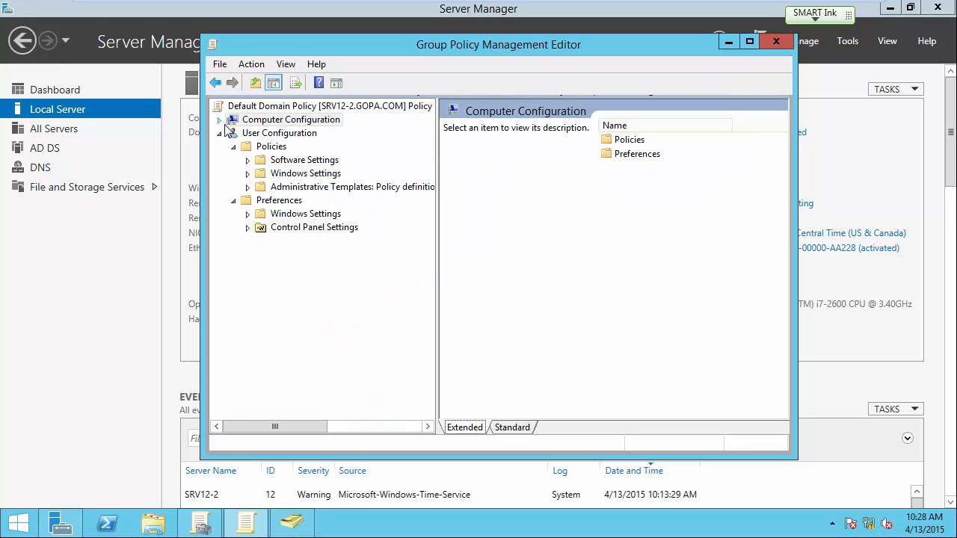
click(247, 214)
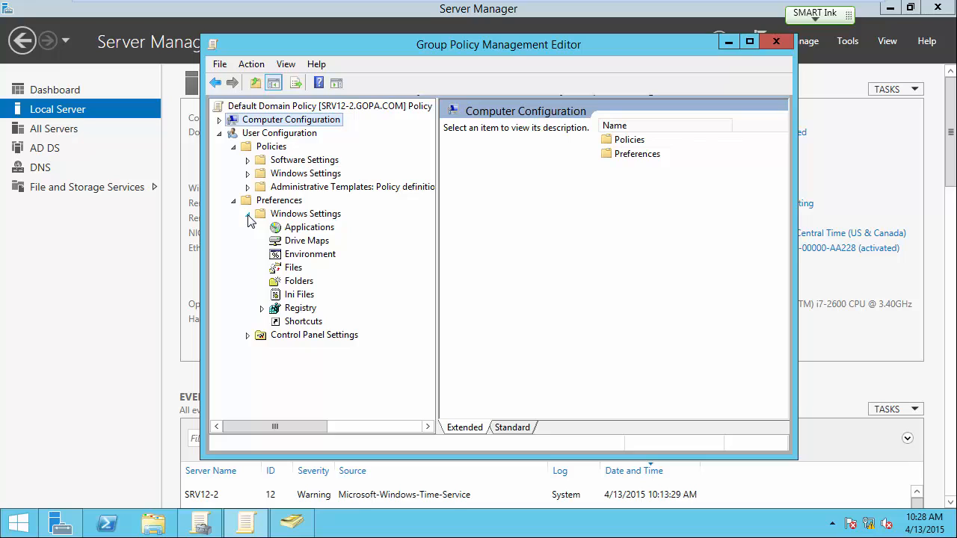
click(305, 241)
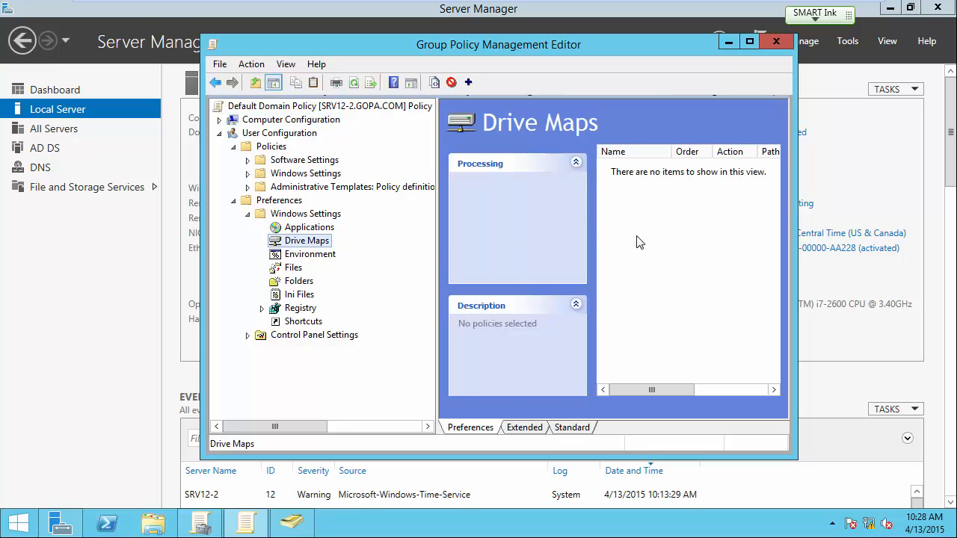
right_click(637, 238)
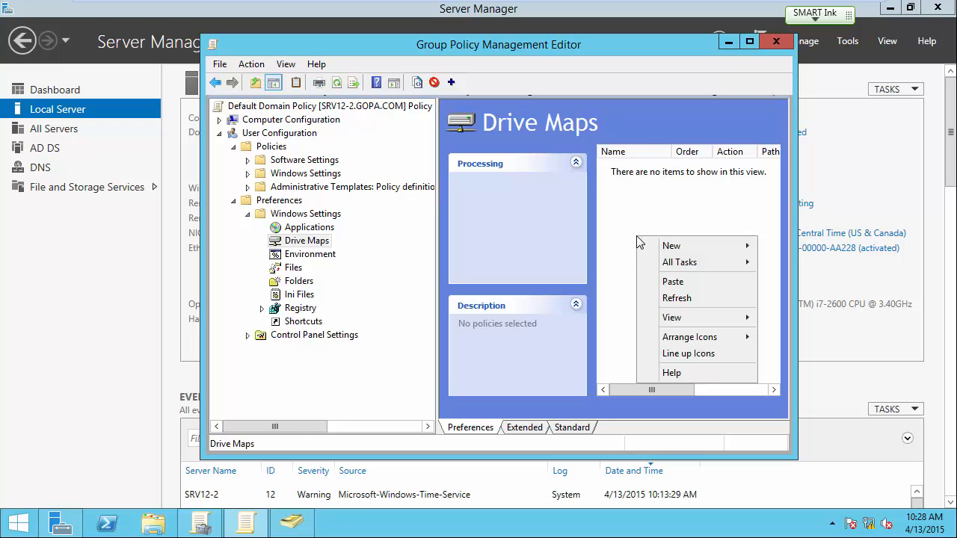
mouse_move(664, 246)
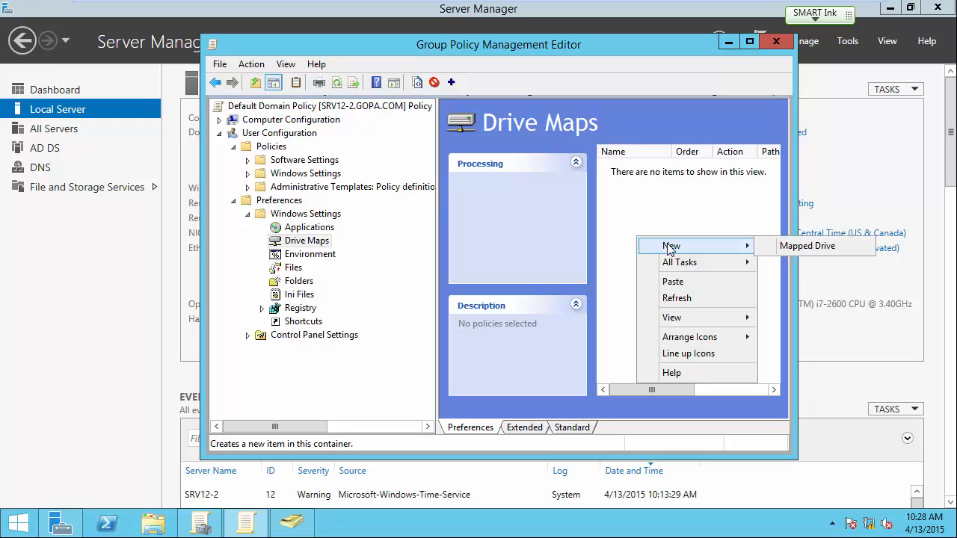
click(800, 247)
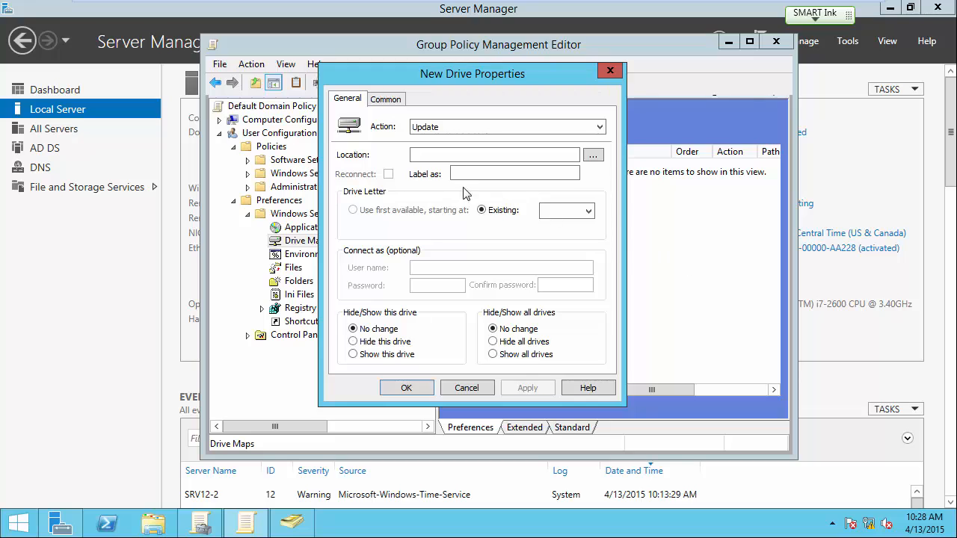
Step: Set the new drive's action to Replace and its location to \\srv12-2\data
click(452, 128)
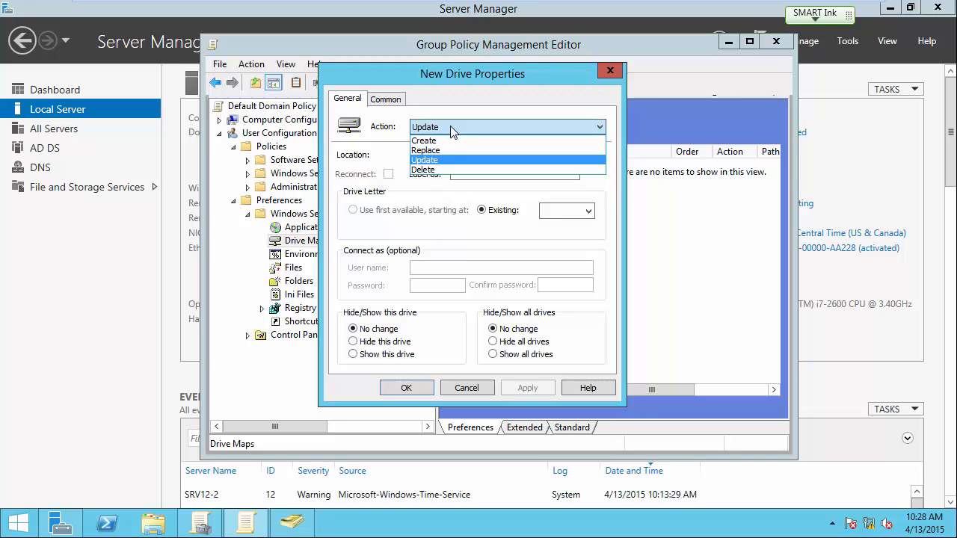
click(447, 150)
click(434, 160)
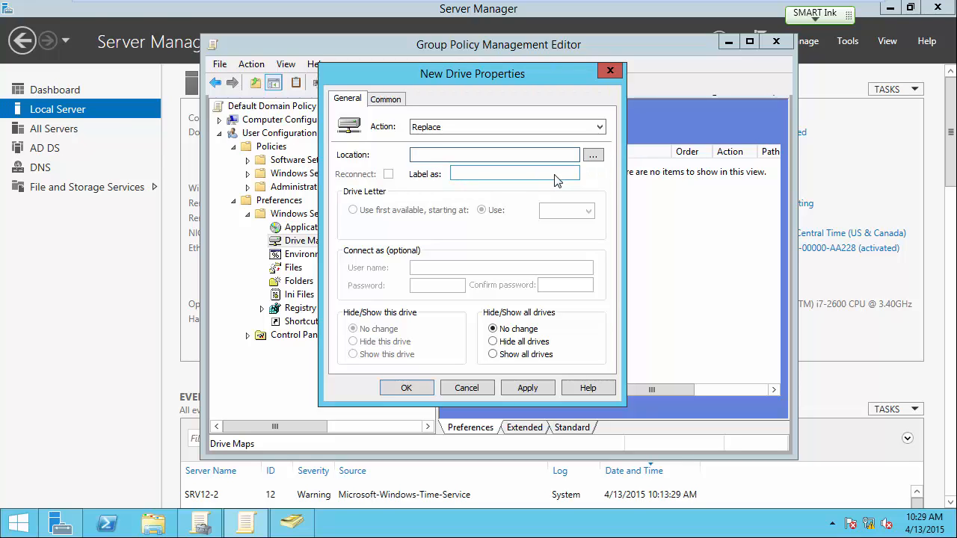
text(\sr)
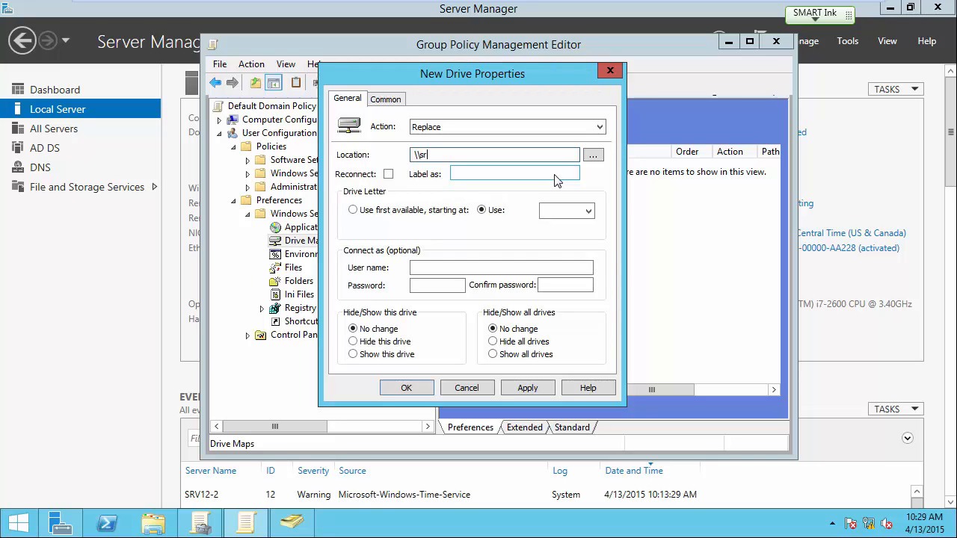
text(v12-2\data)
Step: Enable Reconnect for the mapped drive, label it DATA, and assign it drive letter F
click(388, 174)
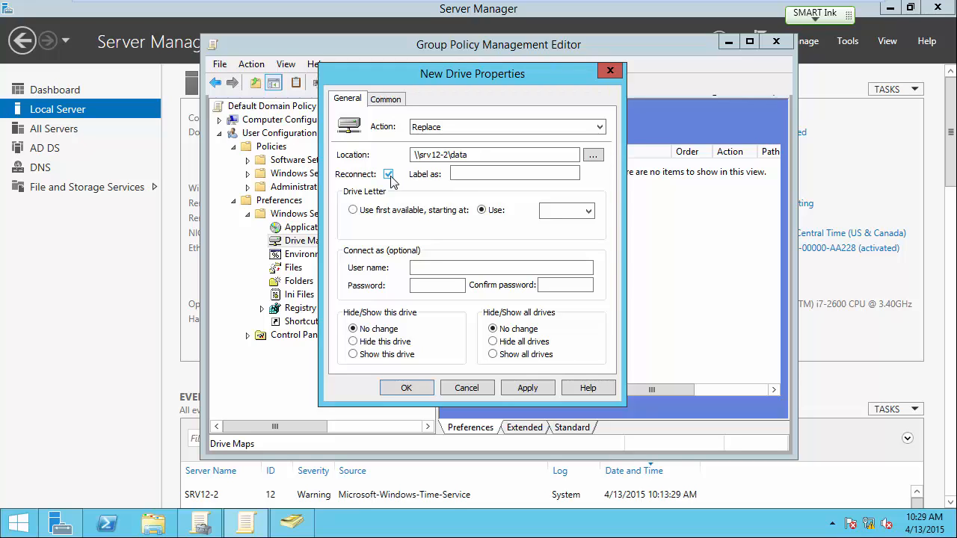
click(459, 179)
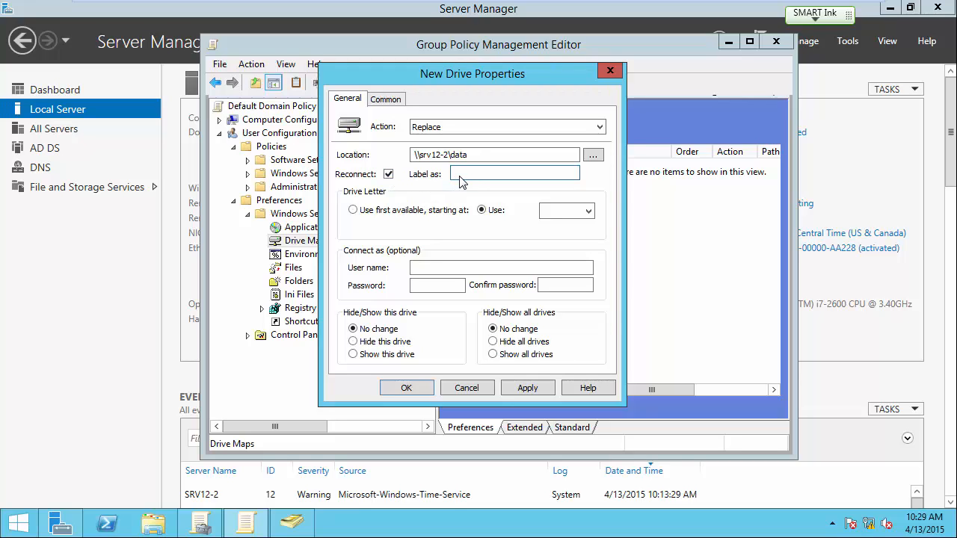
text(DATA)
click(551, 219)
click(546, 289)
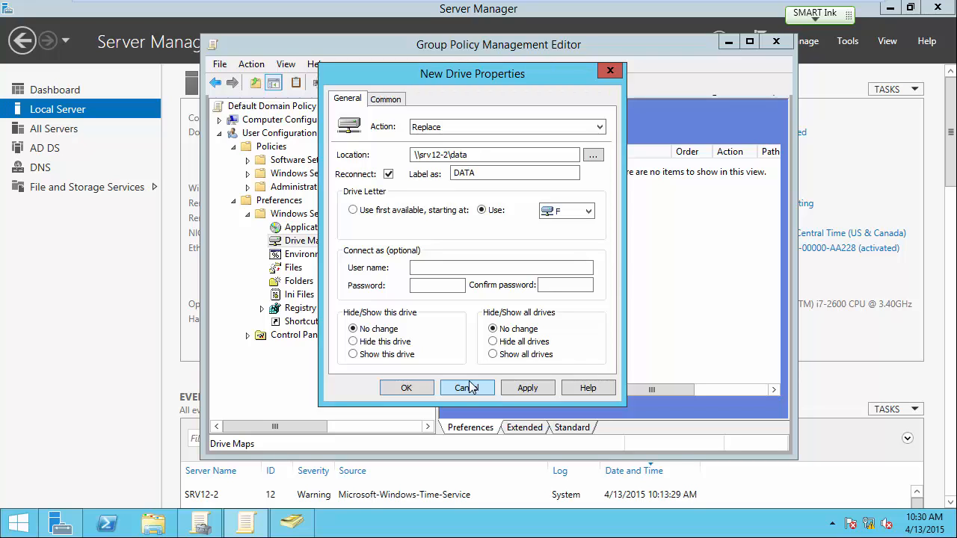
Step: Save the new drive mapping, then switch to the Win8 virtual machine and unlock it with the account password
click(418, 389)
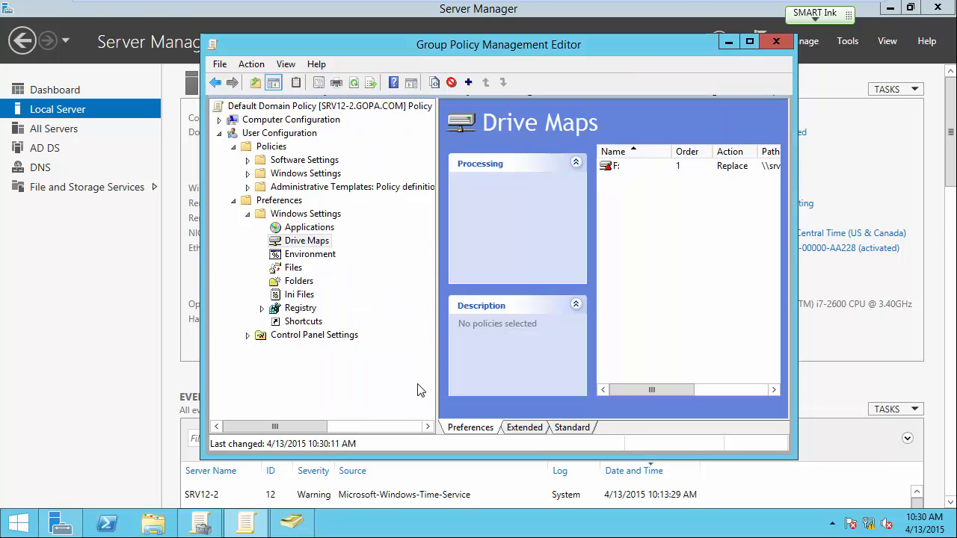
mouse_move(399, 5)
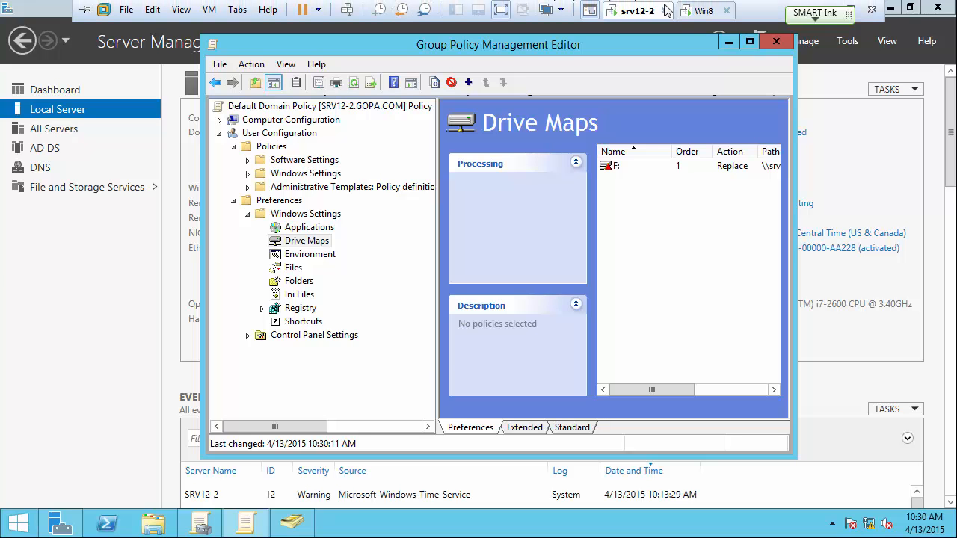
click(701, 10)
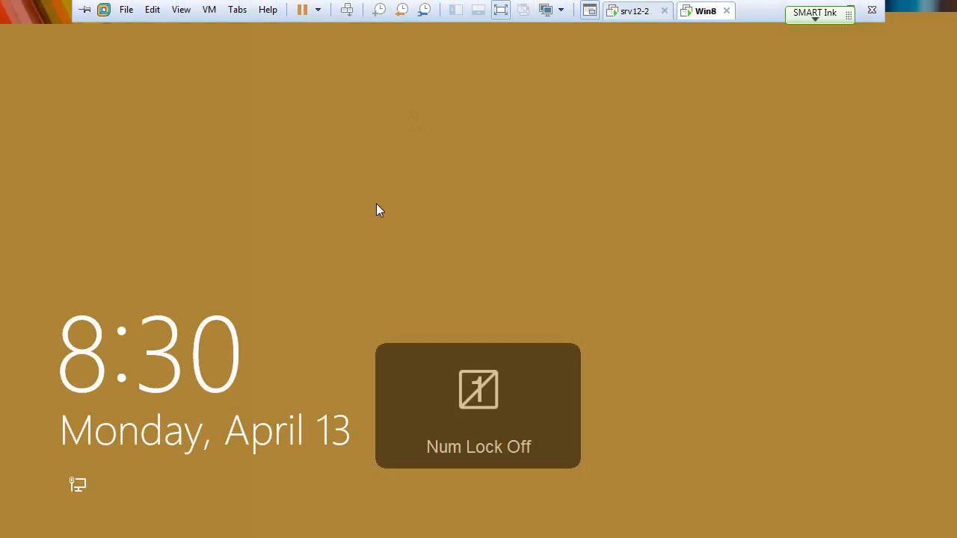
click(409, 199)
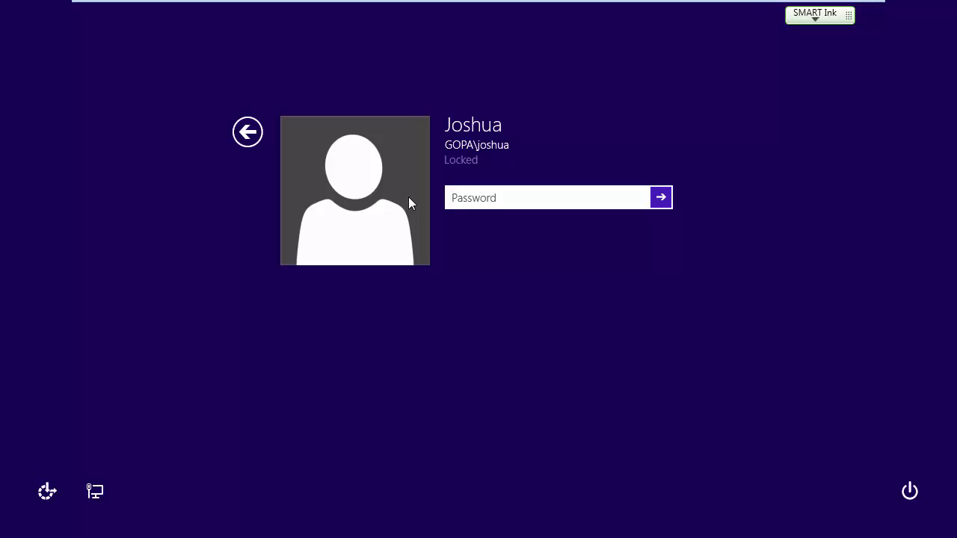
text(********)
key(Return)
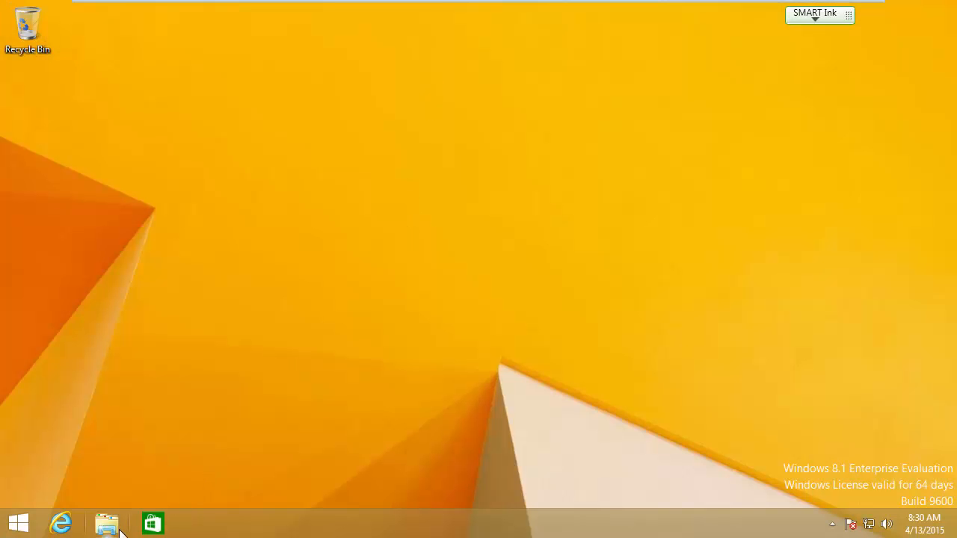
Step: Open This PC in File Explorer and start a Command Prompt (cmd) beside it on the Win8 client
click(112, 531)
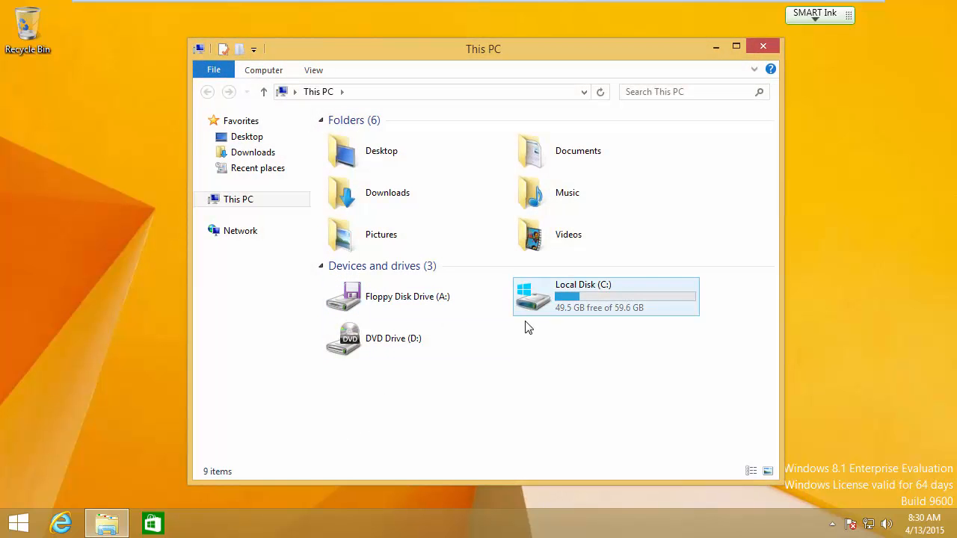
drag(507, 48, 624, 56)
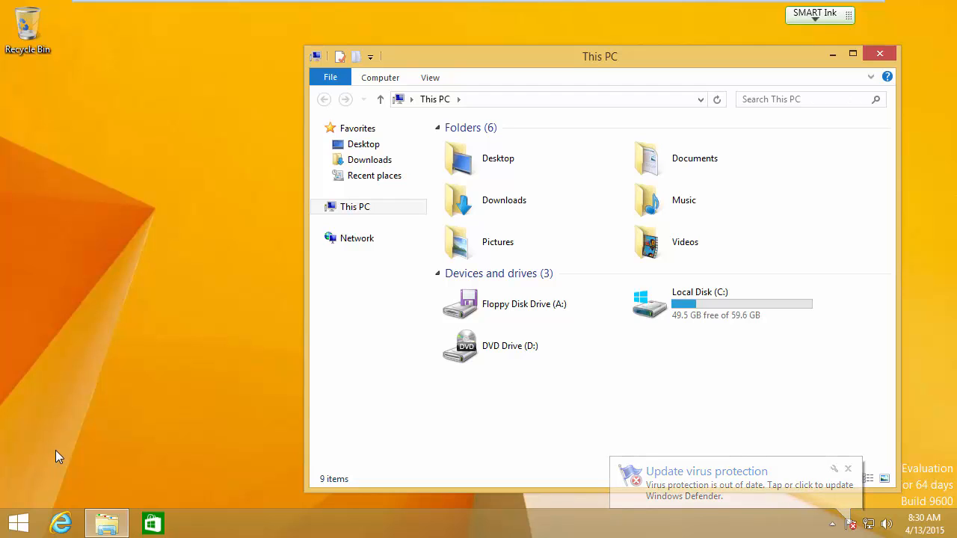
right_click(19, 524)
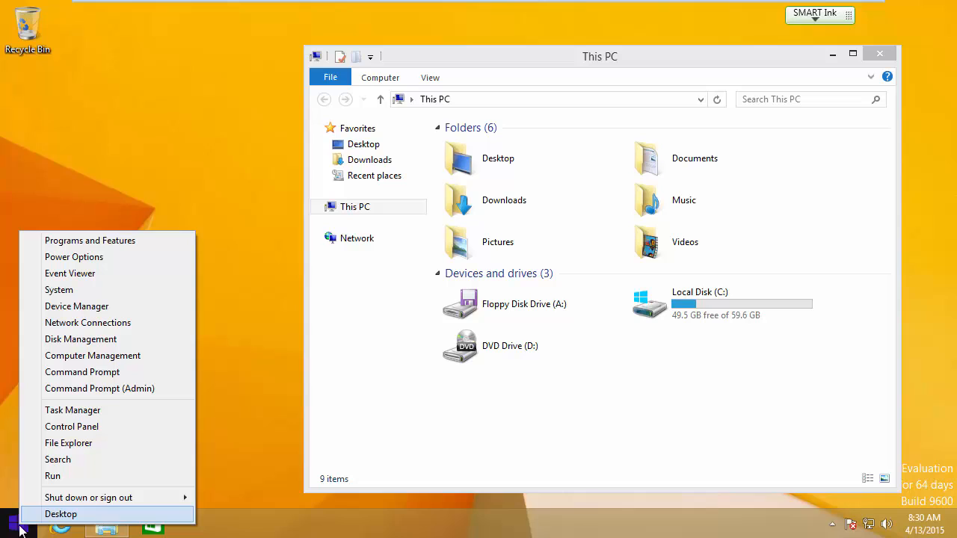
click(53, 477)
text(cmd)
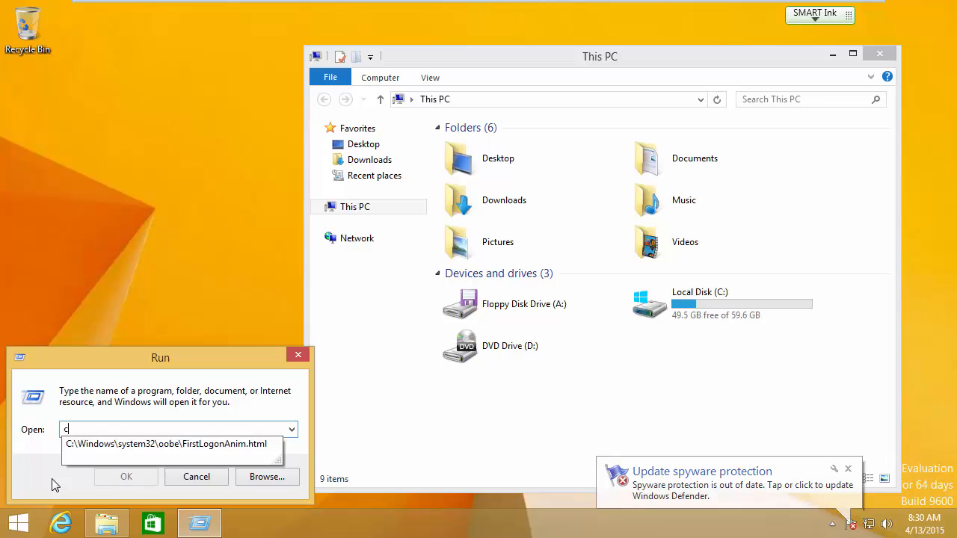
key(Return)
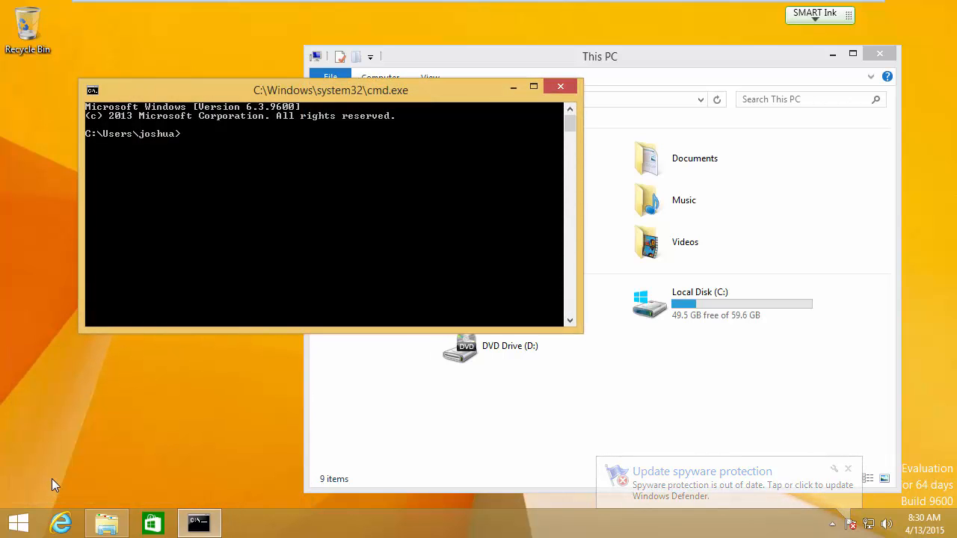
drag(253, 90, 243, 42)
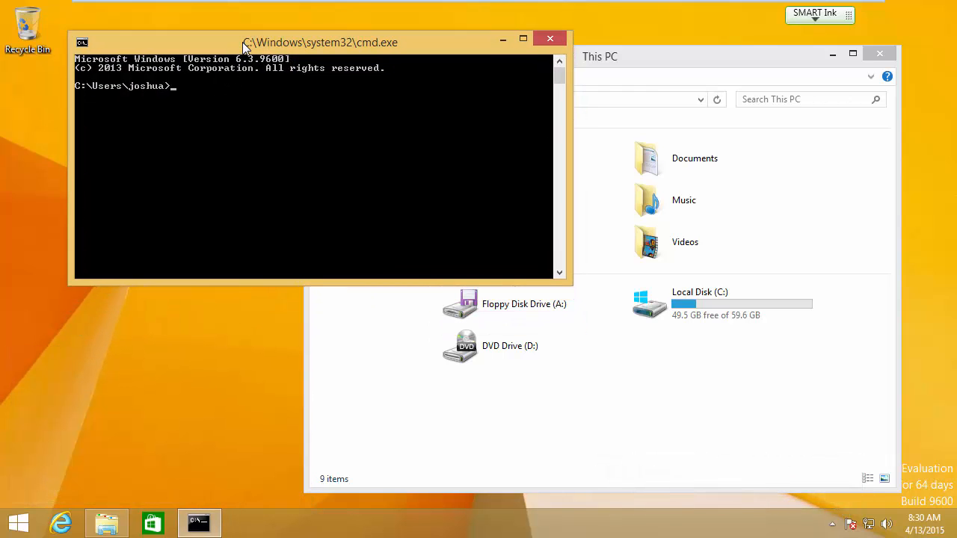
Step: Force a Group Policy update with gpupdate /force and close the Command Prompt
text(gpupdate /force)
key(Return)
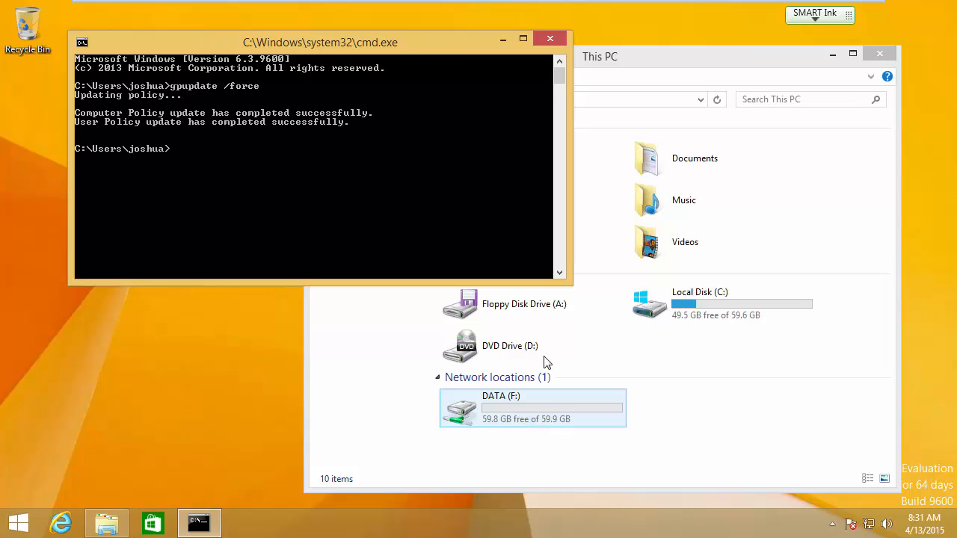
click(550, 38)
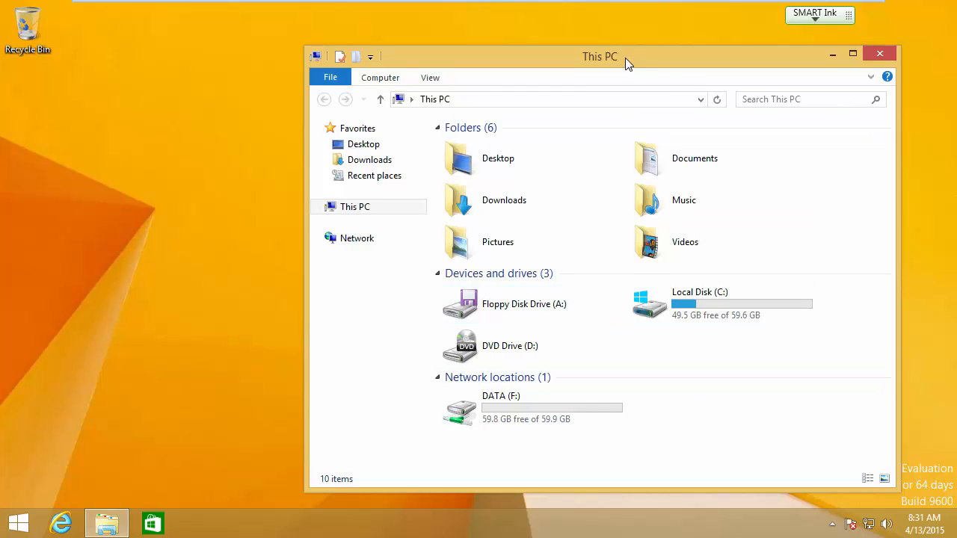
Step: Browse the mapped DATA (F:) drive through its Sales and Sales Mgr folders and return to This PC
drag(625, 57, 542, 37)
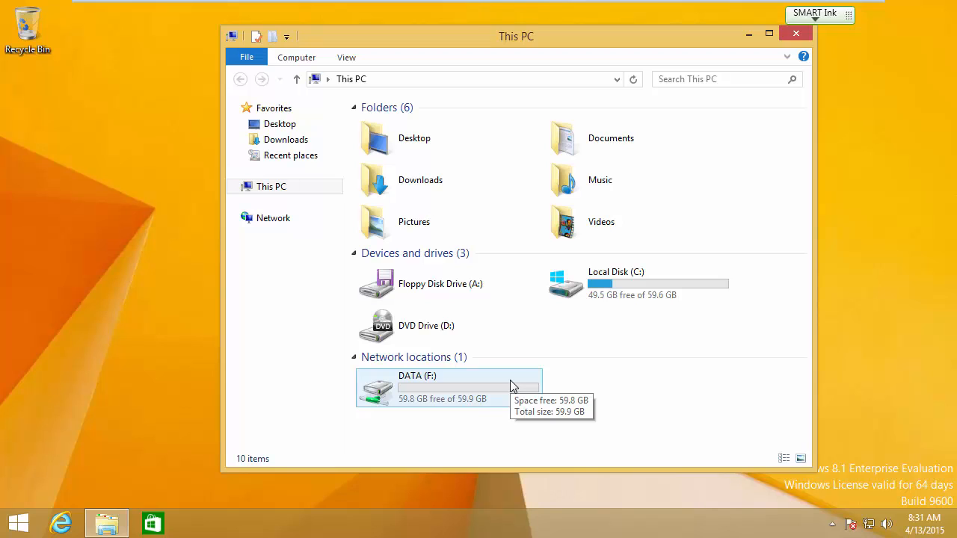
double_click(424, 391)
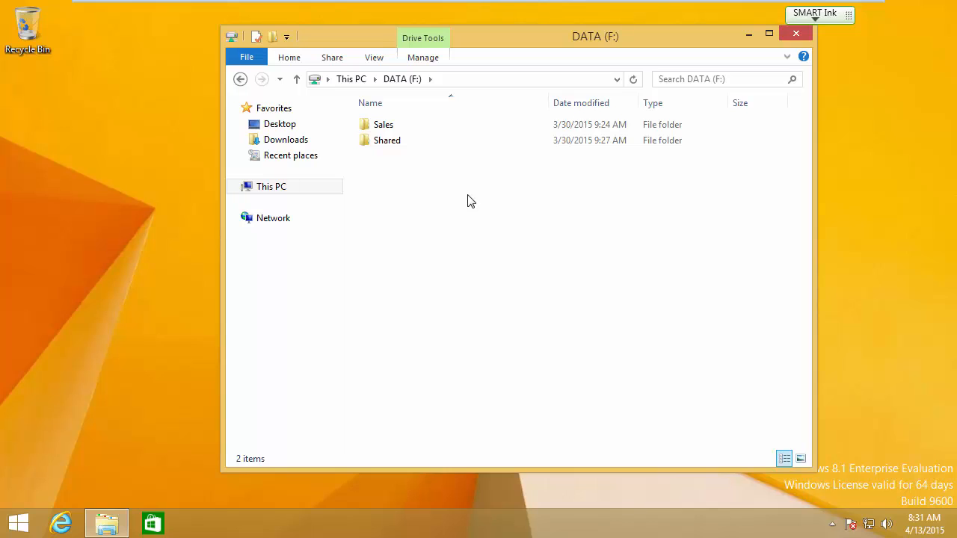
click(382, 128)
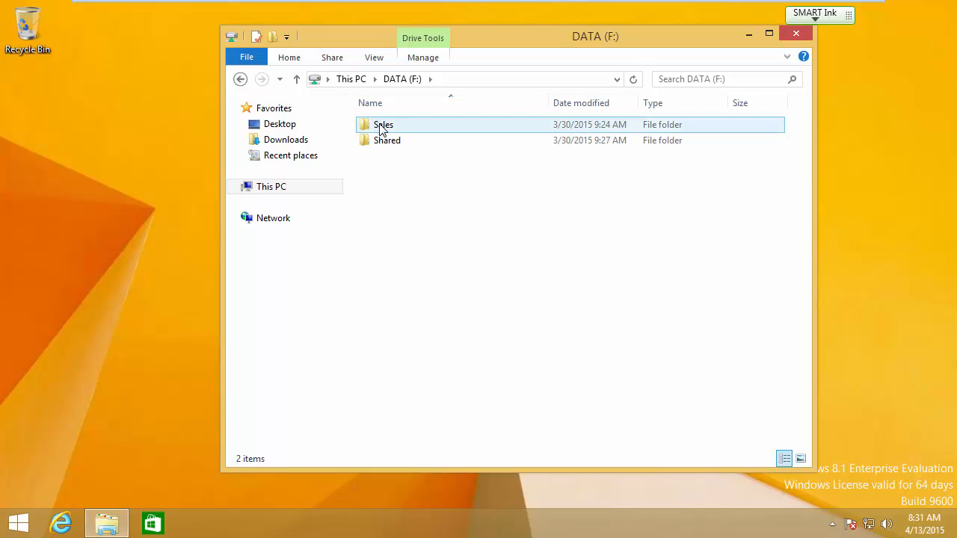
double_click(382, 129)
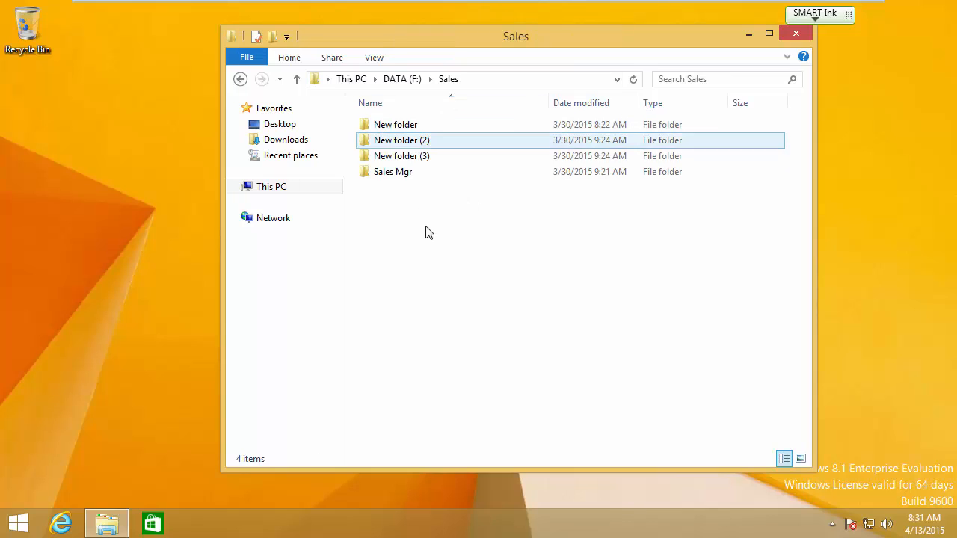
double_click(398, 177)
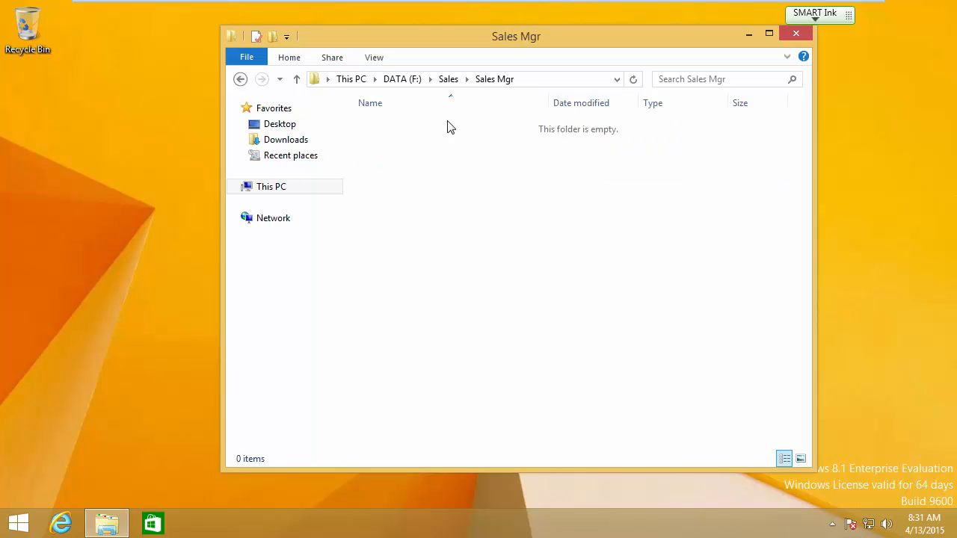
click(449, 79)
click(402, 79)
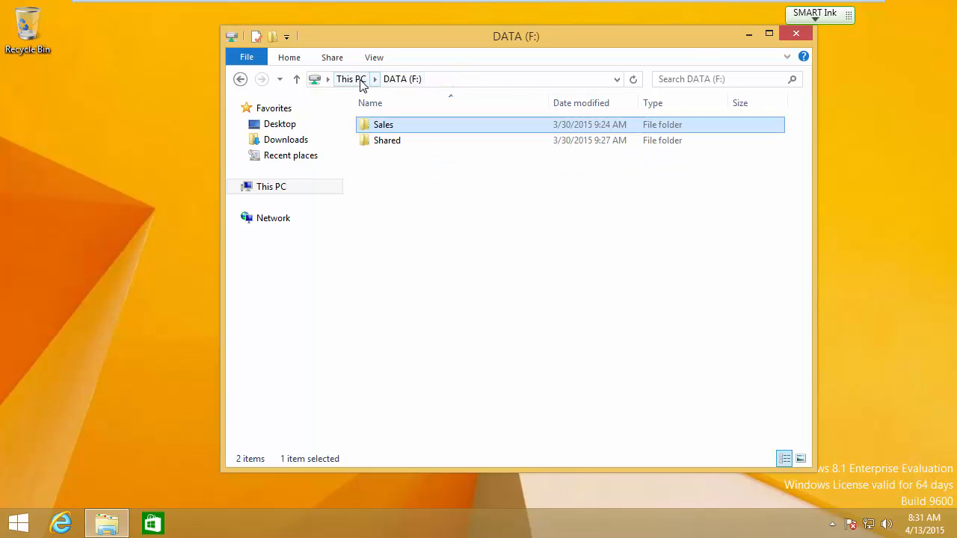
click(351, 78)
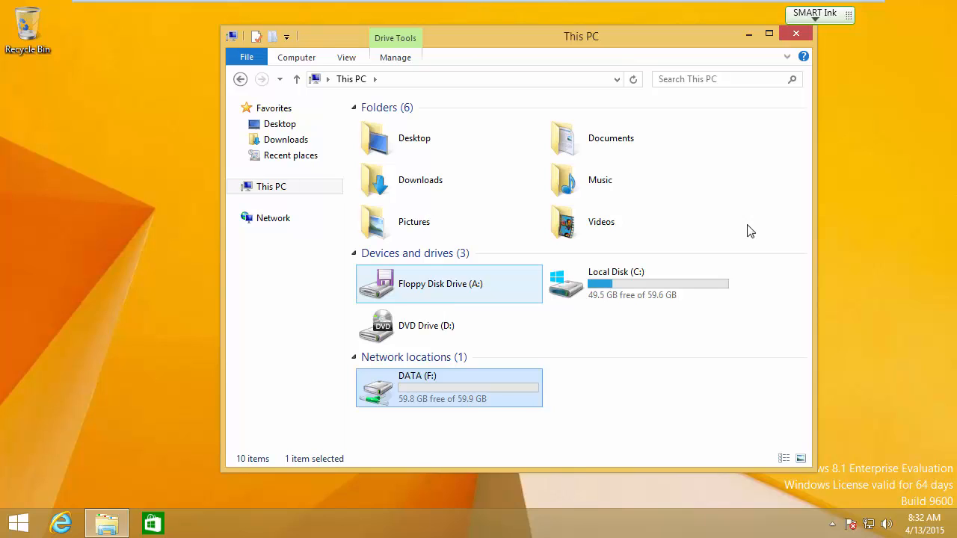
key(Num_Lock)
key(Num_Lock)
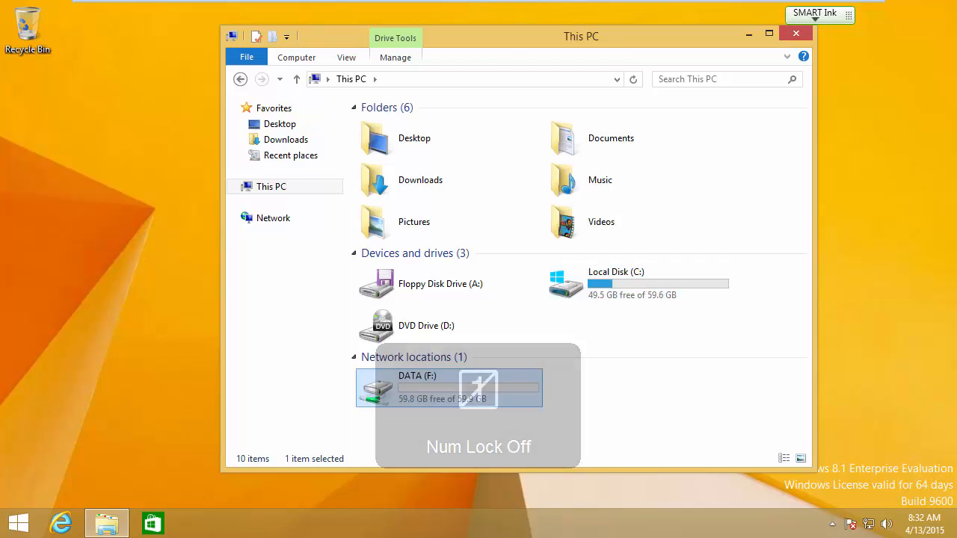
key(Num_Lock)
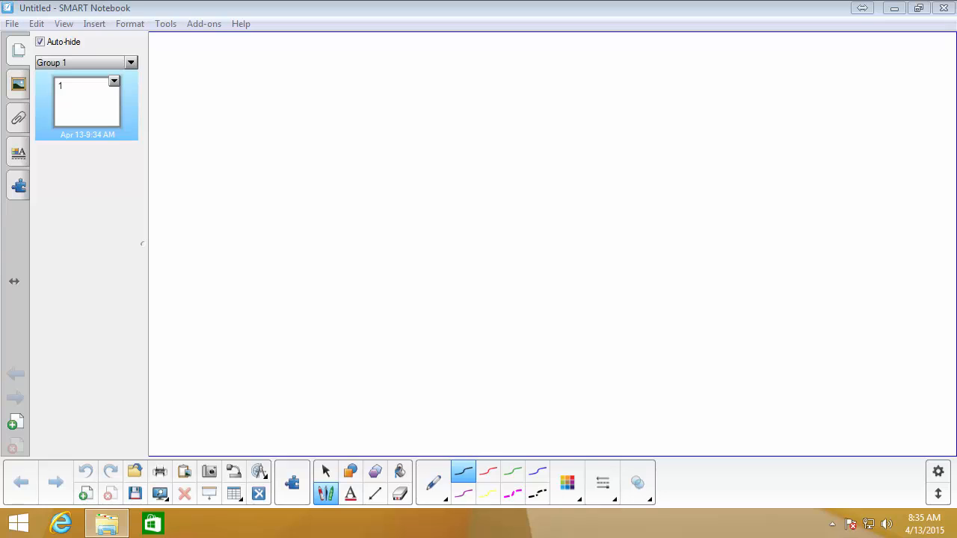
Step: In SMART Notebook, draw two side-by-side boxes labelled "win7" and "S12" on the blank page
mouse_move(292, 102)
mouse_down()
mouse_move(281, 213)
mouse_move(423, 150)
mouse_move(274, 200)
mouse_up()
drag(310, 150, 398, 158)
drag(527, 105, 502, 203)
mouse_move(524, 103)
mouse_down()
mouse_move(666, 116)
mouse_move(698, 215)
mouse_up()
drag(698, 215, 526, 196)
drag(577, 142, 549, 166)
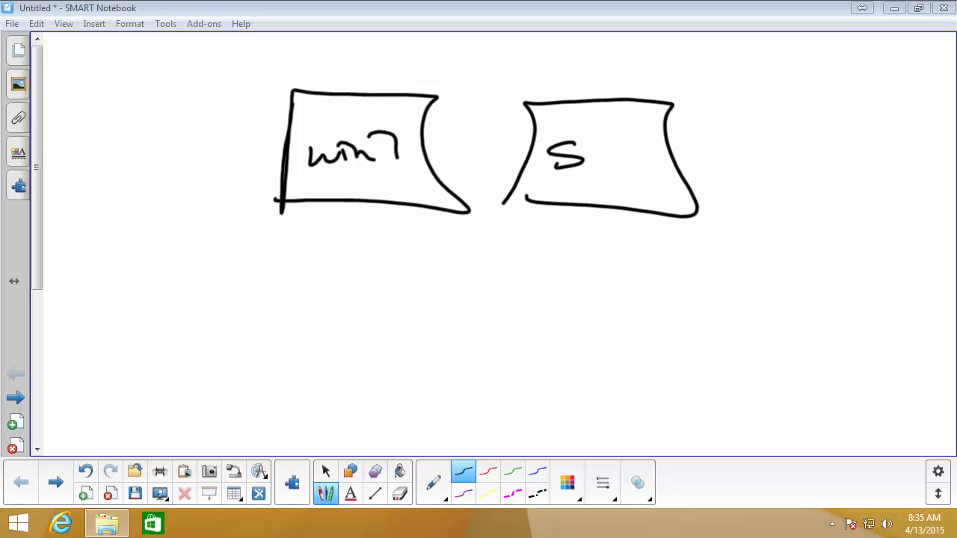
drag(602, 132, 603, 152)
mouse_move(613, 138)
mouse_down()
mouse_move(644, 139)
mouse_move(648, 164)
mouse_up()
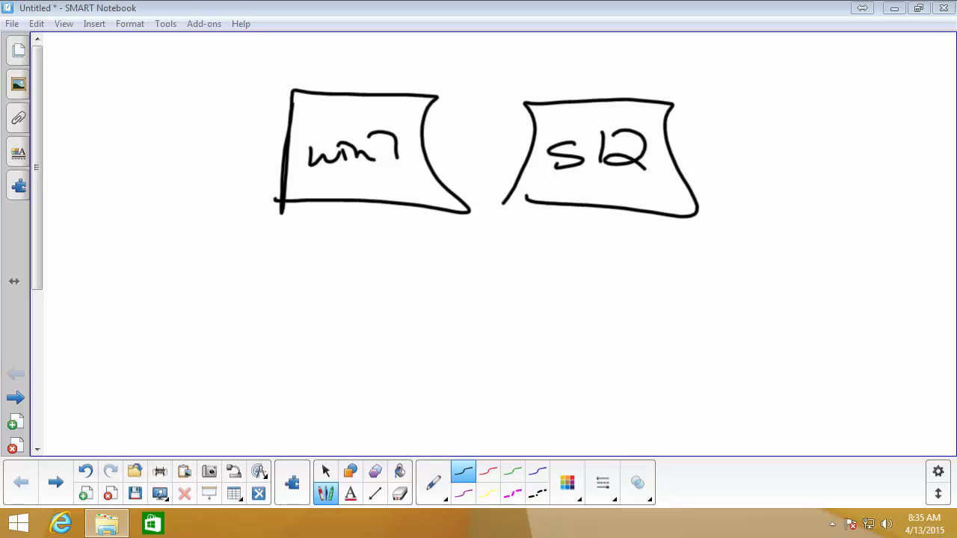
Step: Draw a box enclosing the win7 and S12 boxes and label it "vm wk" on its left side
mouse_move(251, 243)
mouse_down()
mouse_move(284, 71)
mouse_move(711, 86)
mouse_move(782, 282)
mouse_move(231, 237)
mouse_up()
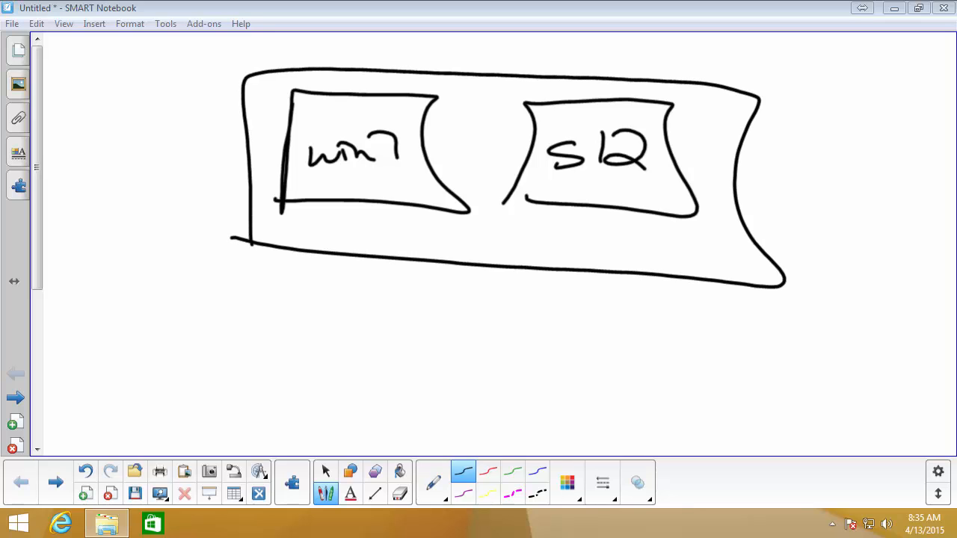
drag(178, 144, 224, 140)
mouse_move(196, 178)
mouse_down()
mouse_move(220, 170)
mouse_move(217, 192)
mouse_up()
drag(232, 152, 241, 172)
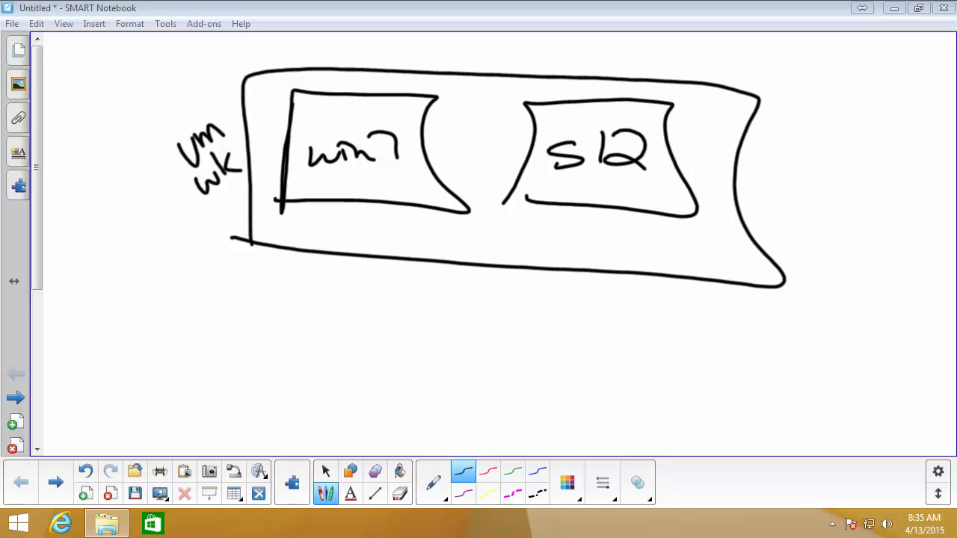
Step: Draw a larger outer box around the whole vm wk diagram and label it "real PC"
mouse_move(169, 404)
mouse_down()
mouse_move(165, 68)
mouse_move(494, 52)
mouse_move(822, 72)
mouse_move(804, 411)
mouse_move(214, 415)
mouse_move(157, 403)
mouse_up()
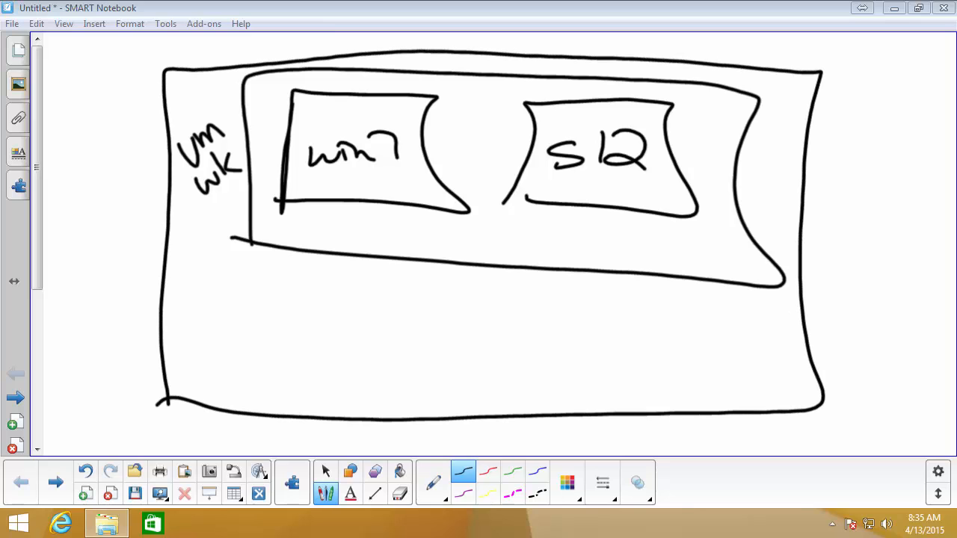
mouse_move(103, 273)
mouse_down()
mouse_move(108, 252)
mouse_move(169, 204)
mouse_up()
mouse_move(151, 265)
mouse_down()
mouse_move(138, 299)
mouse_move(140, 285)
mouse_up()
drag(162, 255, 184, 276)
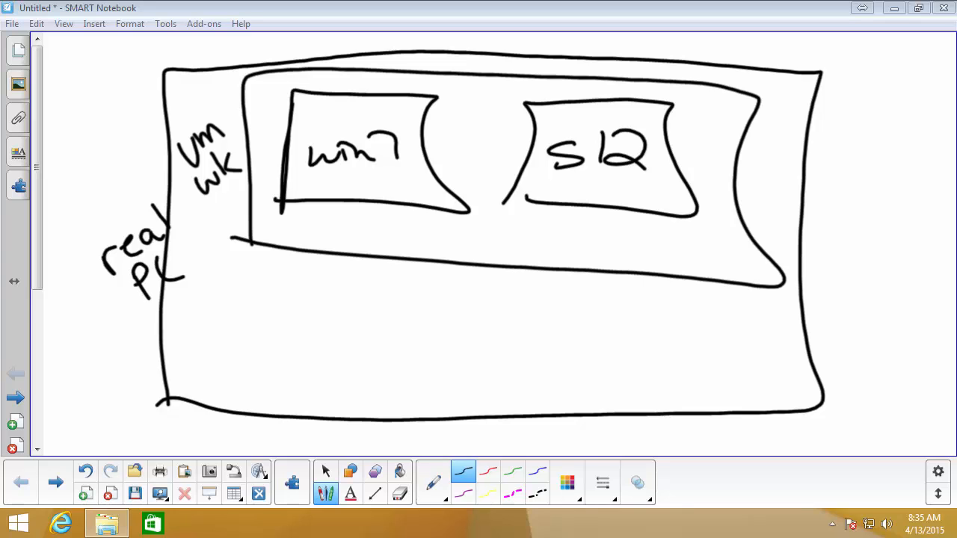
Step: Draw a small box connected to the left edge of the real PC box and write "L119-0" inside the real PC box
mouse_move(171, 350)
mouse_down()
mouse_move(141, 362)
mouse_move(113, 350)
mouse_up()
mouse_move(58, 370)
mouse_down()
mouse_move(112, 309)
mouse_move(116, 351)
mouse_up()
drag(75, 372, 125, 360)
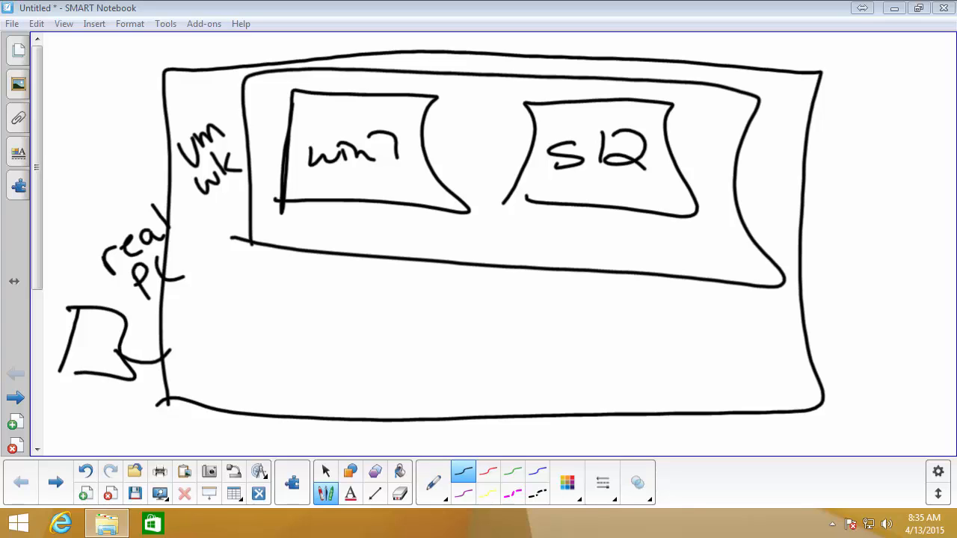
mouse_move(224, 345)
mouse_down()
mouse_move(225, 380)
mouse_move(239, 383)
mouse_up()
mouse_move(270, 363)
mouse_down()
mouse_move(262, 374)
mouse_move(309, 381)
mouse_up()
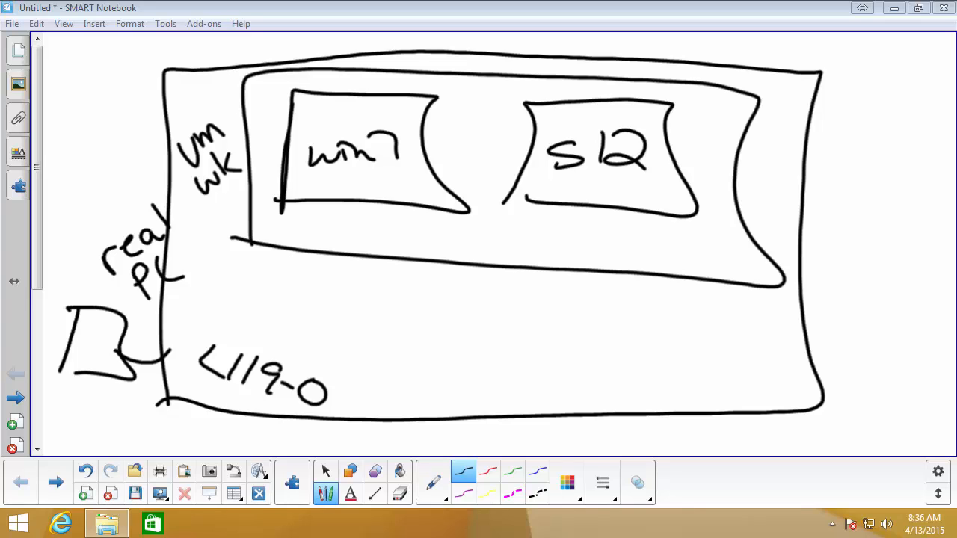
Step: Draw double-headed arrows from the win7 and S12 boxes across the vm wk border into the real PC area
mouse_move(285, 233)
mouse_down()
mouse_move(280, 278)
mouse_move(293, 241)
mouse_up()
drag(620, 196, 615, 294)
drag(605, 278, 620, 278)
drag(612, 203, 624, 201)
drag(288, 232, 300, 180)
drag(293, 192, 311, 181)
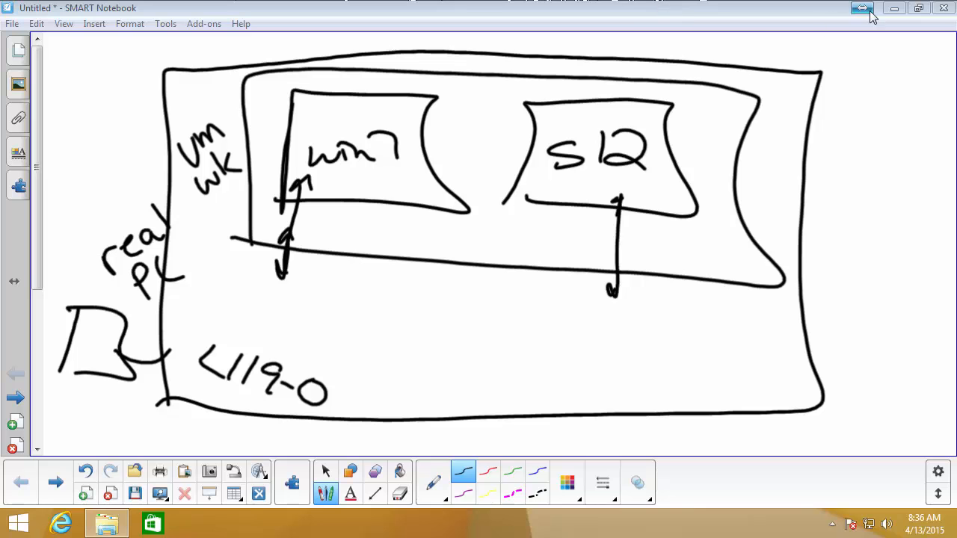
Step: Minimize SMART Notebook, switch to the srv12-2 virtual machine, and open its Control Panel
click(894, 8)
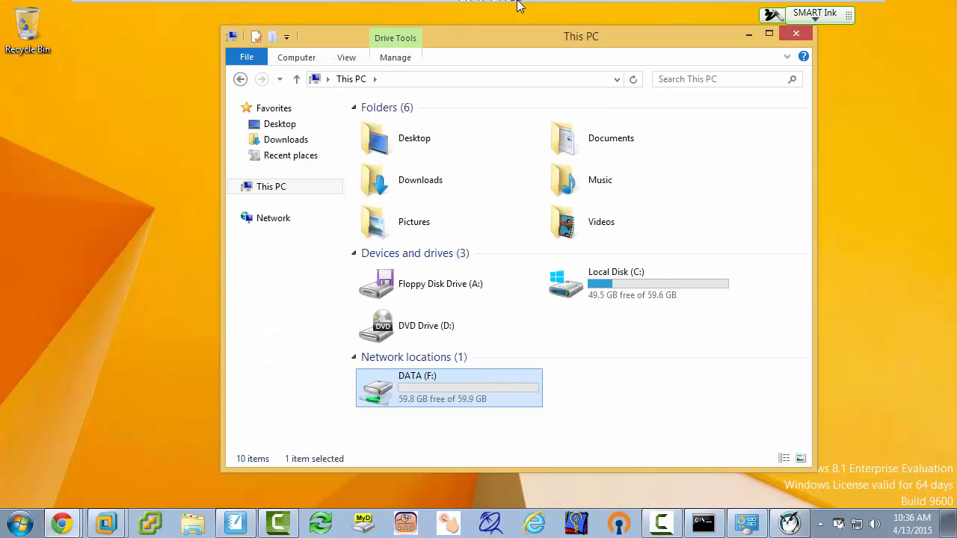
click(634, 11)
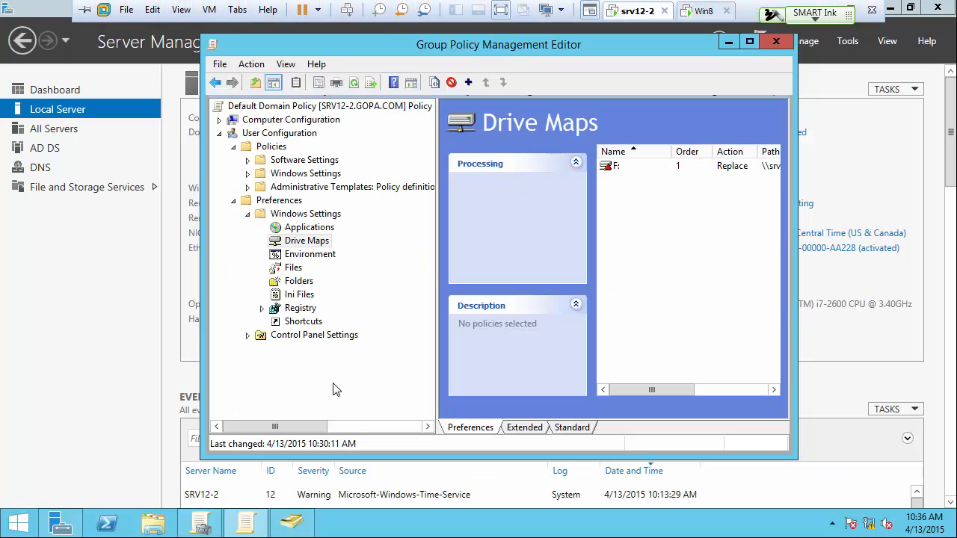
click(96, 368)
right_click(30, 526)
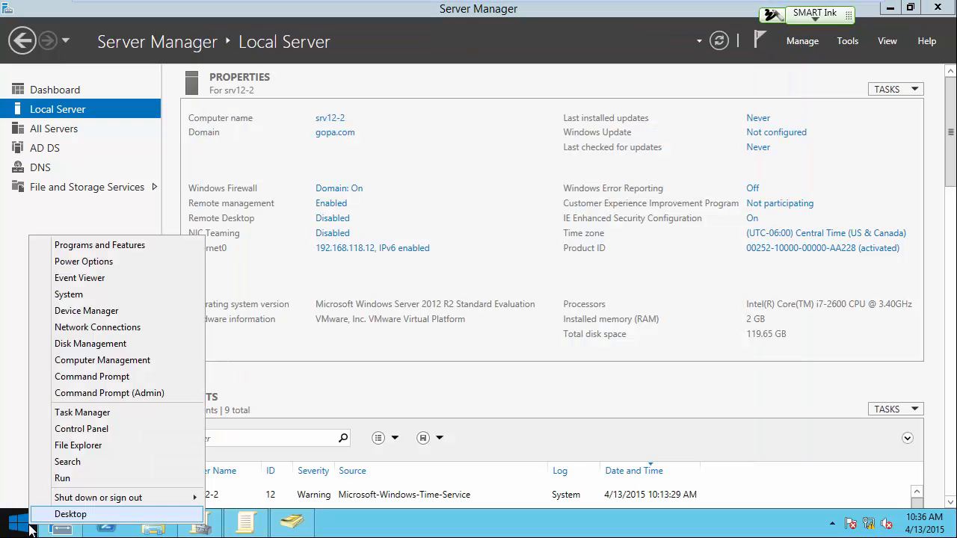
click(95, 429)
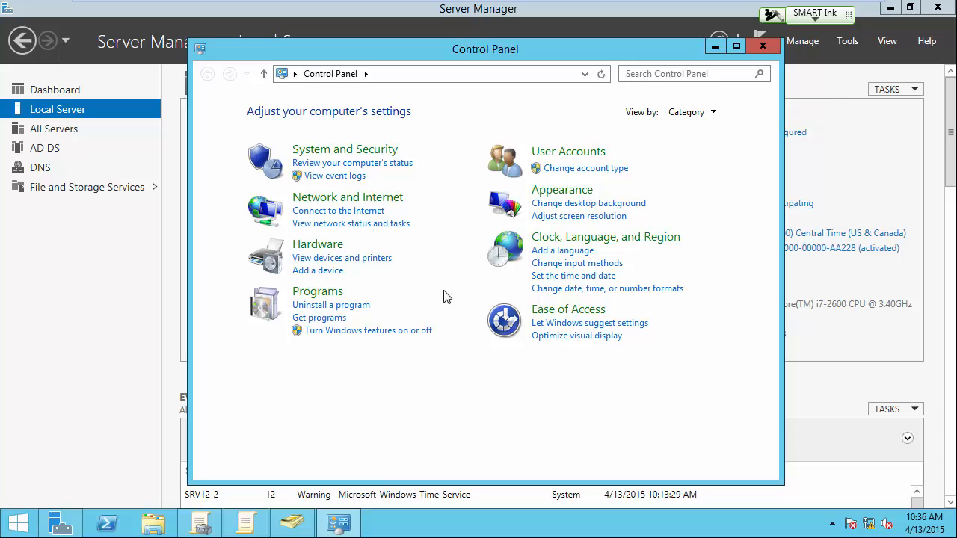
Step: Show the Control Panel items as small icons and open Devices and Printers on srv12-2
click(682, 113)
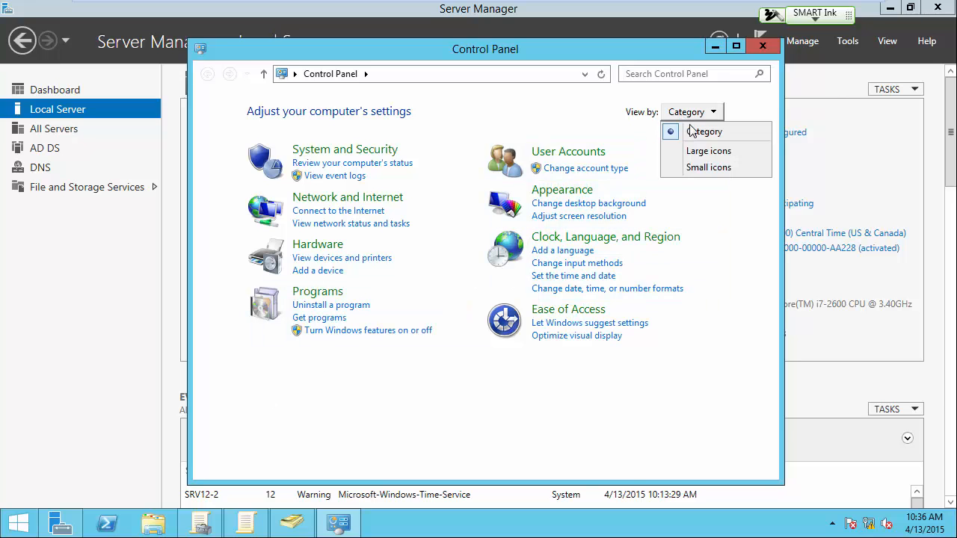
click(706, 167)
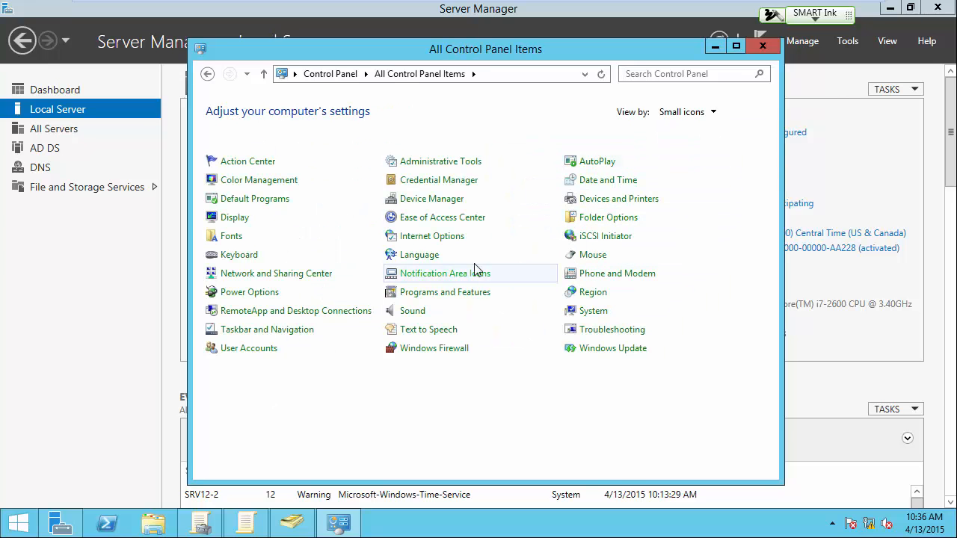
click(611, 200)
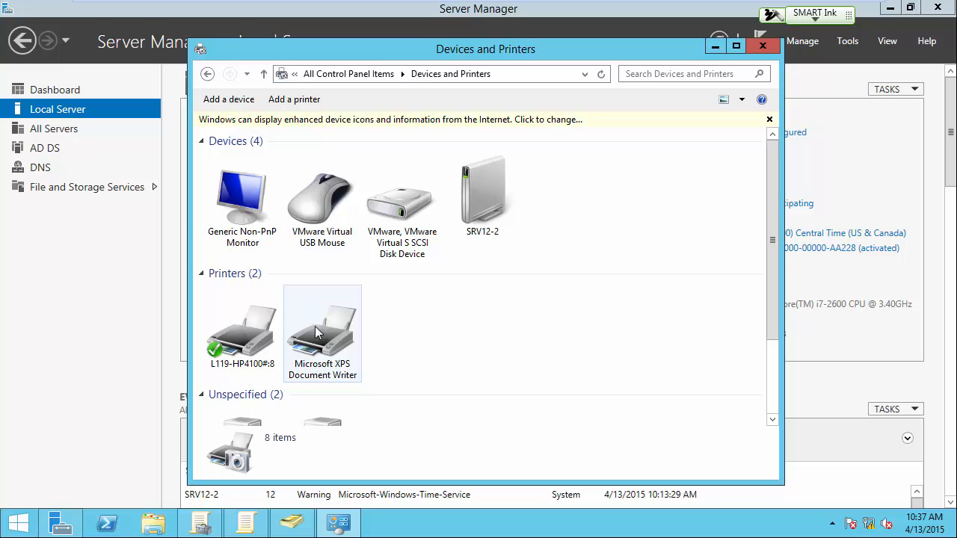
Step: Switch to SMART Notebook, cross out both double-headed arrows in red where they meet the vm wk border, and return to srv12-2
key(ctrl+alt)
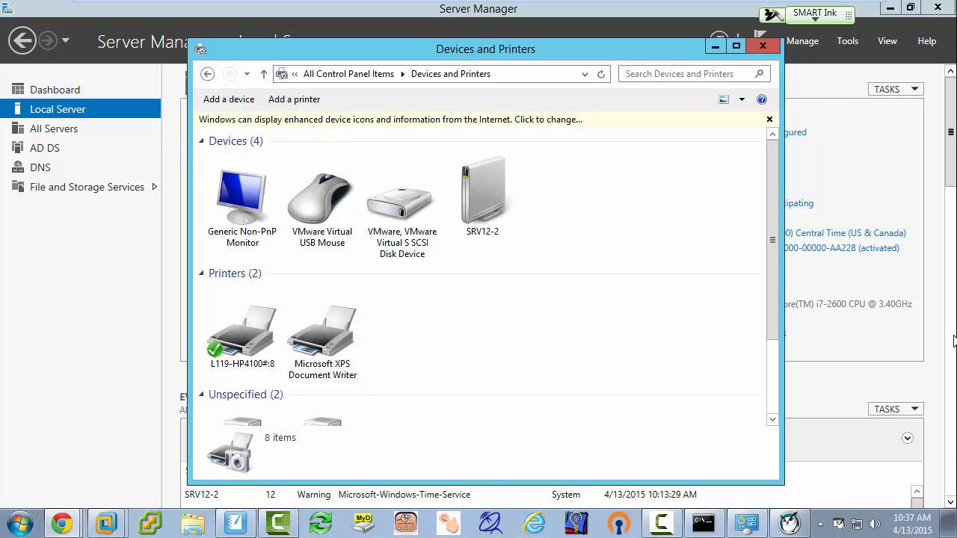
click(790, 524)
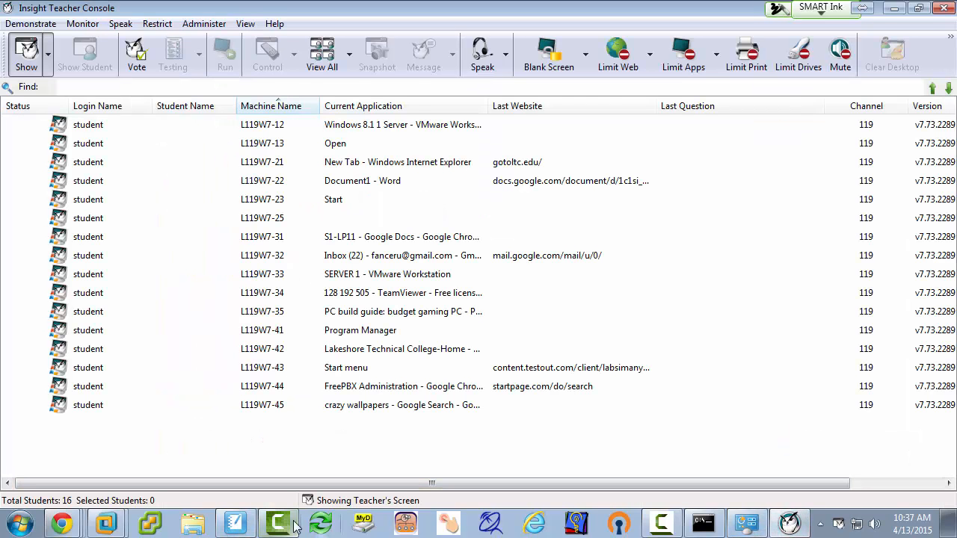
click(243, 526)
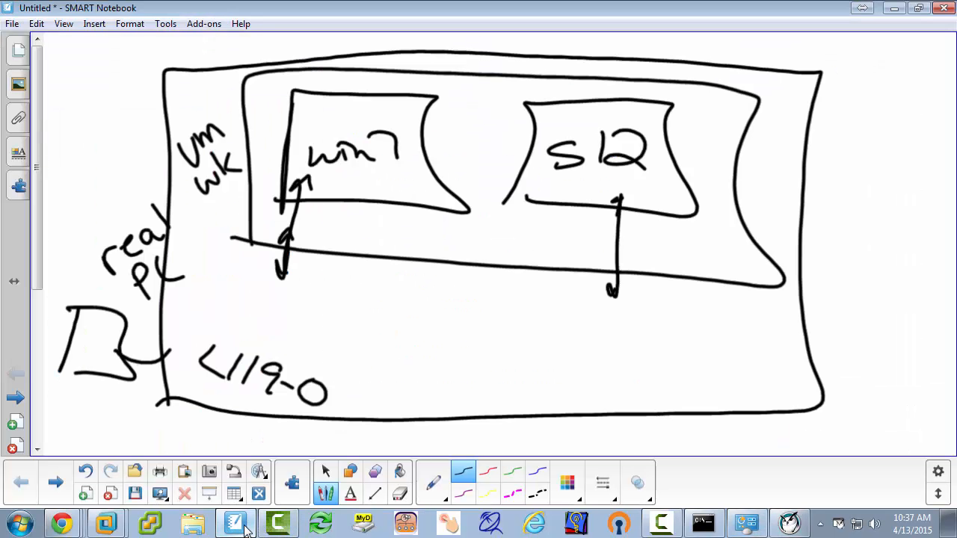
click(488, 472)
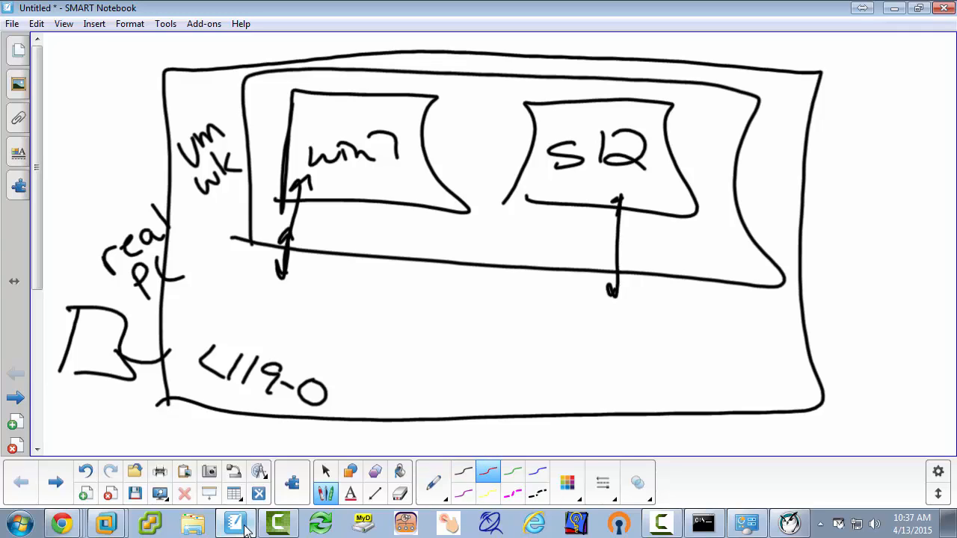
drag(336, 227, 240, 266)
drag(263, 218, 321, 278)
drag(647, 251, 577, 296)
drag(579, 239, 652, 302)
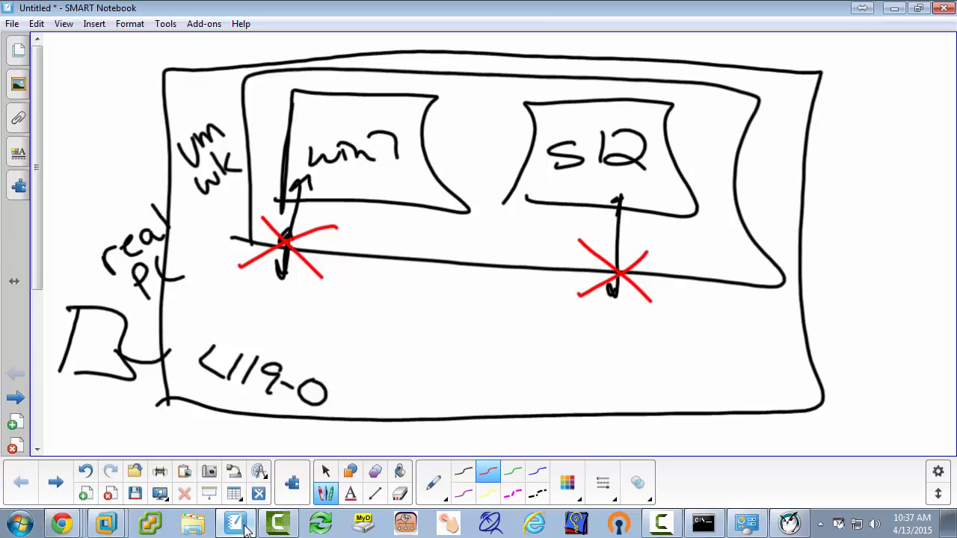
mouse_move(109, 527)
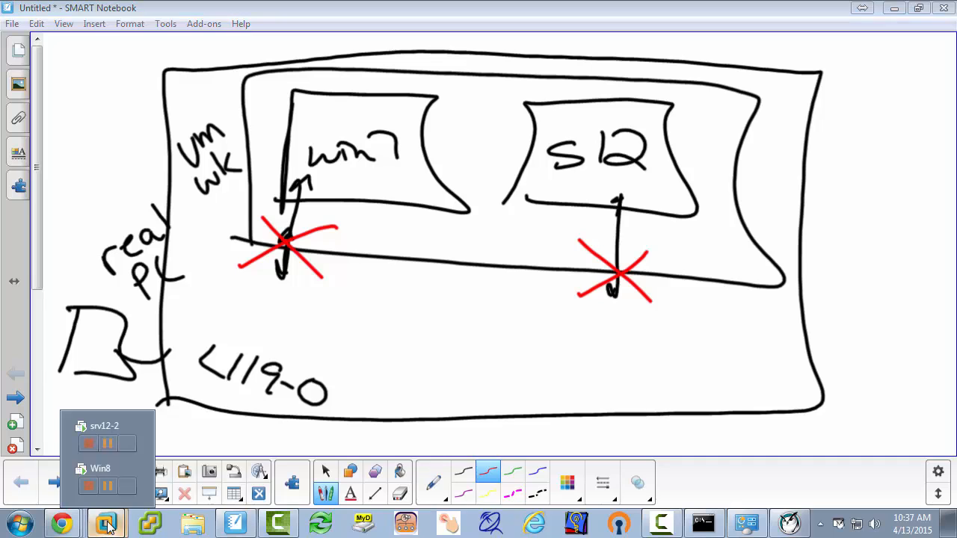
click(105, 442)
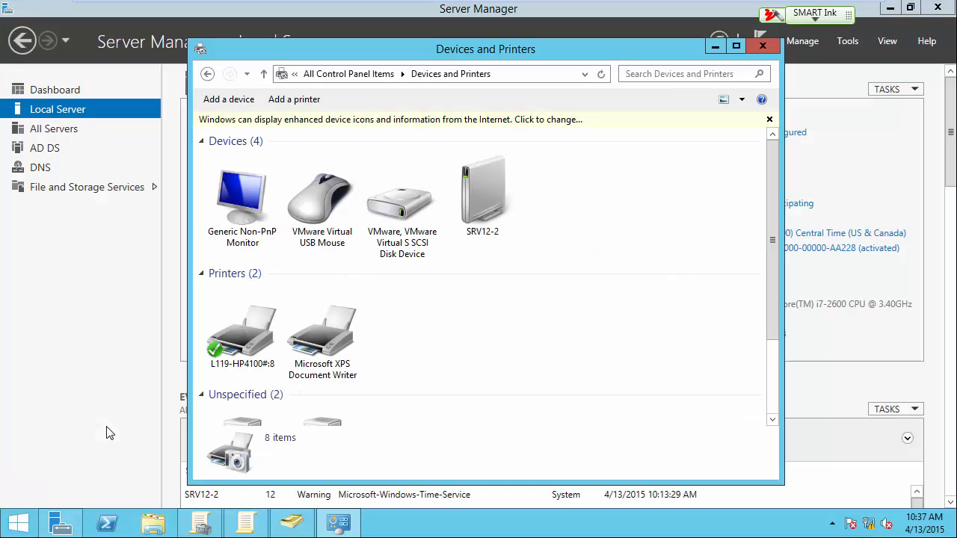
Step: Try to remove the Printer device from srv12-2's virtual machine settings while it is running
mouse_move(180, 6)
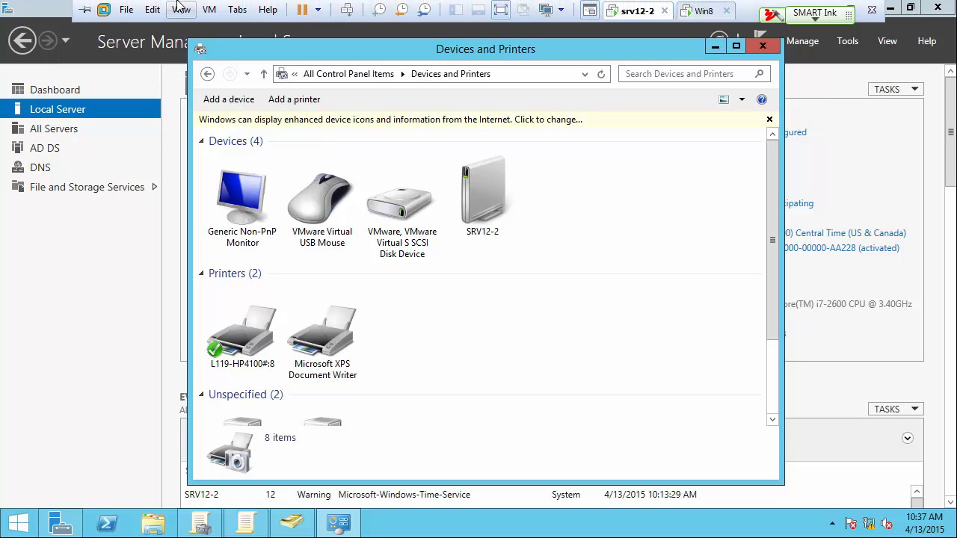
click(209, 10)
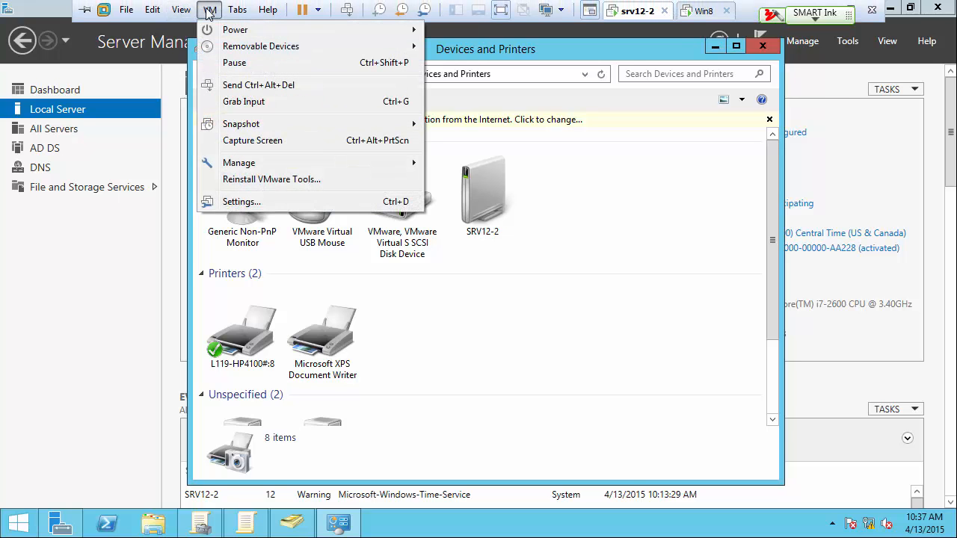
click(236, 204)
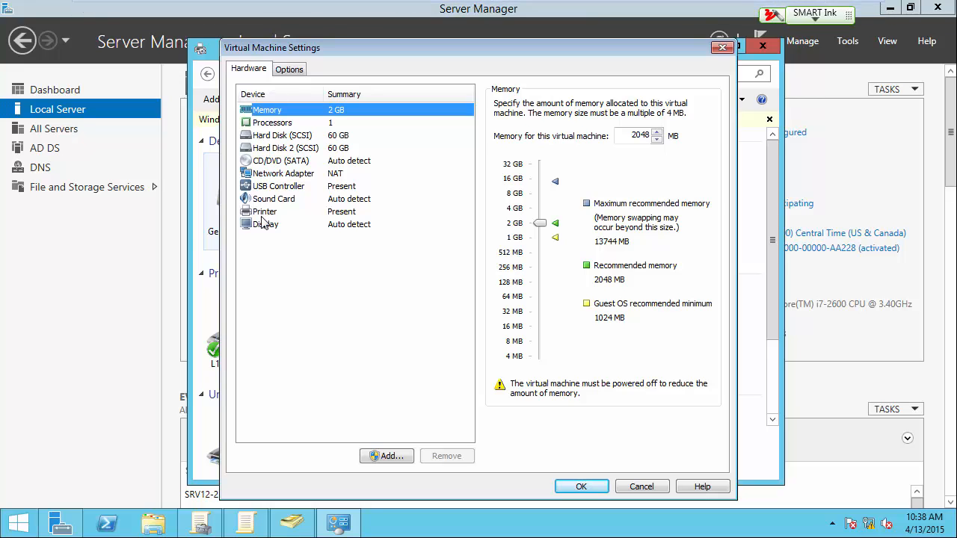
click(266, 216)
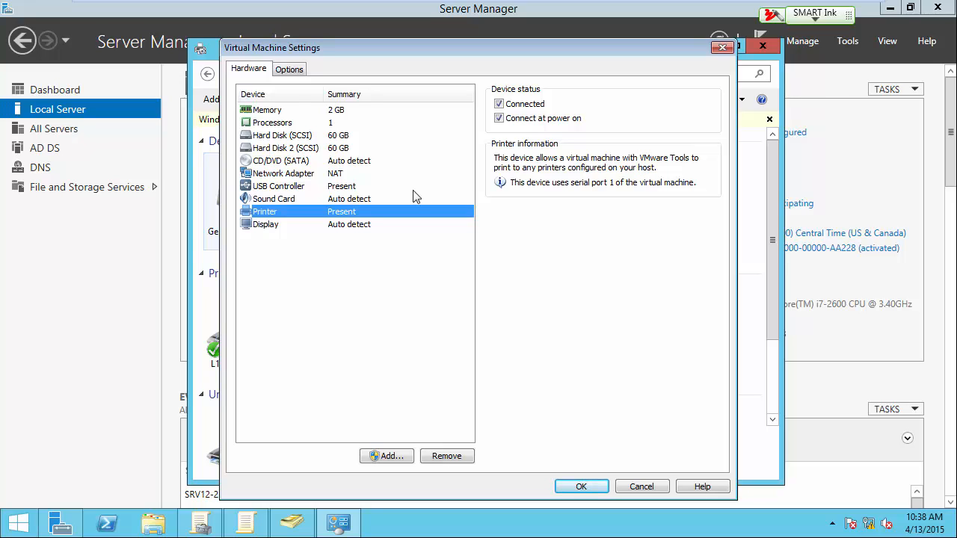
click(453, 459)
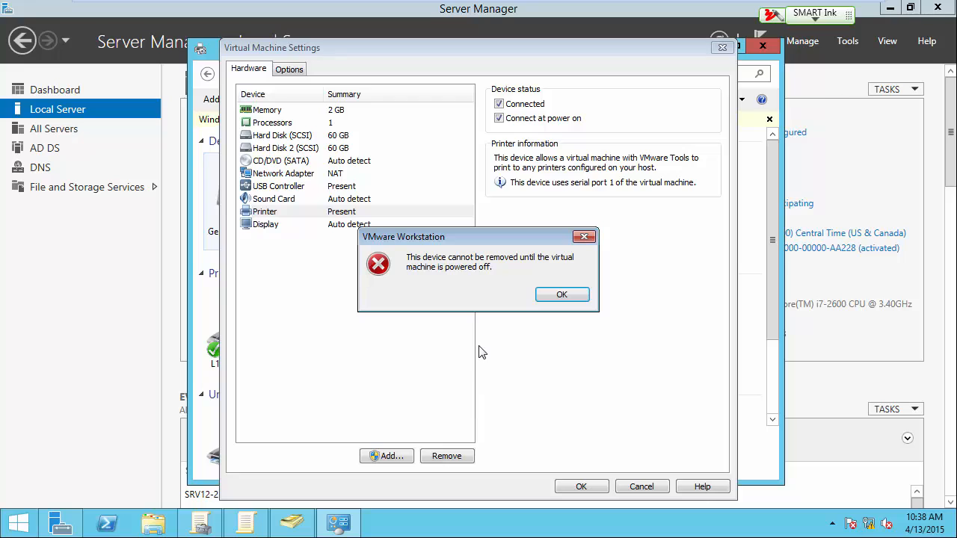
click(568, 295)
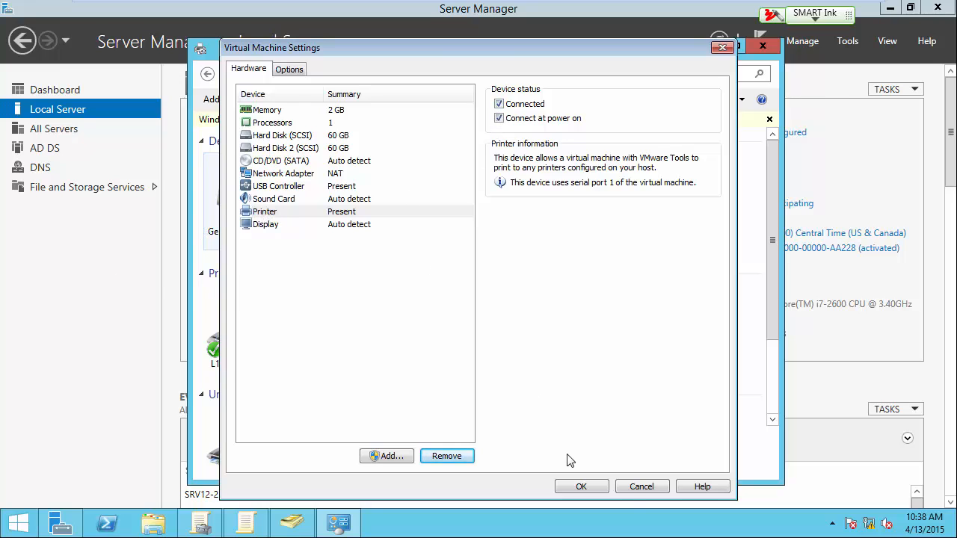
click(634, 486)
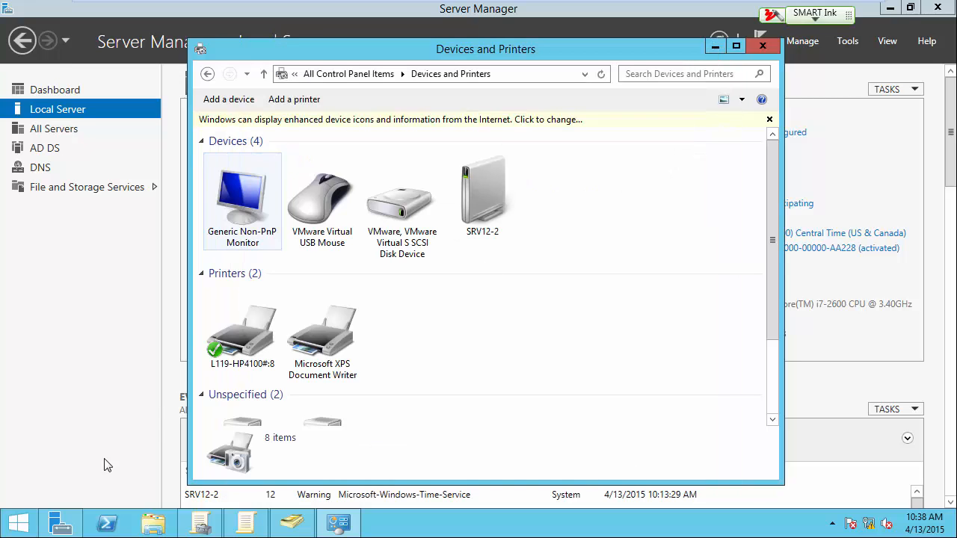
Step: Shut down srv12-2 with the reason Other (Unplanned)
right_click(36, 517)
mouse_move(82, 494)
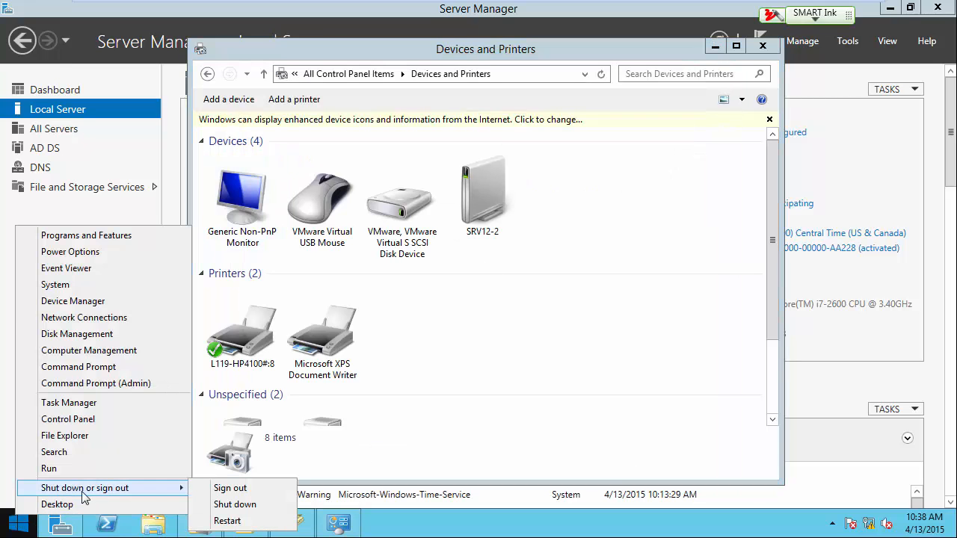
click(233, 506)
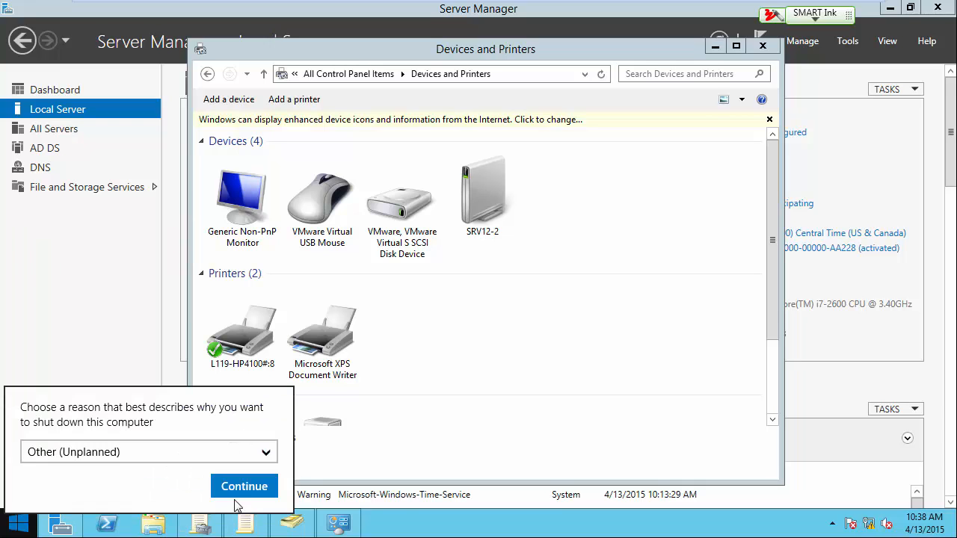
click(240, 486)
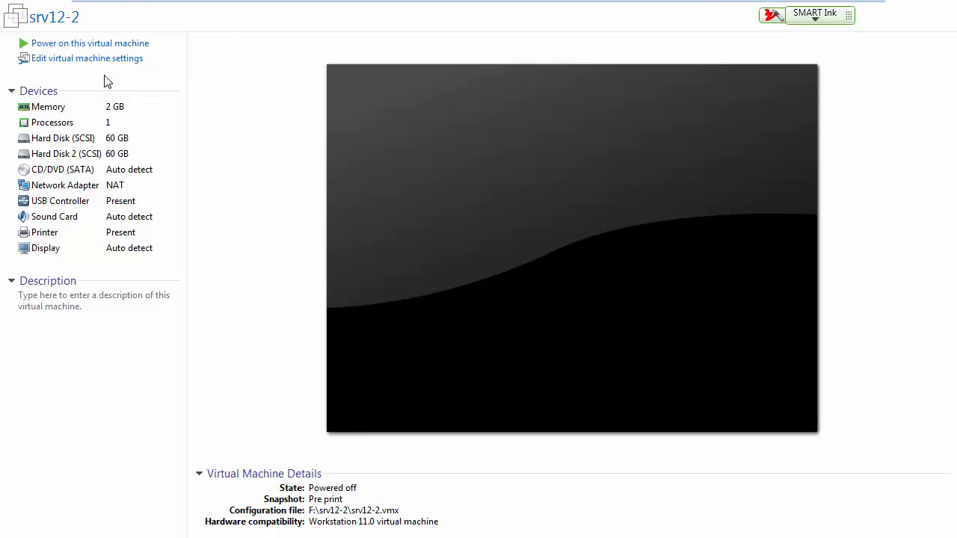
Step: Remove the Printer device from srv12-2's virtual machine settings and power it on, agreeing to try connecting the sata0:1 device every time
click(105, 65)
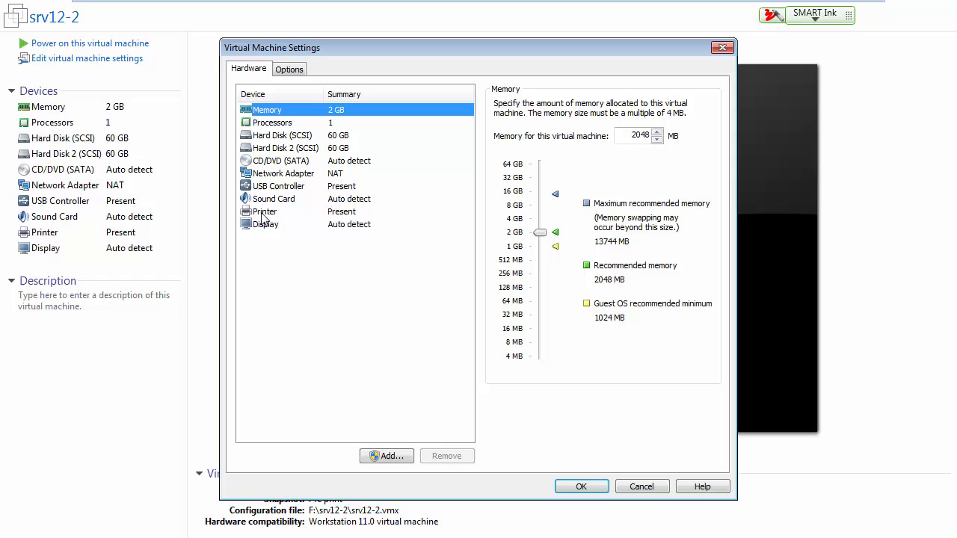
click(266, 213)
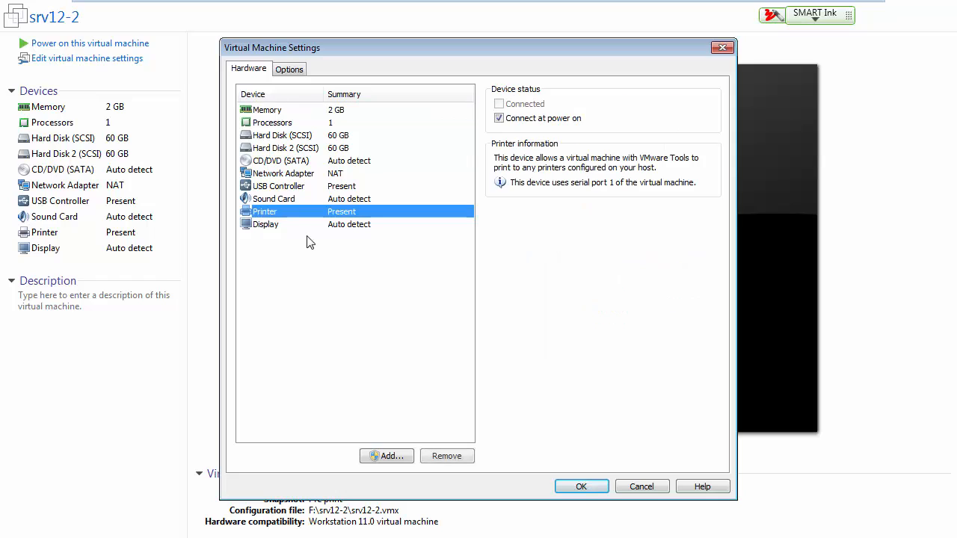
click(447, 456)
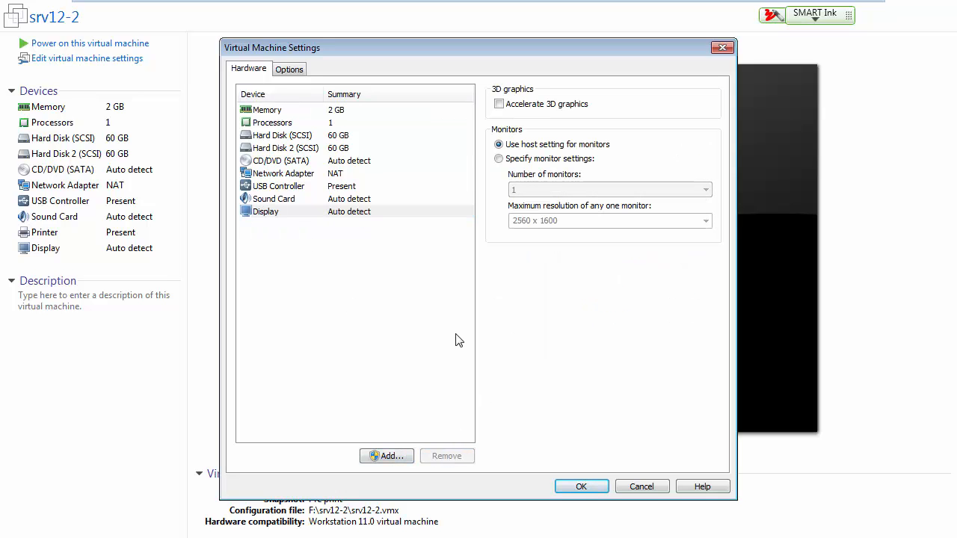
click(581, 487)
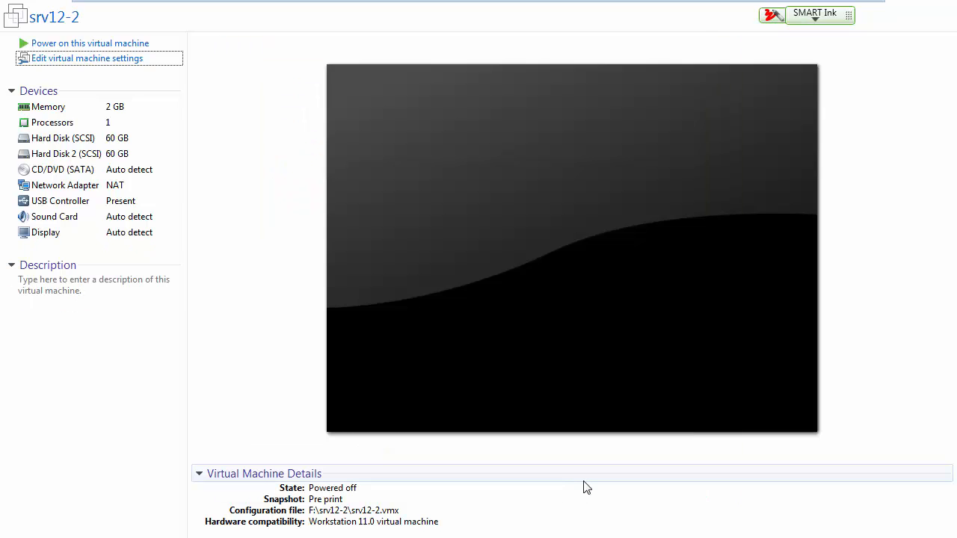
click(119, 47)
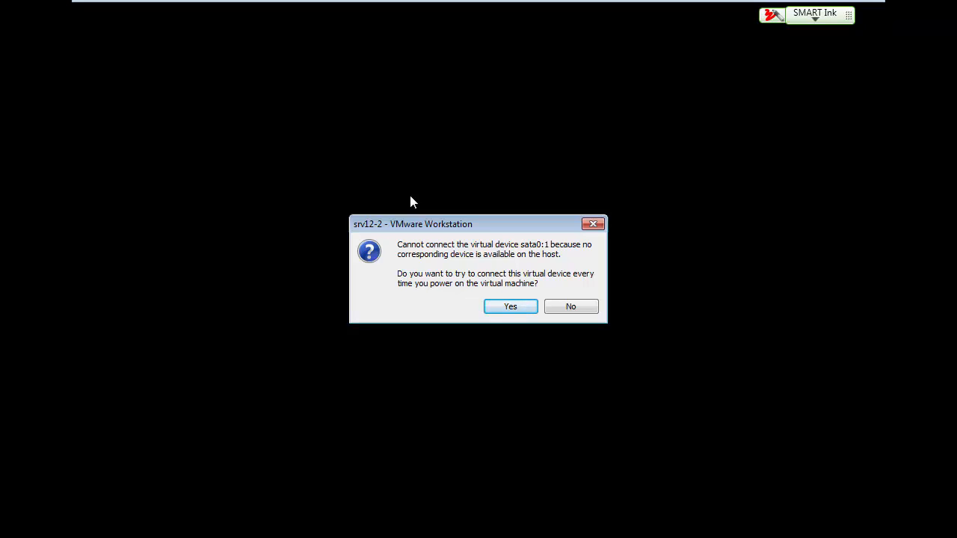
click(514, 306)
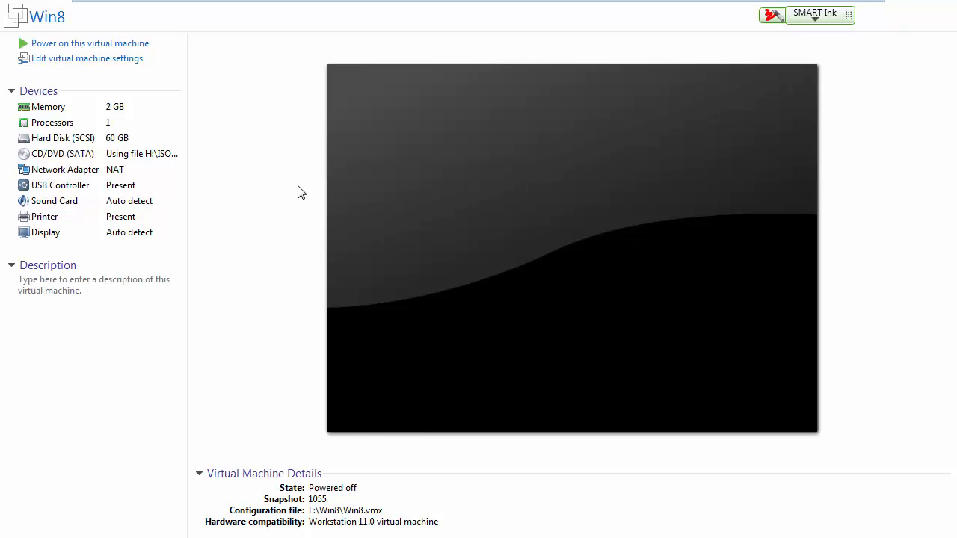
Step: Remove the Printer device from the Win8 virtual machine's settings and power on the machine
mouse_move(145, 2)
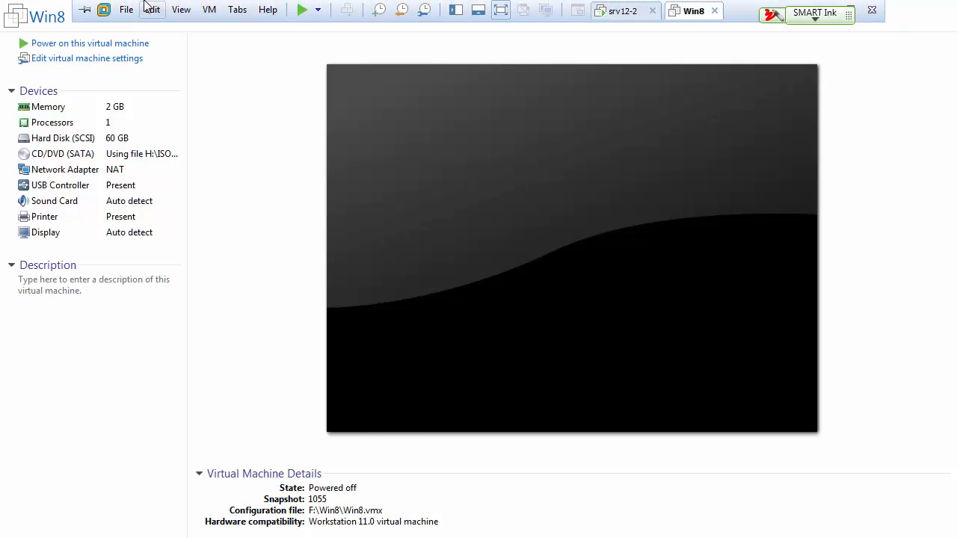
click(209, 9)
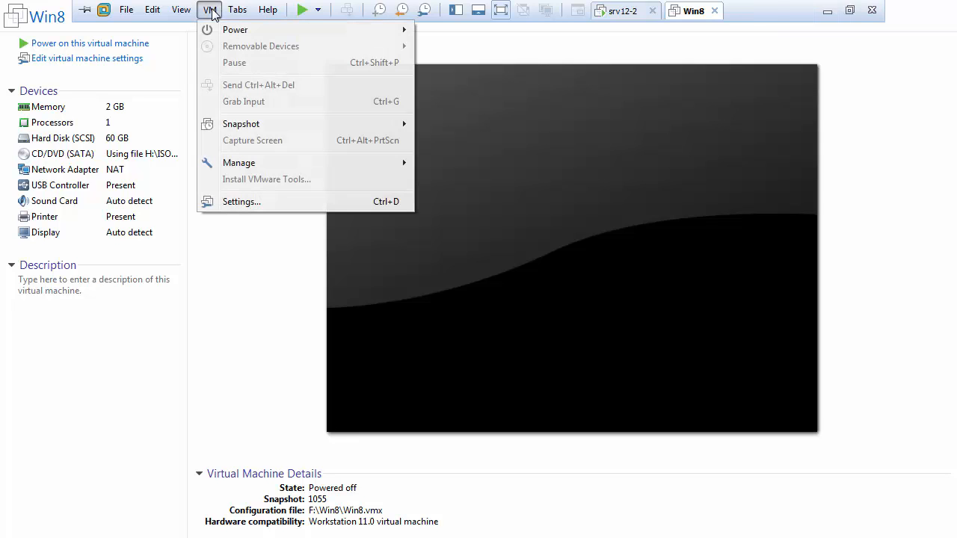
click(234, 204)
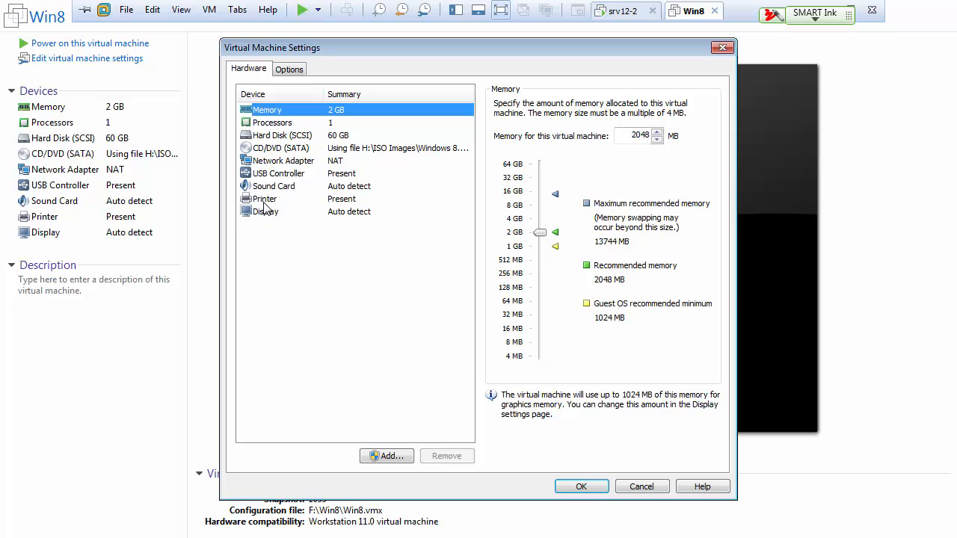
click(269, 200)
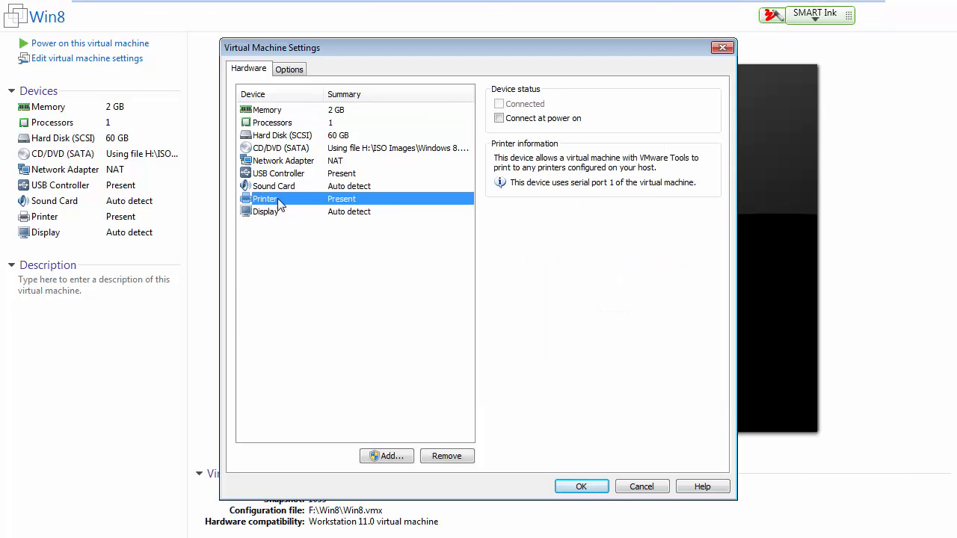
click(459, 453)
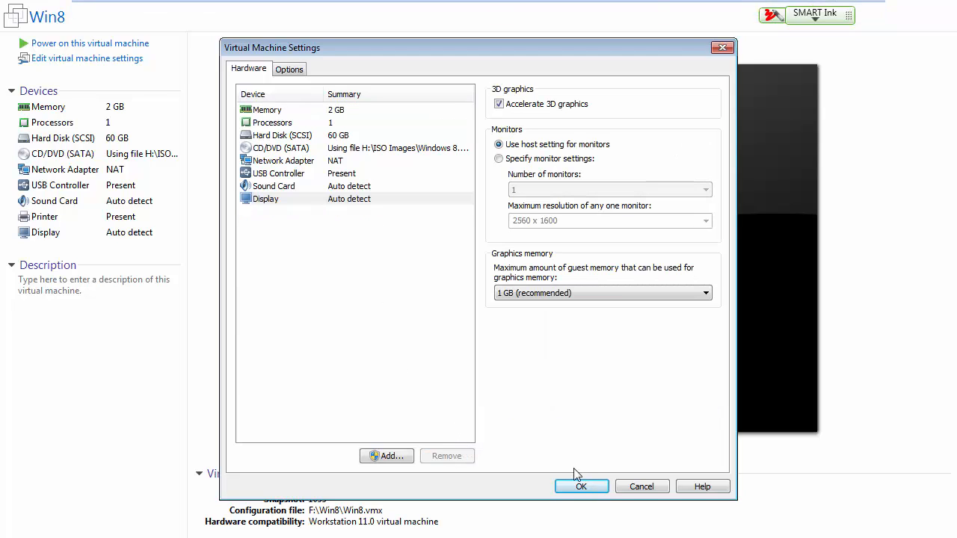
click(581, 486)
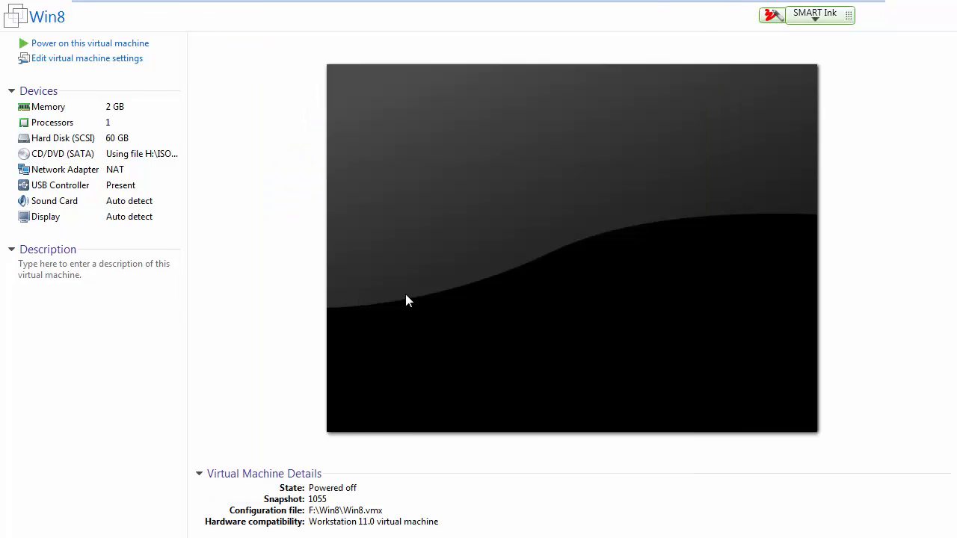
click(83, 45)
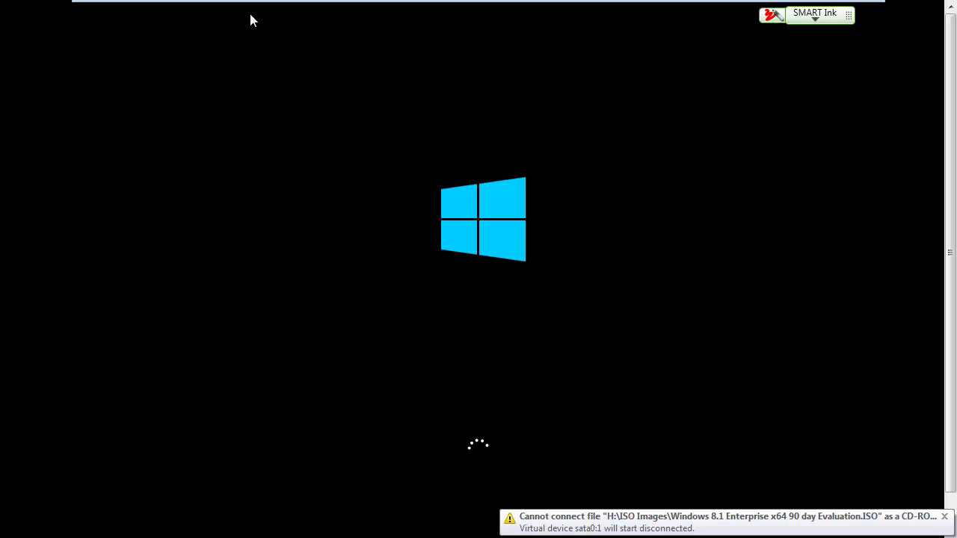
Step: Remove the L119-HP4100#:8 printer from srv12-2 in Devices and Printers, agreeing to the change of default device
mouse_move(220, 4)
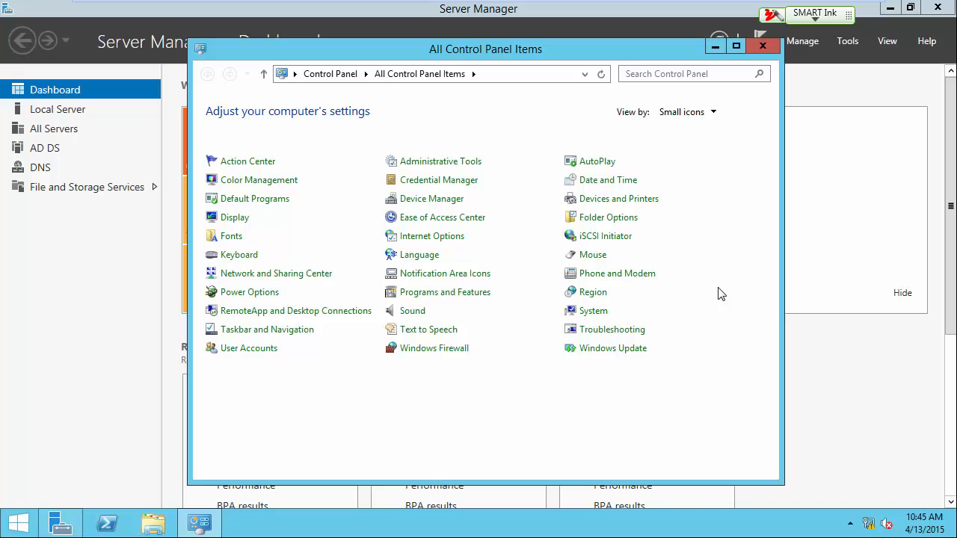
click(622, 202)
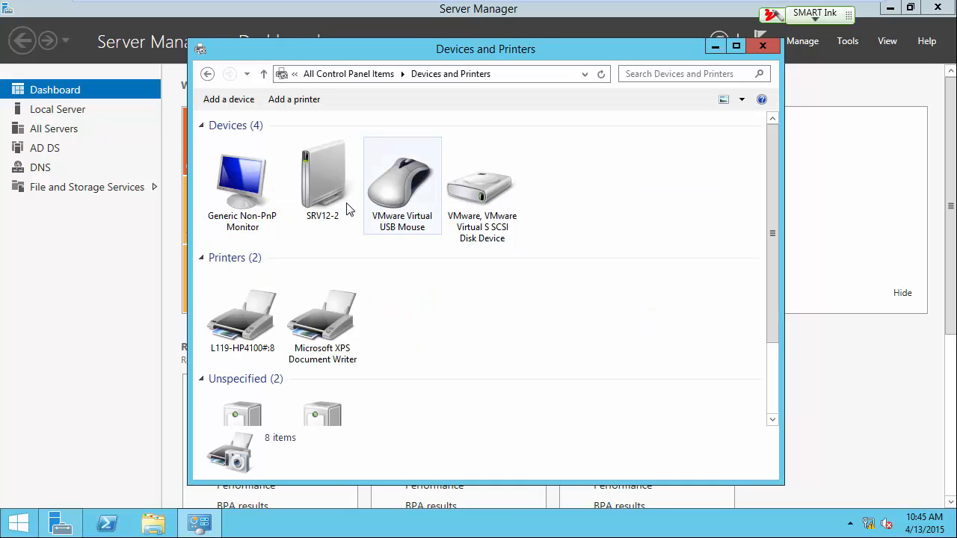
right_click(248, 345)
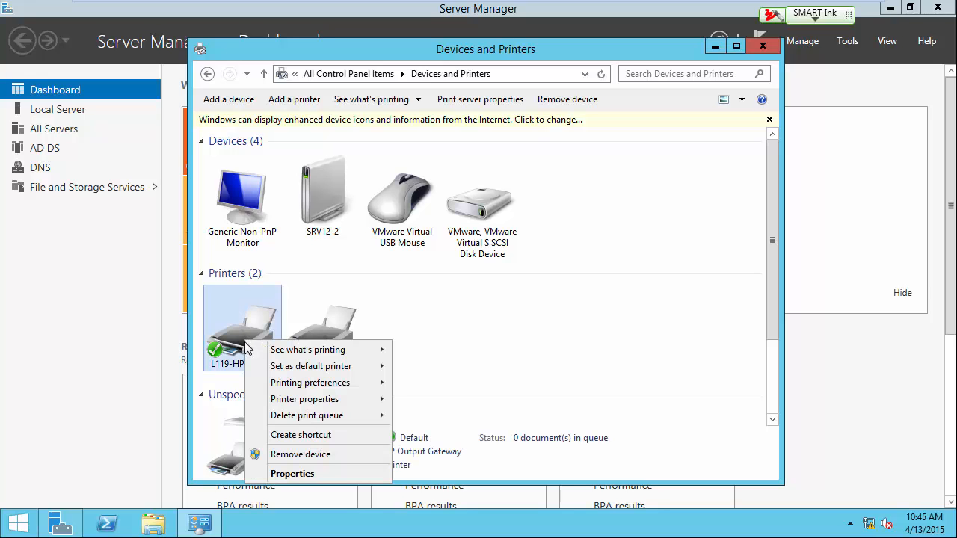
click(322, 455)
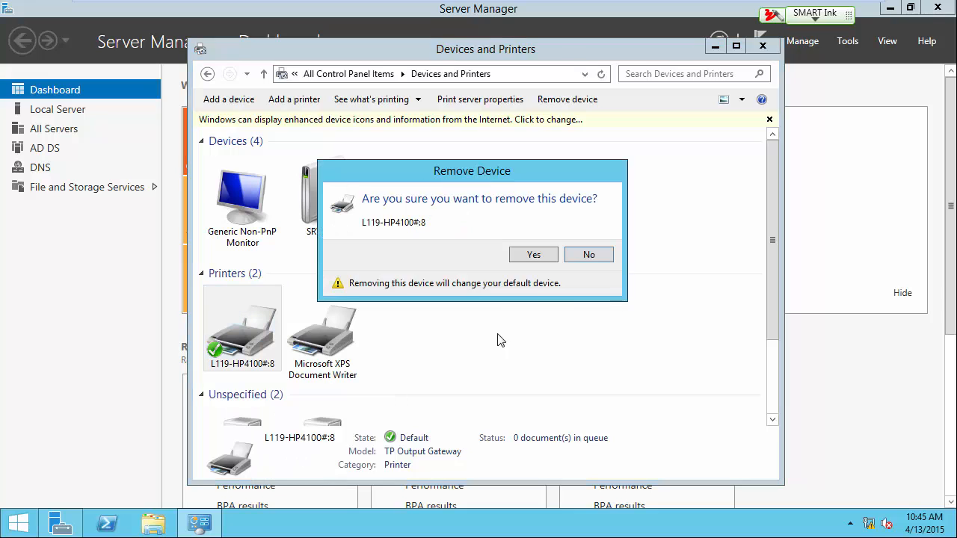
click(537, 256)
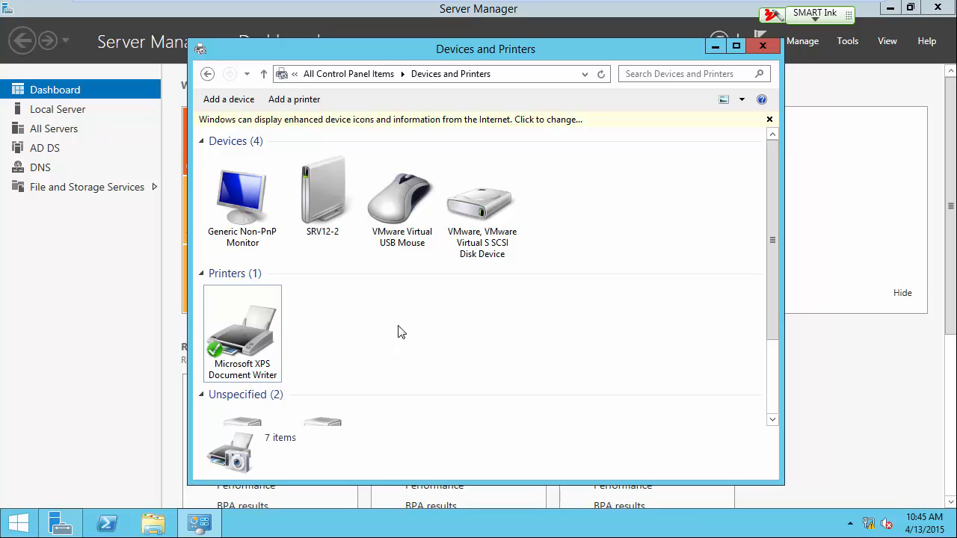
Step: Check the printers installed on Win8 in Devices and Printers, and return to srv12-2
mouse_move(472, 6)
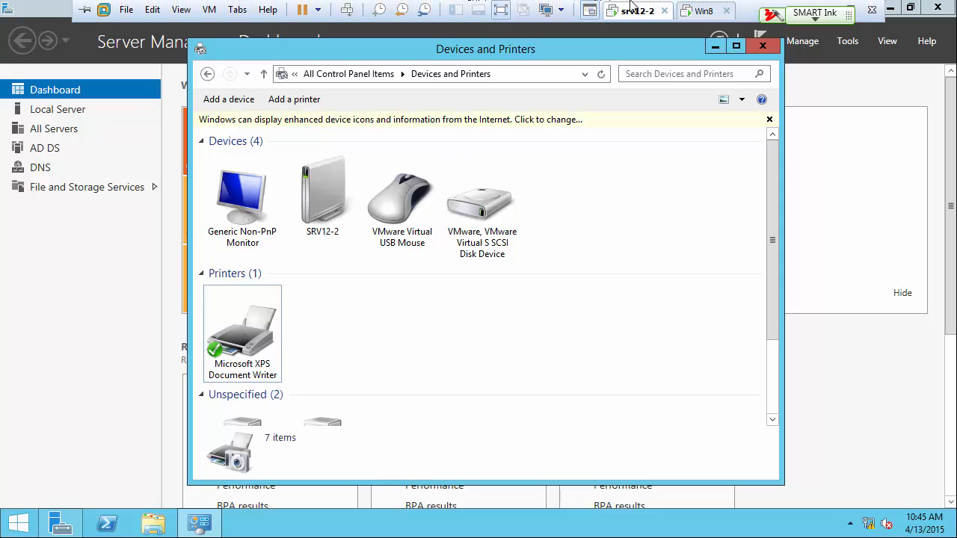
click(699, 12)
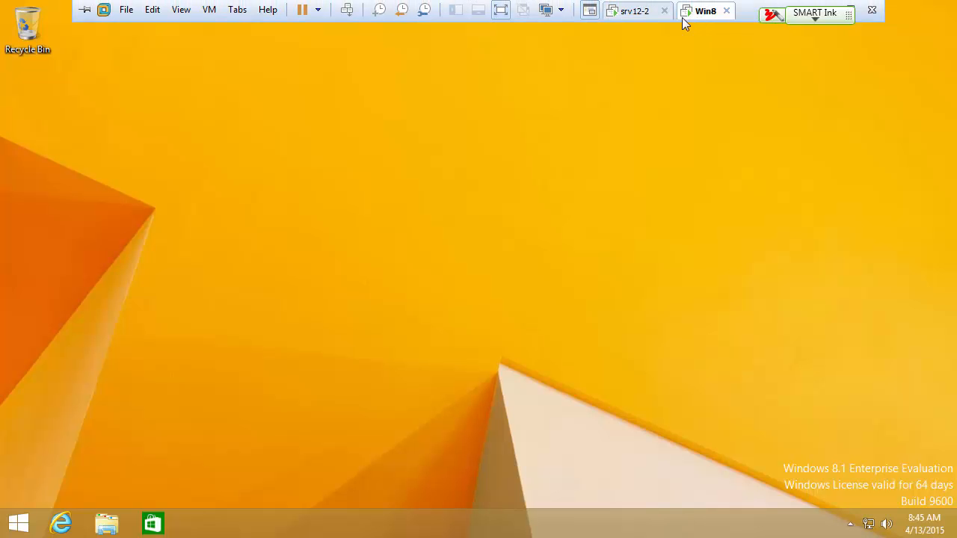
right_click(18, 522)
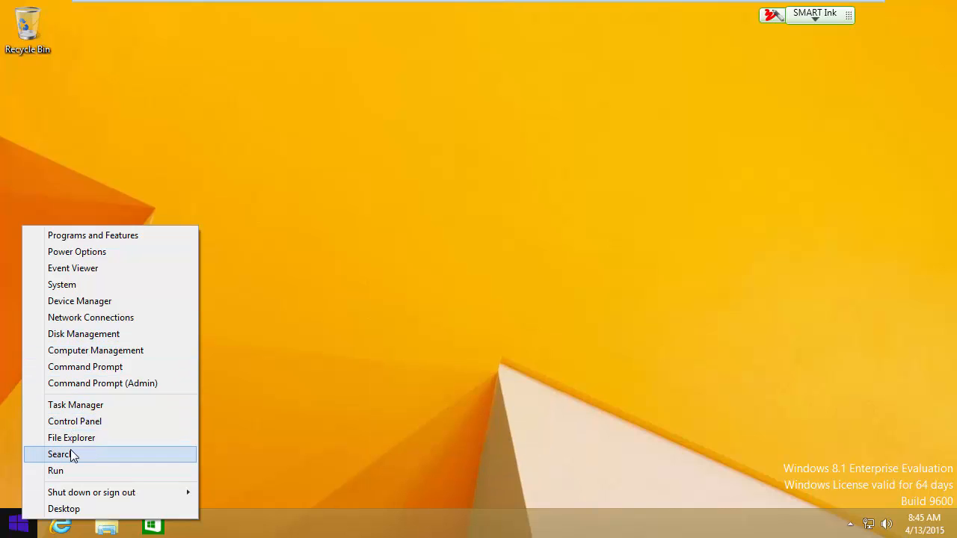
click(80, 421)
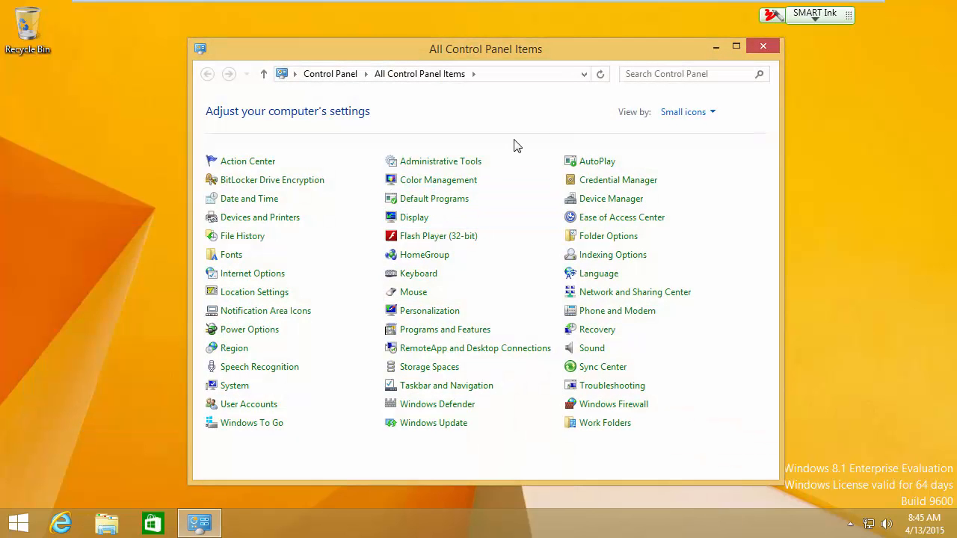
click(276, 219)
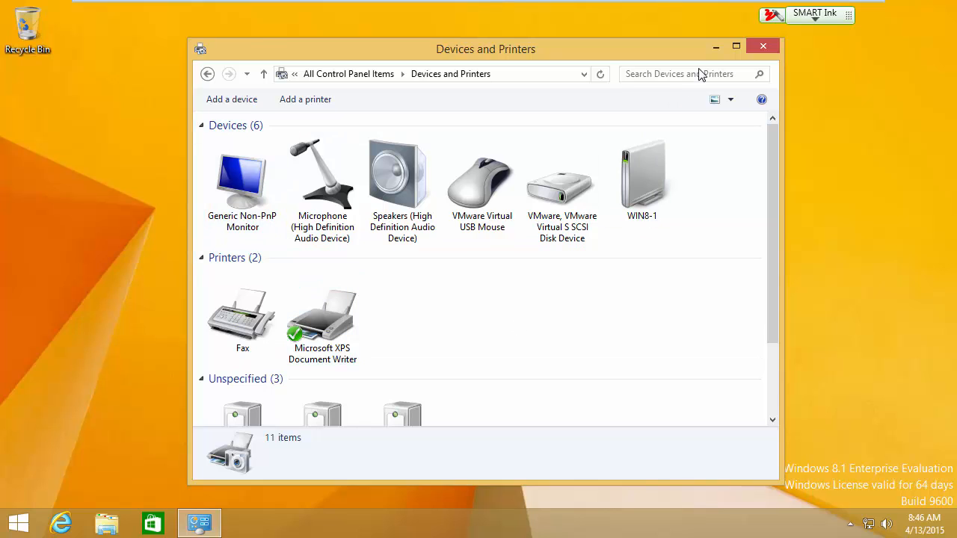
mouse_move(598, 3)
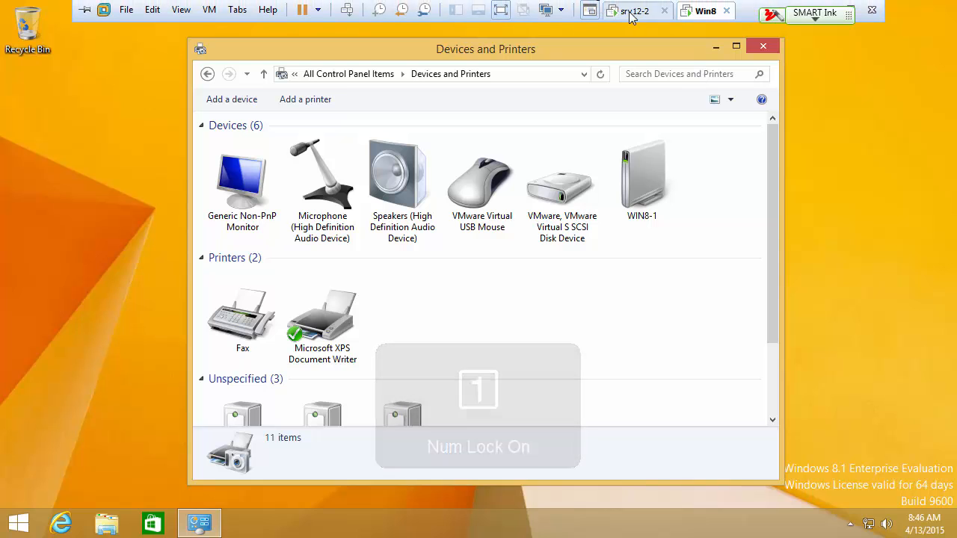
click(635, 11)
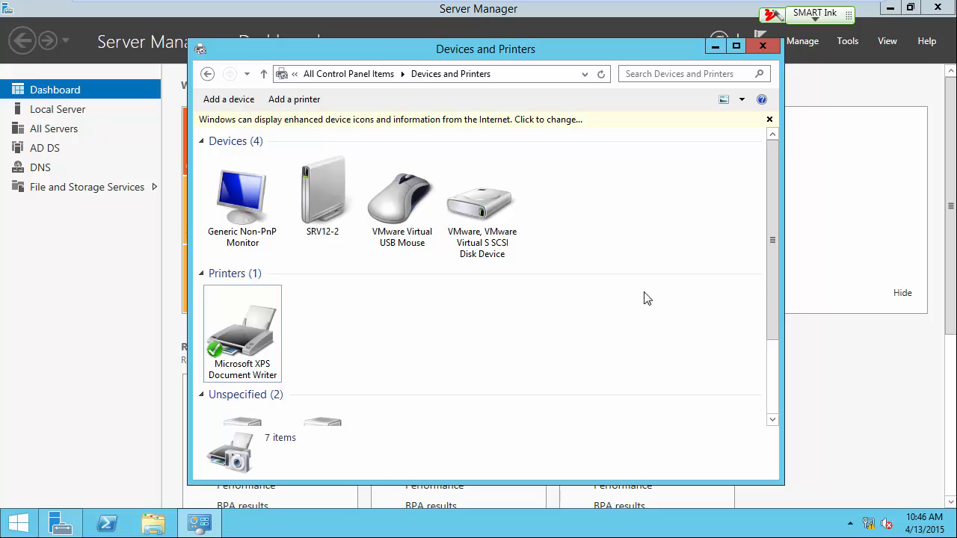
drag(773, 247, 771, 214)
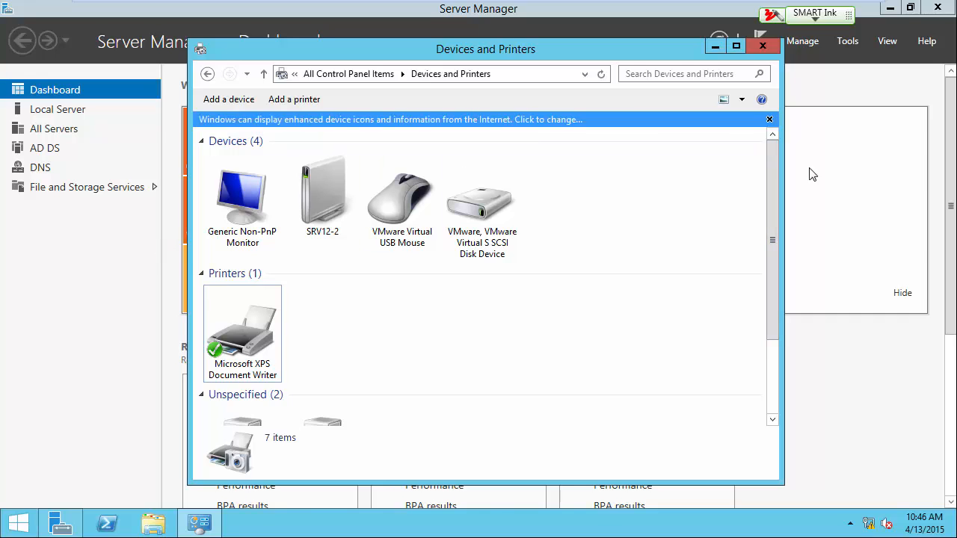
Step: Switch to SMART Notebook and sketch a red server cylinder, a client box and a small printer box on the blank second page
key(ctrl+alt)
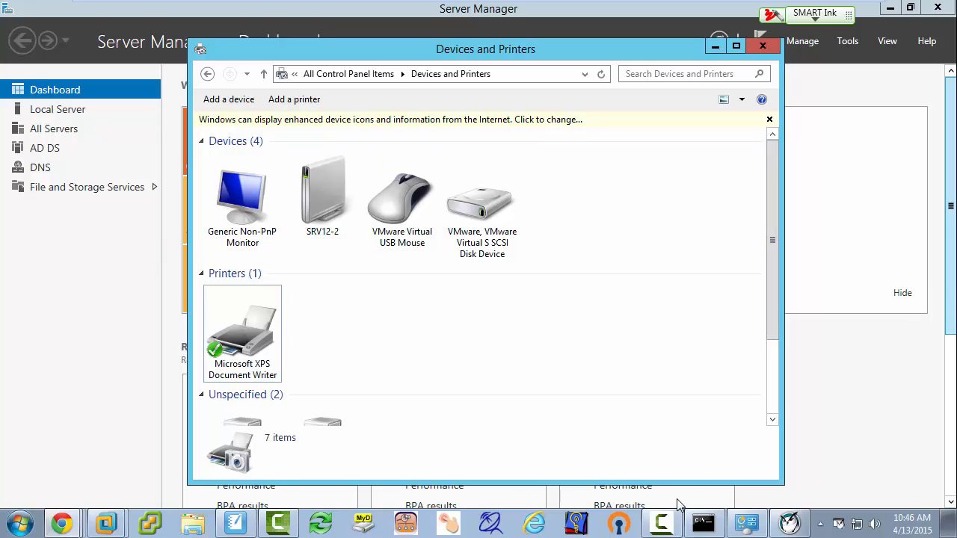
click(235, 523)
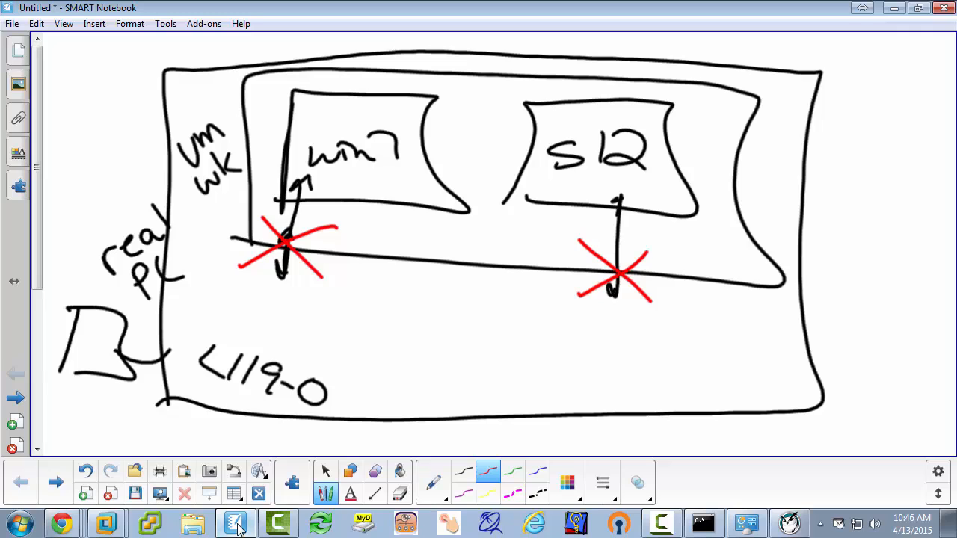
click(56, 482)
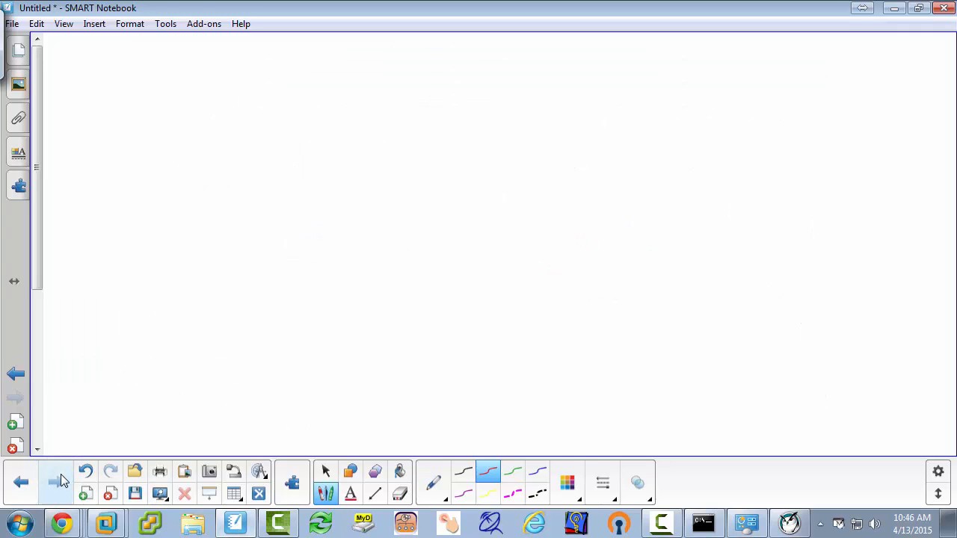
drag(342, 115, 335, 115)
drag(250, 138, 257, 232)
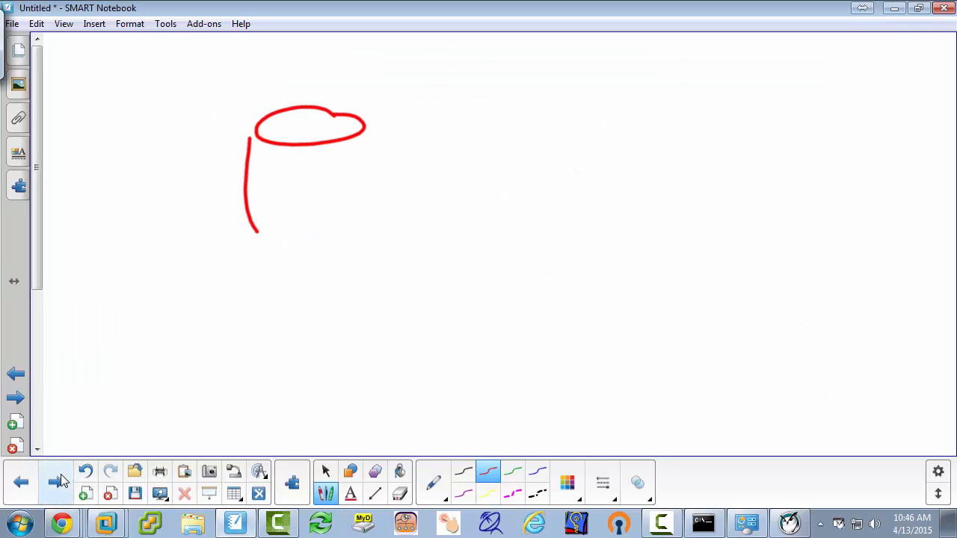
drag(363, 135, 329, 239)
drag(262, 229, 347, 232)
drag(569, 145, 568, 209)
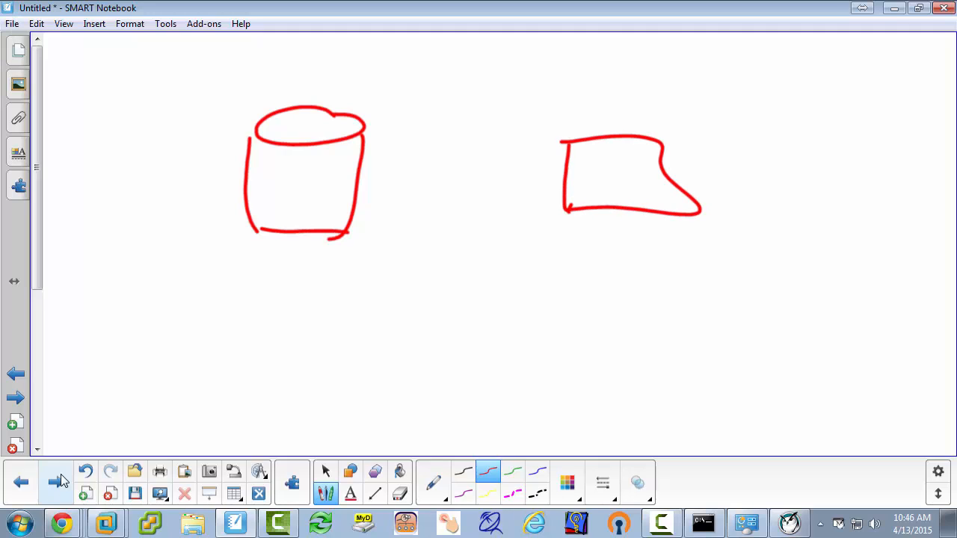
mouse_move(114, 284)
mouse_down()
mouse_move(112, 323)
mouse_move(102, 323)
mouse_up()
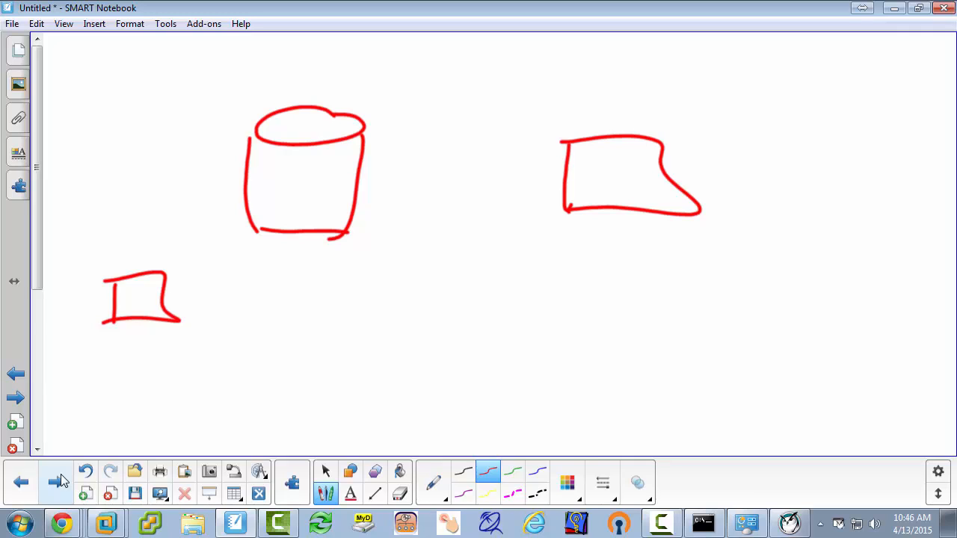
Step: Draw a blue arrow from the client box directly to the printer box, and erase its middle section
click(537, 471)
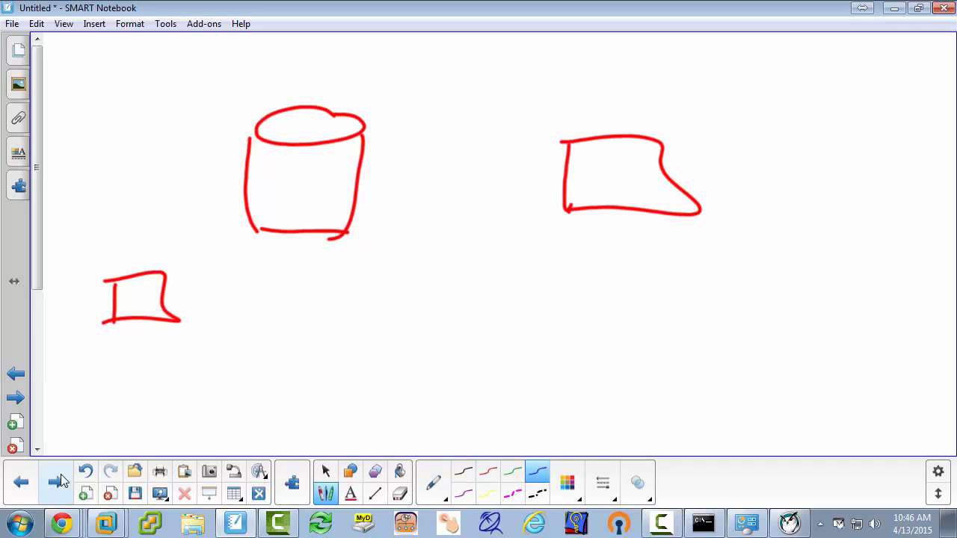
mouse_move(588, 202)
mouse_down()
mouse_move(402, 317)
mouse_move(187, 299)
mouse_move(203, 294)
mouse_up()
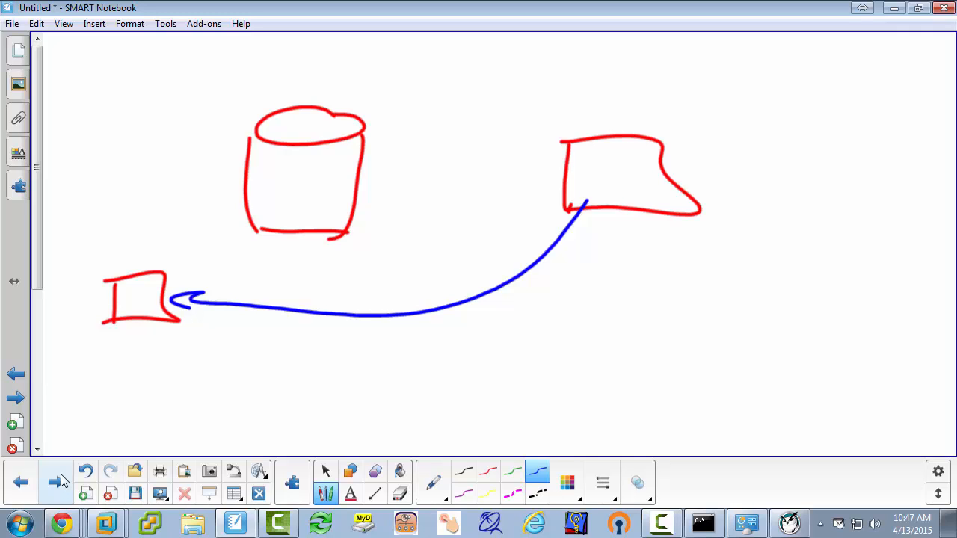
drag(212, 305, 380, 308)
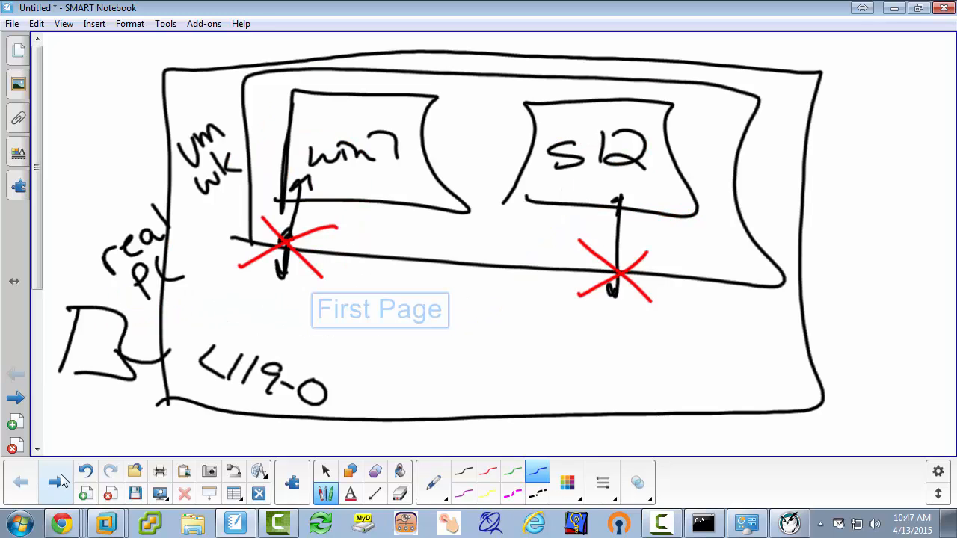
click(57, 481)
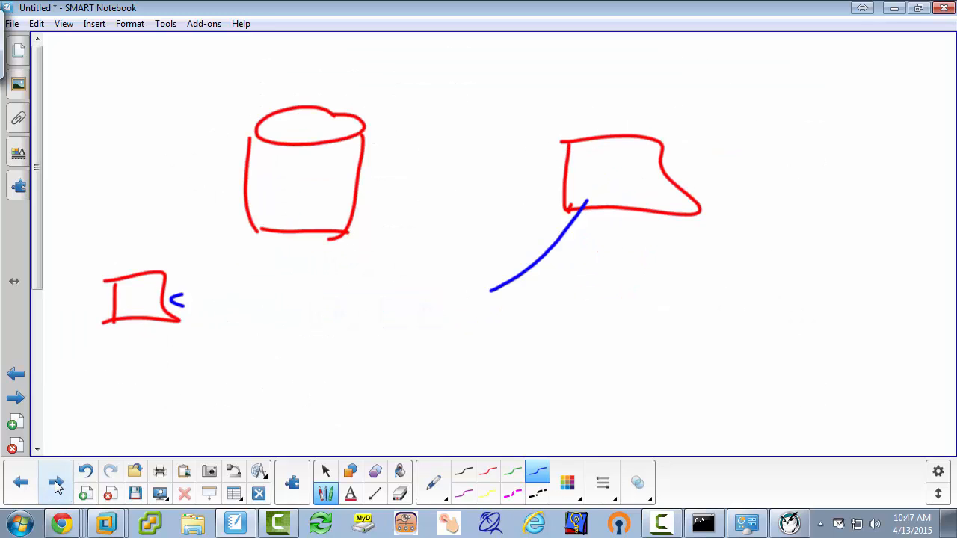
Step: Add a second red client box and draw blue arrows from both clients to the cylinder and from the cylinder to the printer
mouse_move(457, 302)
mouse_down()
mouse_move(578, 213)
mouse_move(486, 185)
mouse_move(326, 193)
mouse_move(361, 199)
mouse_up()
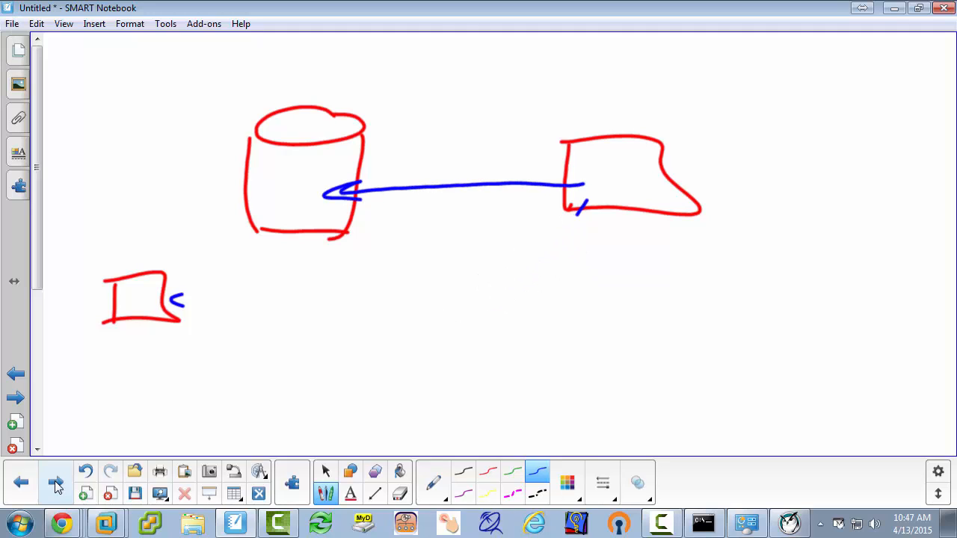
click(488, 471)
mouse_move(570, 258)
mouse_down()
mouse_move(570, 326)
mouse_move(664, 329)
mouse_move(576, 323)
mouse_up()
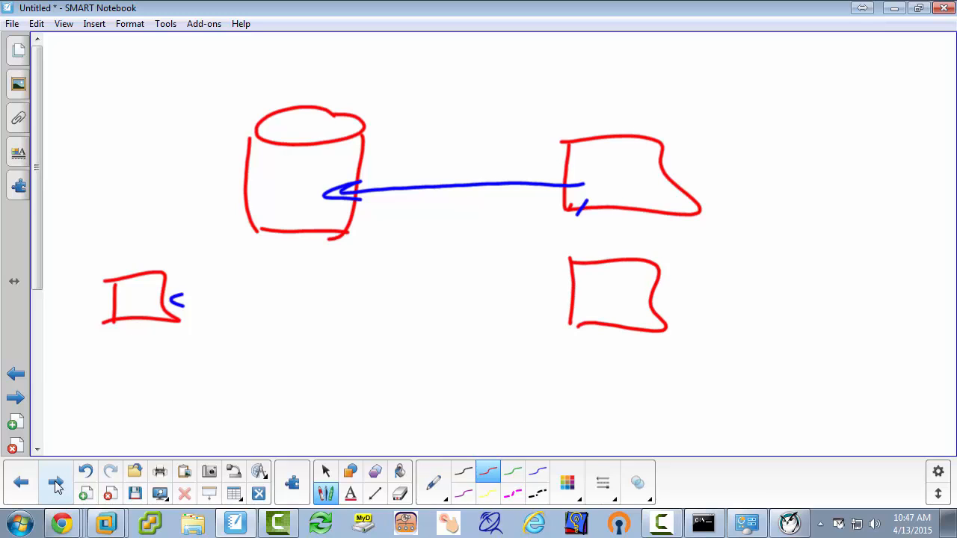
click(537, 471)
mouse_move(472, 257)
mouse_down()
mouse_move(571, 298)
mouse_move(348, 206)
mouse_move(370, 224)
mouse_up()
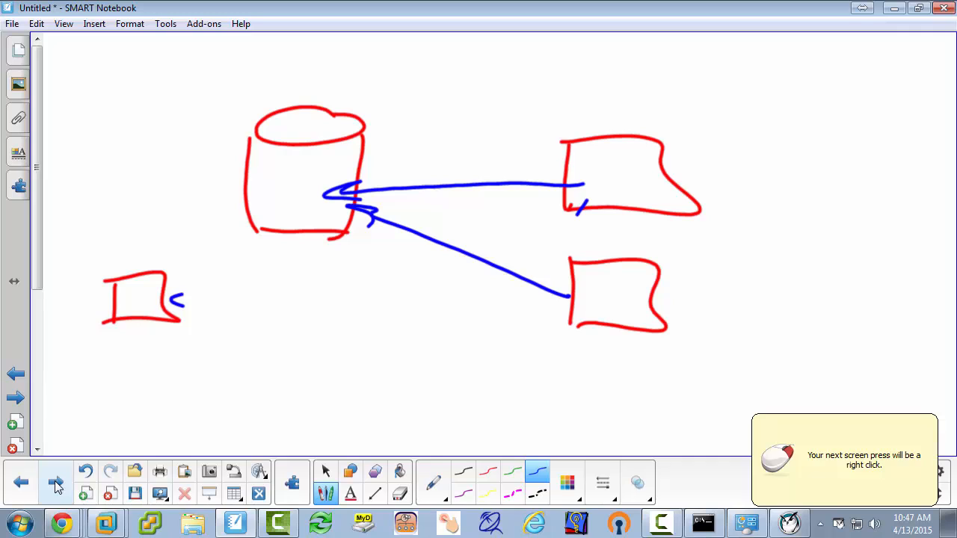
drag(273, 209, 187, 284)
drag(201, 263, 215, 279)
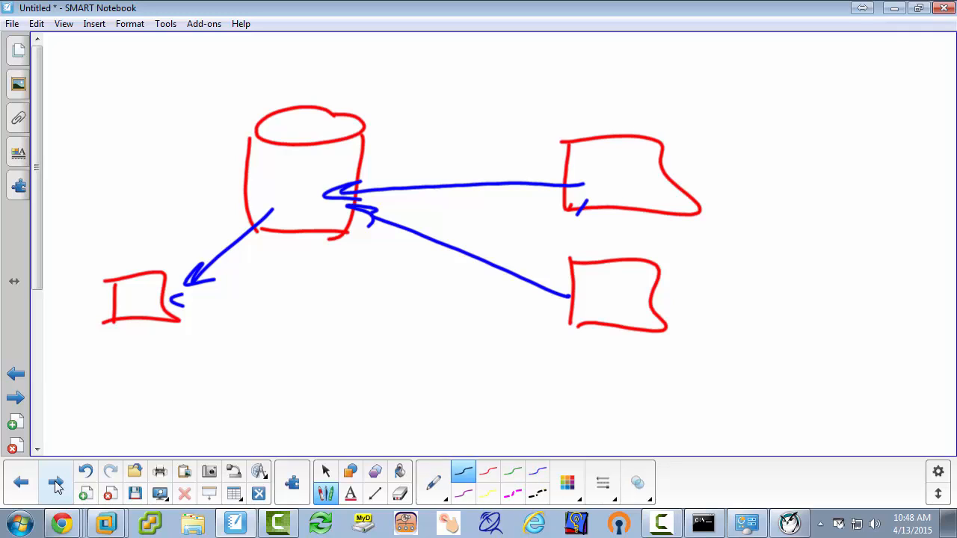
Step: Handwrite "Print Services" in black across the server cylinder
mouse_move(272, 152)
mouse_down()
mouse_move(280, 180)
mouse_move(263, 170)
mouse_up()
mouse_move(293, 155)
mouse_down()
mouse_move(297, 165)
mouse_move(307, 154)
mouse_up()
click(309, 147)
mouse_move(314, 154)
mouse_down()
mouse_move(317, 165)
mouse_move(346, 155)
mouse_up()
drag(333, 143, 360, 135)
mouse_move(298, 177)
mouse_down()
mouse_move(276, 199)
mouse_move(344, 165)
mouse_up()
drag(349, 167, 383, 154)
drag(386, 150, 404, 156)
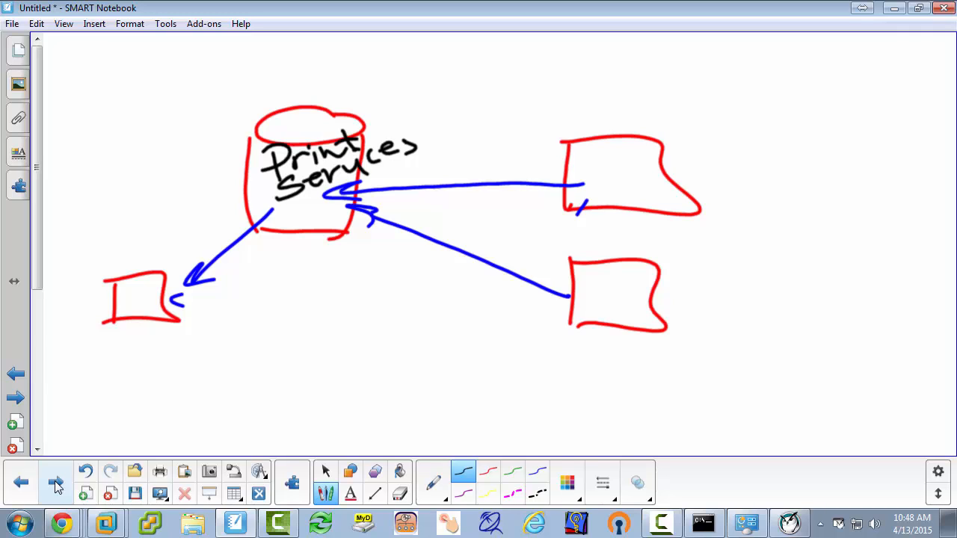
Step: Mark circled numbers 1 beside the cylinder, 2 beside the printer arrow and 3 above the upper client's arrow
drag(225, 152, 229, 173)
mouse_move(227, 147)
mouse_down()
mouse_move(243, 157)
mouse_move(229, 147)
mouse_up()
drag(174, 231, 197, 245)
mouse_move(193, 212)
mouse_down()
mouse_move(168, 251)
mouse_move(196, 212)
mouse_up()
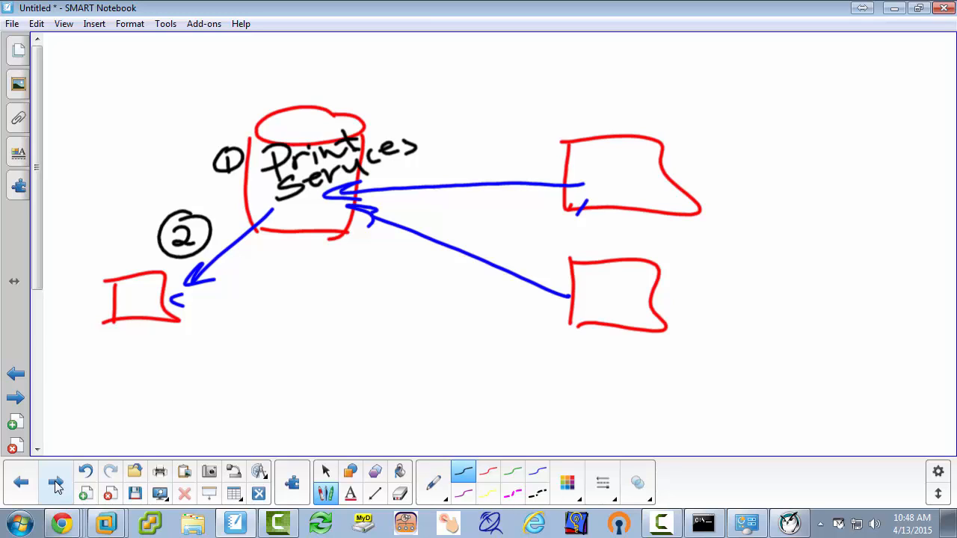
mouse_move(488, 144)
mouse_down()
mouse_move(501, 152)
mouse_move(486, 159)
mouse_up()
mouse_move(498, 133)
mouse_down()
mouse_move(475, 159)
mouse_move(495, 139)
mouse_up()
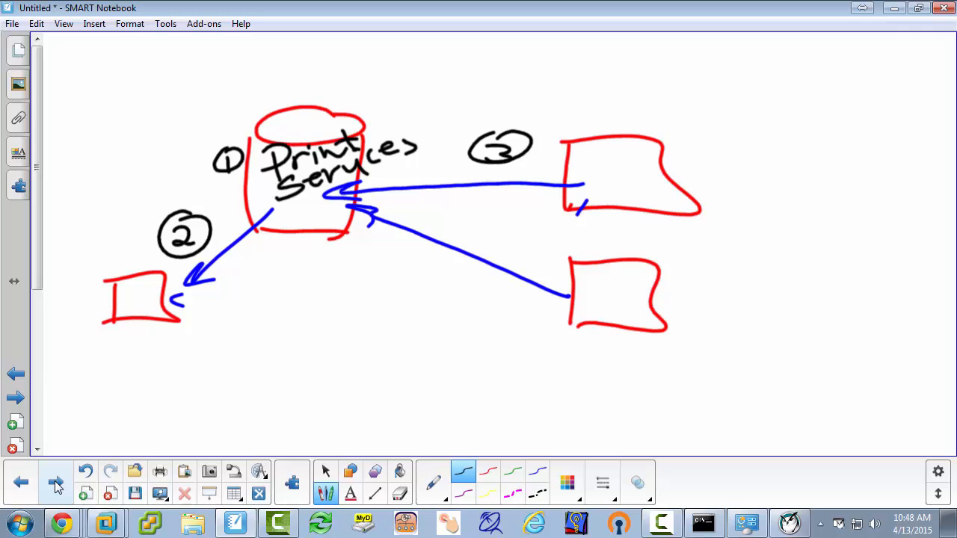
Step: Draw a small green square inside the upper client box and move it into the printer box
click(513, 471)
drag(612, 159, 615, 183)
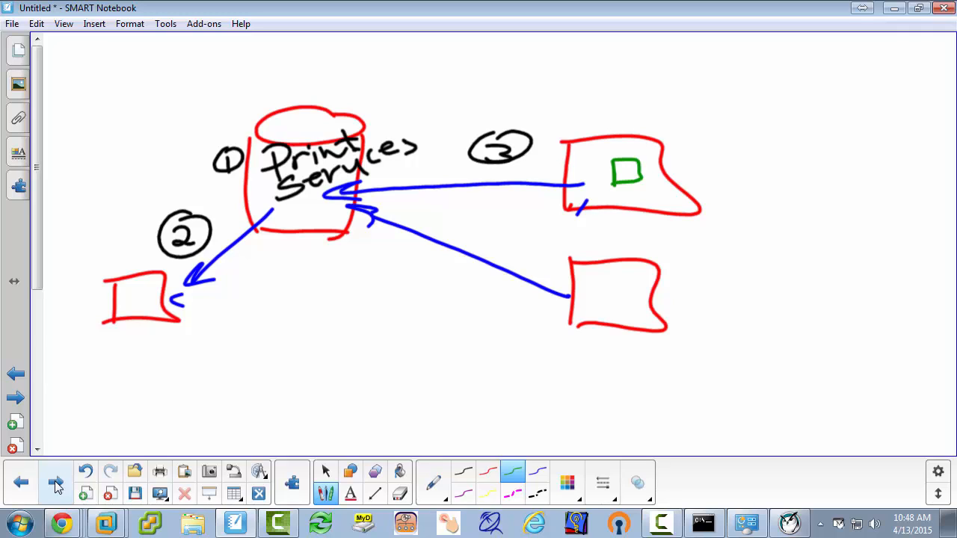
click(626, 172)
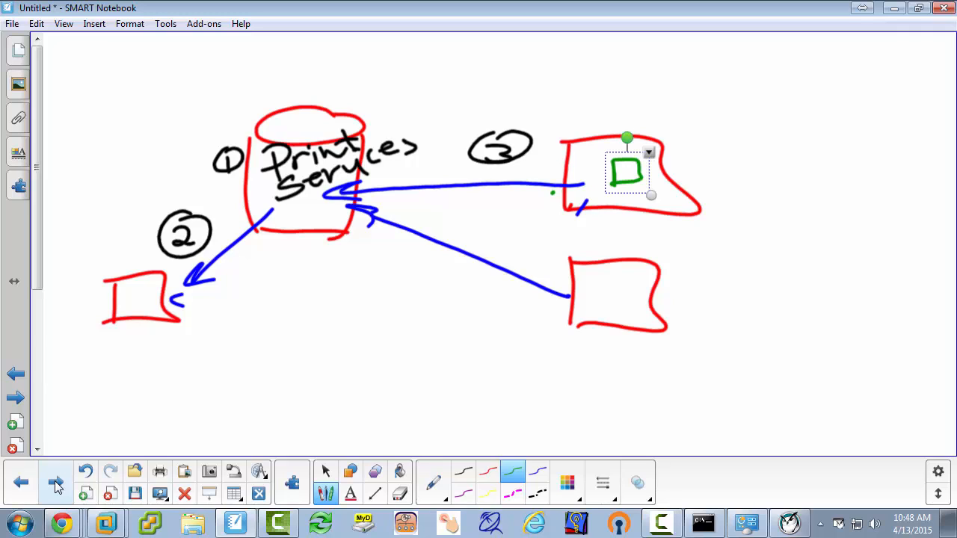
drag(626, 172, 137, 299)
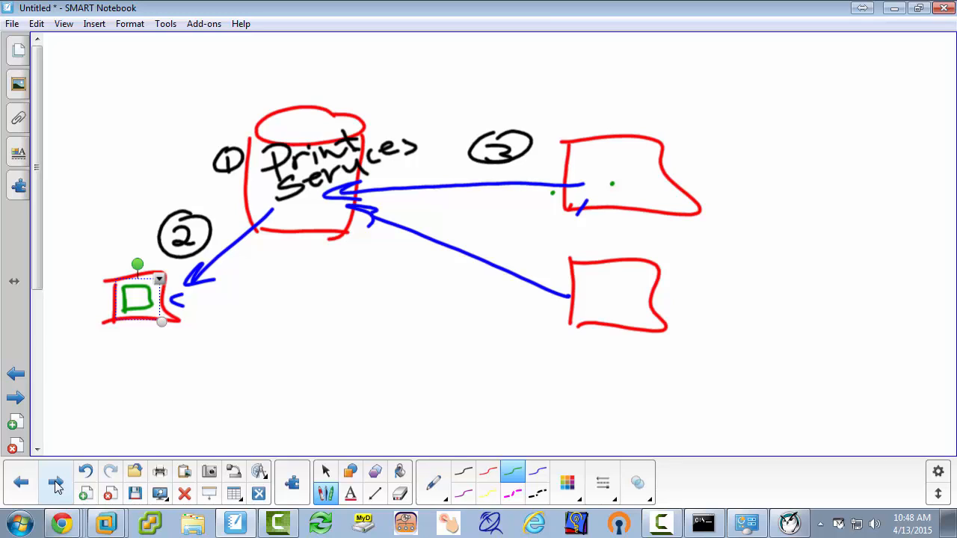
Step: Circle the server and both clients in black, label that network 192.168.118.0, and circle the printer box separately
mouse_move(222, 169)
mouse_down()
mouse_move(336, 341)
mouse_move(737, 345)
mouse_move(589, 45)
mouse_move(222, 112)
mouse_move(247, 227)
mouse_up()
mouse_move(202, 67)
mouse_down()
mouse_move(198, 108)
mouse_move(208, 81)
mouse_move(223, 92)
mouse_up()
mouse_move(220, 70)
mouse_down()
mouse_move(241, 66)
mouse_move(246, 83)
mouse_up()
click(251, 71)
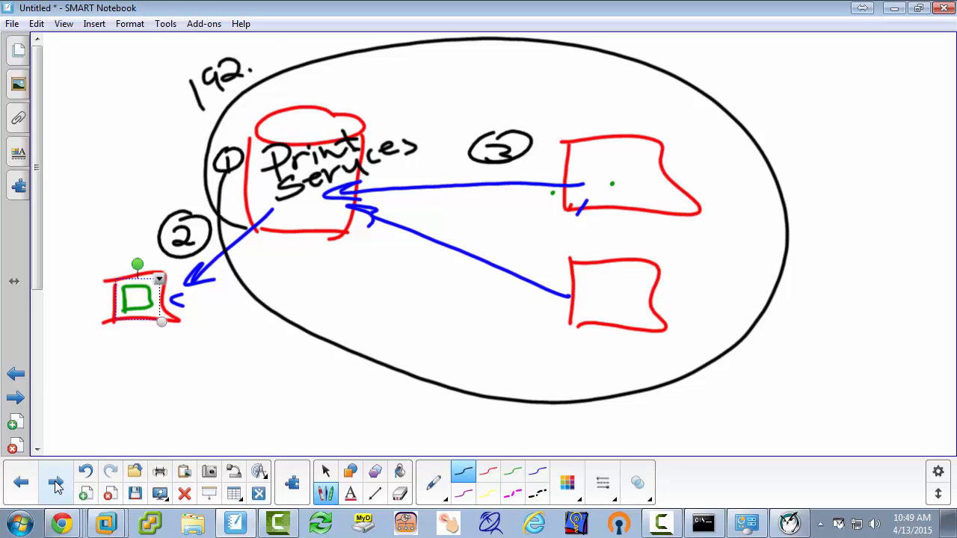
drag(264, 41, 269, 66)
drag(284, 40, 284, 57)
mouse_move(308, 43)
mouse_down()
mouse_move(301, 57)
mouse_move(308, 44)
mouse_move(335, 58)
mouse_up()
click(322, 55)
mouse_move(347, 41)
mouse_down()
mouse_move(343, 56)
mouse_move(353, 59)
mouse_move(404, 47)
mouse_up()
click(379, 53)
mouse_move(110, 169)
mouse_down()
mouse_move(217, 196)
mouse_move(214, 357)
mouse_move(188, 184)
mouse_up()
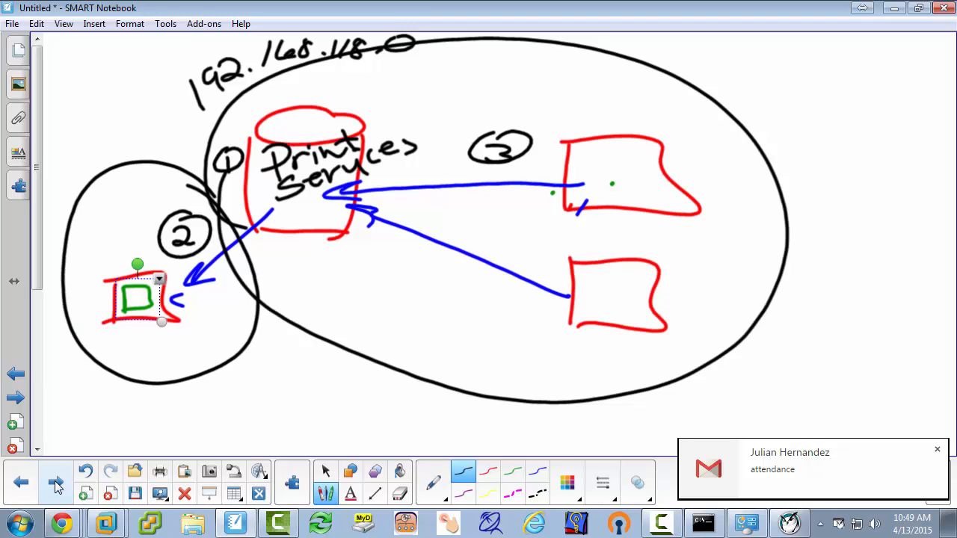
Step: Handwrite the network address 172.16.192.0 in black above the circle around the printer box
drag(63, 142, 63, 164)
mouse_move(67, 137)
mouse_down()
mouse_move(82, 139)
mouse_move(78, 161)
mouse_up()
mouse_move(88, 134)
mouse_down()
mouse_move(105, 150)
mouse_move(178, 147)
mouse_up()
click(112, 144)
click(149, 140)
mouse_move(184, 128)
mouse_down()
mouse_move(198, 142)
mouse_move(209, 128)
mouse_up()
click(200, 142)
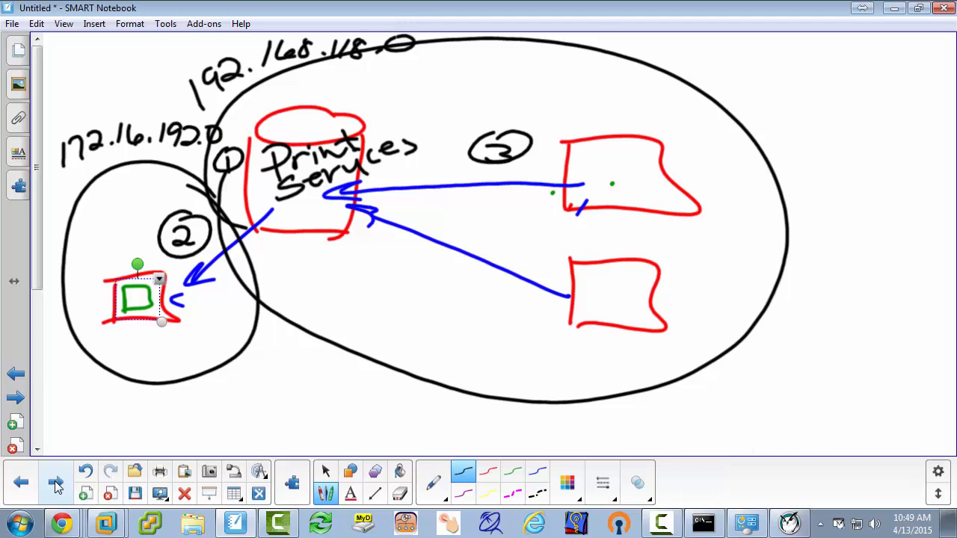
mouse_move(139, 147)
mouse_down()
mouse_move(135, 166)
mouse_move(148, 167)
mouse_up()
drag(257, 76, 254, 100)
drag(250, 89, 263, 96)
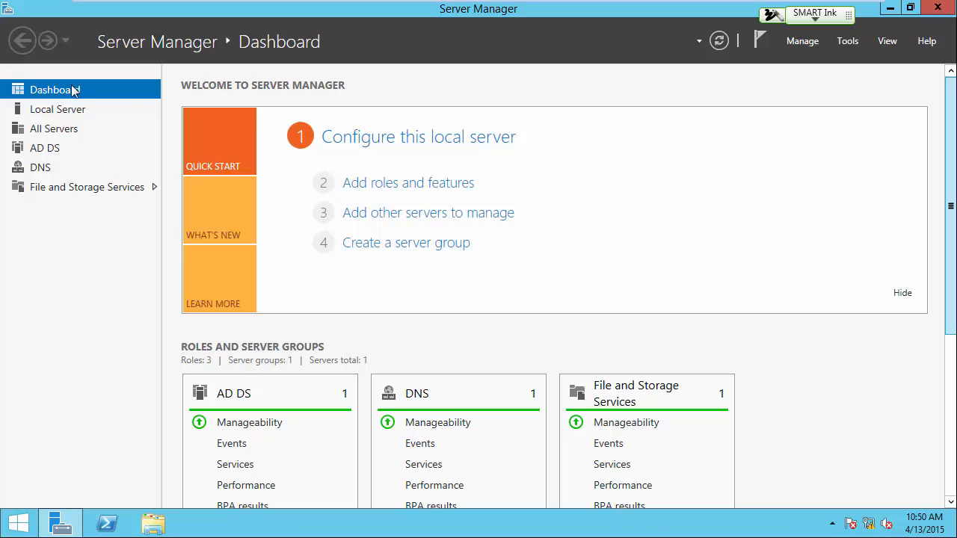
Step: Start adding roles and features with a role-based or feature-based installation on srv12-2.gopa.com
click(382, 191)
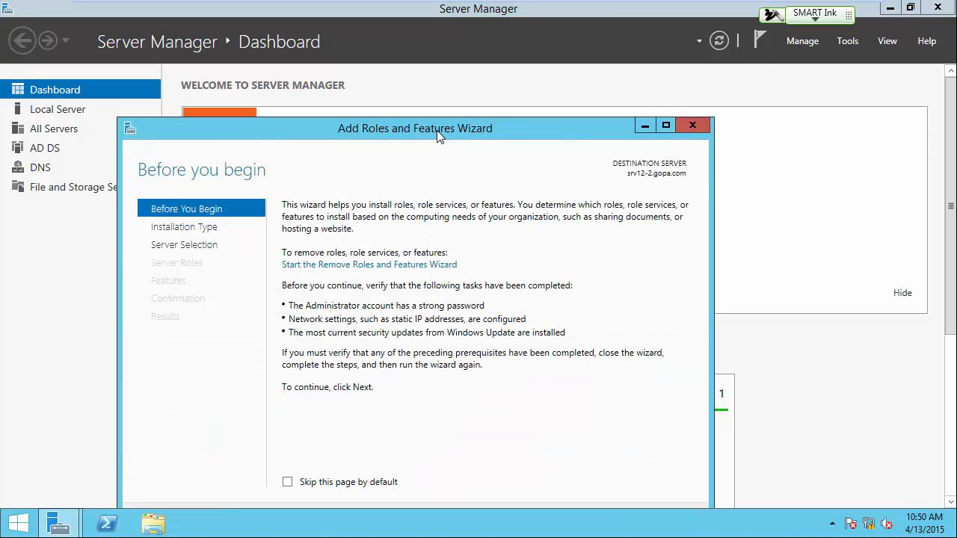
drag(439, 131, 483, 56)
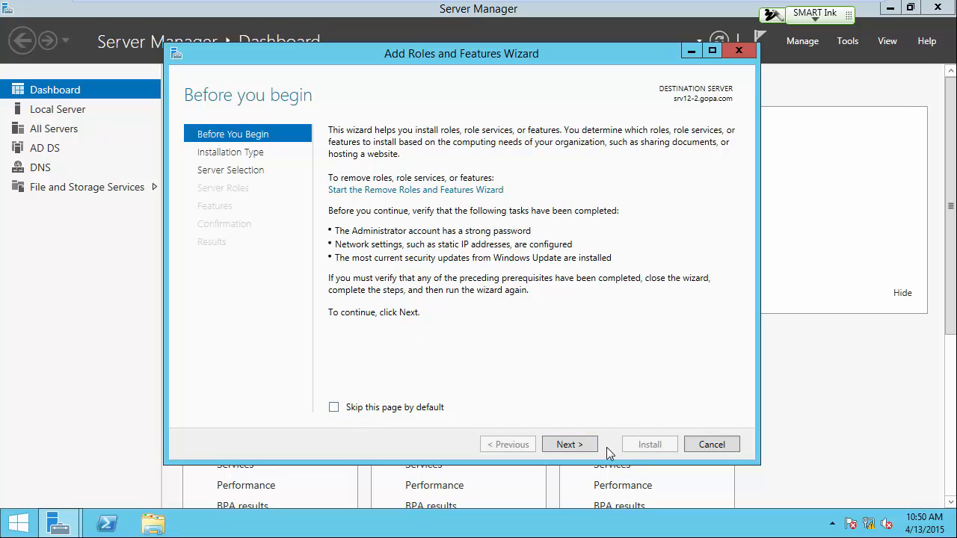
click(579, 452)
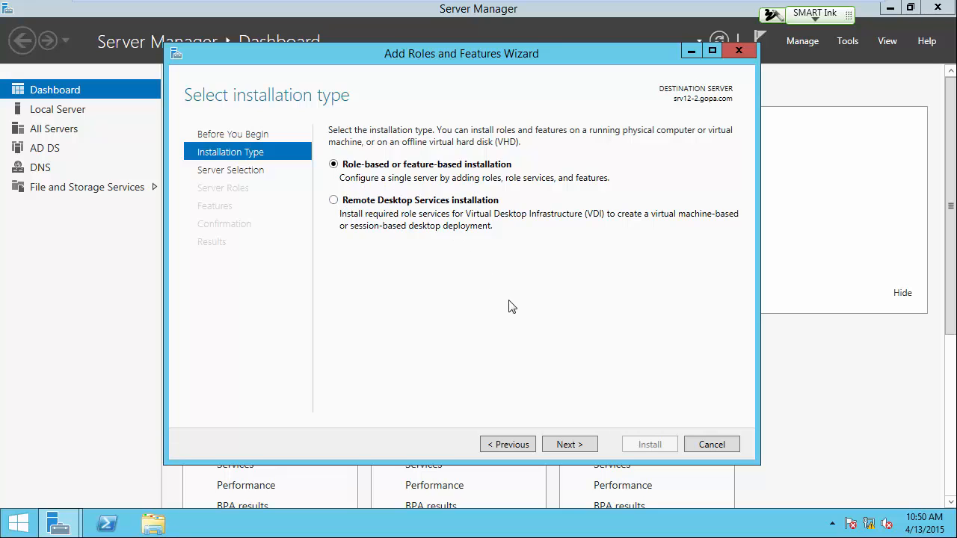
click(567, 444)
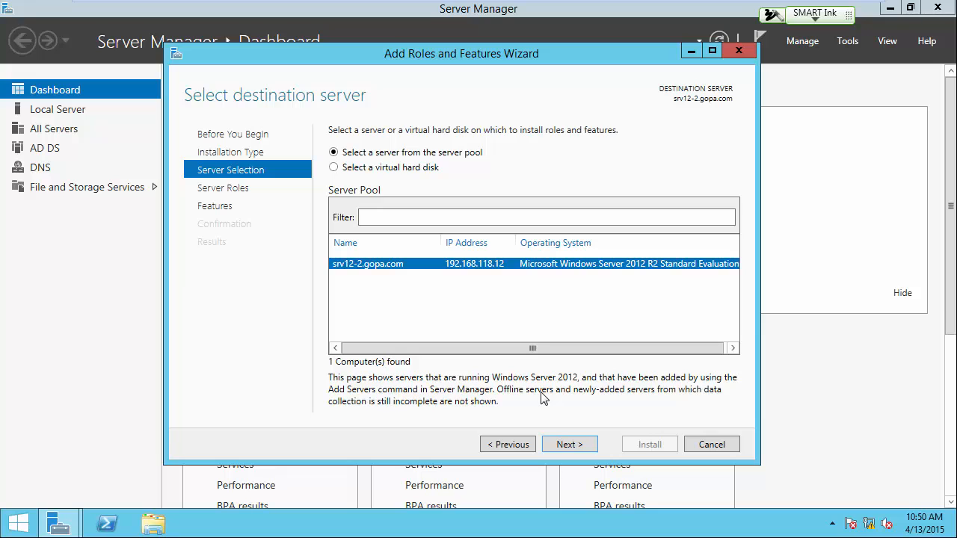
click(561, 445)
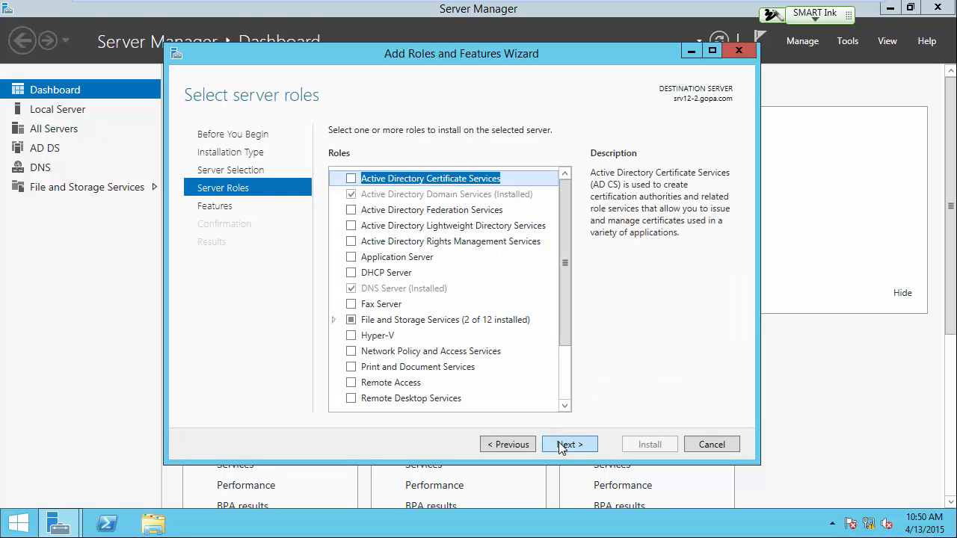
Step: Select the Print and Document Services role with its required management tools, and continue to its role services without extra features
click(349, 367)
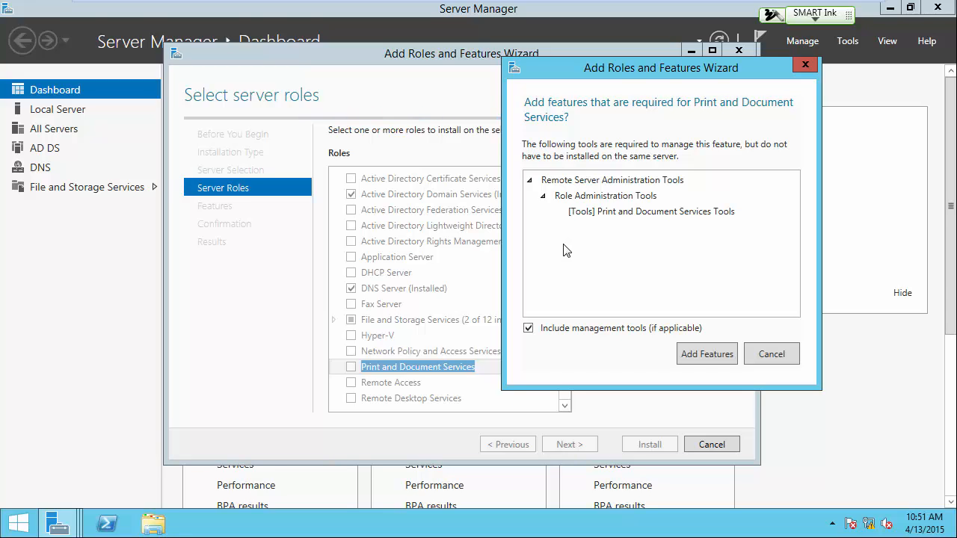
click(703, 356)
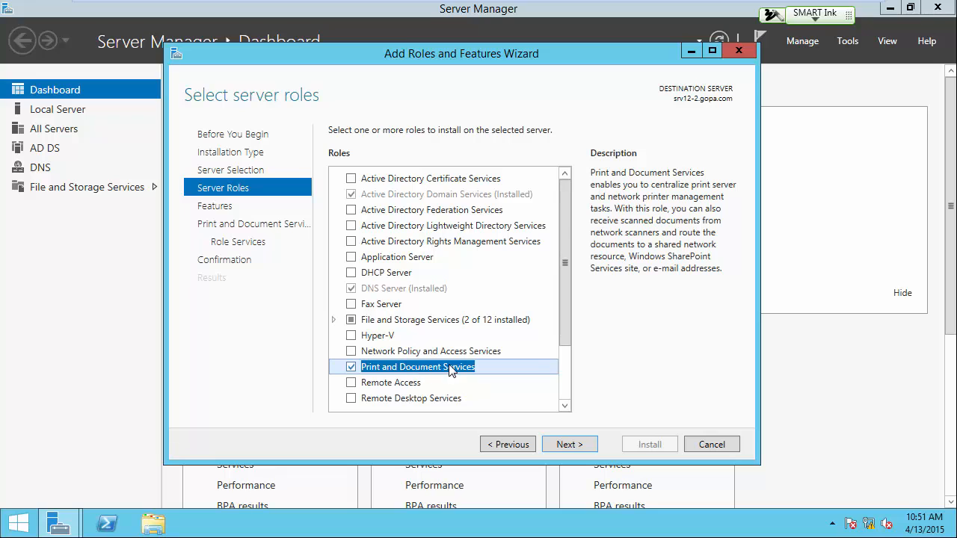
click(571, 446)
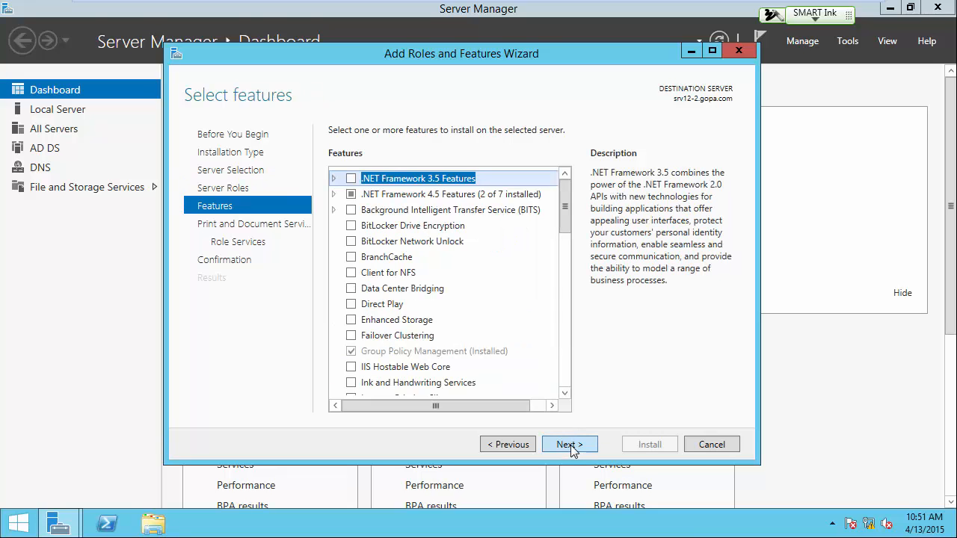
click(570, 445)
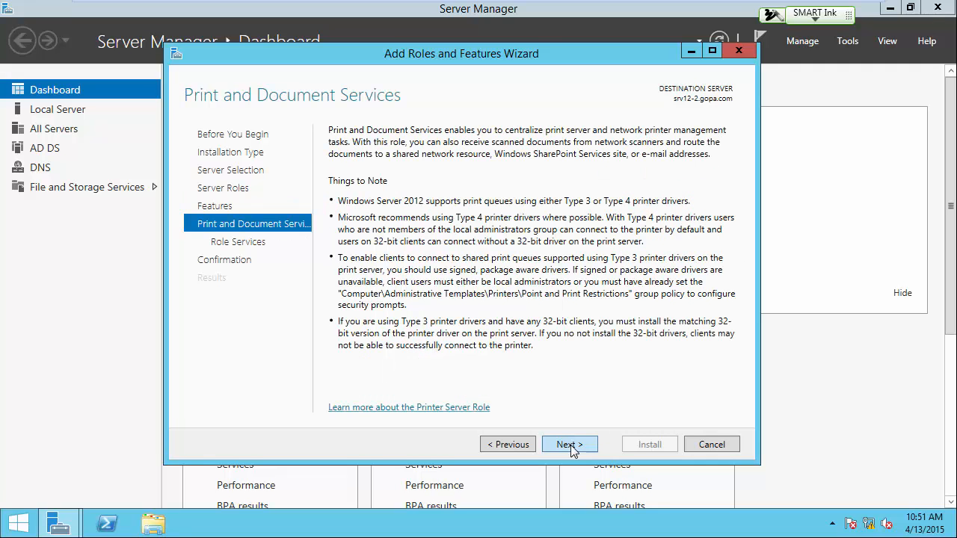
click(571, 445)
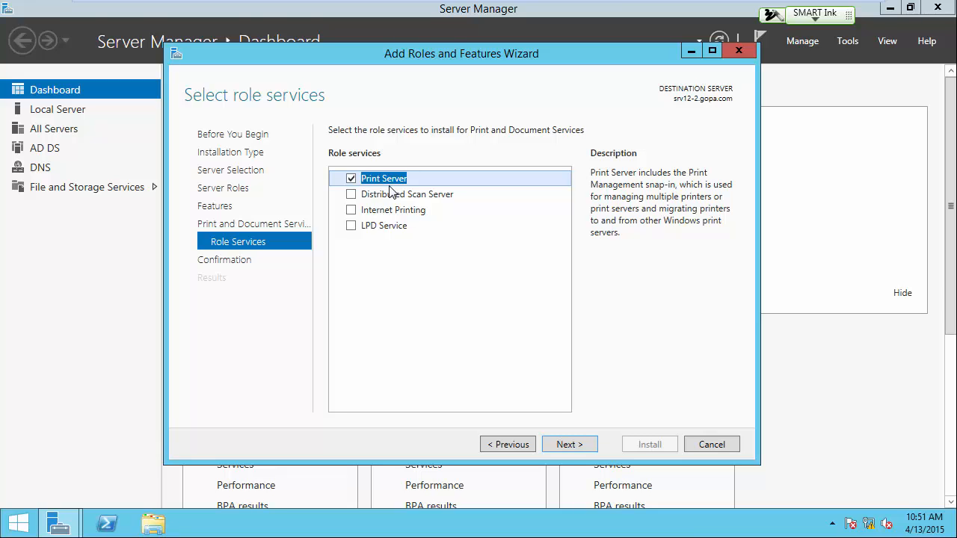
Step: Install the Print Server role service with automatic restart of the destination server allowed, and close the wizard
click(569, 444)
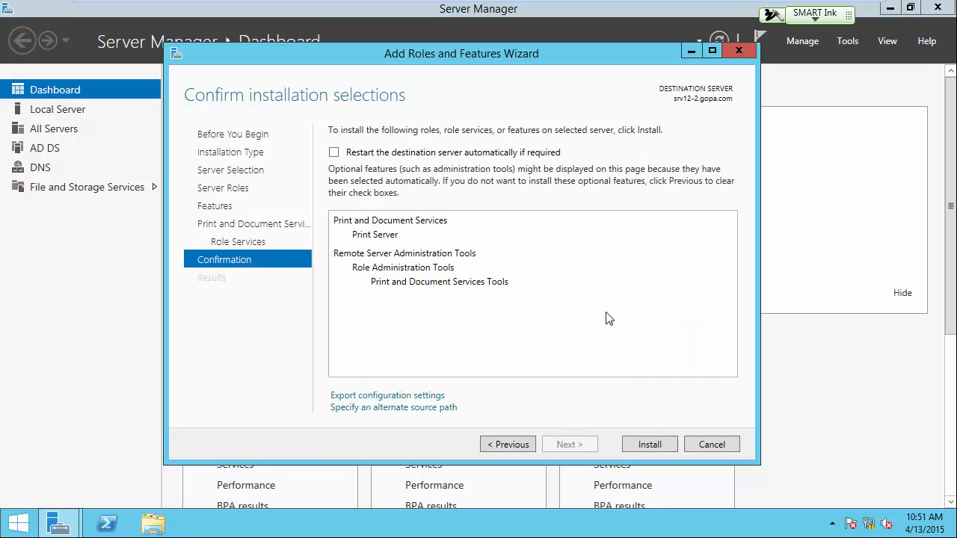
click(334, 152)
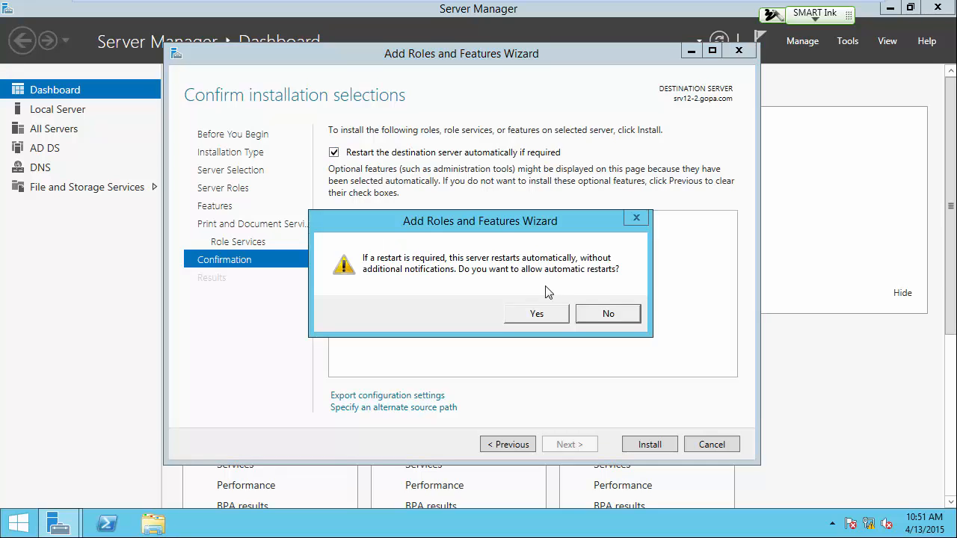
click(540, 314)
click(650, 444)
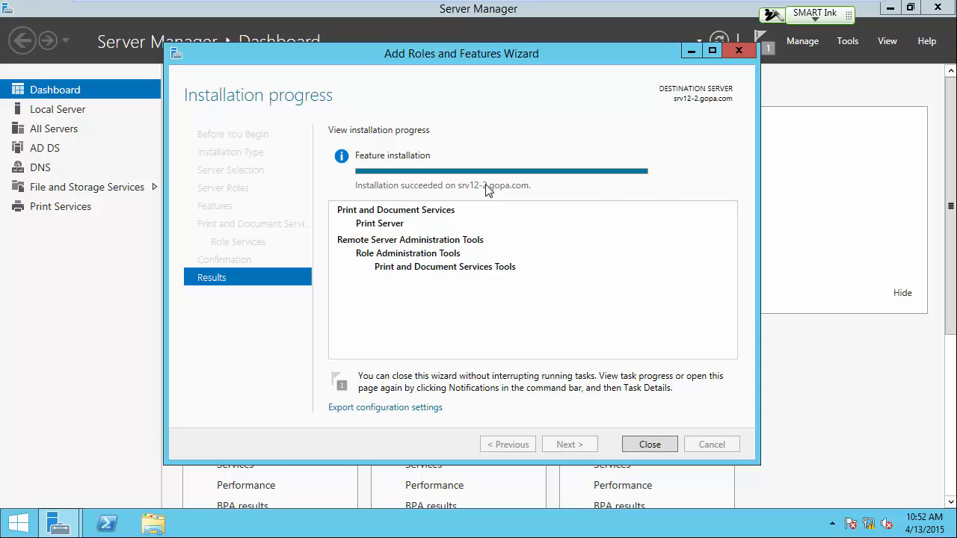
click(657, 447)
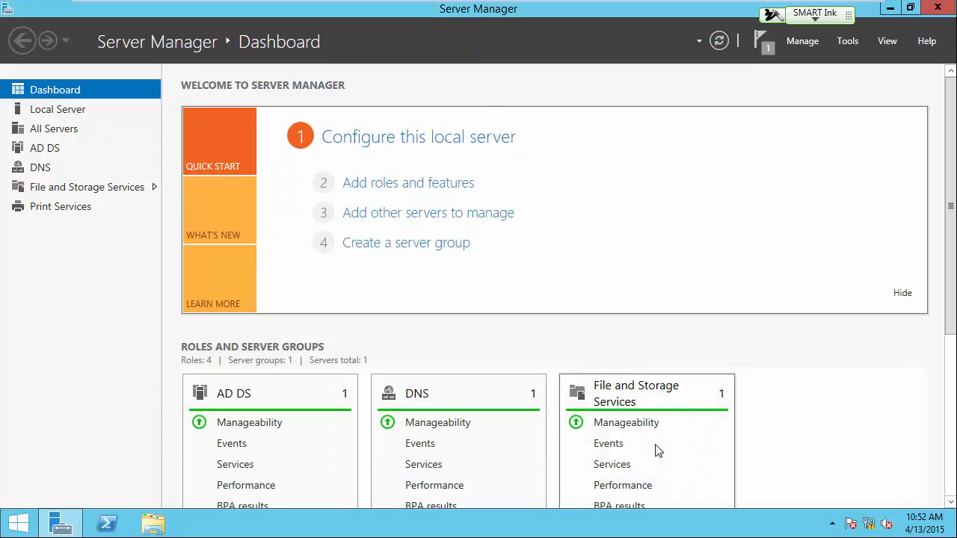
Step: View the Print Services server page and open the Print Management console
click(66, 214)
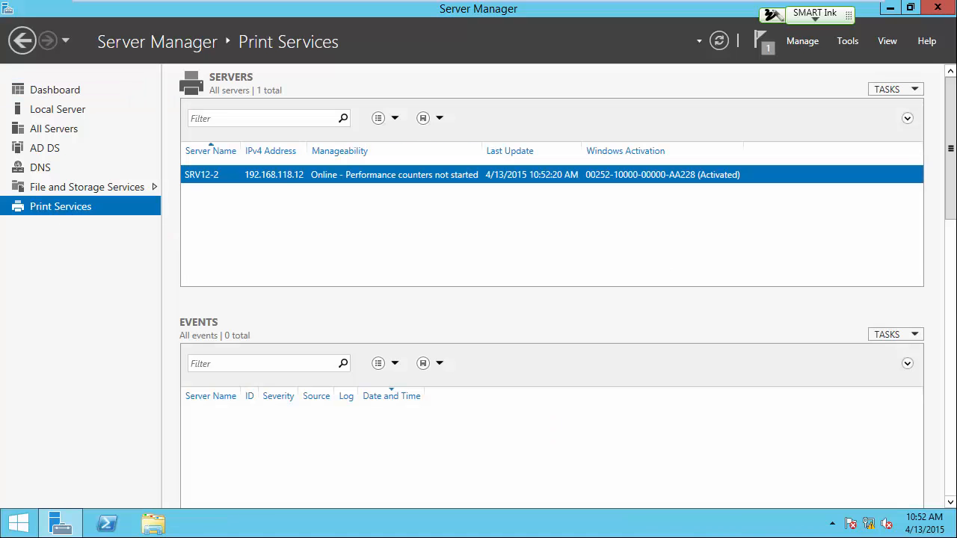
click(848, 44)
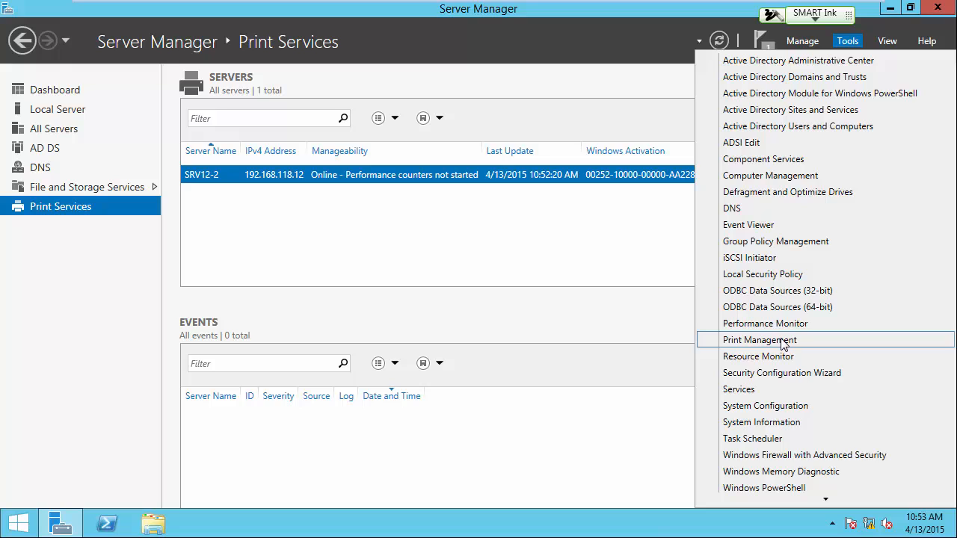
click(759, 340)
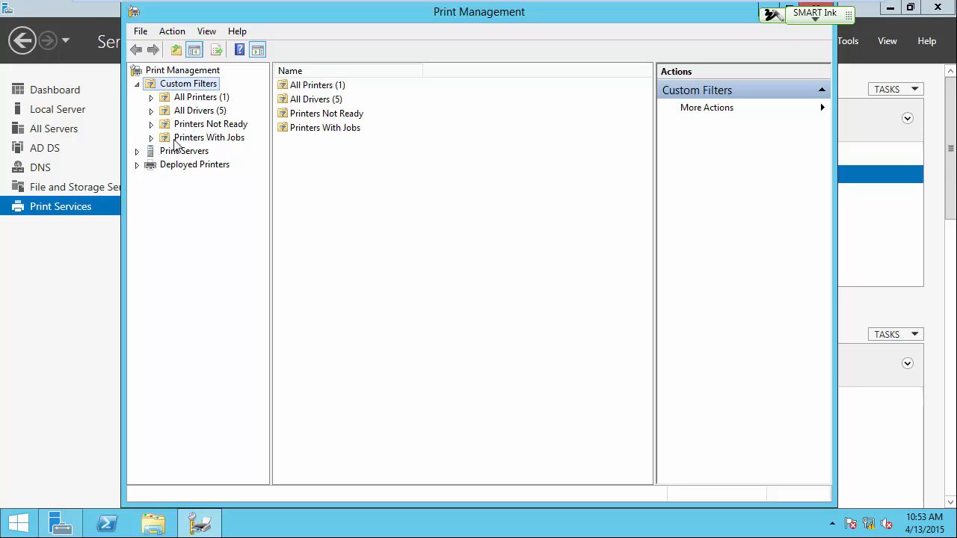
Step: Expand the local print server srv12-2, examine its drivers and printers, and widen the Driver Name column
click(137, 151)
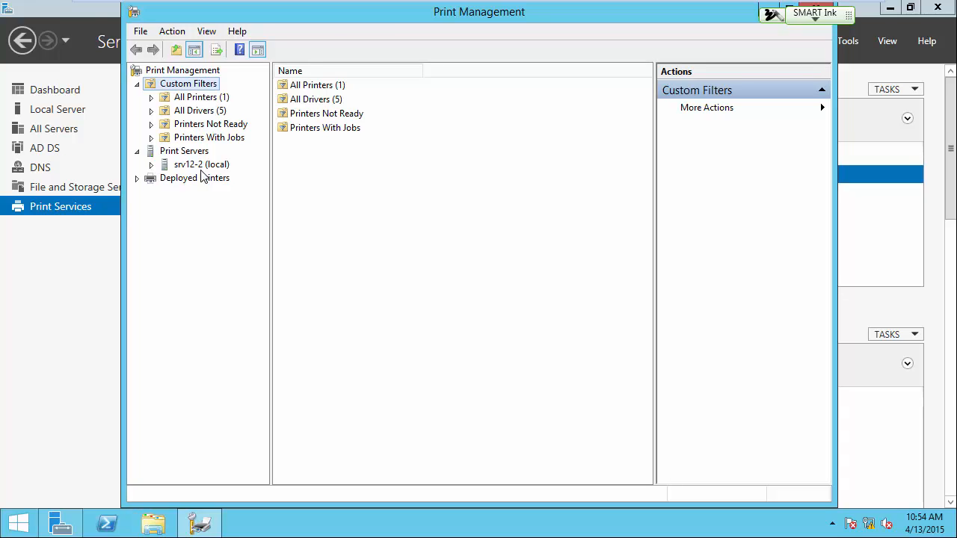
click(151, 165)
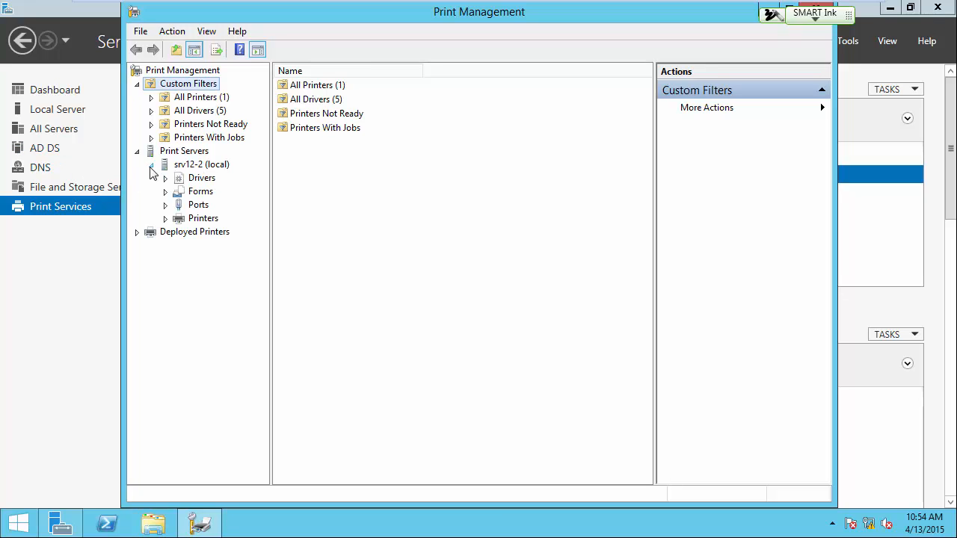
click(201, 181)
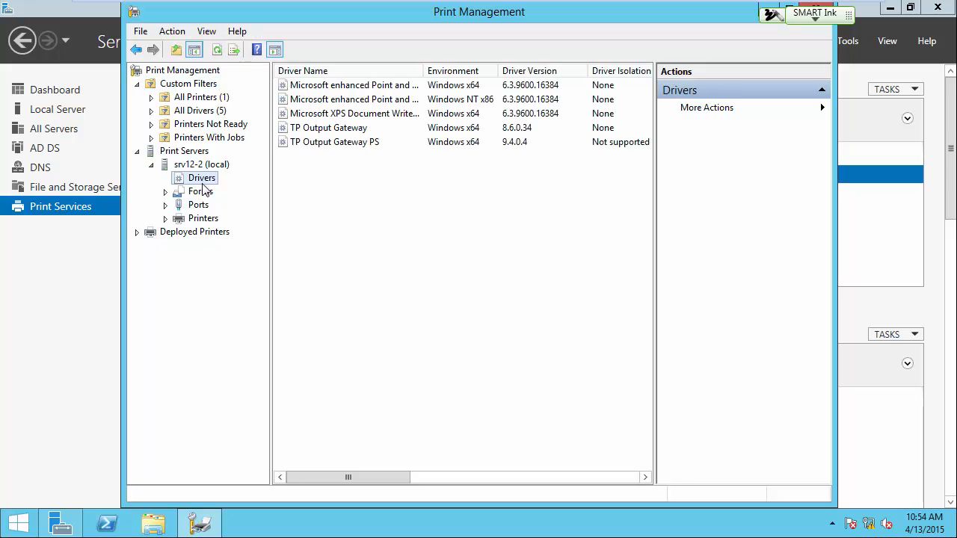
click(204, 221)
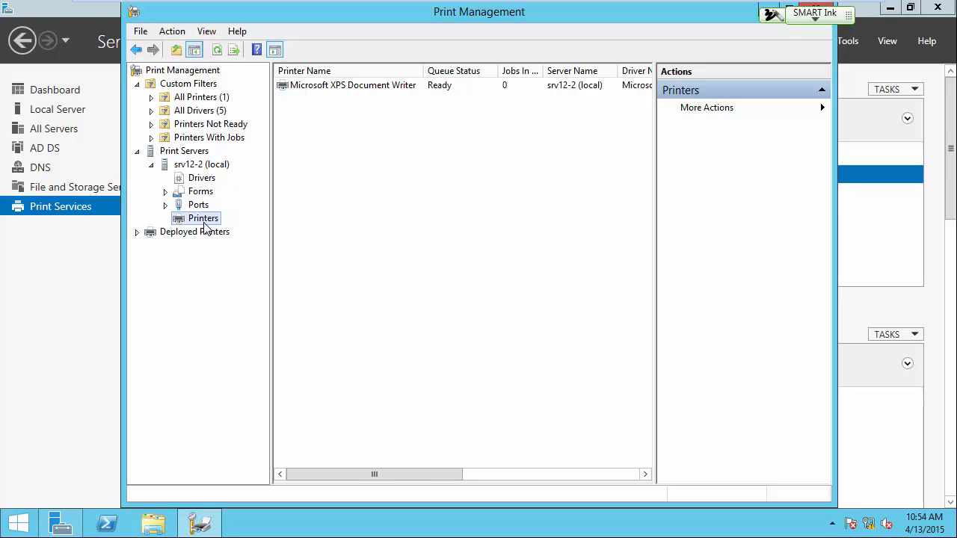
click(202, 182)
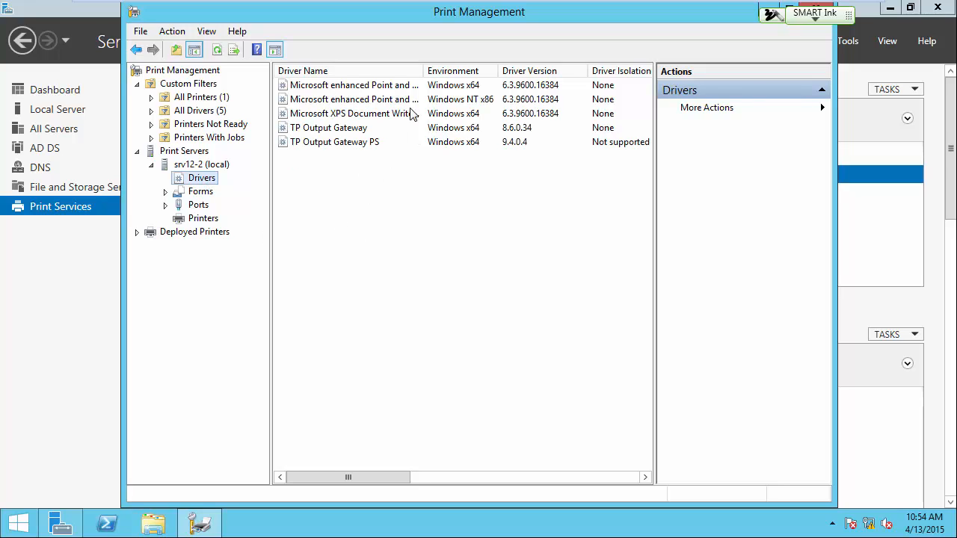
drag(424, 72, 480, 72)
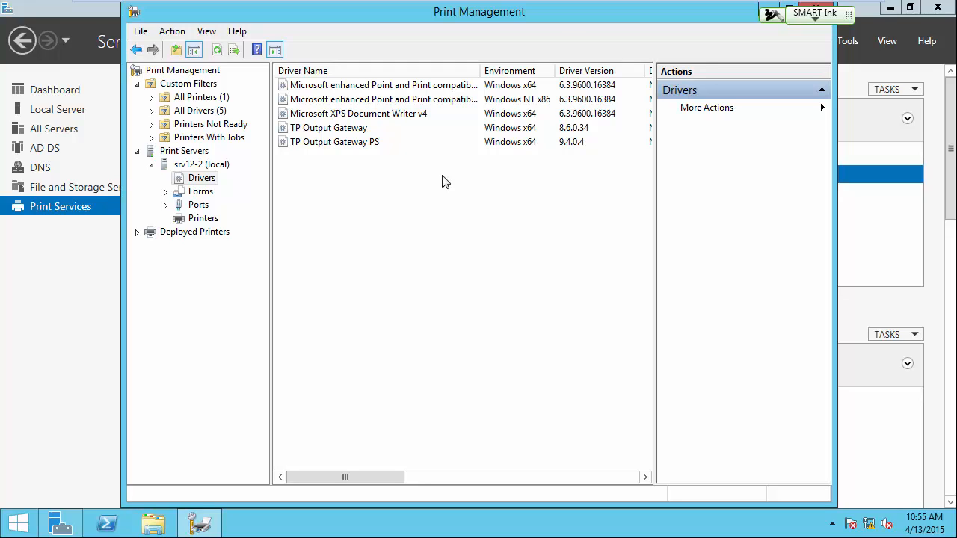
Step: Start adding a printer driver to srv12-2 for x64 processors
right_click(332, 194)
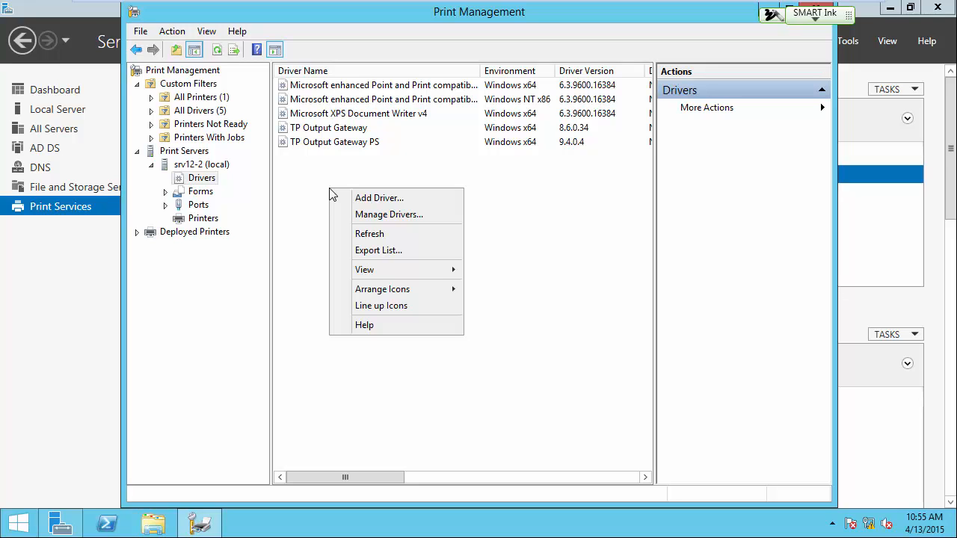
click(369, 200)
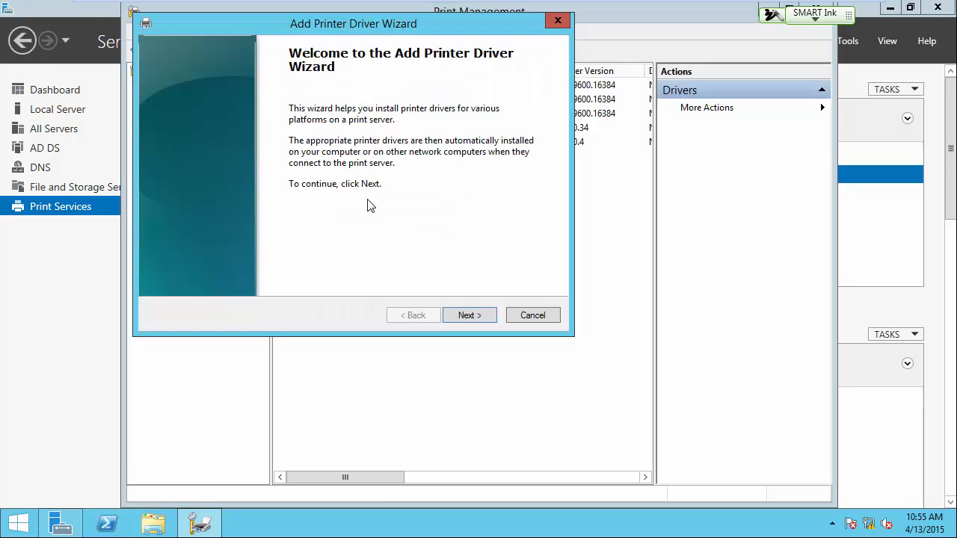
click(468, 316)
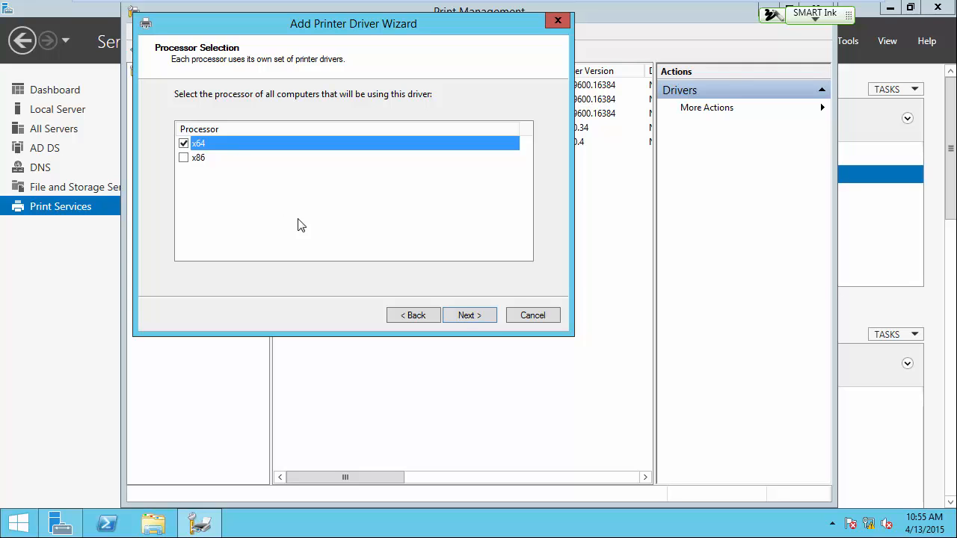
click(463, 315)
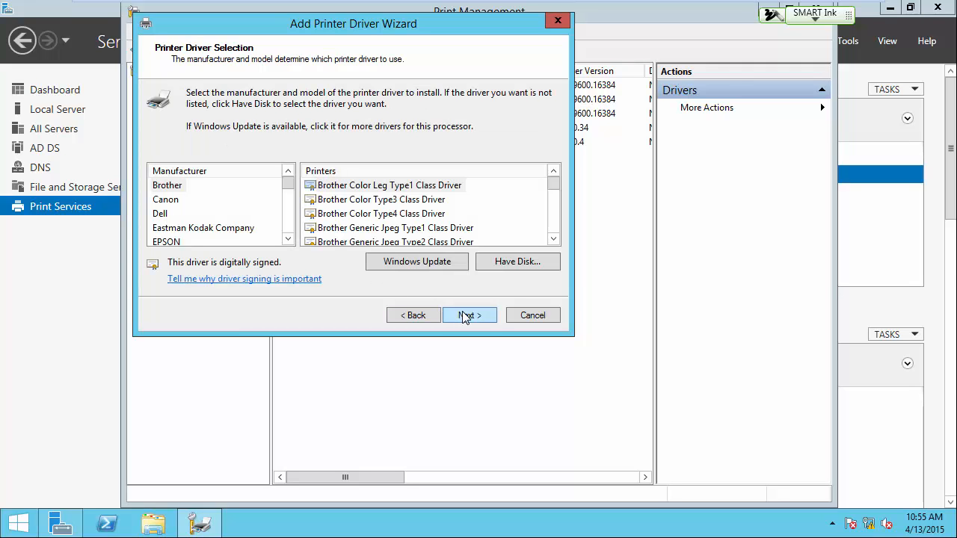
Step: Choose HP as the manufacturer and select the HP LaserJet 4200/4300 PCL6 Class Driver
drag(288, 240, 288, 240)
click(164, 199)
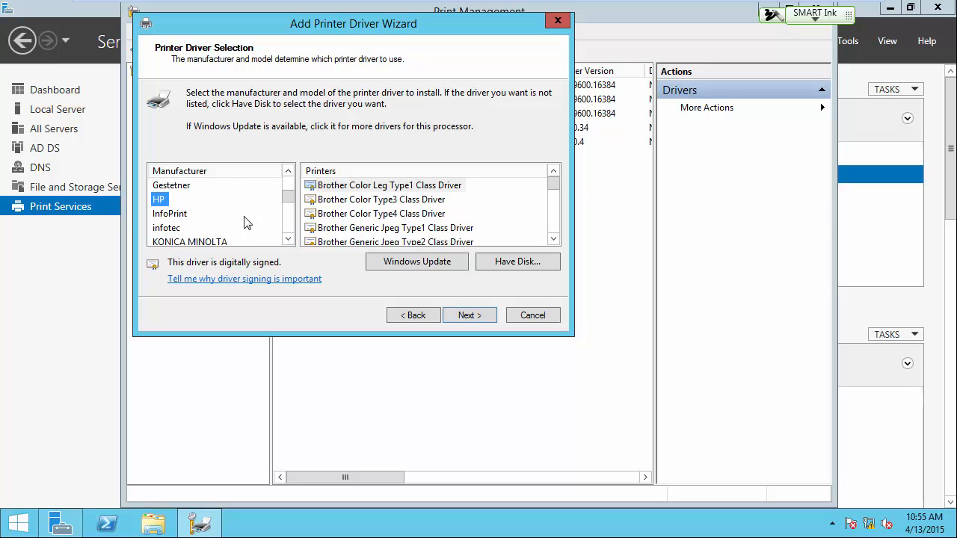
drag(554, 196, 554, 196)
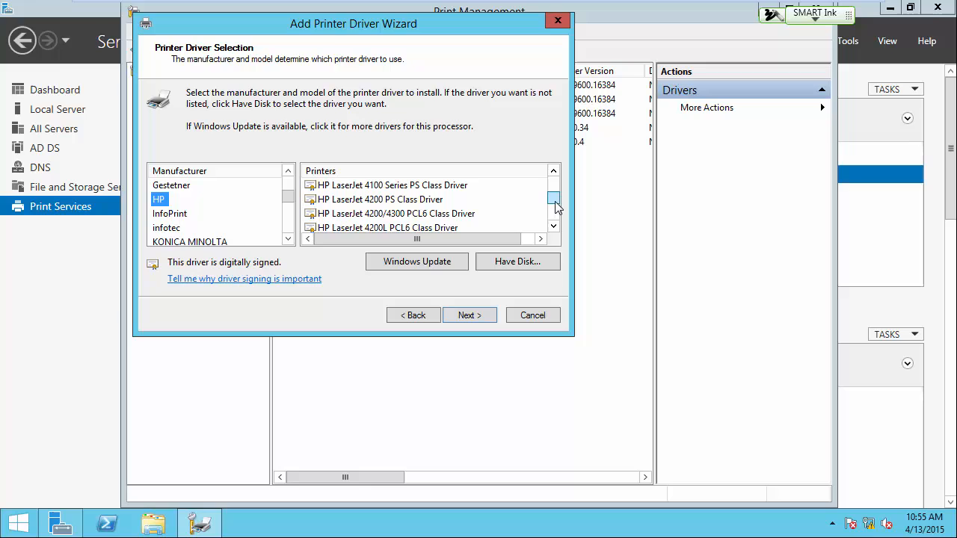
click(405, 215)
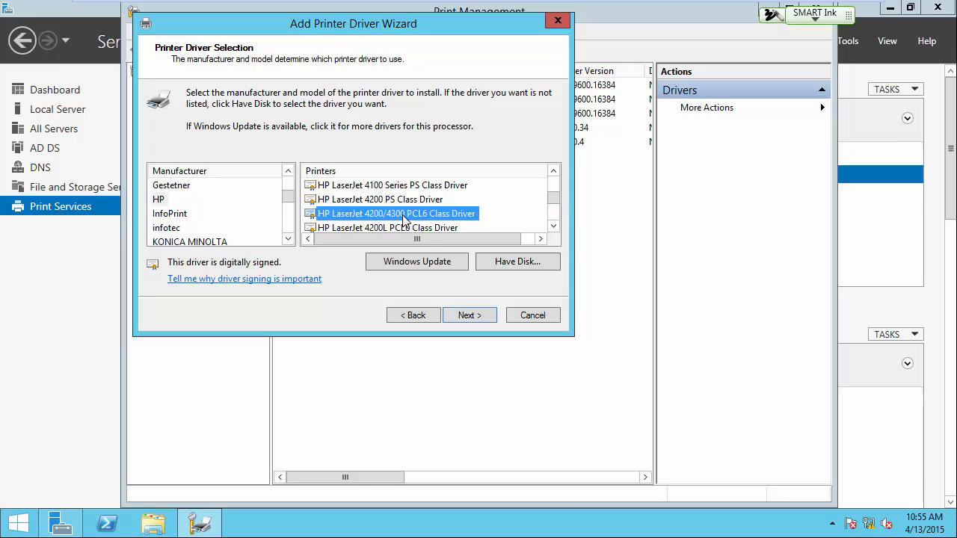
click(553, 171)
click(554, 171)
click(553, 171)
click(554, 171)
click(553, 171)
click(553, 172)
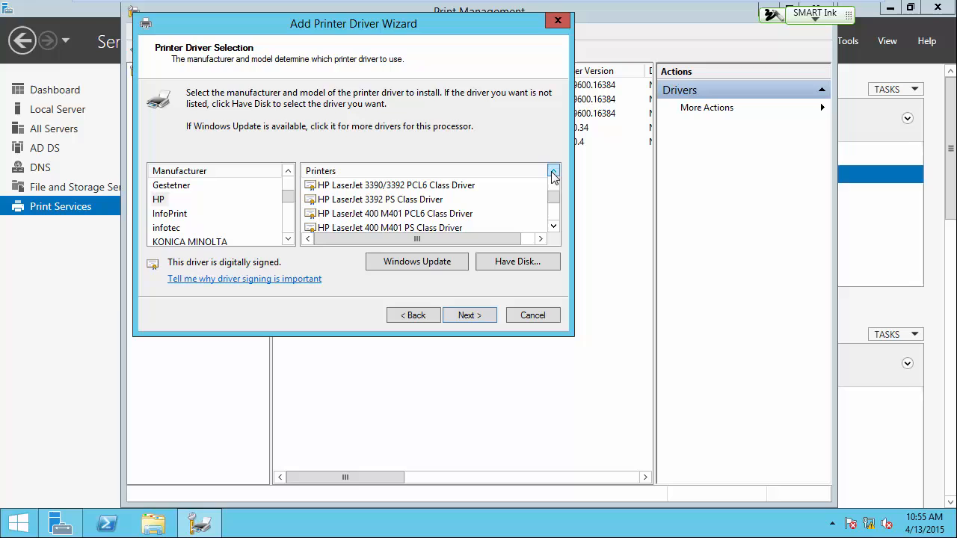
click(553, 226)
click(553, 226)
click(553, 226)
click(553, 226)
click(553, 227)
click(554, 227)
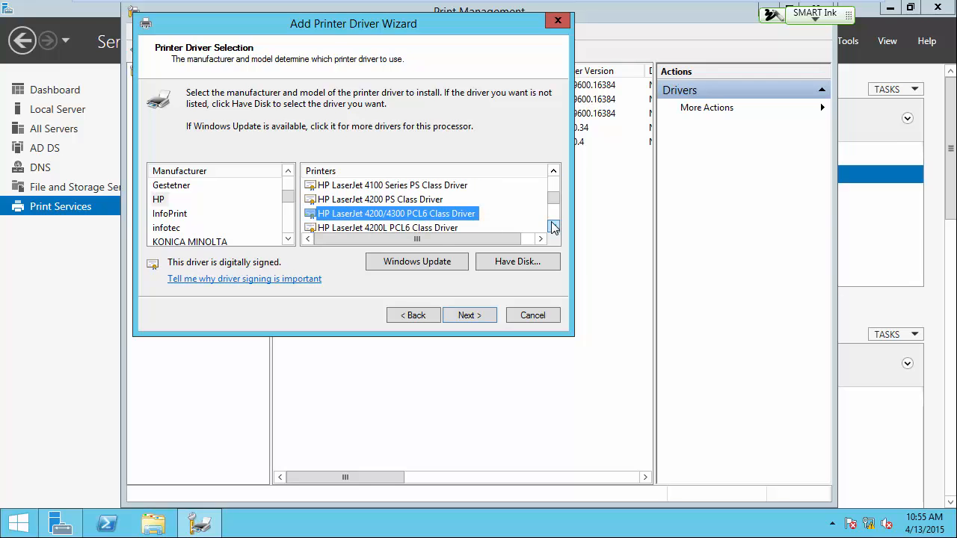
click(554, 226)
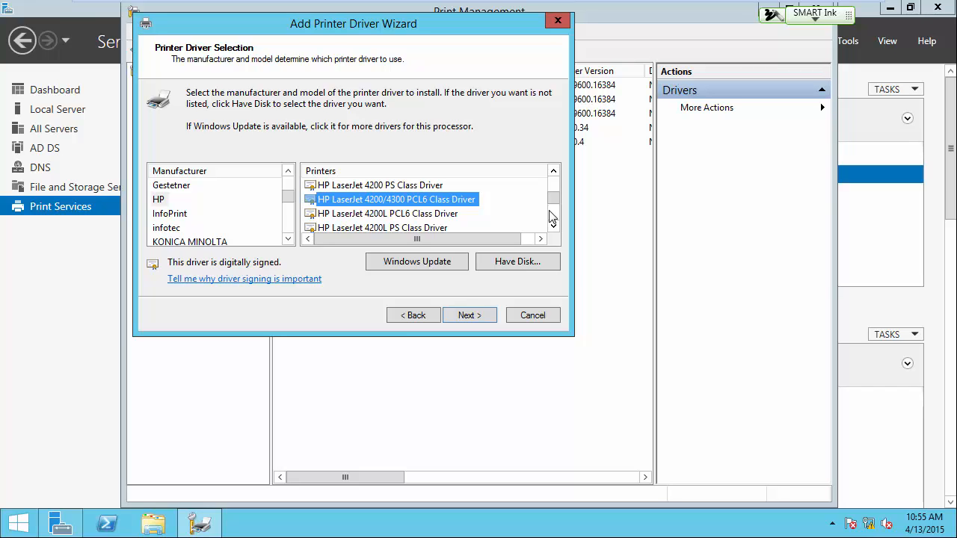
Step: Select the HP LaserJet 4100 Series PS Class Driver instead and finish installing it on srv12-2
click(553, 172)
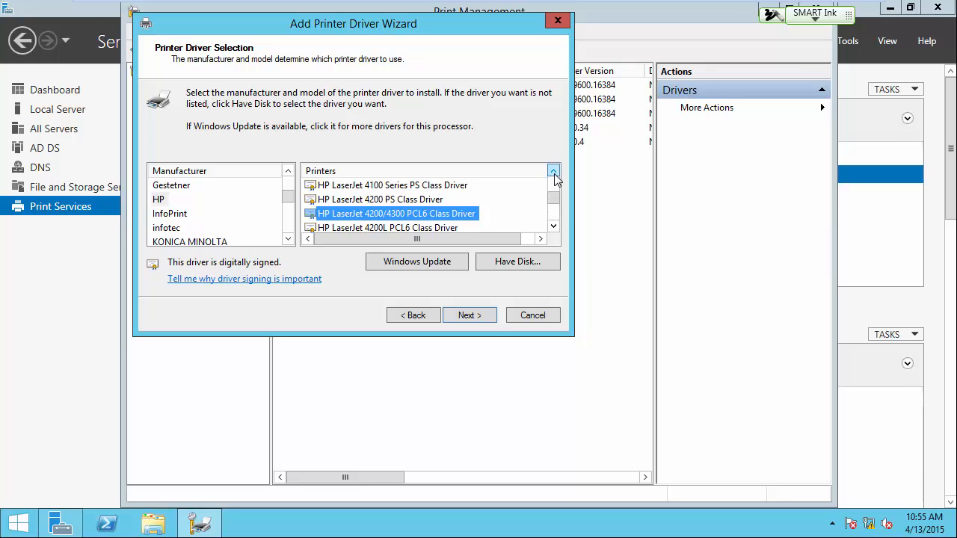
click(554, 171)
click(409, 201)
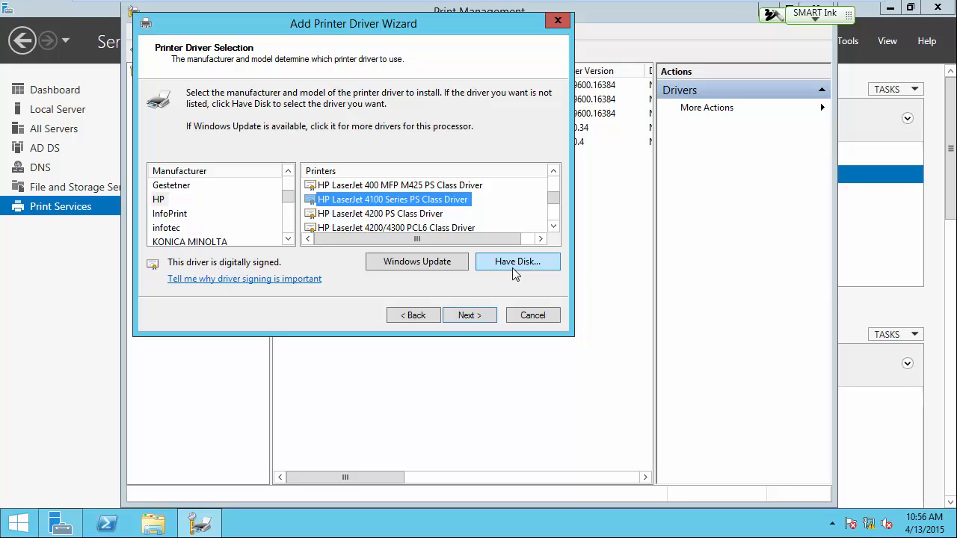
click(481, 314)
click(480, 315)
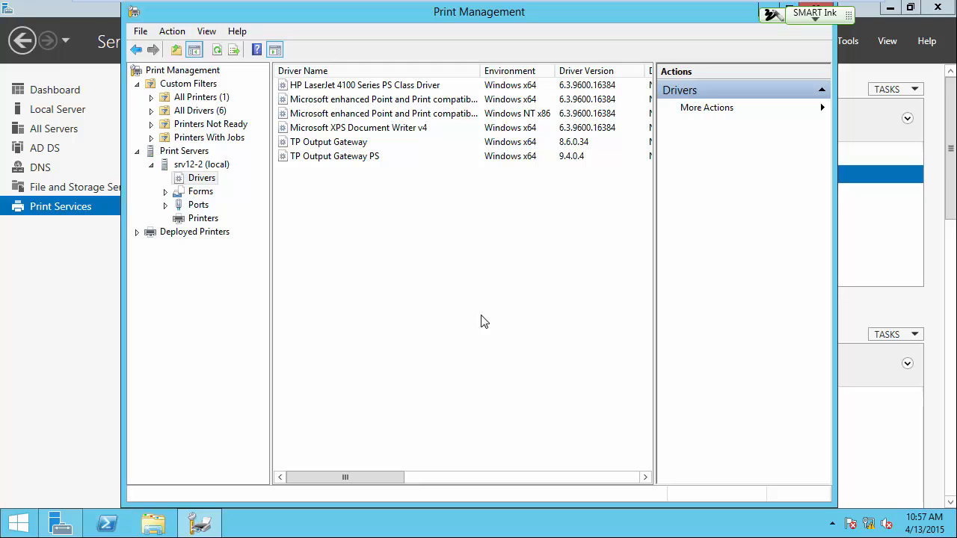
Step: Start adding a TCP/IP or Web Services printer to srv12-2, using the IP address 172.16.192.117
right_click(207, 223)
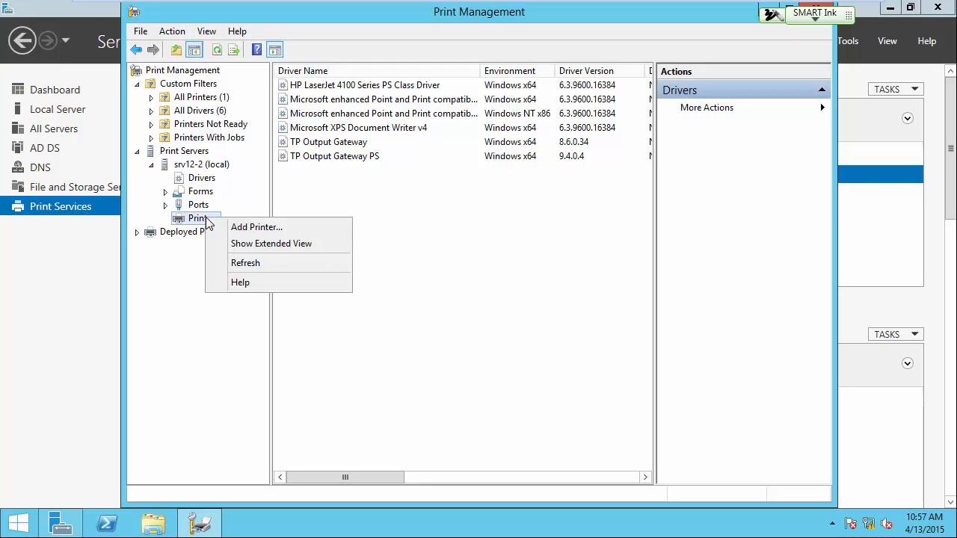
click(255, 227)
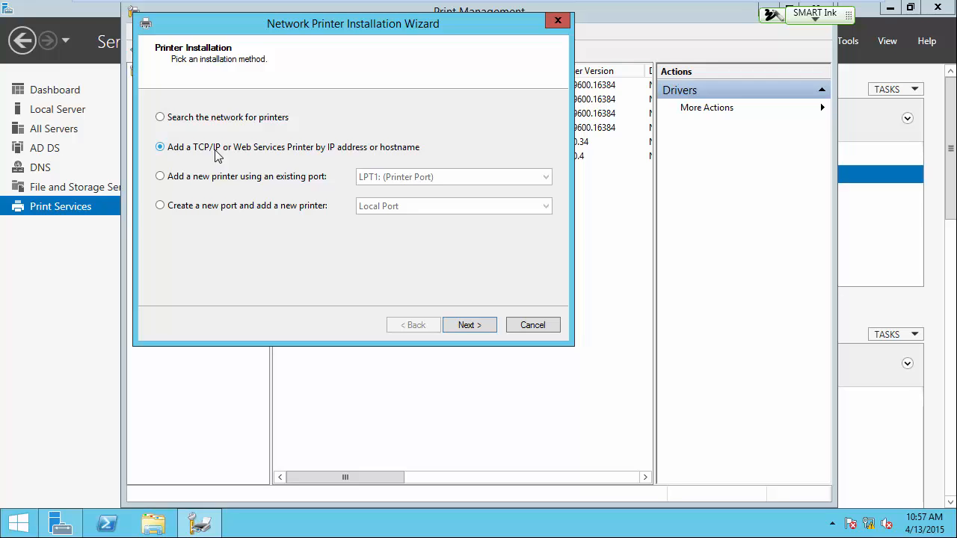
click(470, 324)
click(319, 147)
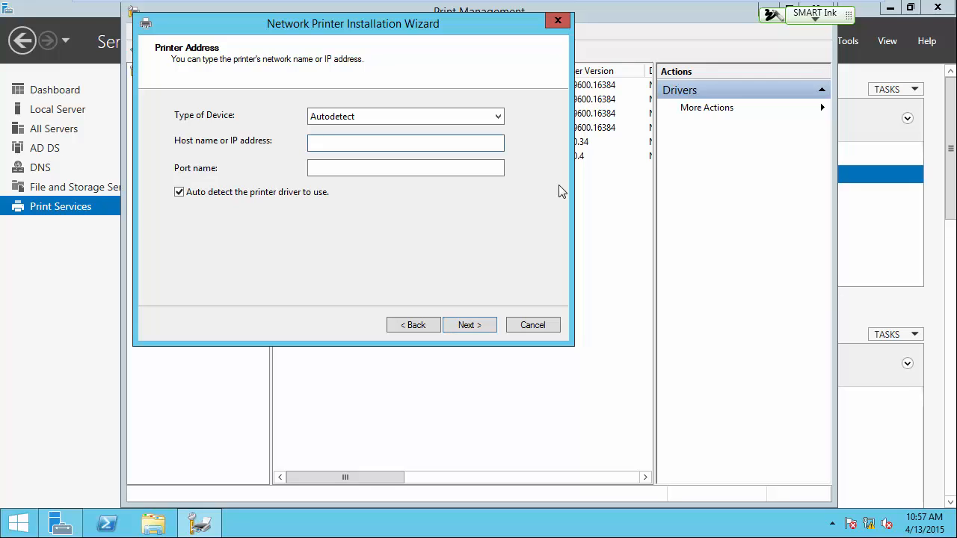
text(172.16.192.117)
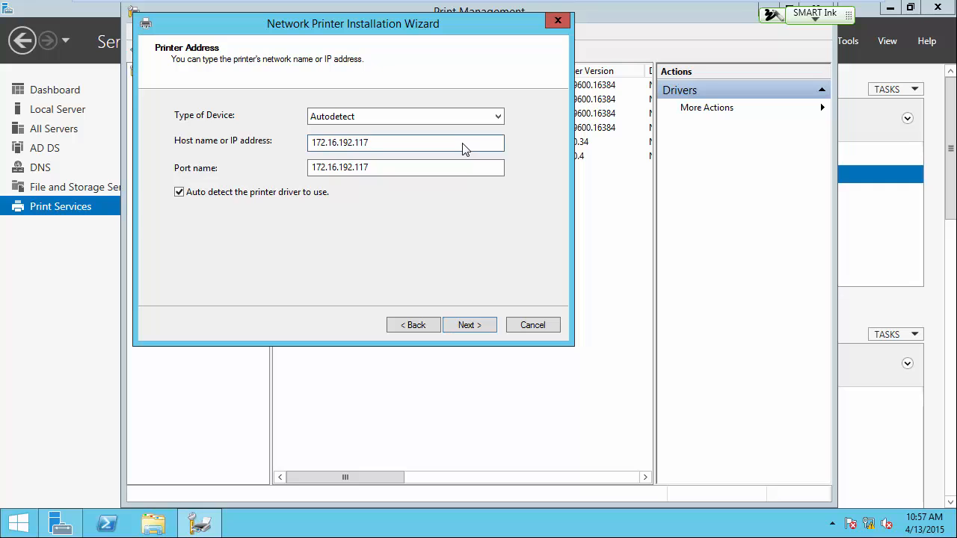
click(465, 324)
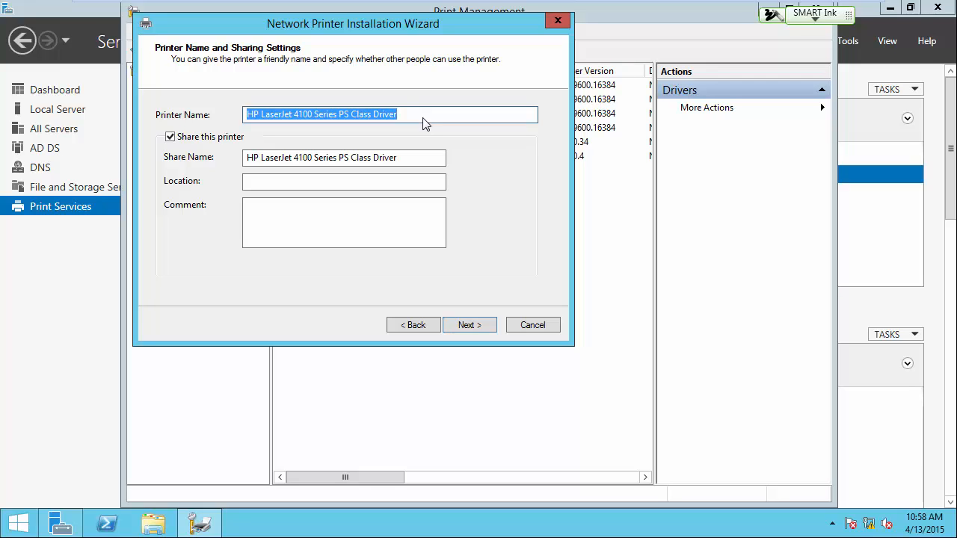
Step: Set both the printer name and the share name to L119-HP4100 and finish installing the printer
text(L119)
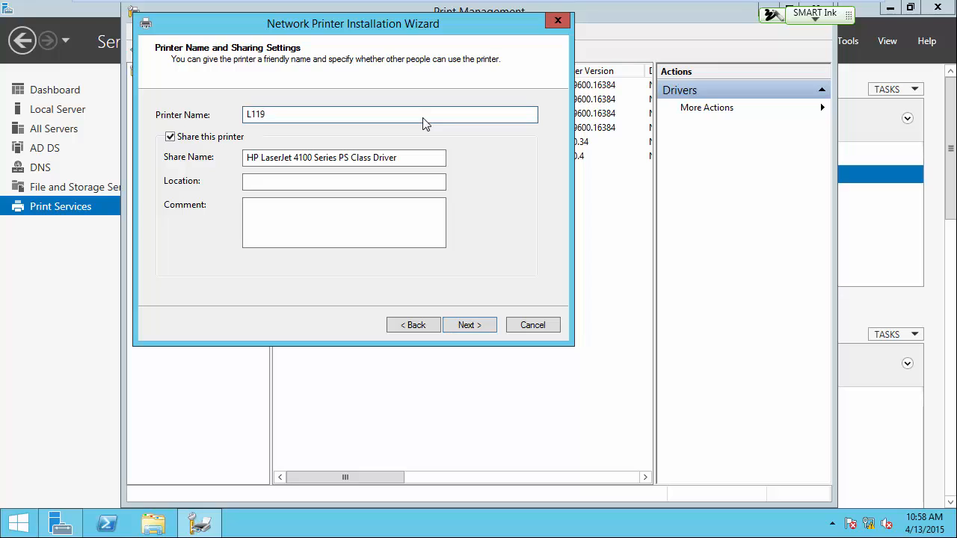
text(-HP4100)
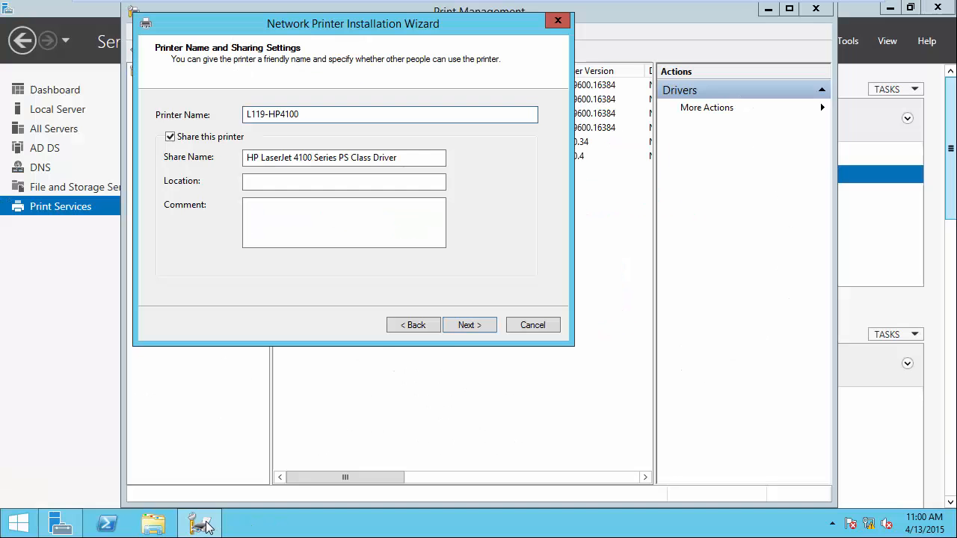
click(213, 526)
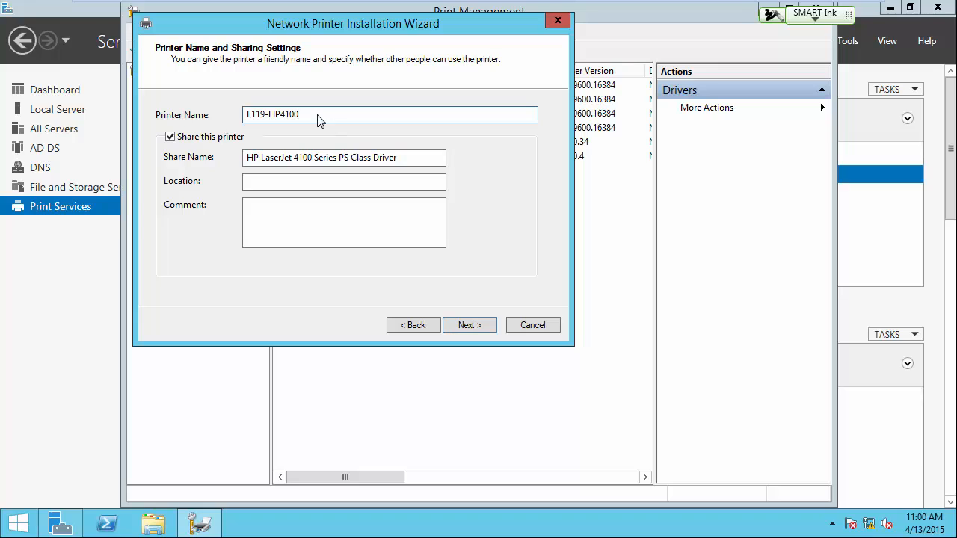
drag(318, 115, 202, 120)
key(ctrl+c)
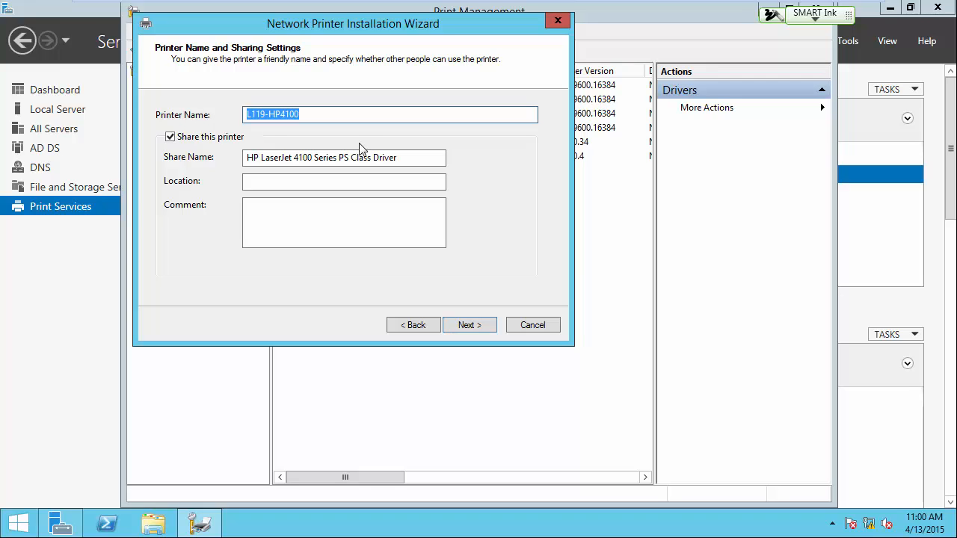
drag(406, 159, 168, 166)
key(ctrl+v)
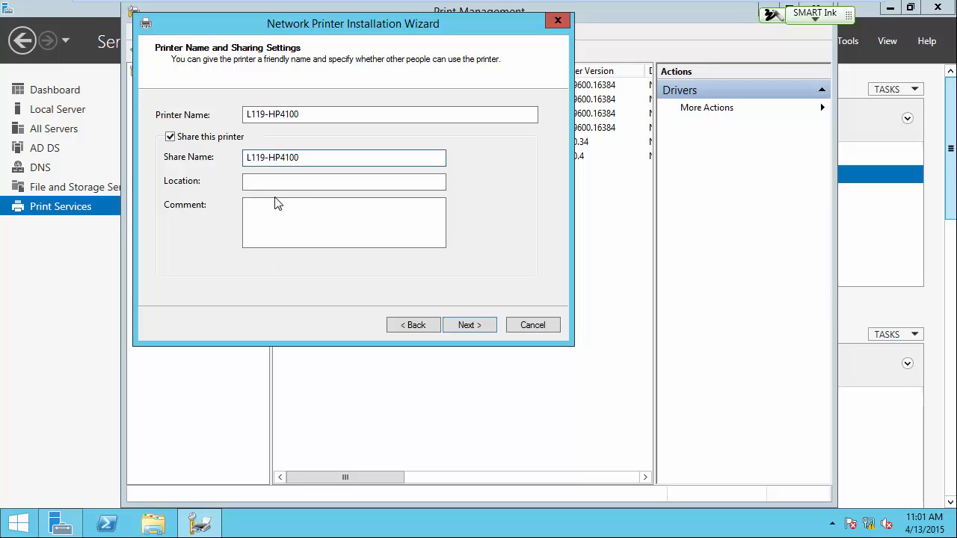
click(467, 326)
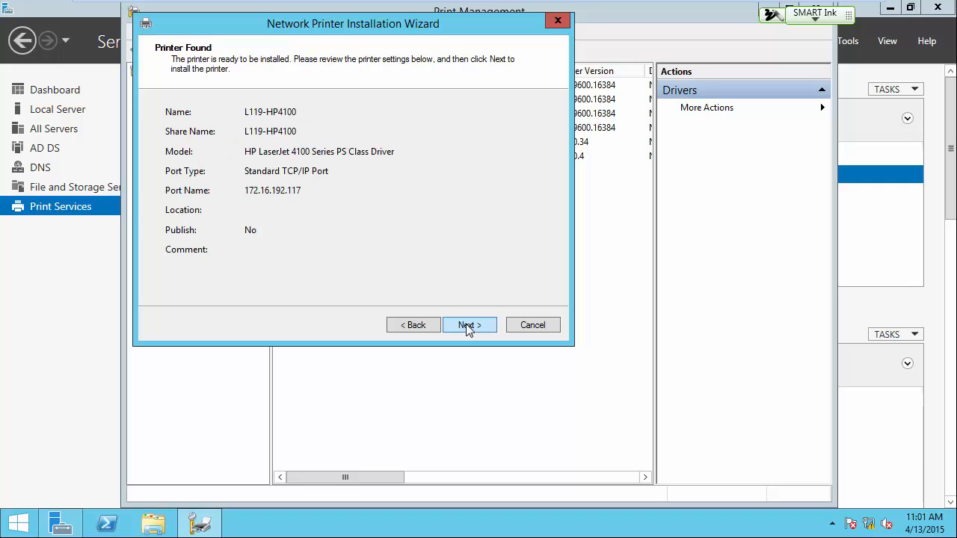
click(467, 326)
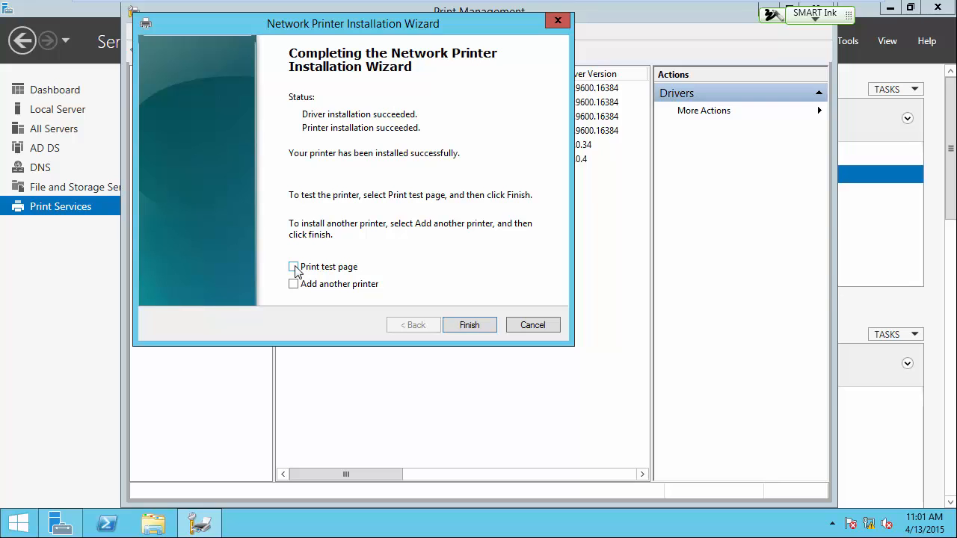
click(470, 325)
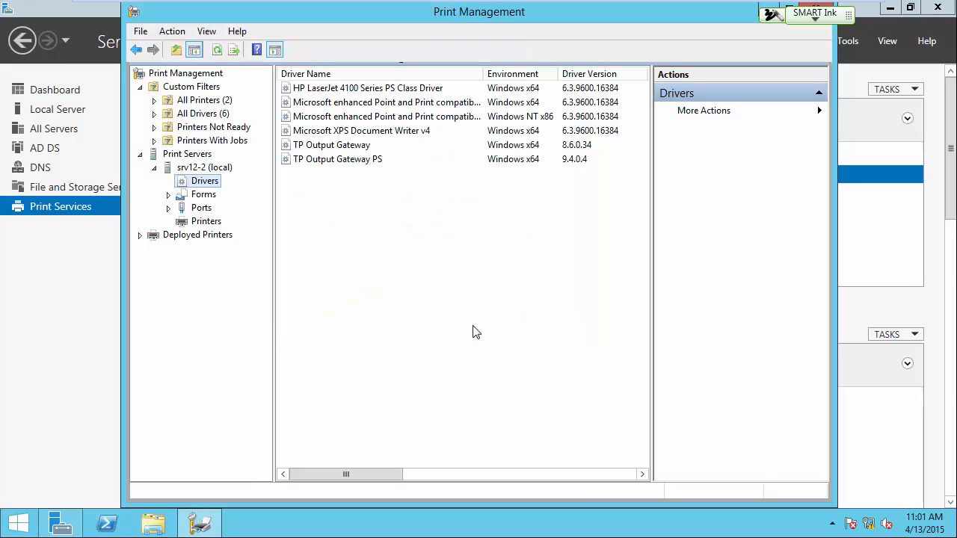
Step: Enable listing in the directory in the sharing properties of the L119-HP4100 printer
click(207, 223)
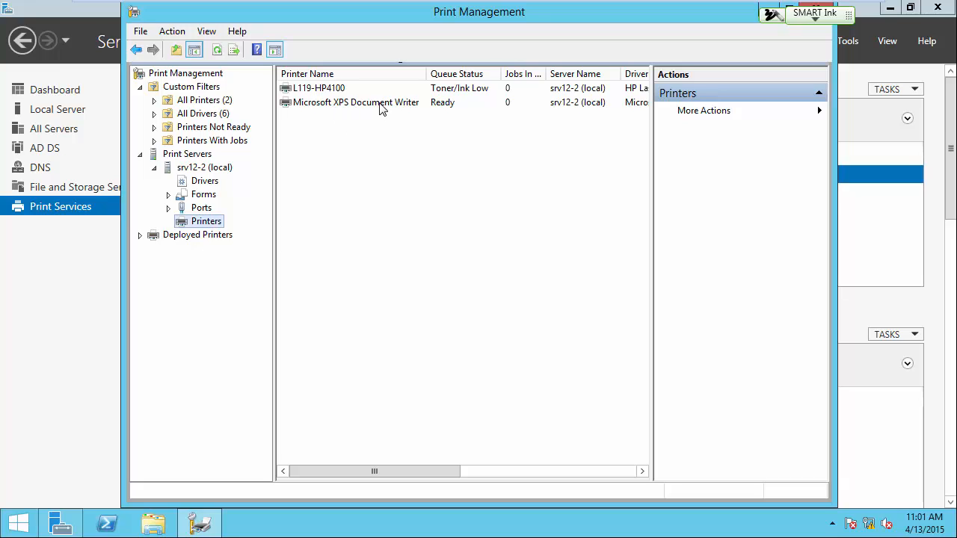
right_click(310, 89)
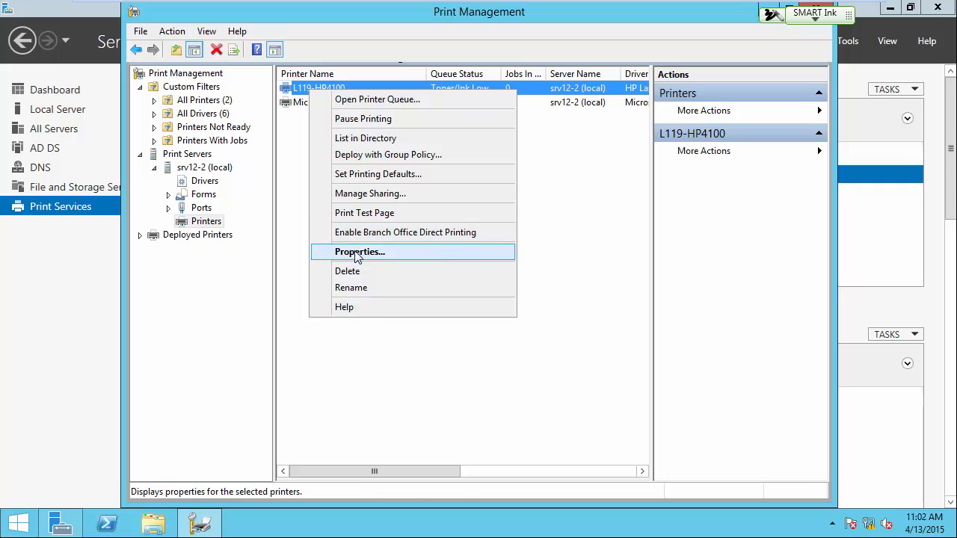
click(358, 252)
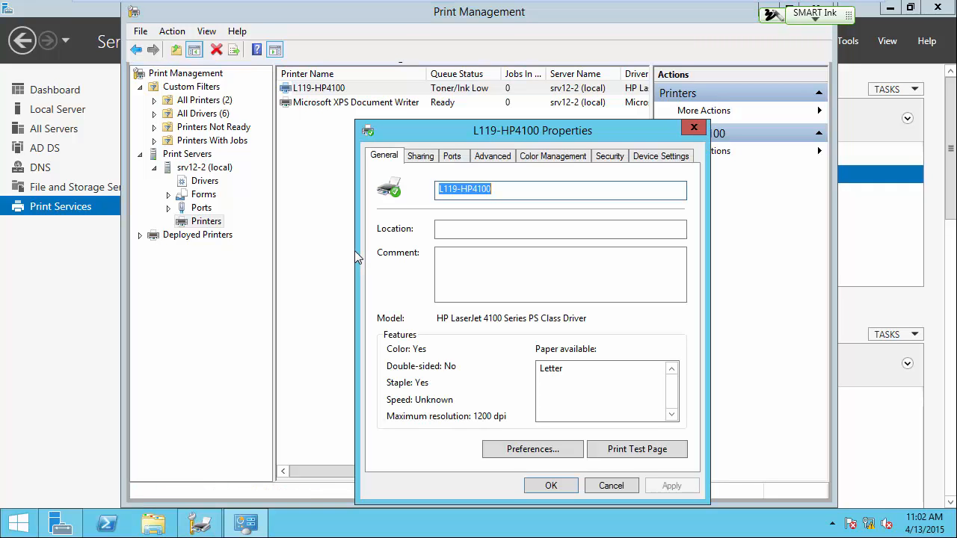
drag(463, 131, 462, 71)
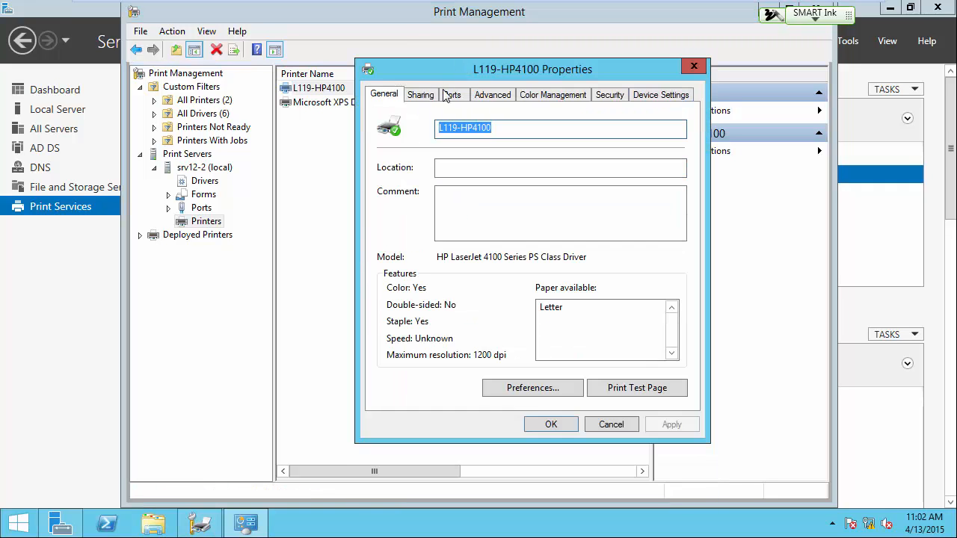
click(430, 95)
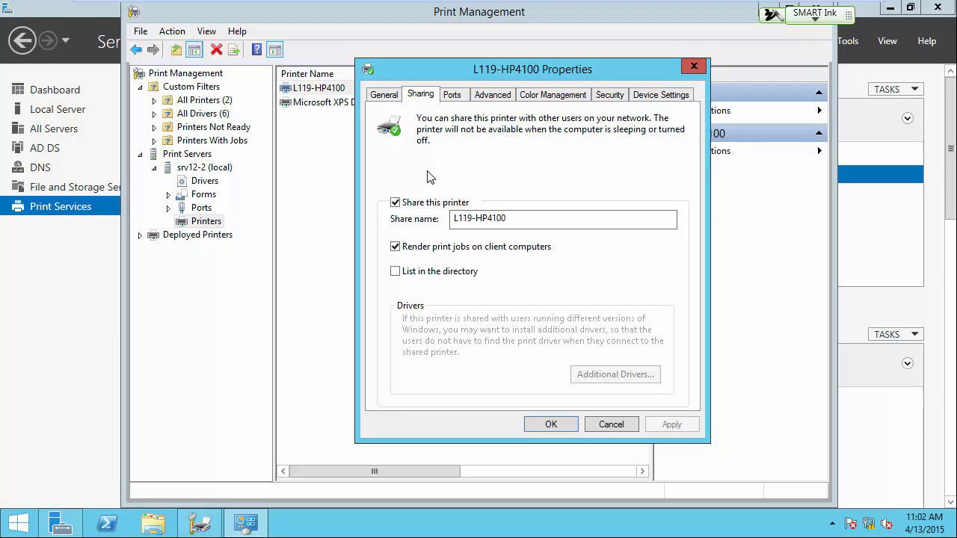
click(400, 275)
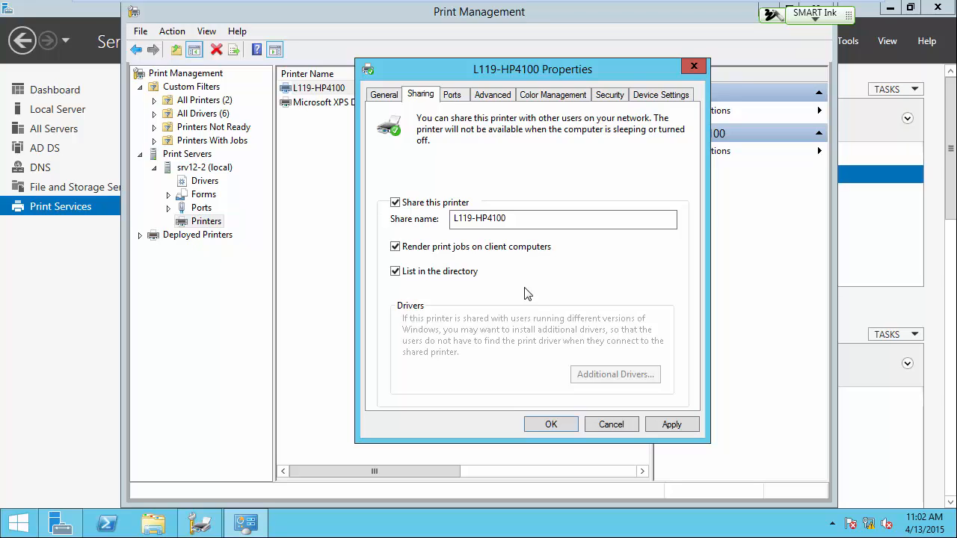
click(550, 424)
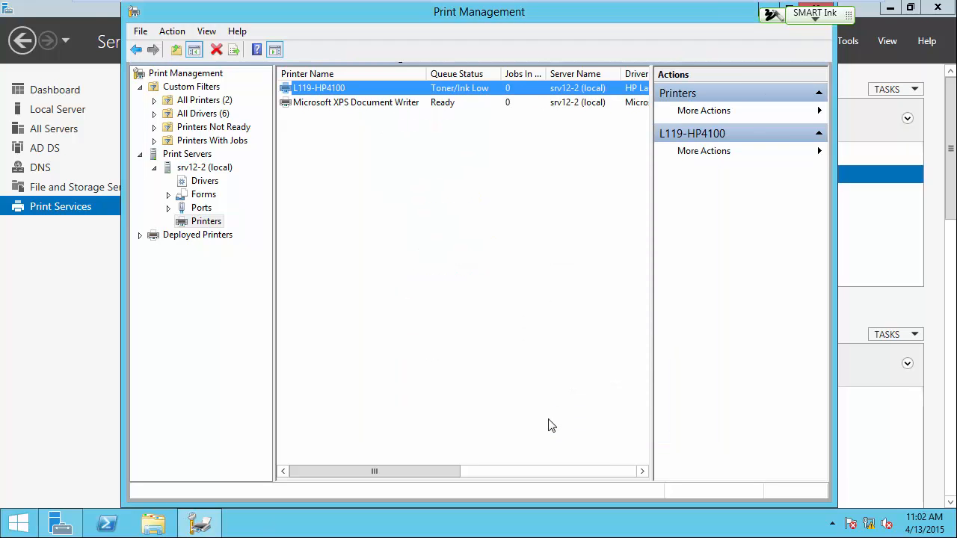
Step: Switch to the Win8 virtual machine and unlock it by entering the account password
mouse_move(287, 39)
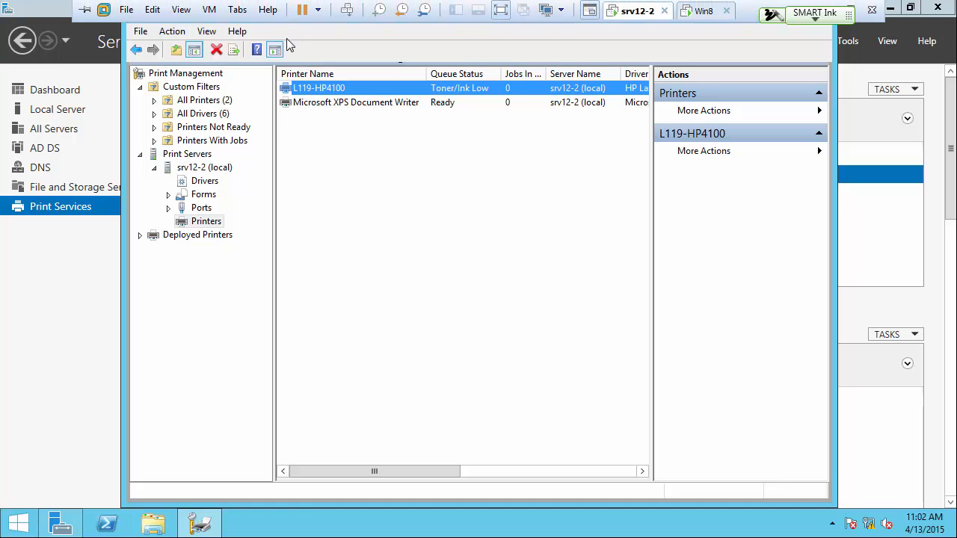
click(705, 11)
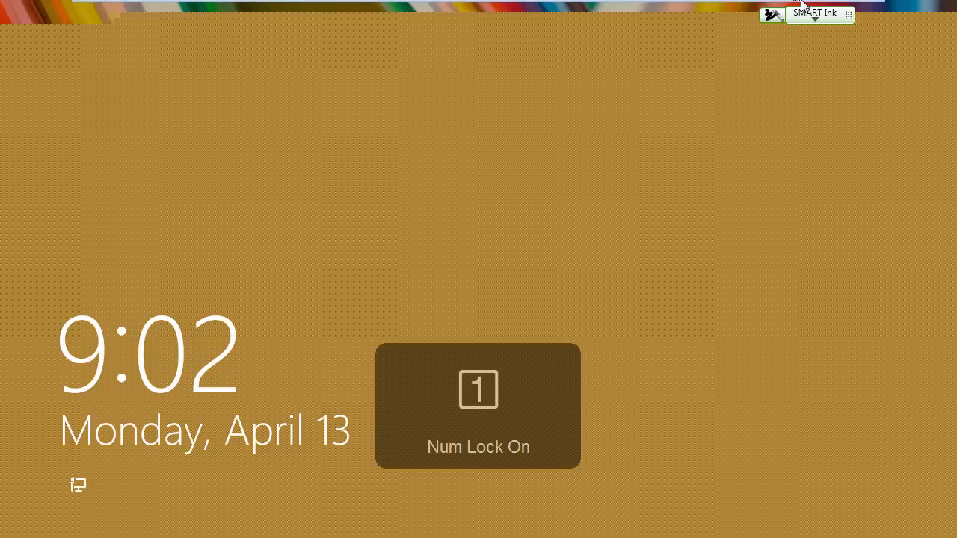
mouse_move(770, 12)
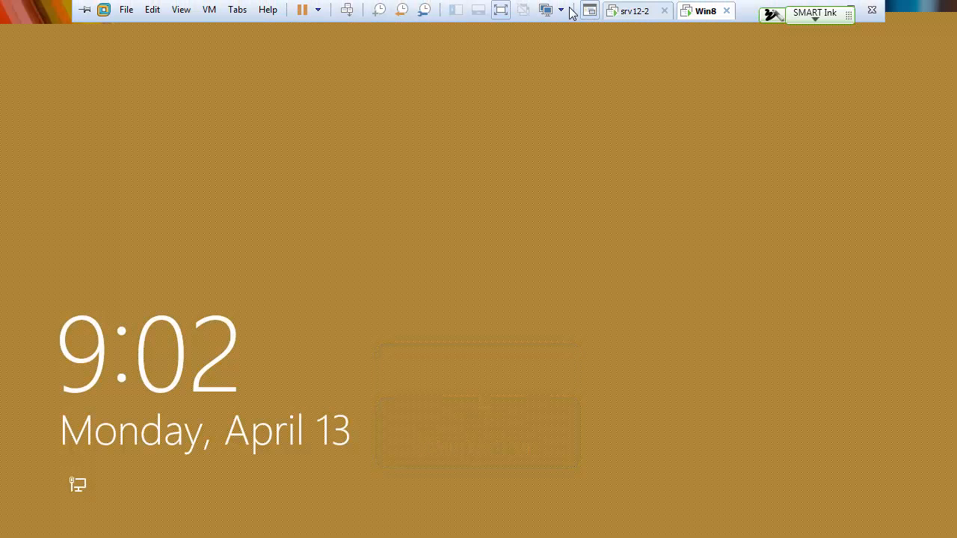
click(653, 16)
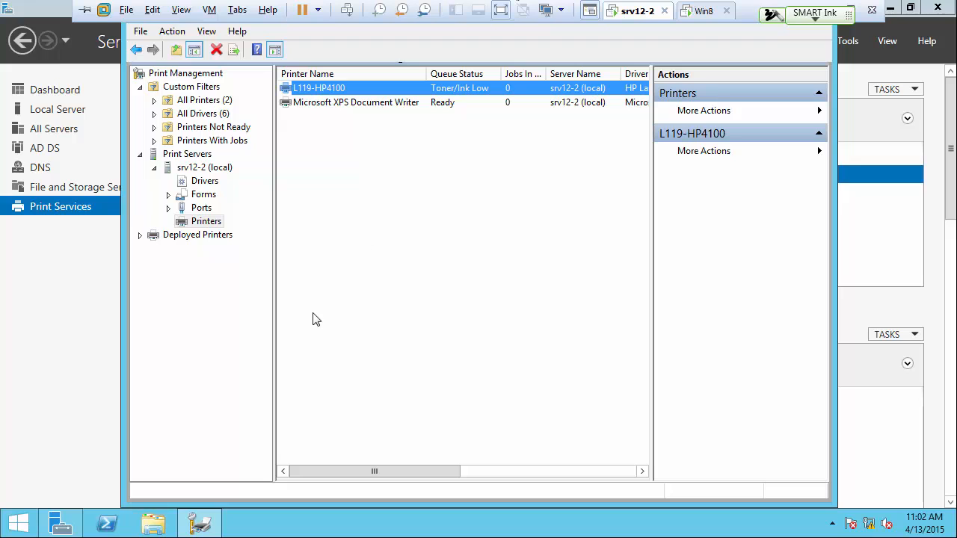
click(704, 10)
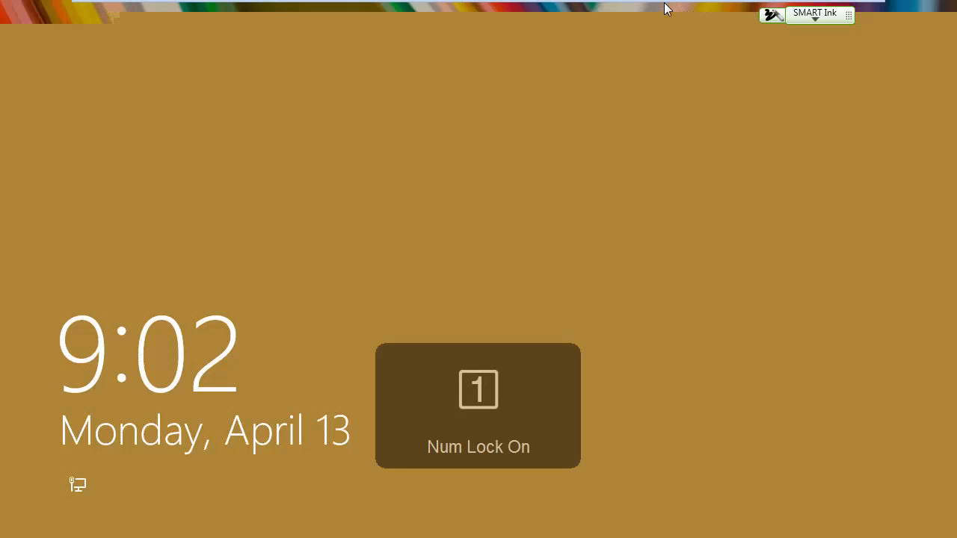
click(518, 179)
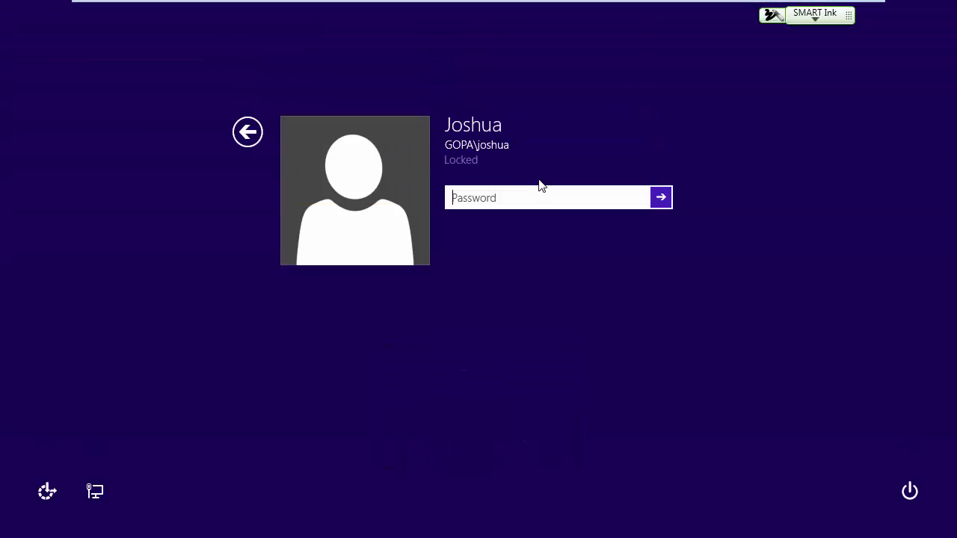
text(********)
key(Return)
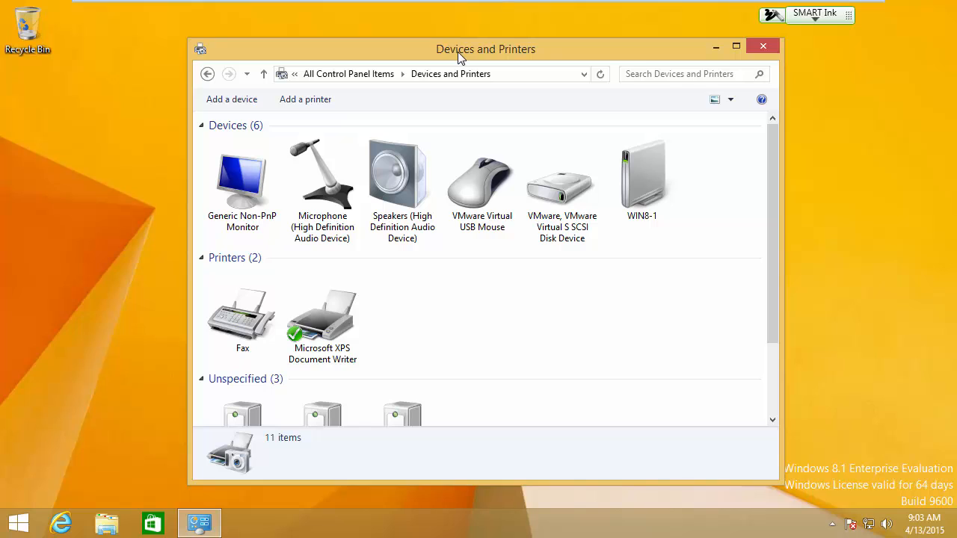
Step: Add the shared printer L119-HP4100 on SRV12-2 to the Windows 8 client without printing a test page
click(305, 103)
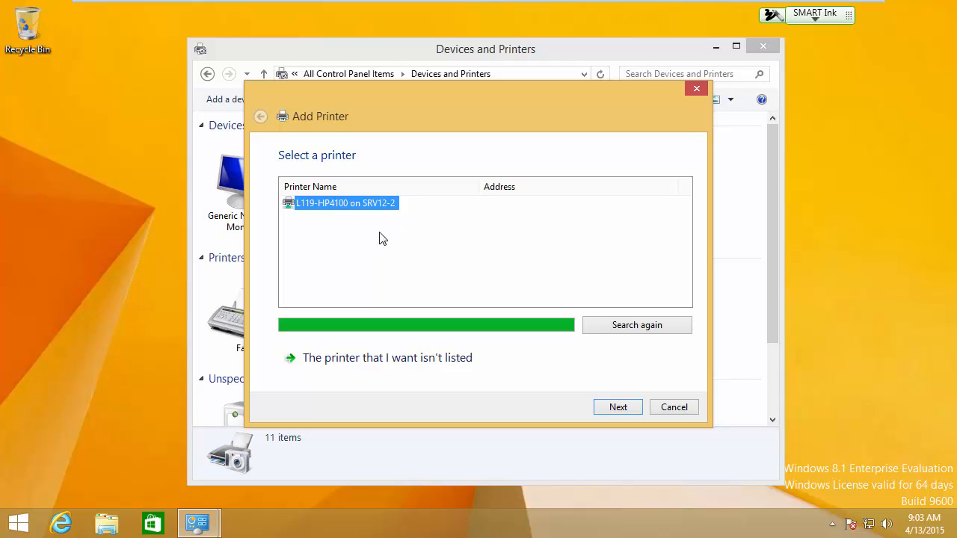
click(618, 410)
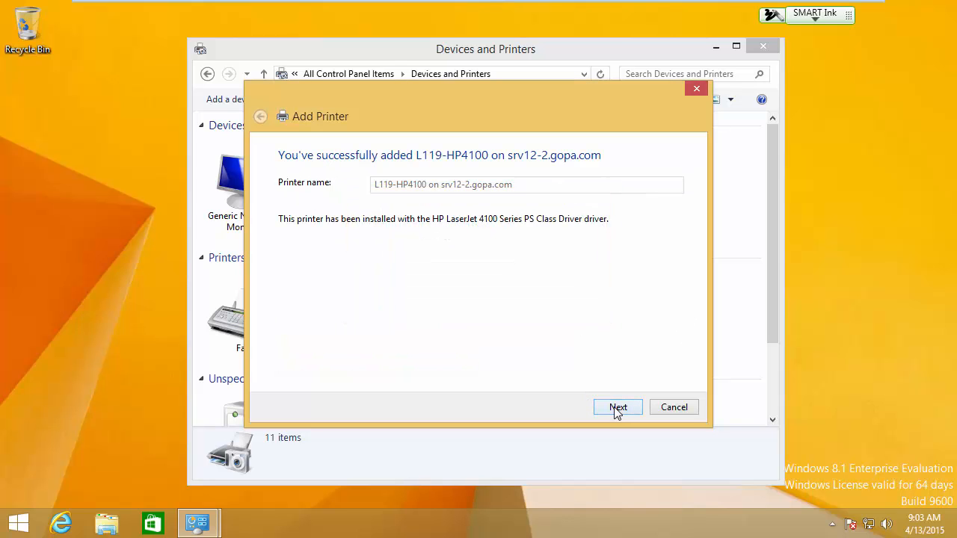
click(618, 408)
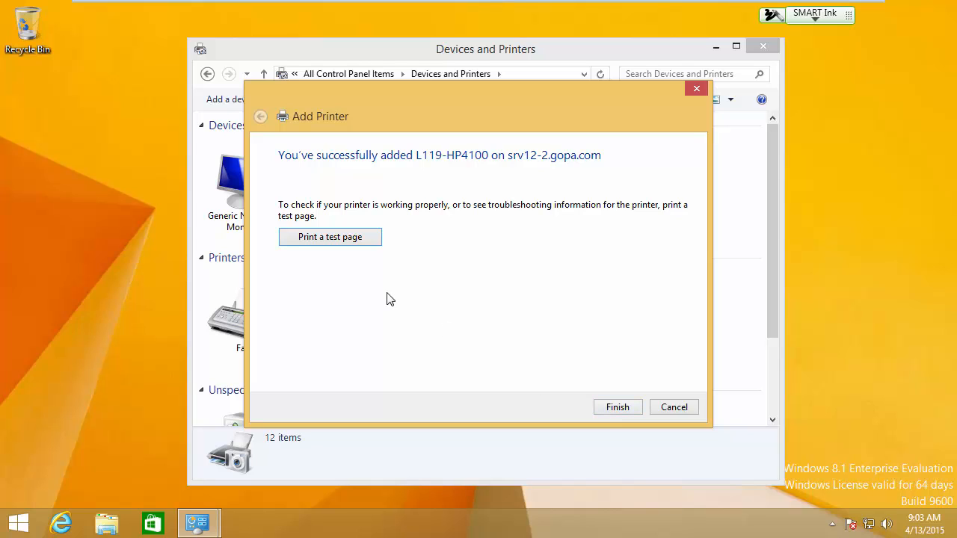
click(616, 406)
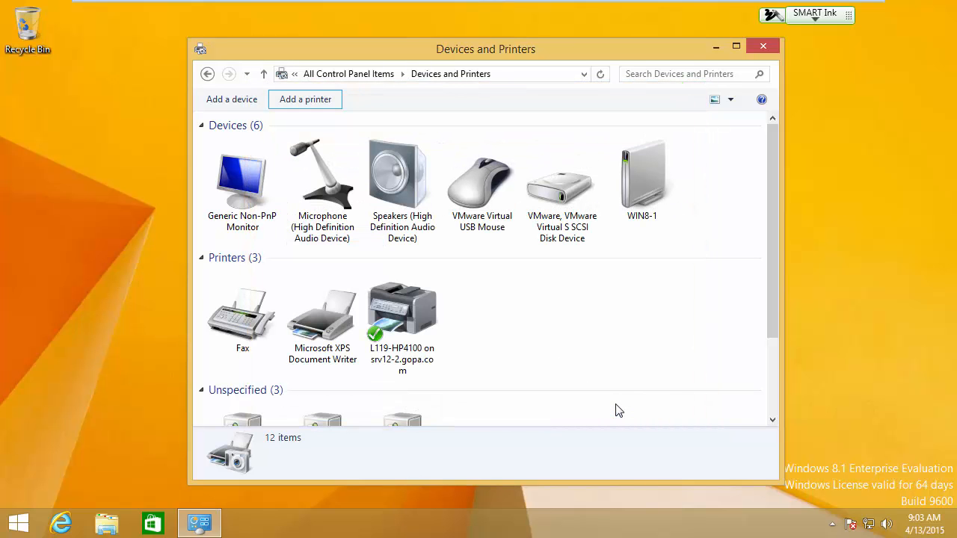
key(Num_Lock)
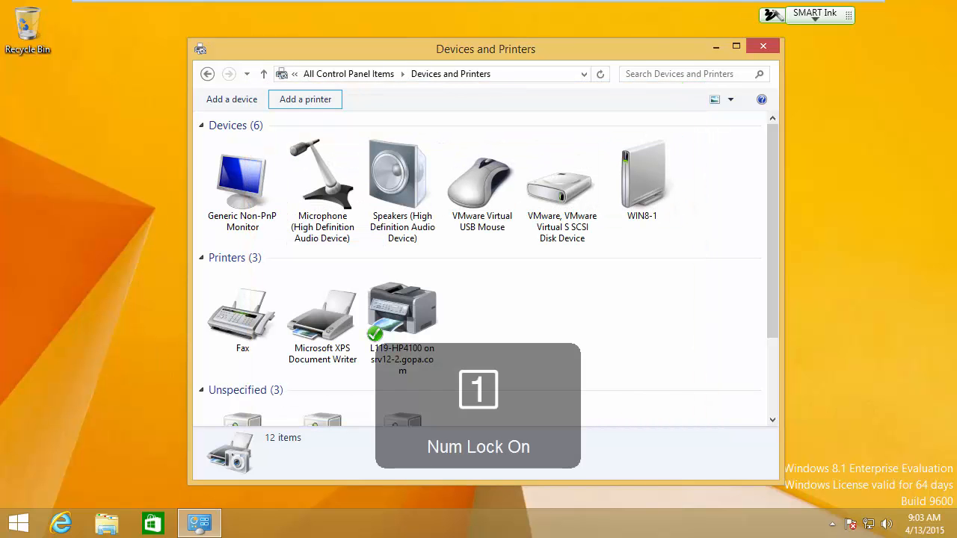
Step: Open Notepad on the Windows 8 client and enter a person's full name as the document text
click(21, 528)
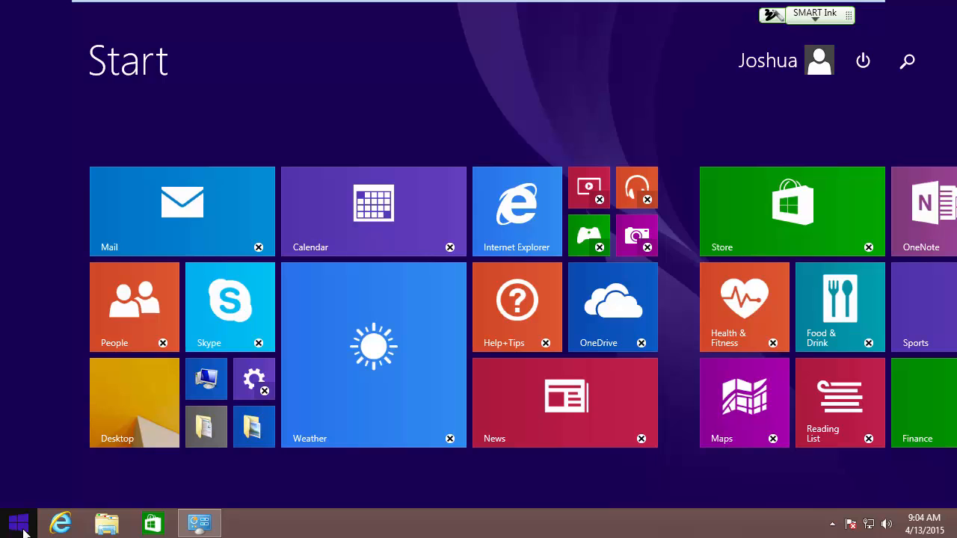
text(notepad)
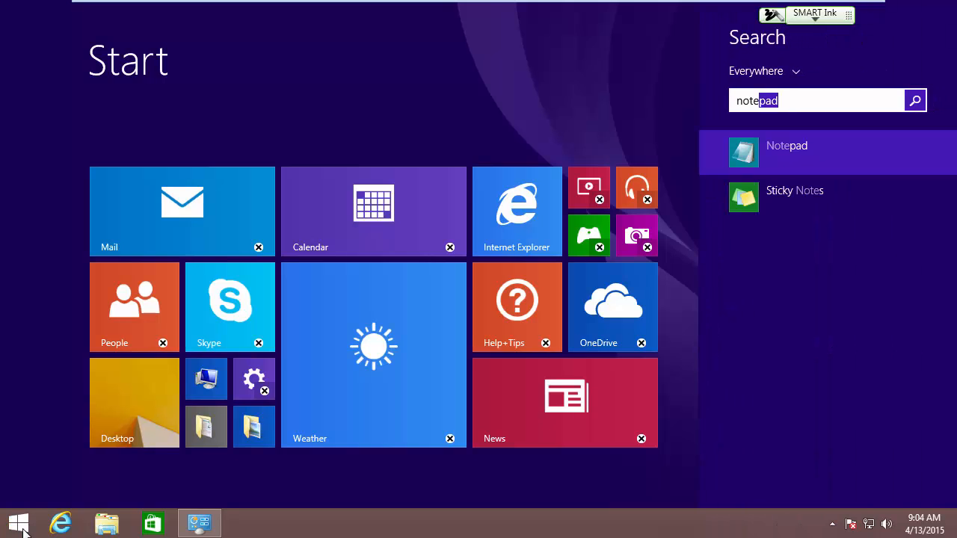
click(784, 143)
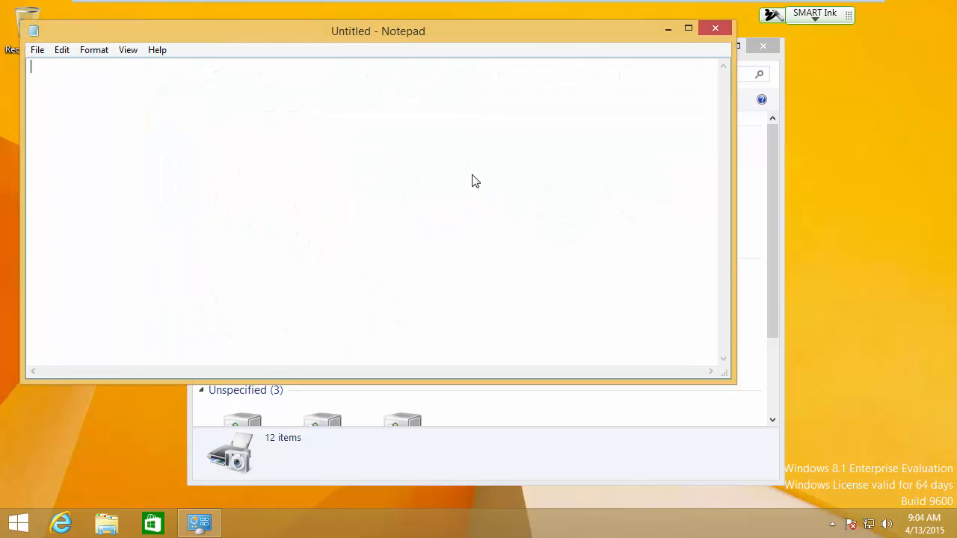
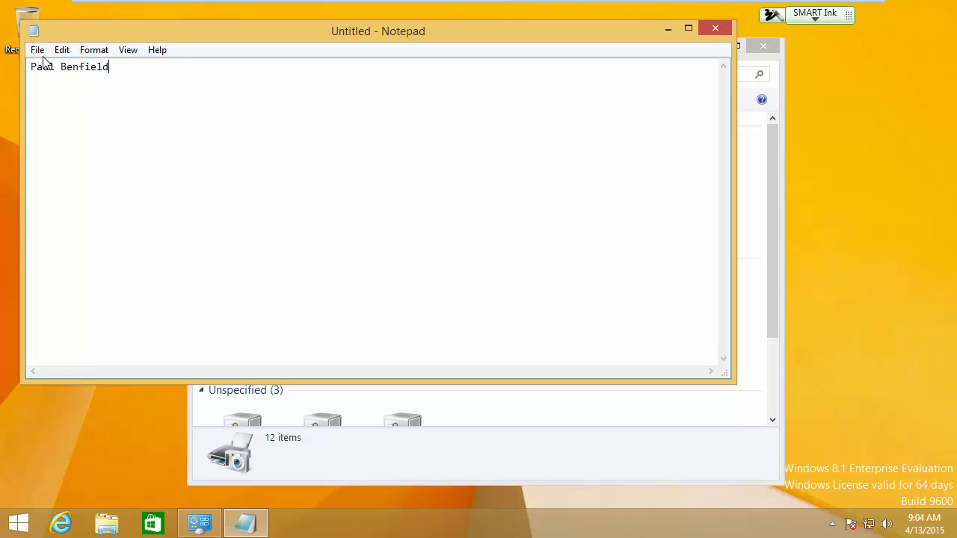
Step: Print the Notepad document to the printer L119-HP4100 on srv12-2.gopa.com
click(38, 51)
click(60, 156)
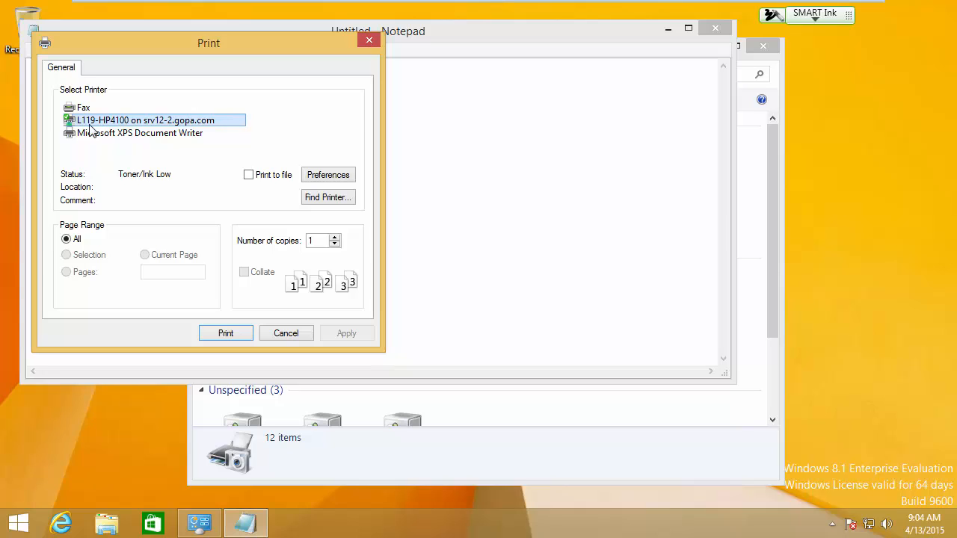
click(227, 333)
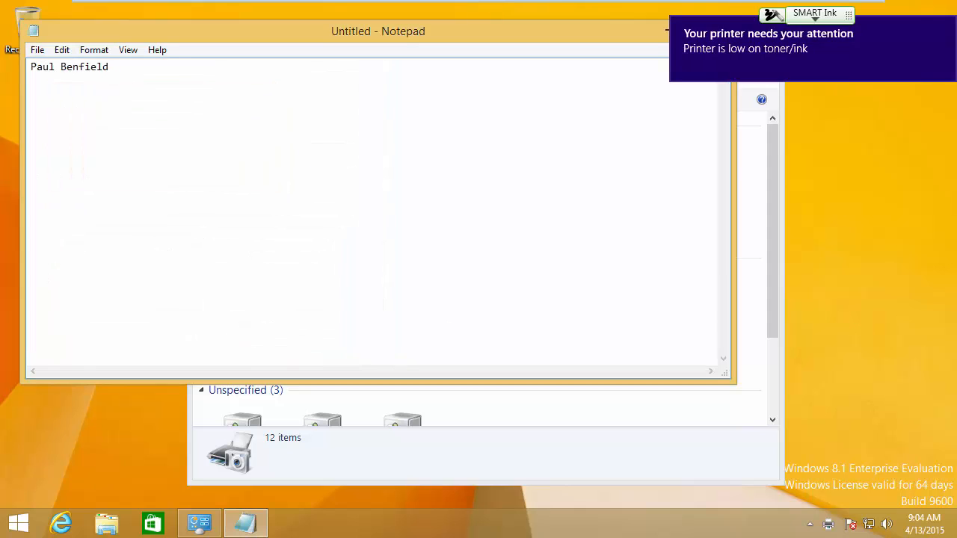
Step: Switch to SMART Notebook and shift the 172.16.192.117 label with its leader line slightly down and left, below the green square
key(ctrl+alt)
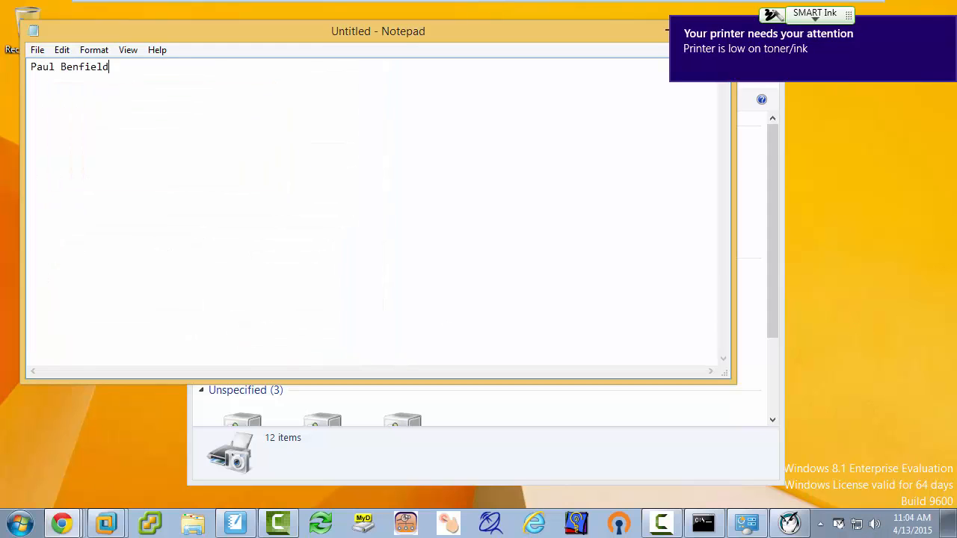
click(241, 525)
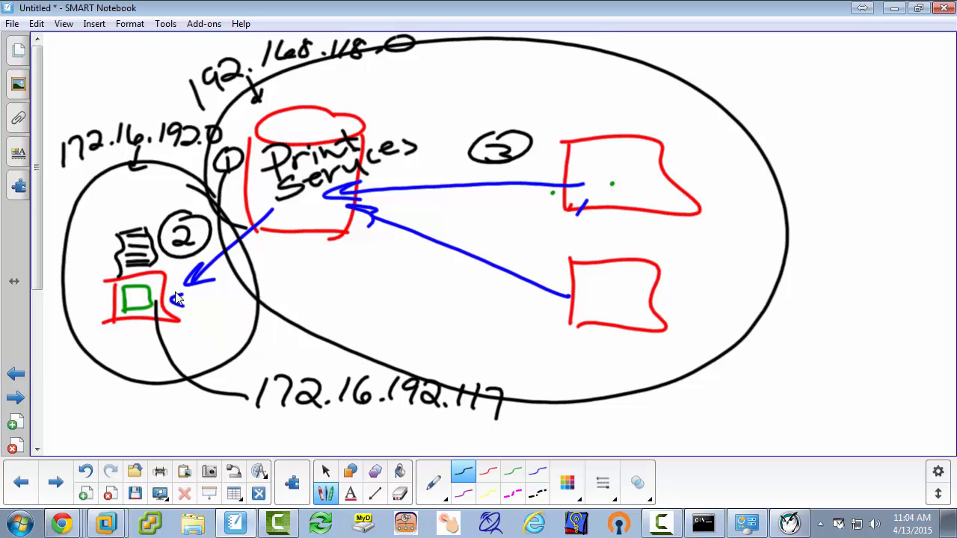
mouse_move(156, 307)
mouse_down()
mouse_move(143, 322)
mouse_move(174, 299)
mouse_move(688, 289)
mouse_move(621, 178)
mouse_move(590, 188)
mouse_move(339, 187)
mouse_move(137, 314)
mouse_up()
click(150, 301)
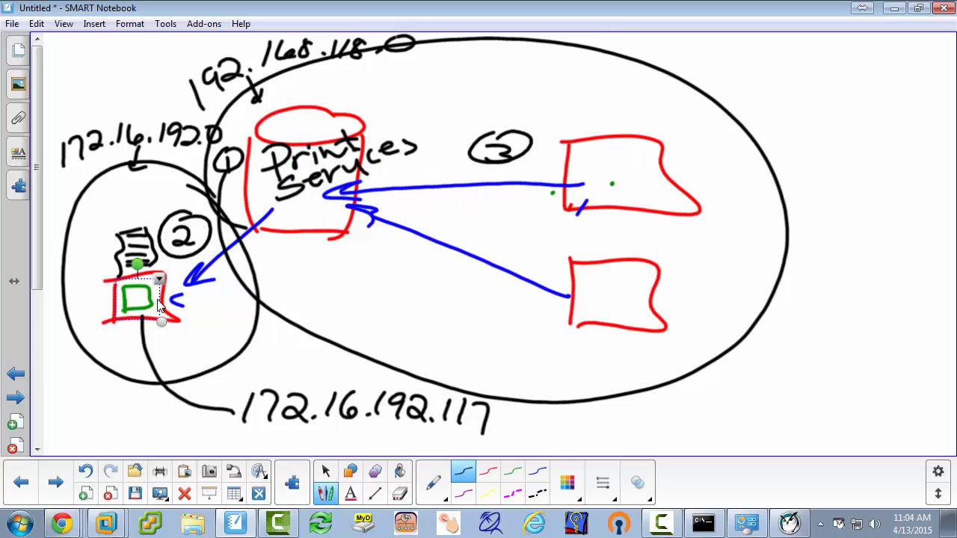
click(84, 240)
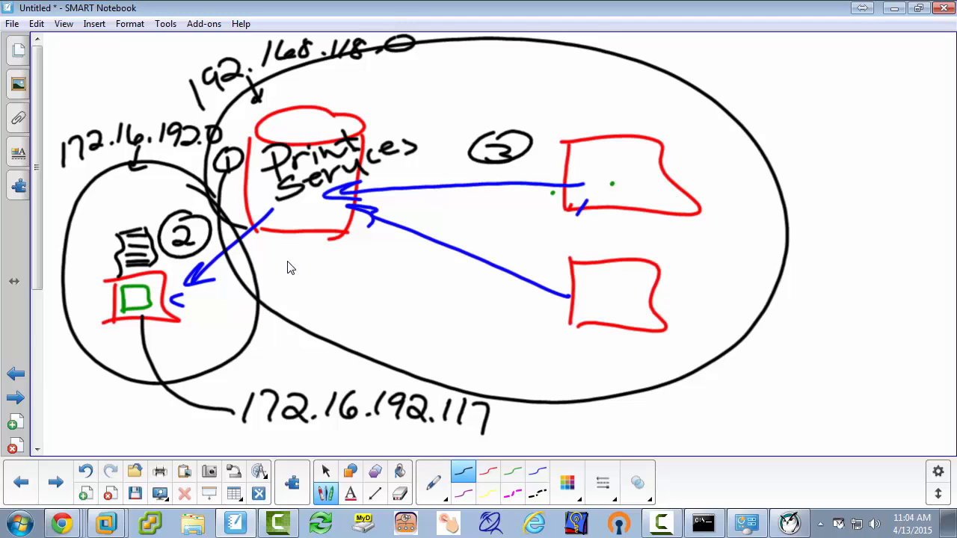
click(421, 240)
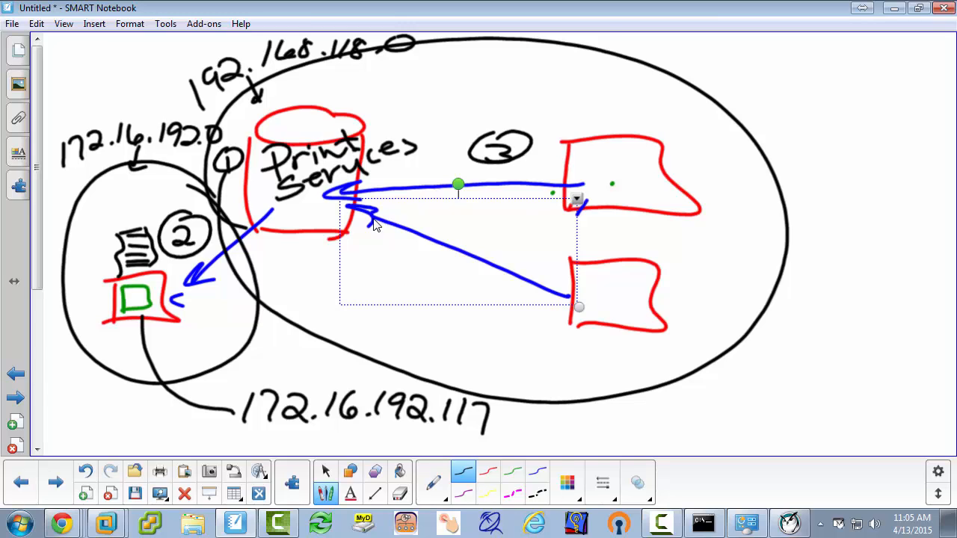
click(816, 238)
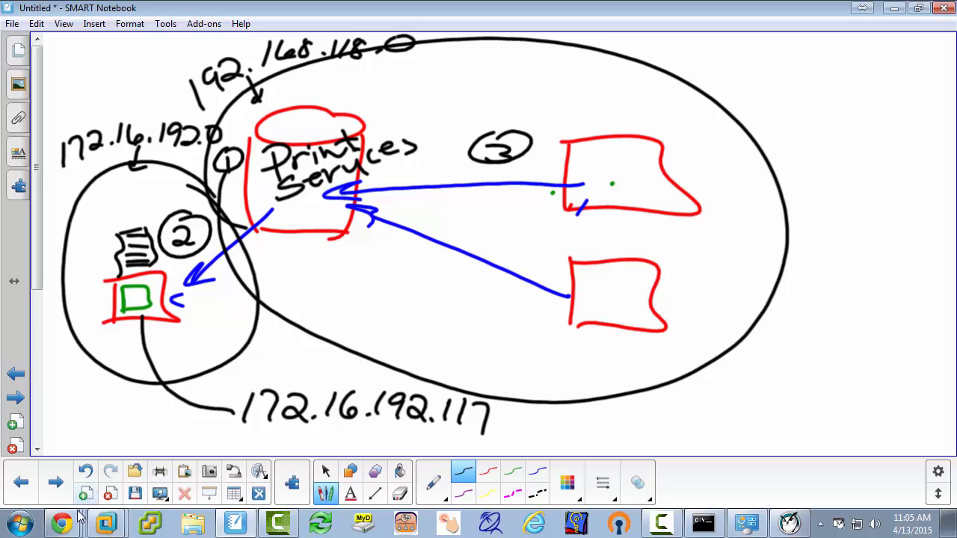
Step: Return to the Win8 virtual machine and check the status of the L119-HP4100 printer in Devices and Printers
mouse_move(105, 522)
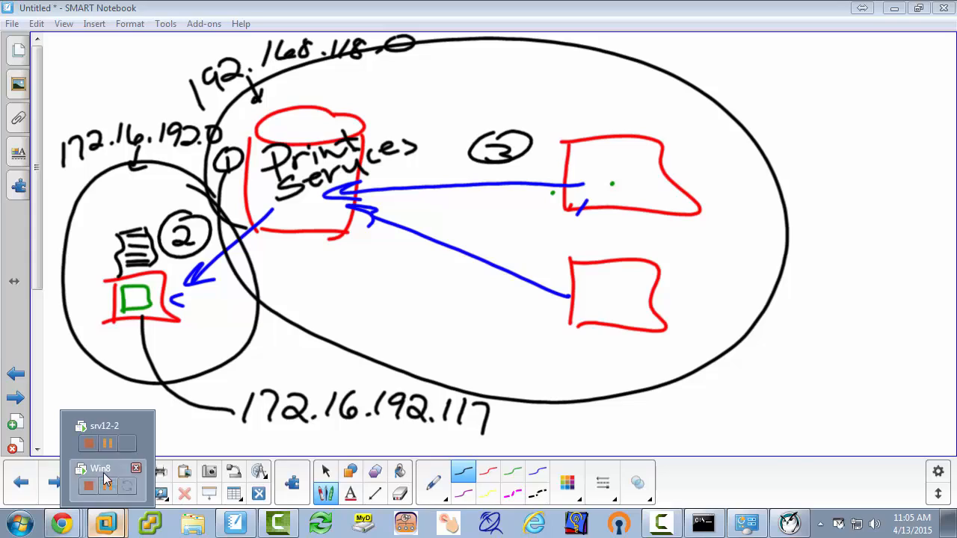
click(105, 479)
click(24, 529)
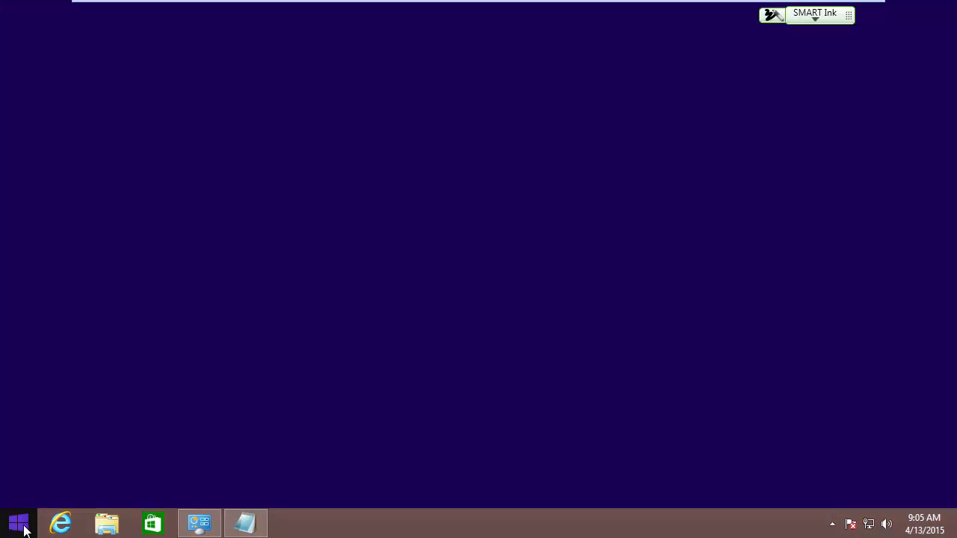
right_click(23, 527)
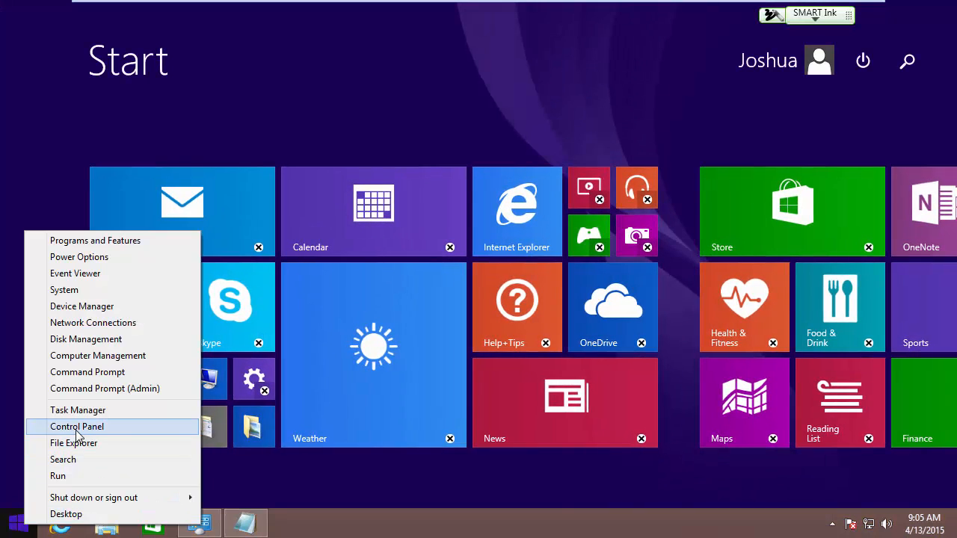
click(77, 431)
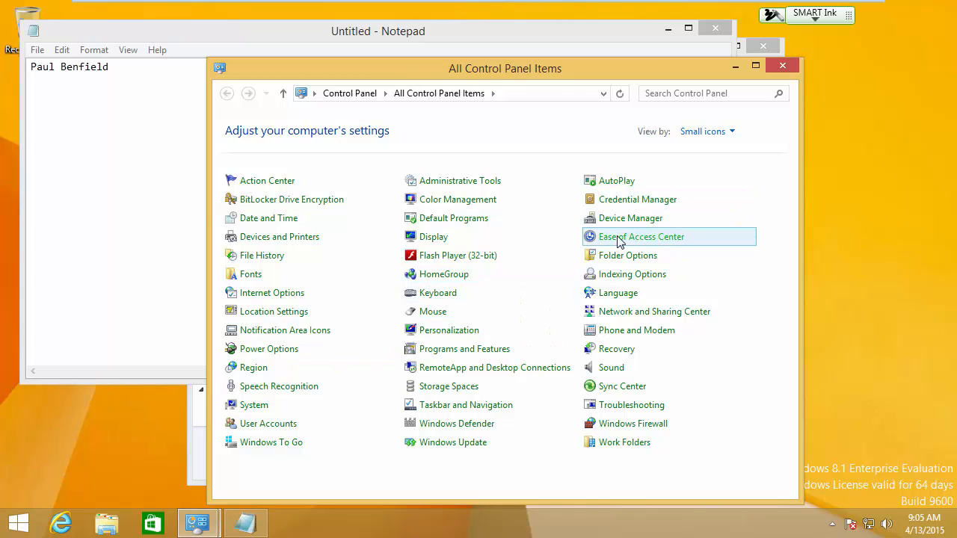
click(208, 527)
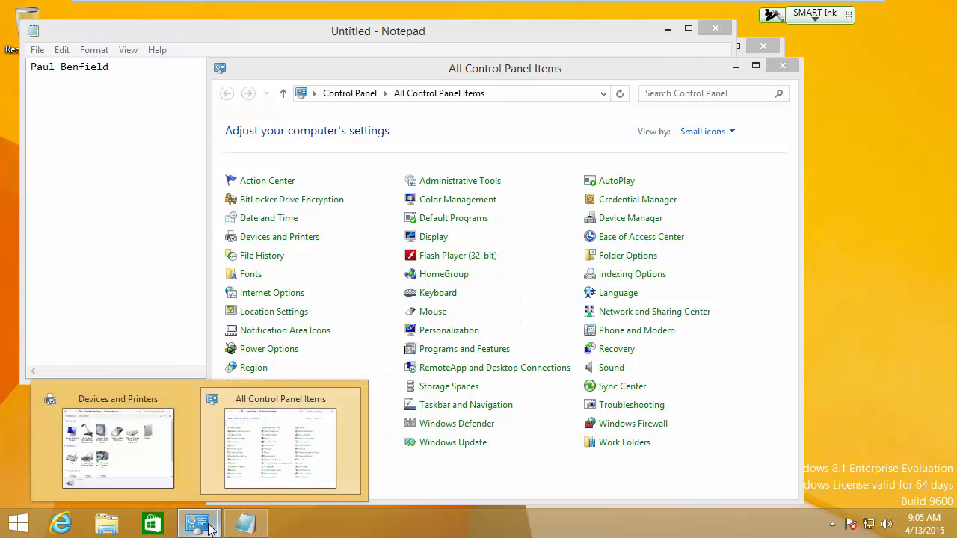
click(137, 461)
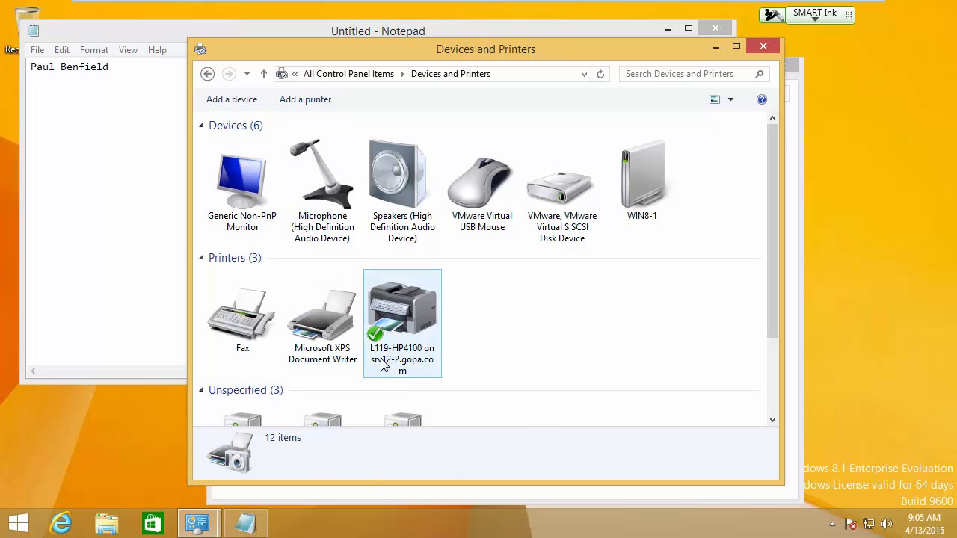
mouse_move(388, 371)
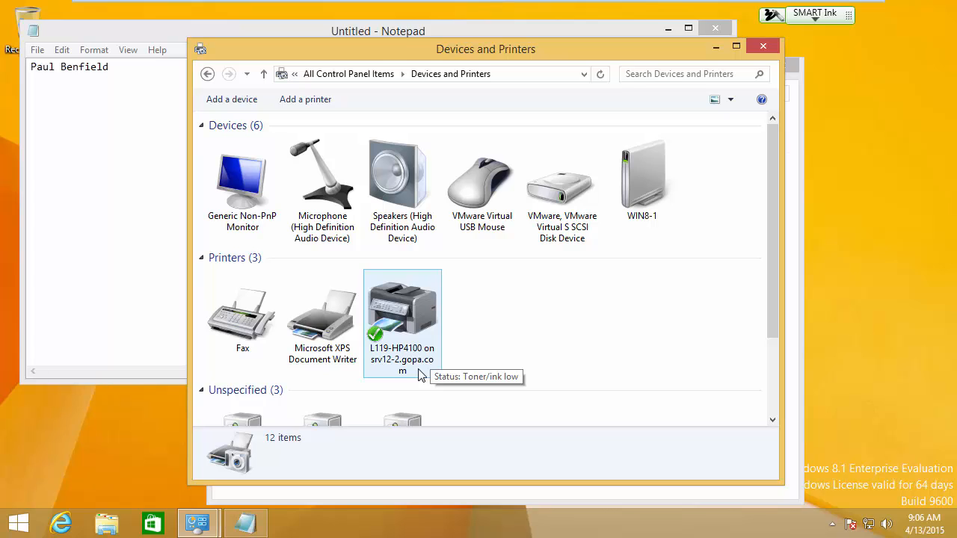
key(Num_Lock)
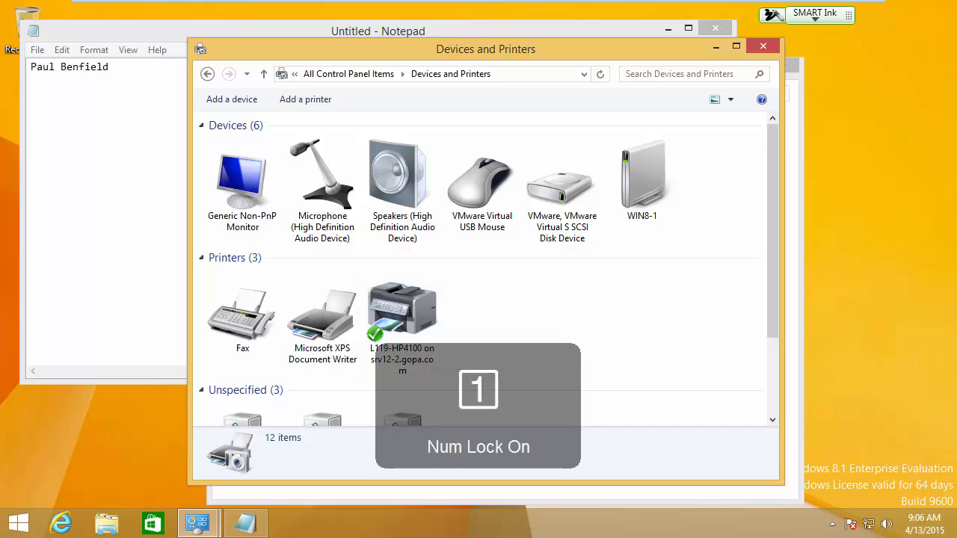
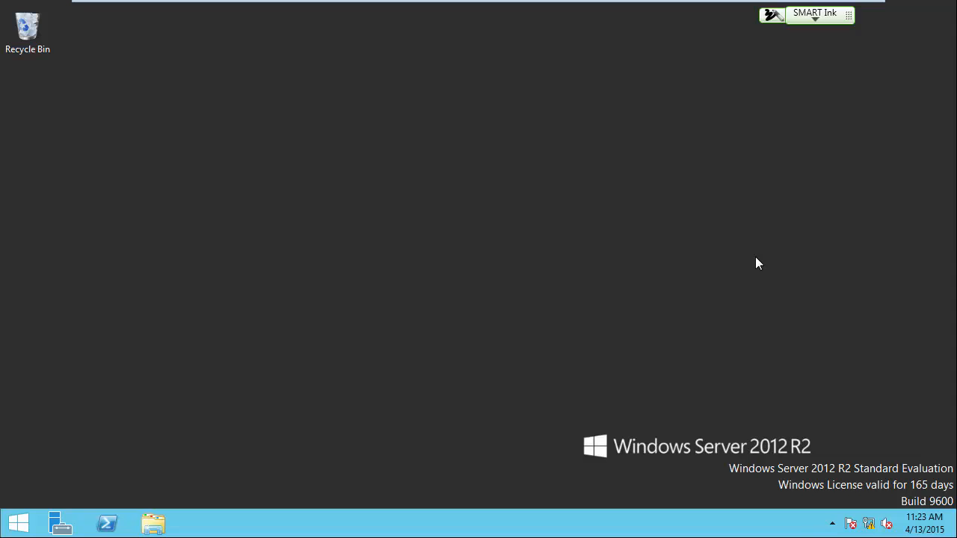
Step: Open Group Policy Management from Server Manager on the srv12-2 server
mouse_move(574, 4)
click(59, 523)
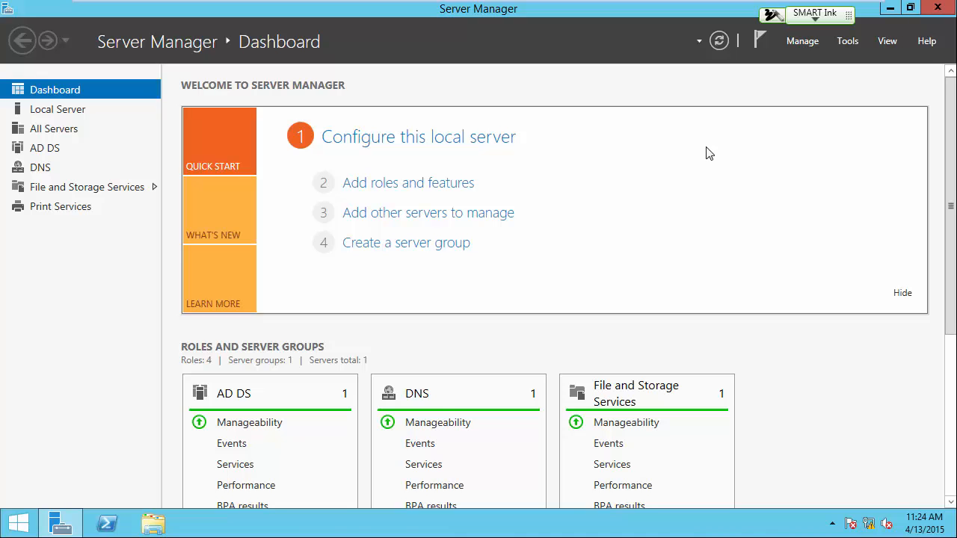
click(844, 43)
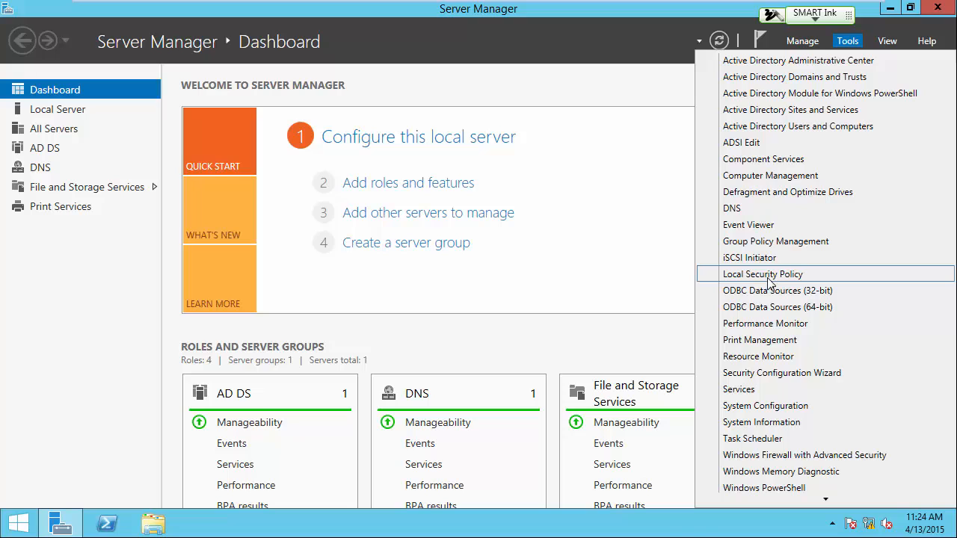
click(771, 241)
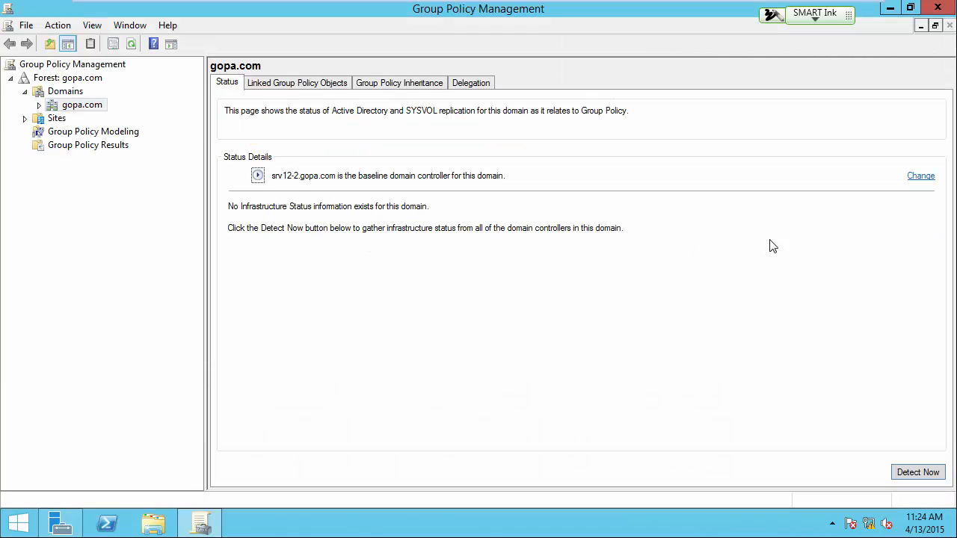
Step: Open the Default Domain Policy linked to gopa.com for editing
click(39, 105)
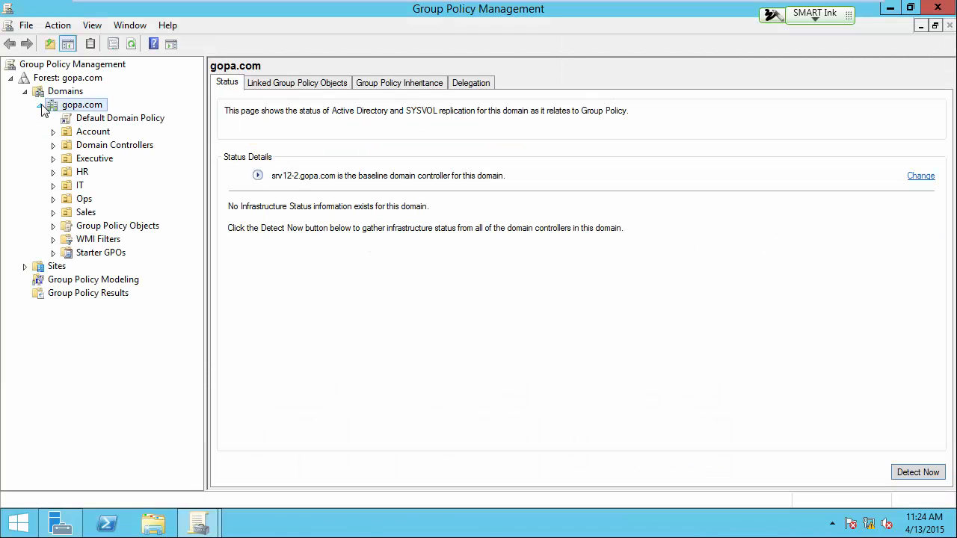
click(105, 120)
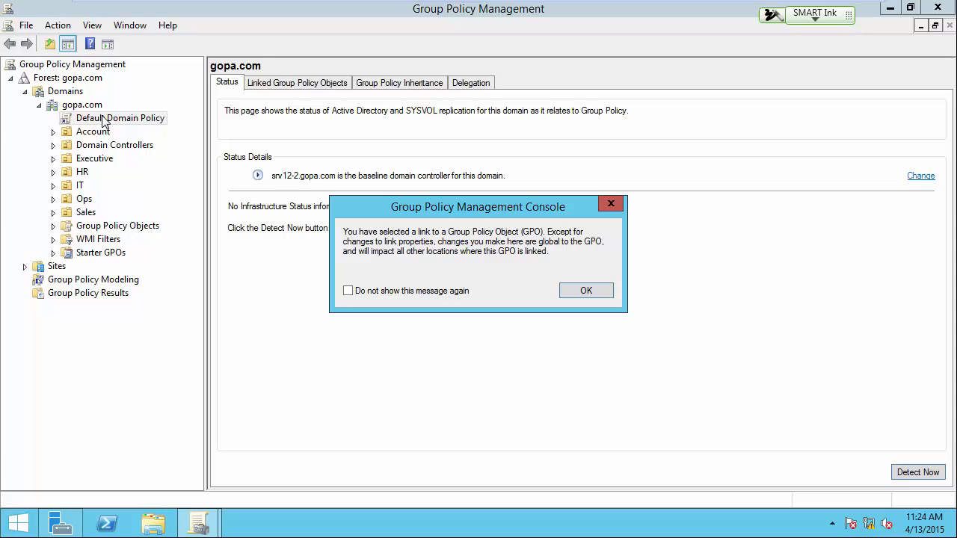
click(595, 292)
right_click(117, 121)
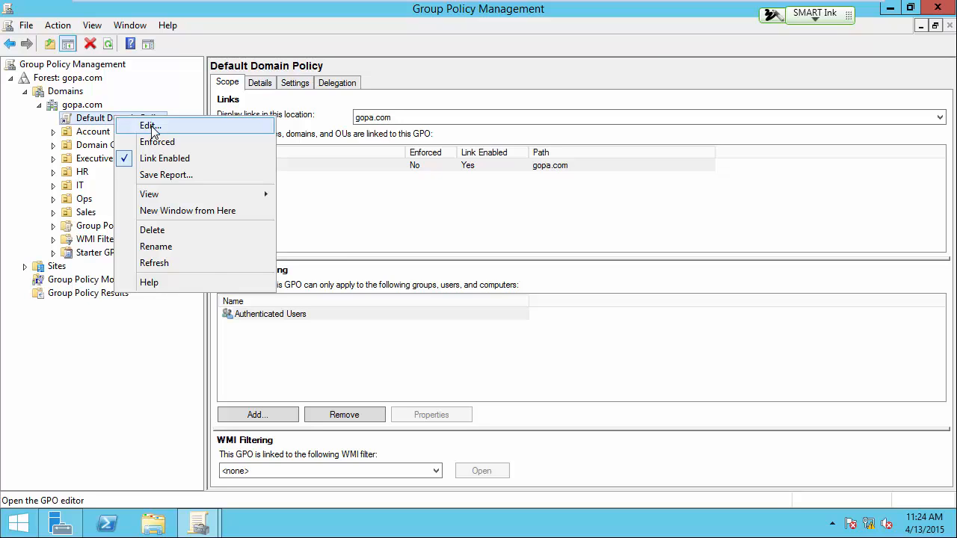
click(147, 125)
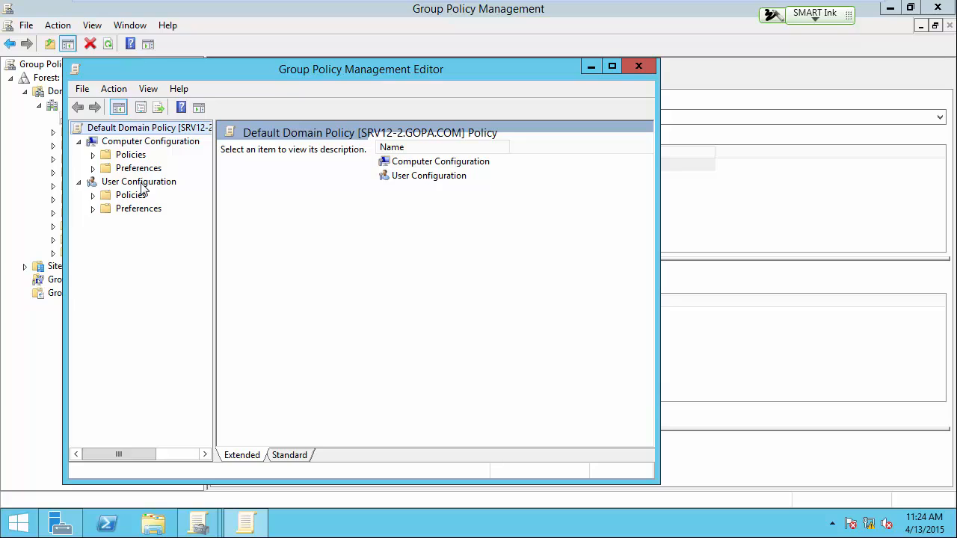
Step: Open the Printers preferences under User Configuration's Control Panel Settings and maximize the policy editor
click(93, 210)
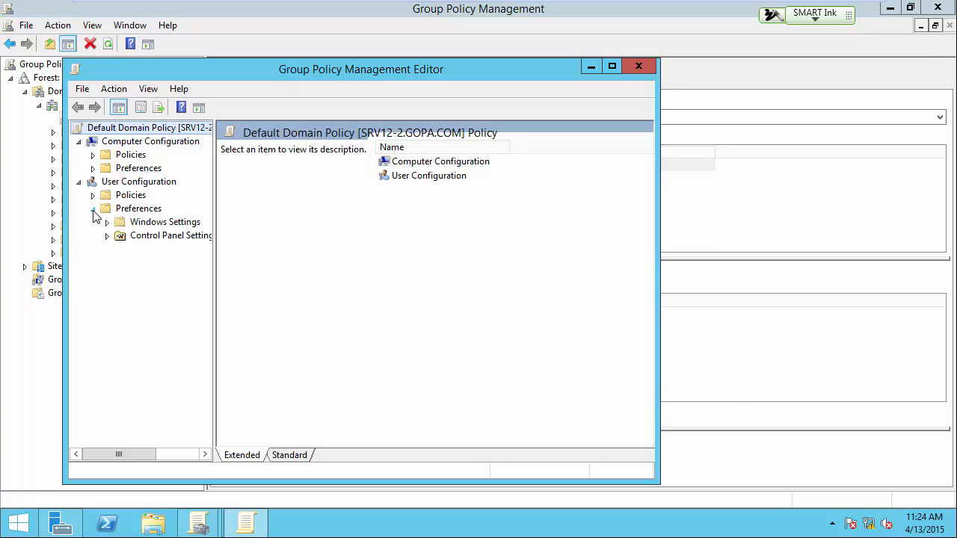
click(107, 223)
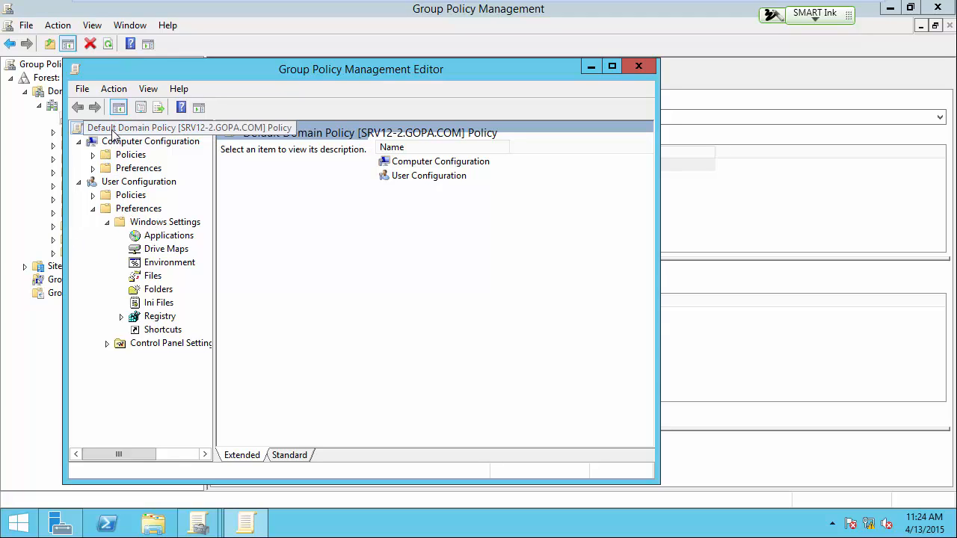
click(107, 344)
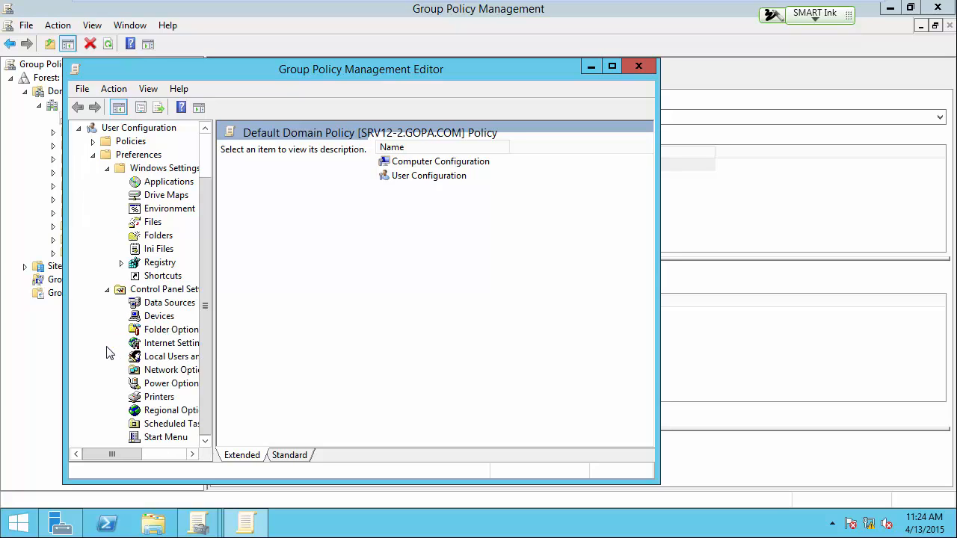
click(164, 399)
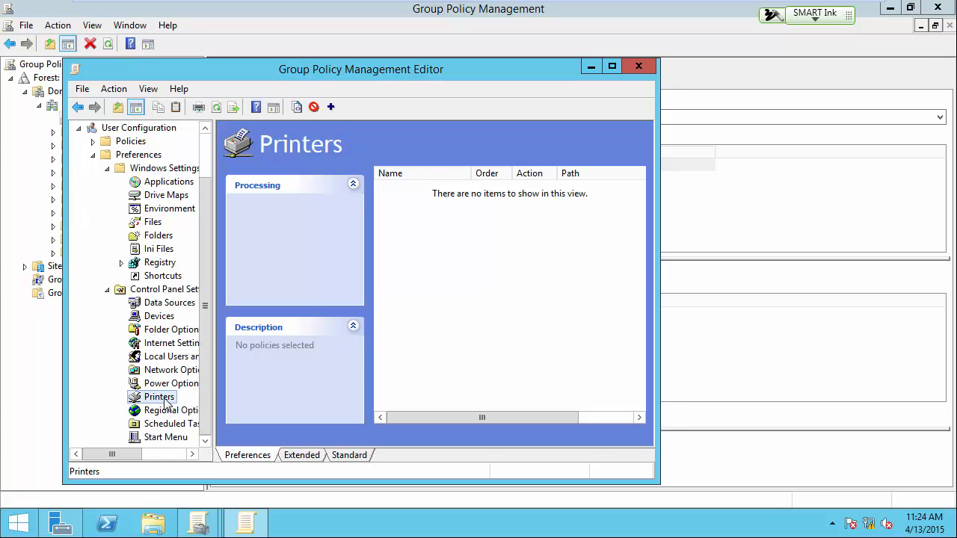
click(612, 66)
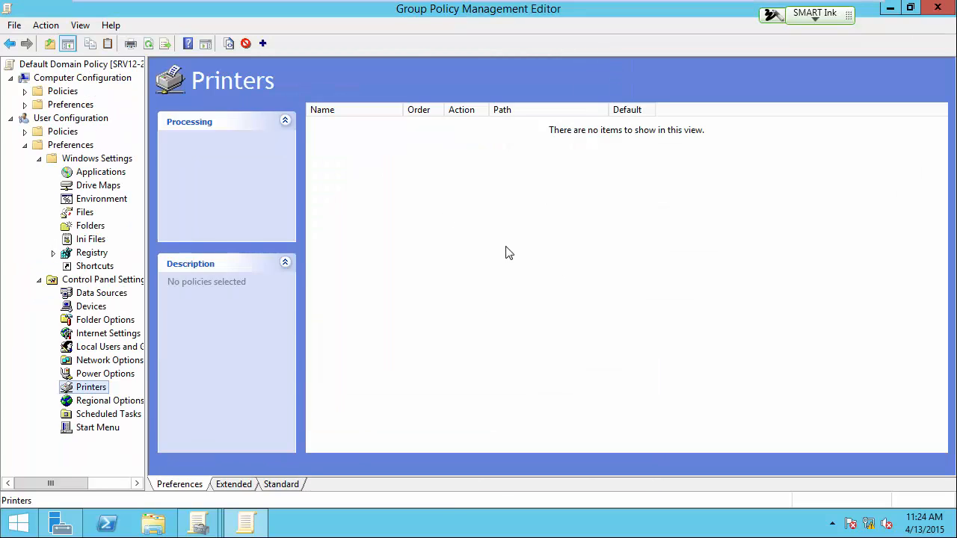
right_click(348, 178)
mouse_move(378, 189)
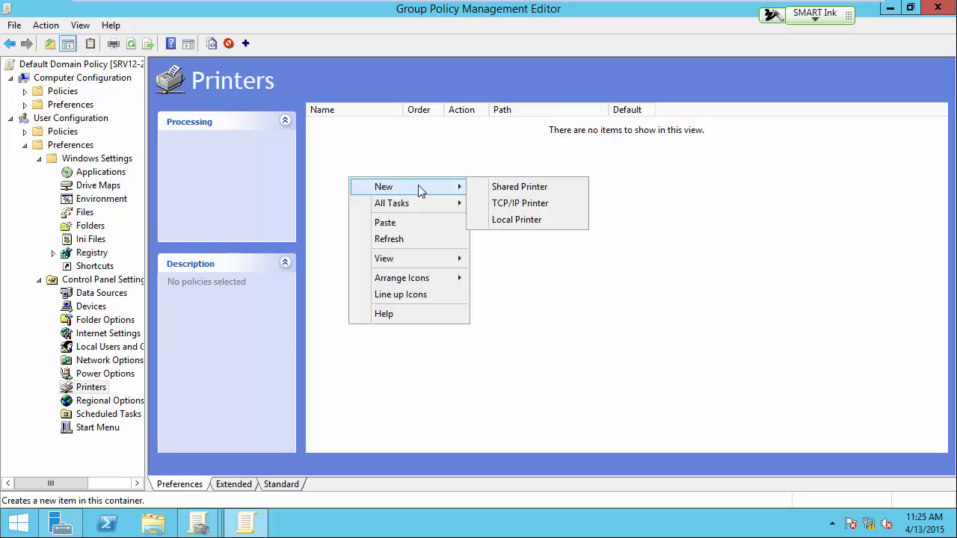
click(534, 195)
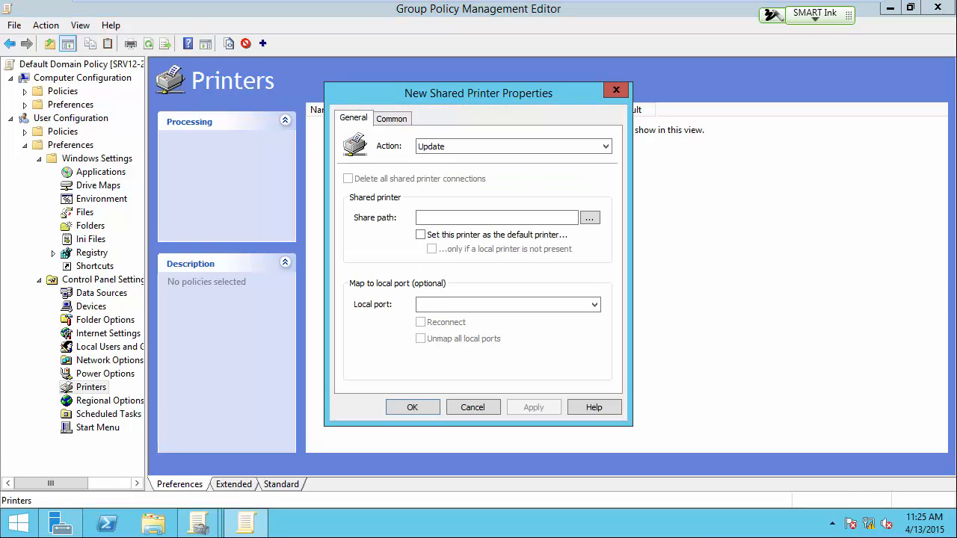
Step: Switch to Insight Teacher Console, select all the student machines and start showing them the teacher's screen
key(ctrl+alt)
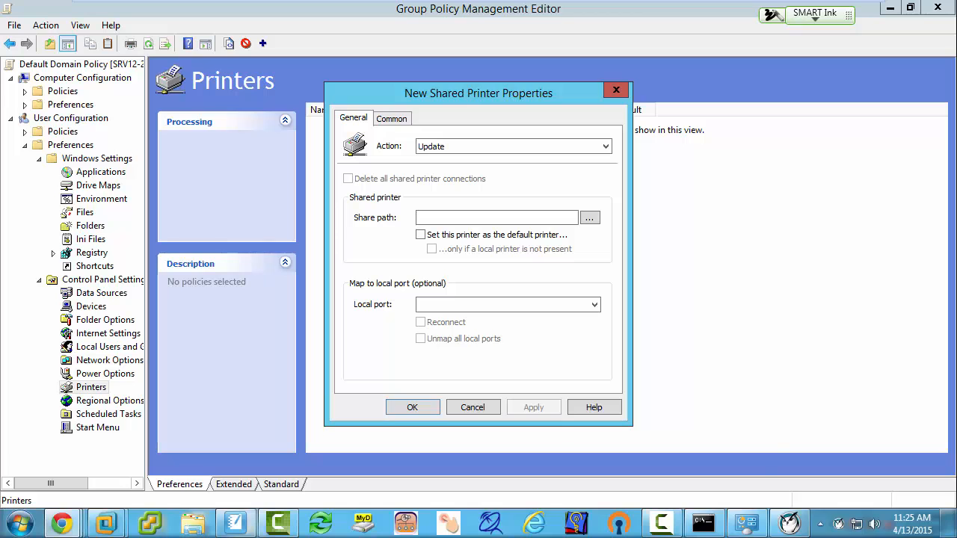
click(789, 521)
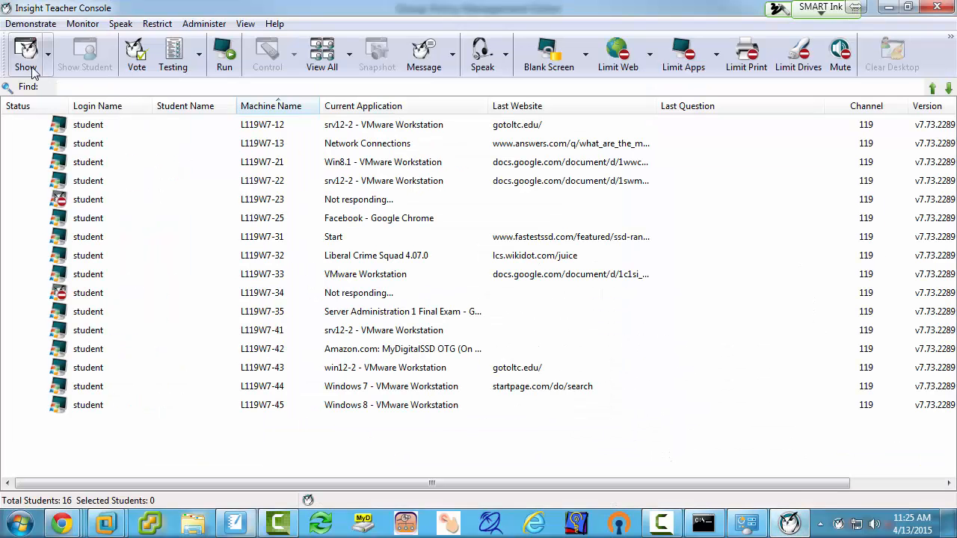
click(86, 410)
shift+click(84, 127)
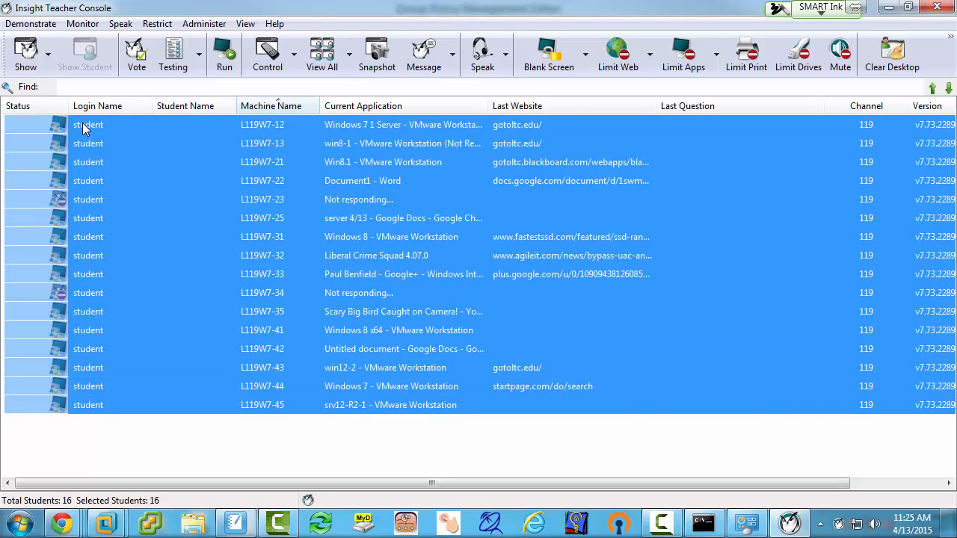
ctrl+click(85, 183)
click(29, 58)
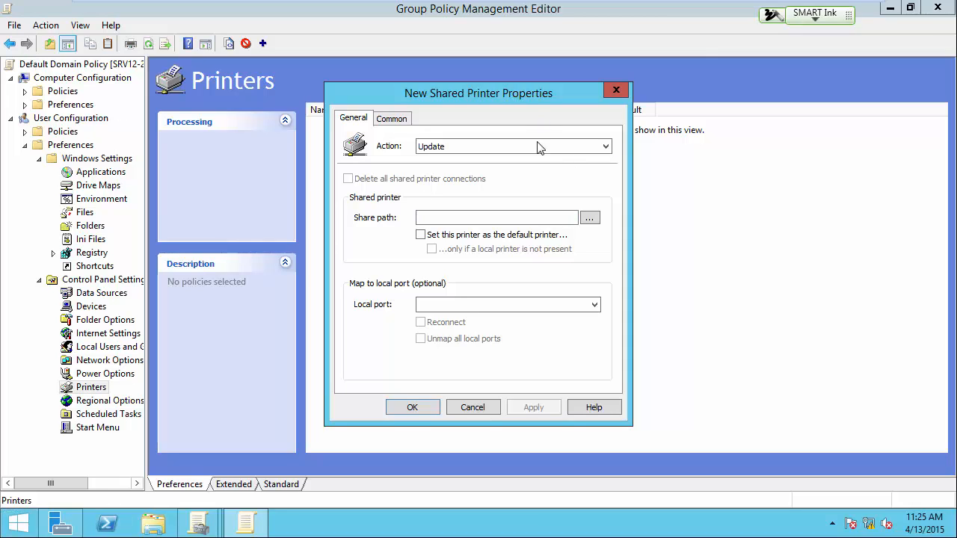
Step: Cancel the new shared printer, collapse User Configuration's Preferences, and reopen Printers under Control Panel Settings
click(472, 407)
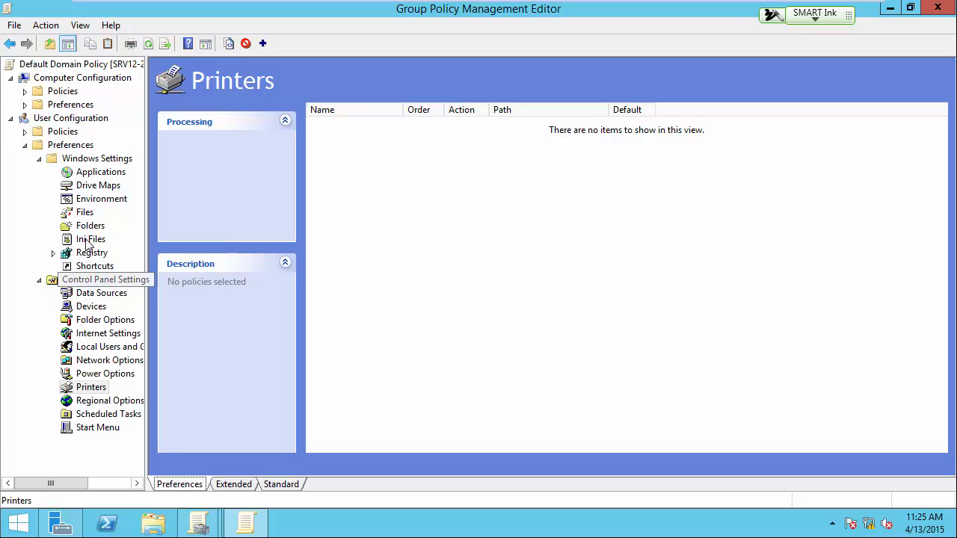
click(58, 147)
click(25, 145)
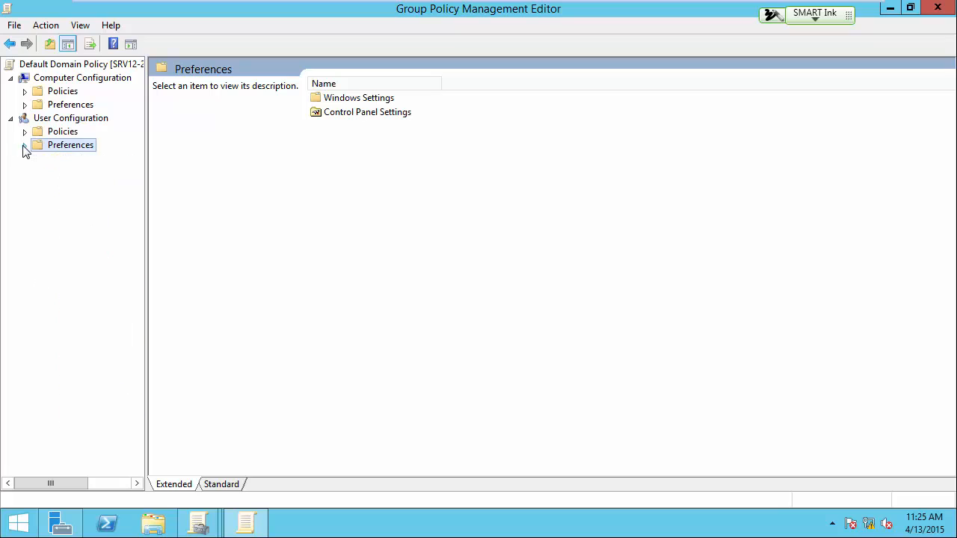
click(25, 145)
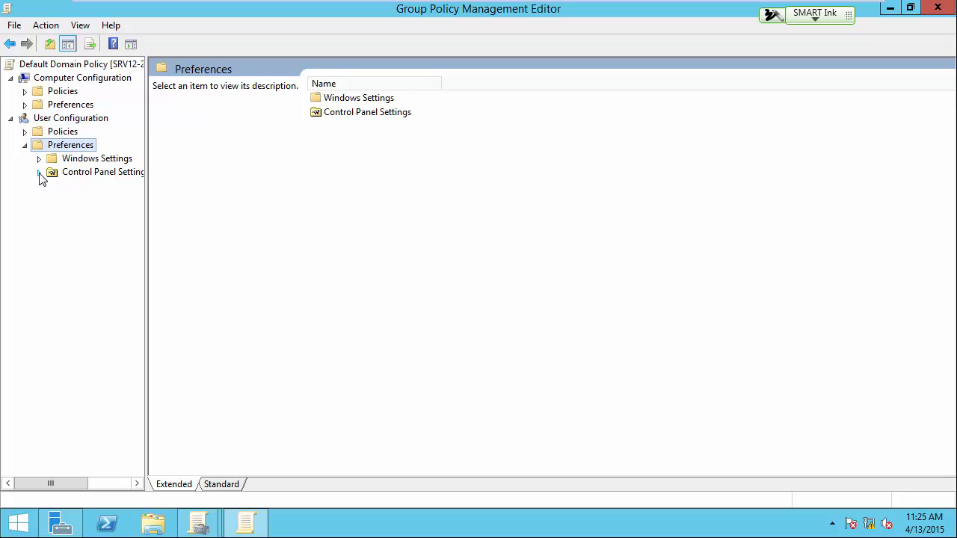
click(39, 173)
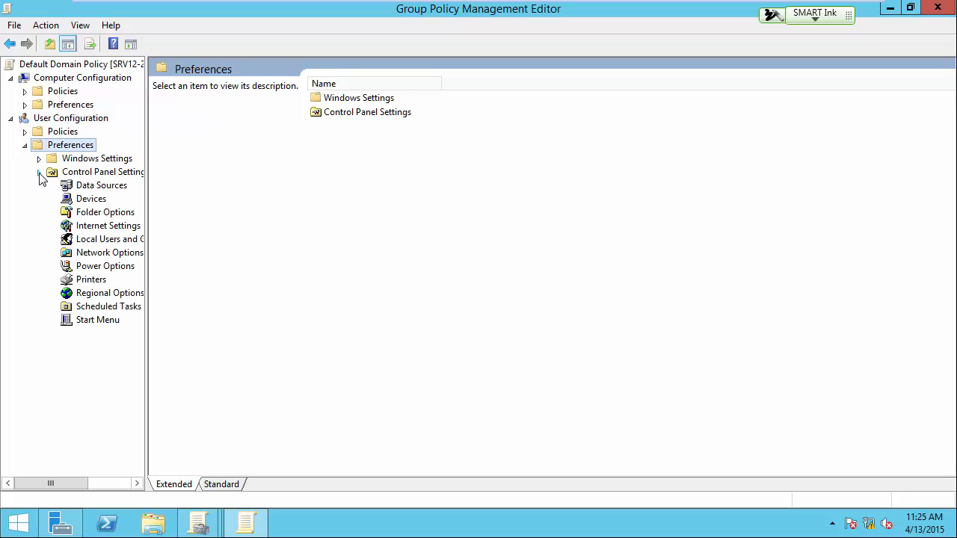
click(94, 281)
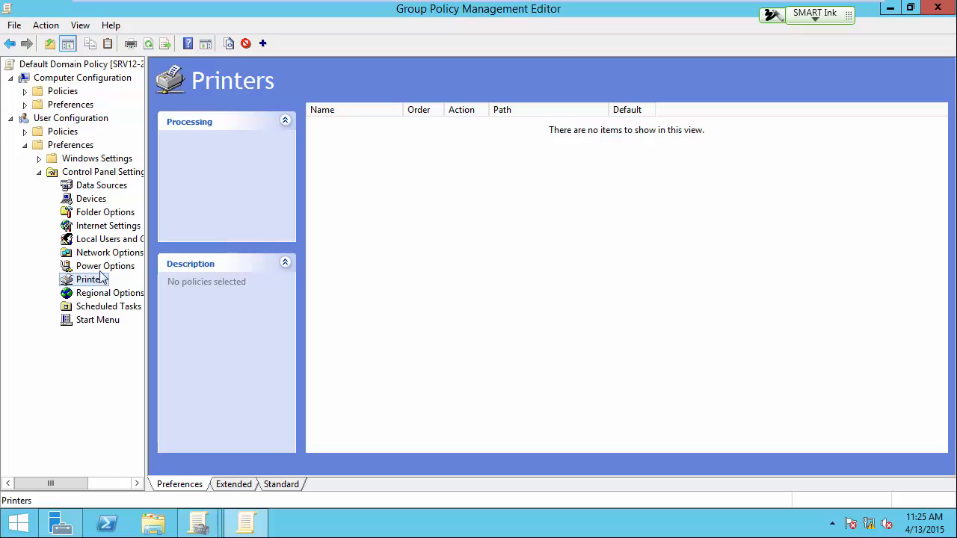
Step: Add a shared printer preference with the Update action for \\SRV12-2\L119-HP4100, found in the directory, and make it the default printer
right_click(407, 167)
mouse_move(438, 174)
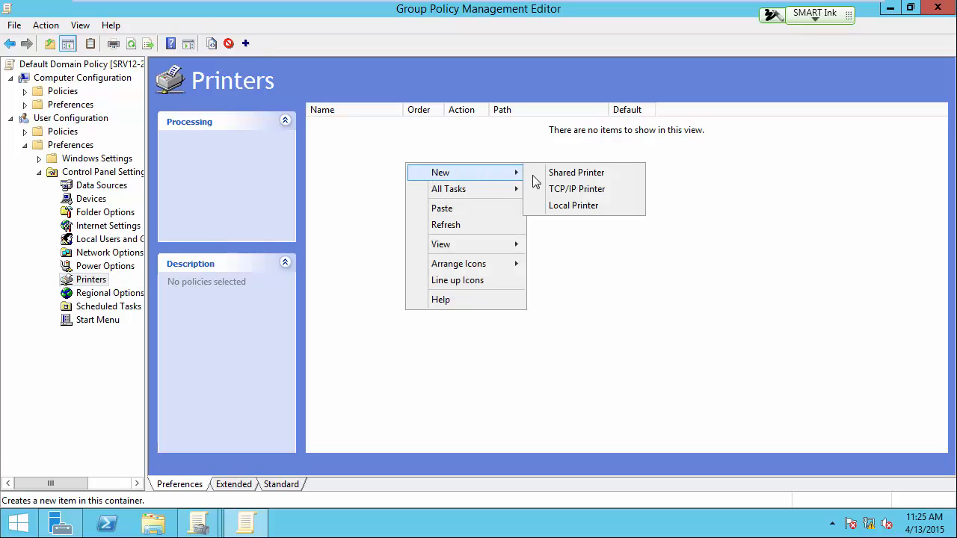
click(592, 180)
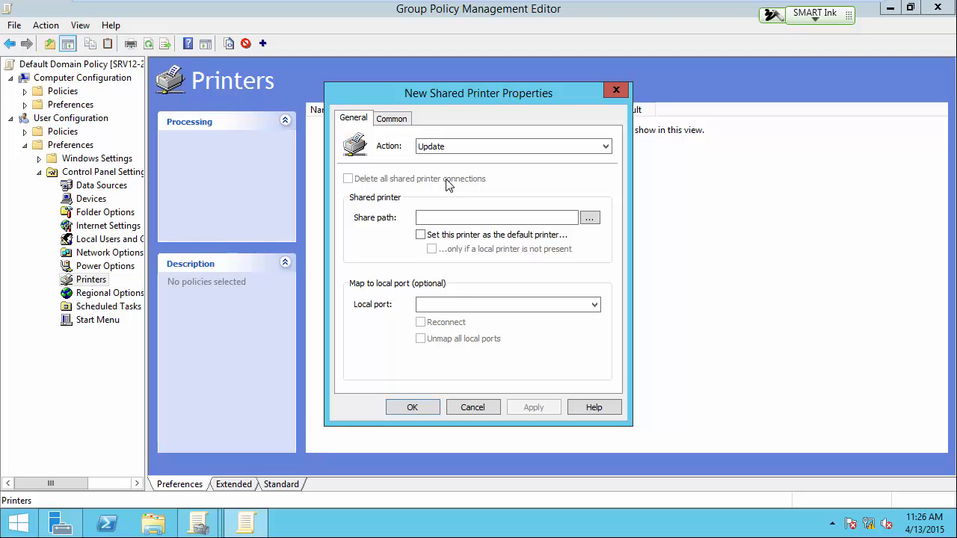
click(590, 219)
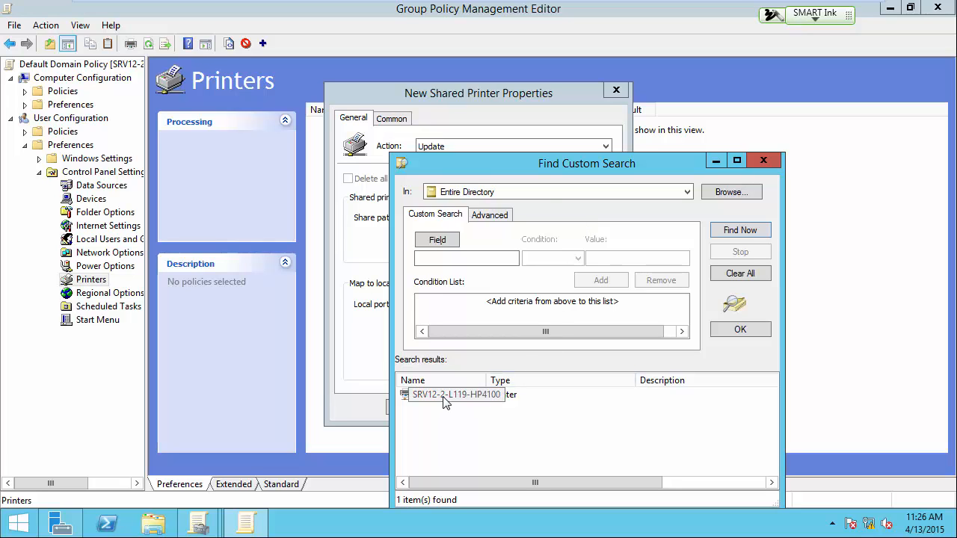
drag(560, 158, 598, 80)
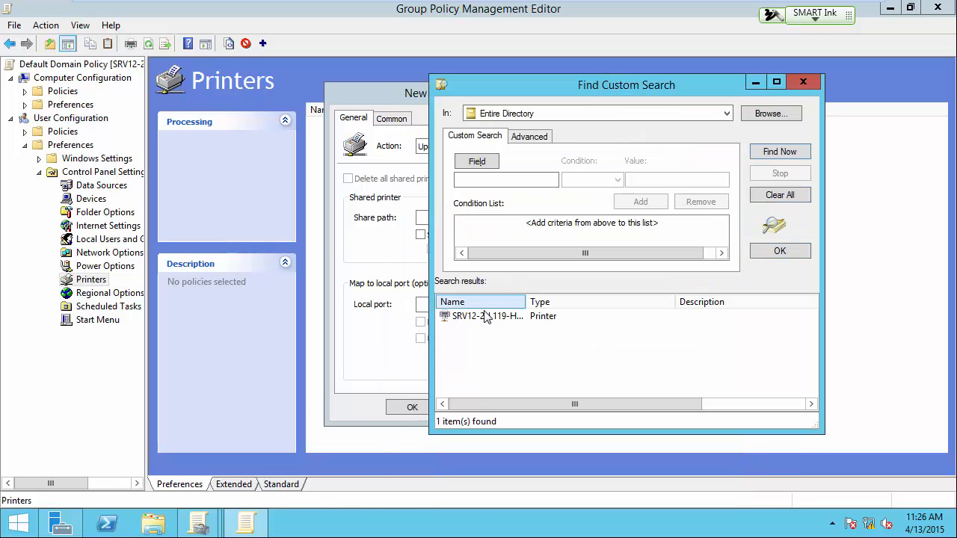
click(486, 318)
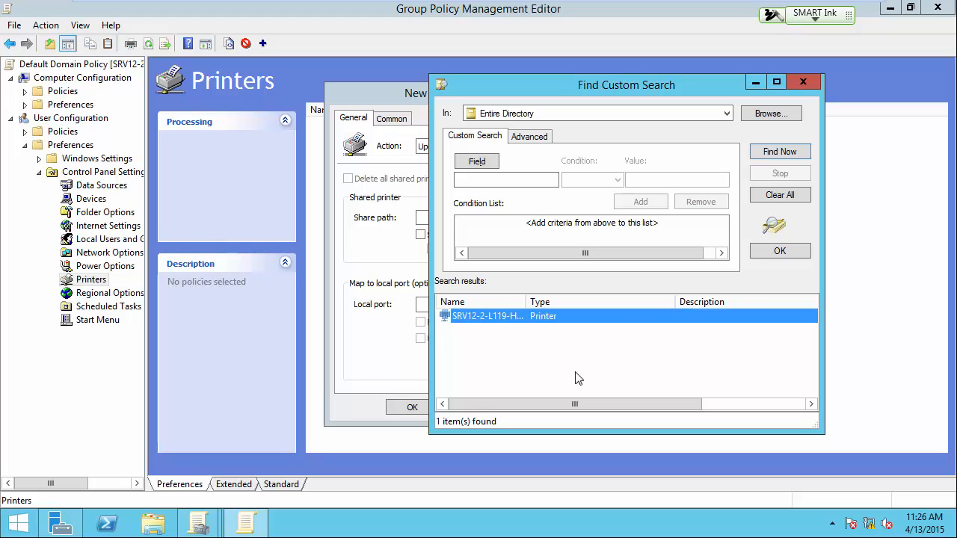
click(774, 251)
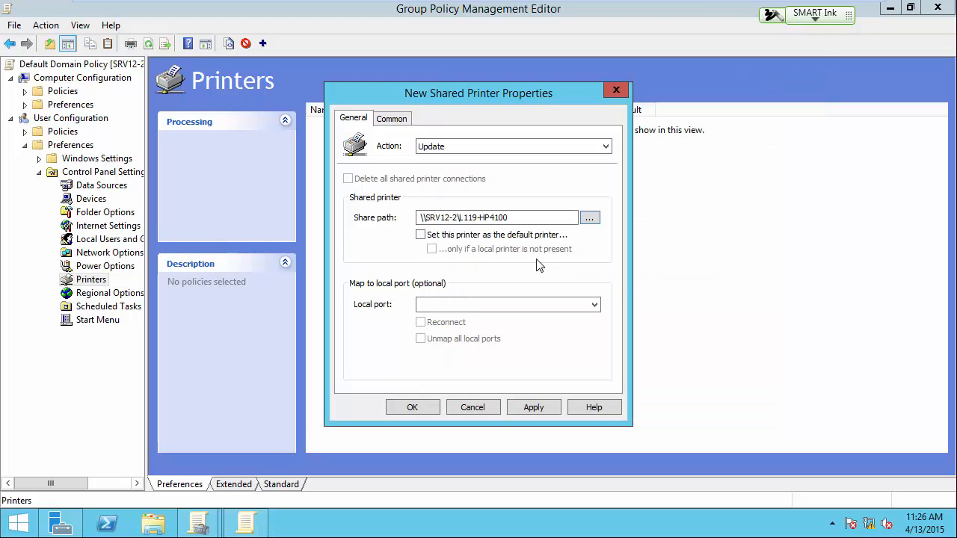
click(421, 236)
click(421, 408)
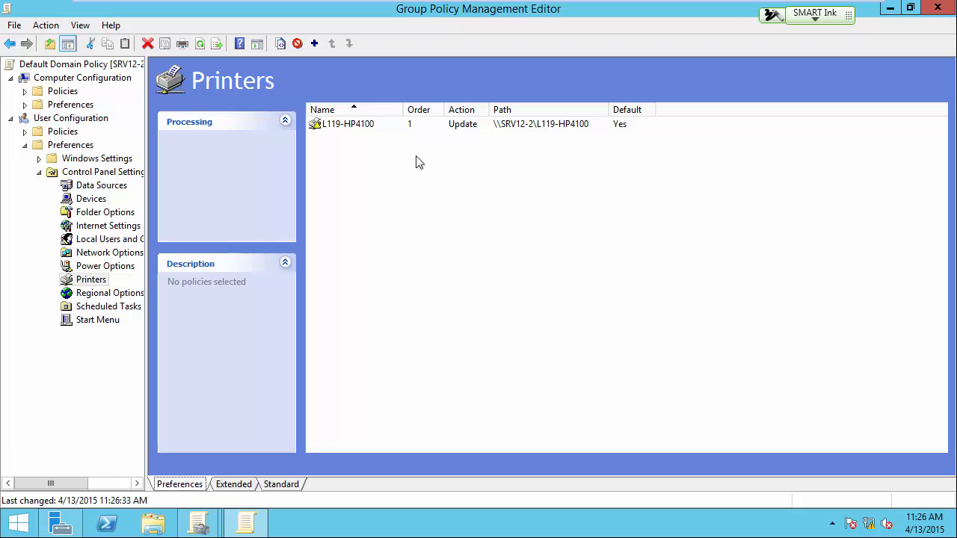
Step: Switch to the Windows 8 virtual machine and unlock the domain user's session with the account password
mouse_move(557, 4)
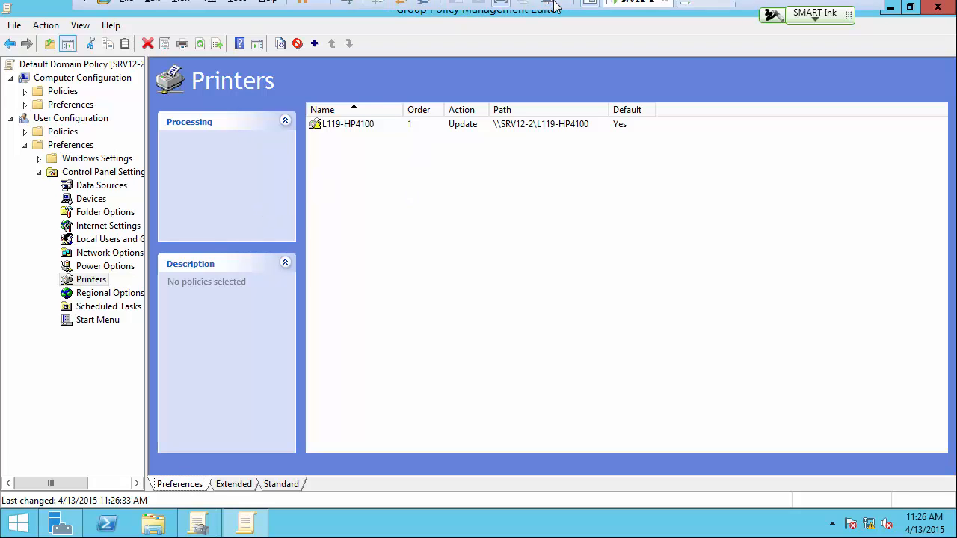
click(699, 11)
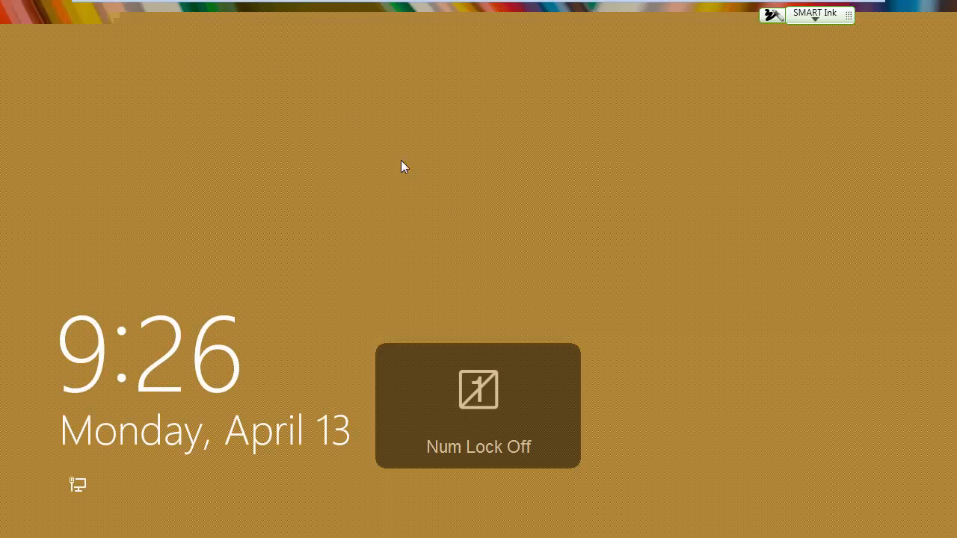
click(463, 208)
text(••)
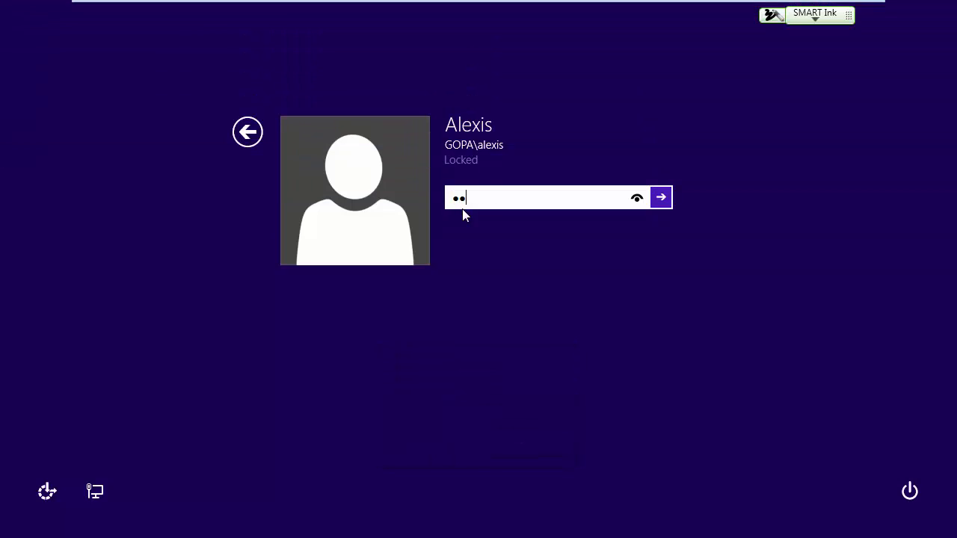
text(••••••)
key(Return)
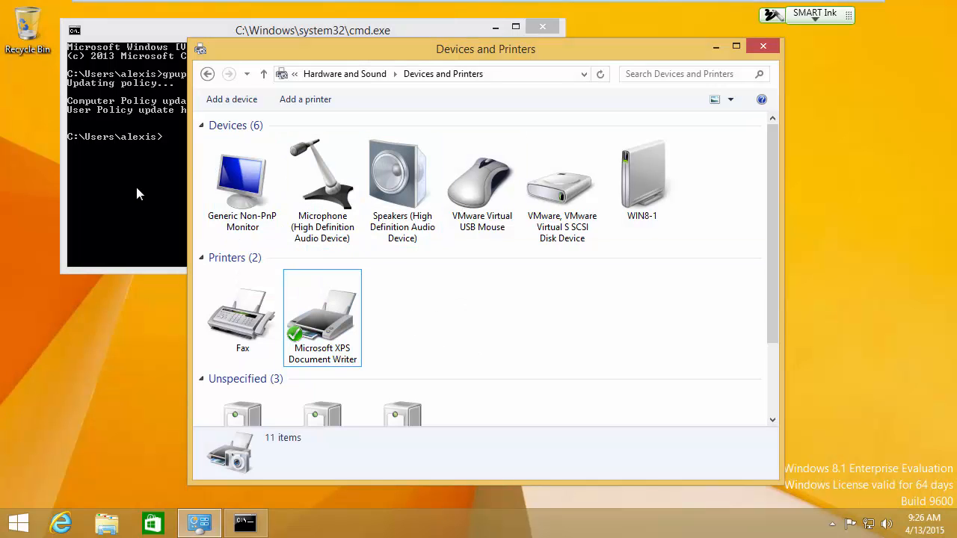
Step: Move the Devices and Printers window clear of the command prompt and refresh the client's policies with gpupdate /force
drag(344, 48, 465, 66)
click(208, 167)
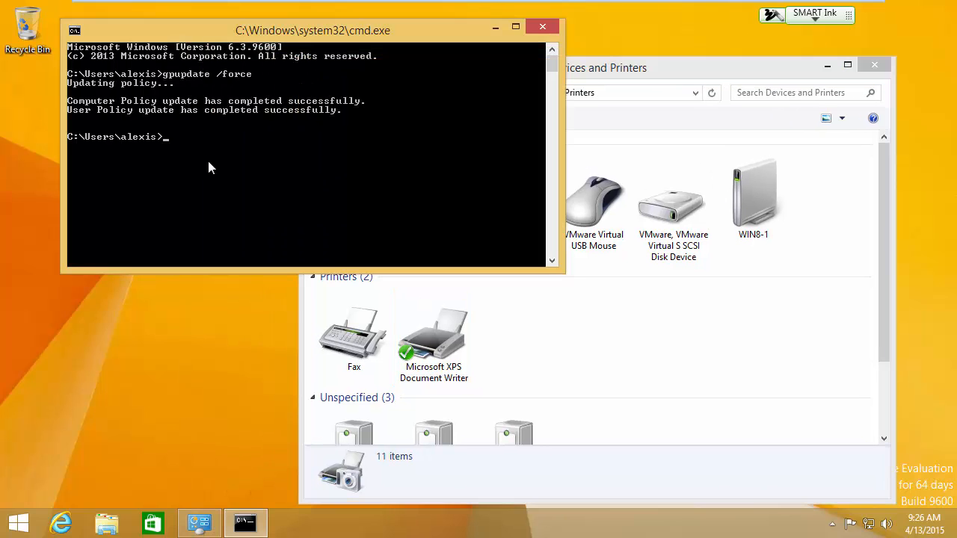
text(gpup)
key(BackSpace)
key(BackSpace)
text(pupdate /force)
key(Return)
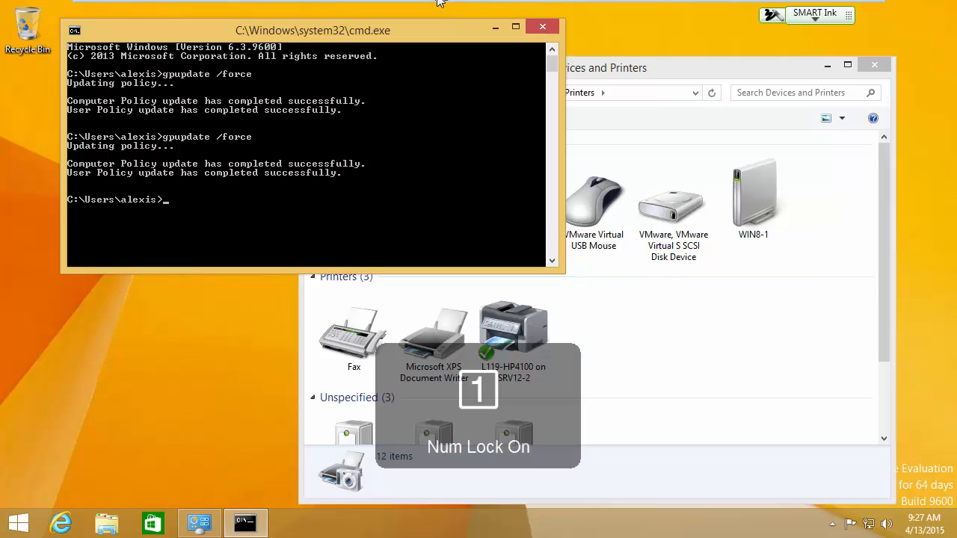
Step: Switch back to the server's Group Policy Management Editor and open Printers under Computer Configuration > Preferences > Control Panel Settings
mouse_move(490, 9)
click(634, 11)
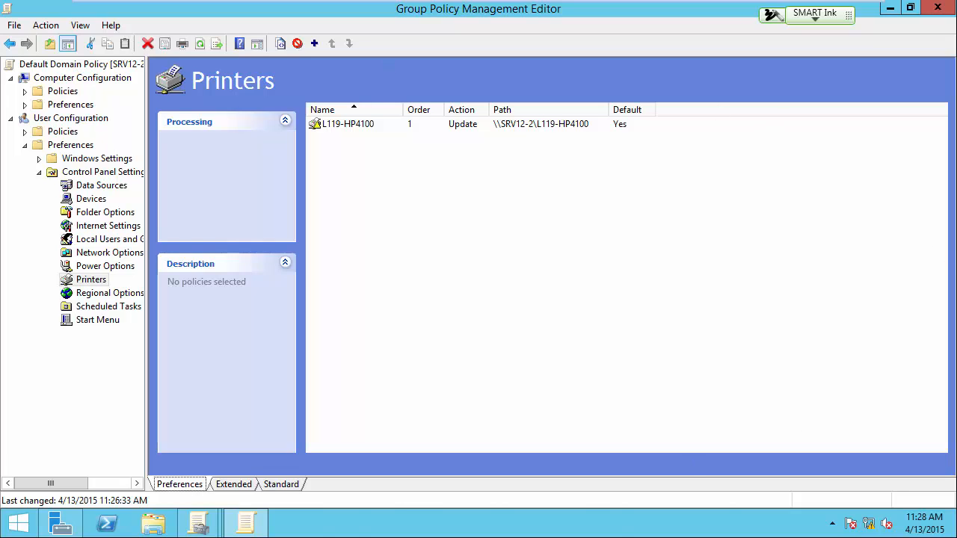
mouse_move(725, 510)
click(24, 106)
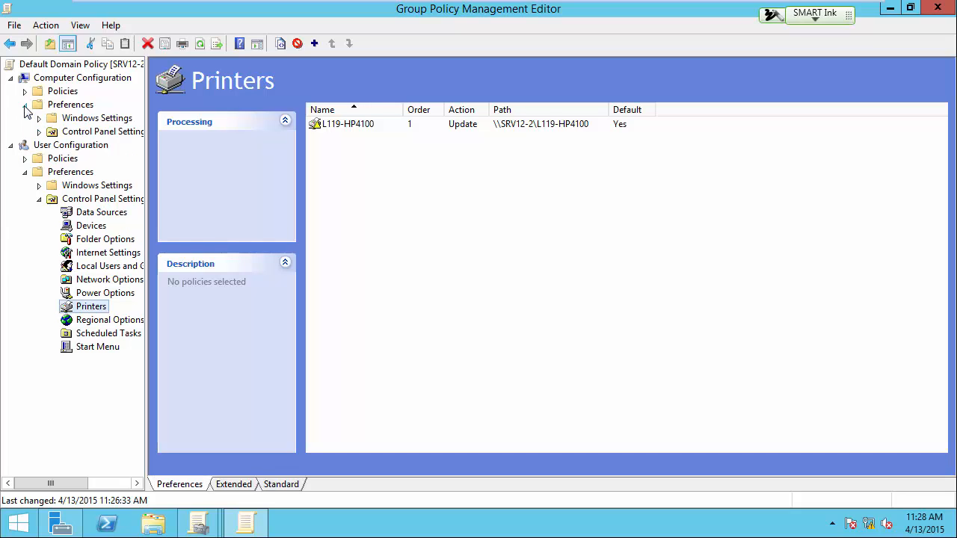
click(39, 133)
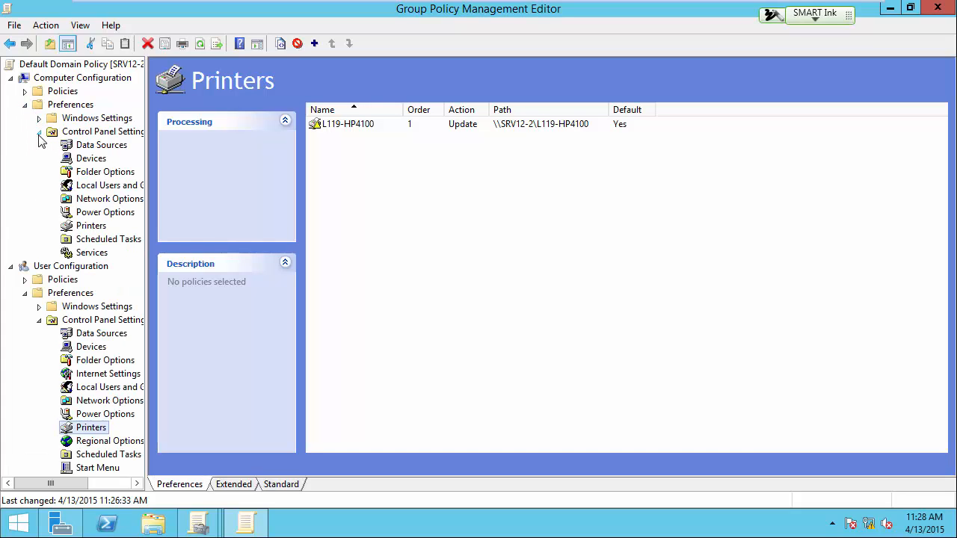
click(88, 226)
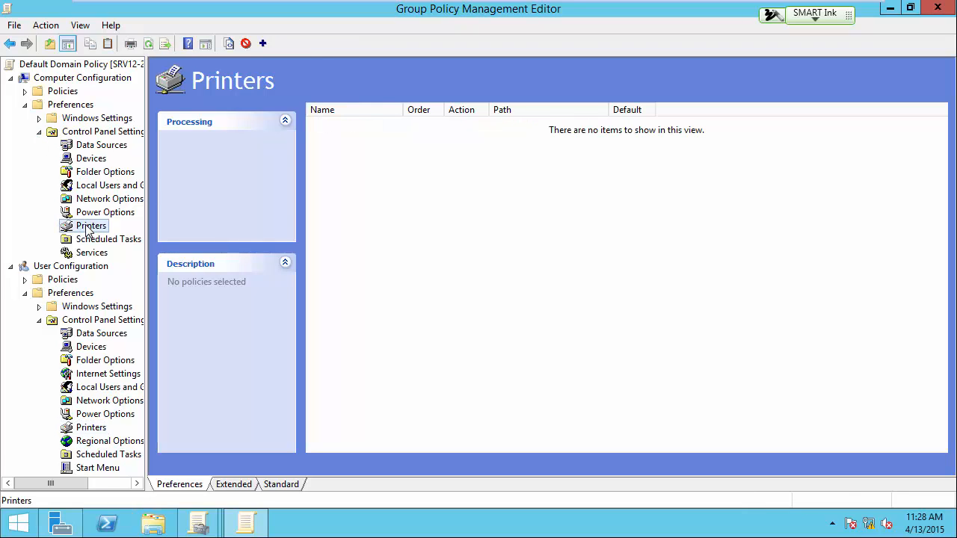